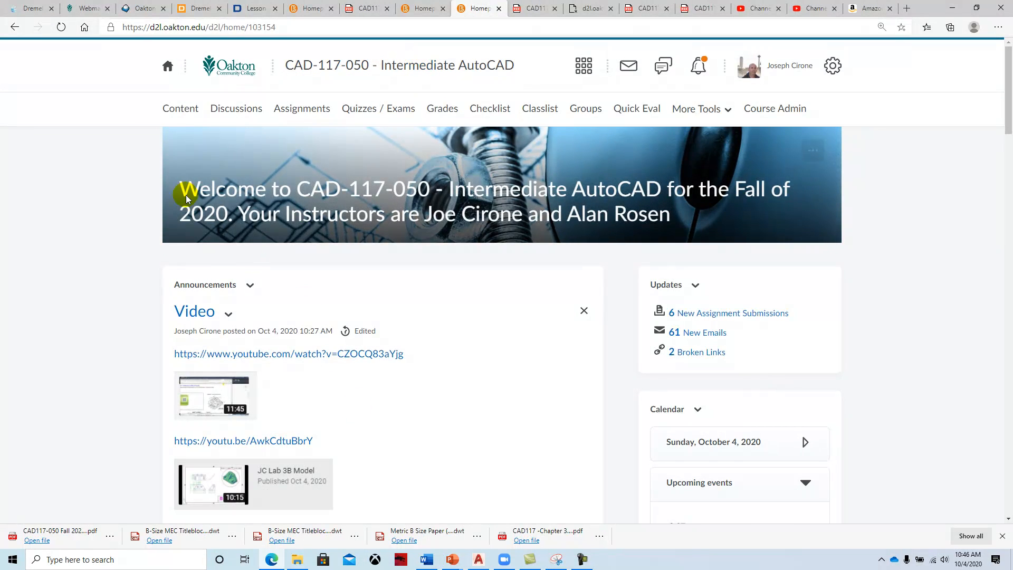
Download the Metric B Size Paper (1) template from the course's All Title Blocks For AutoCAD-Classes content module
left_click(182, 111)
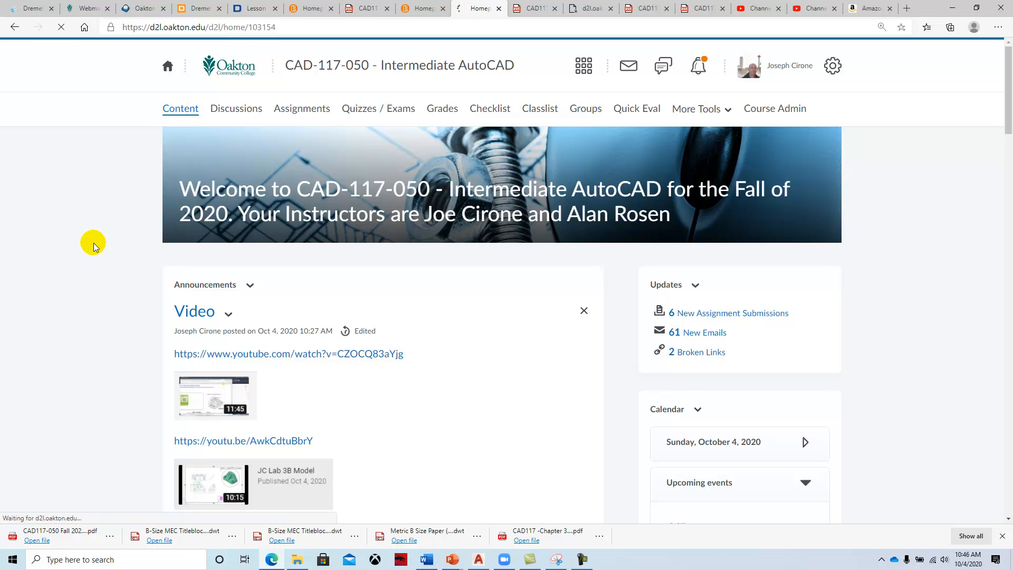
scroll(111, 285, "down", 3)
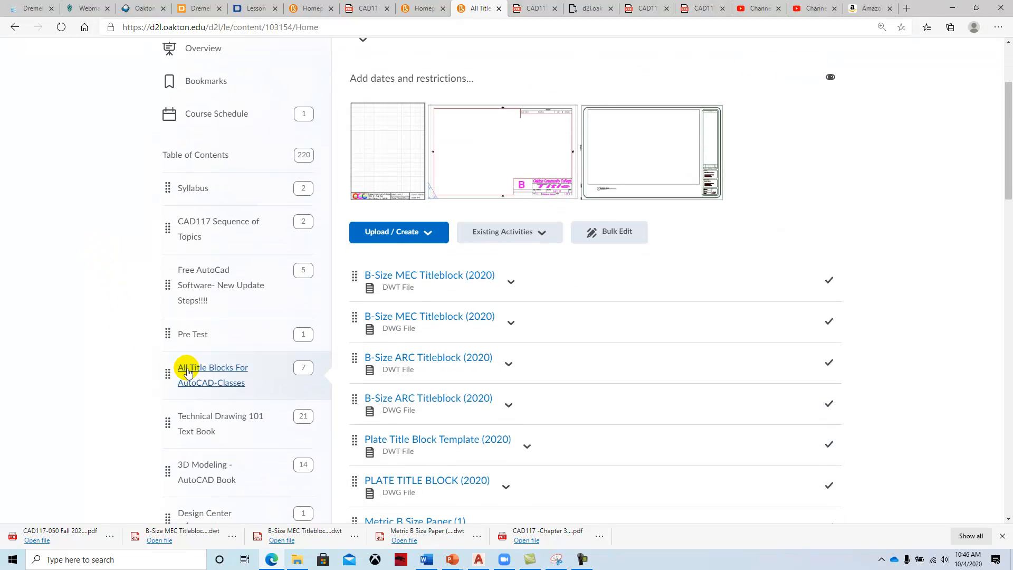
scroll(445, 443, "down", 3)
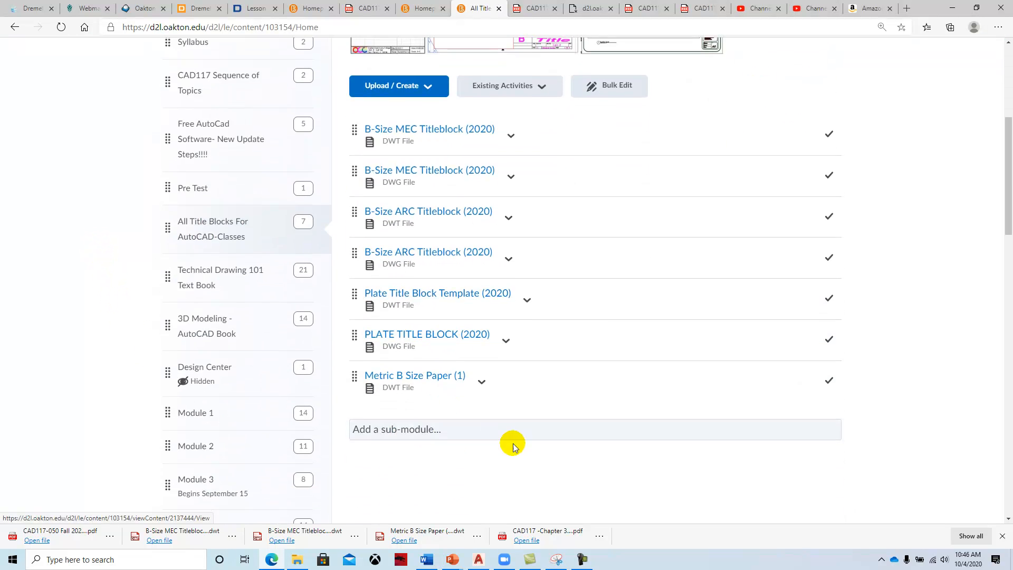
left_click(481, 382)
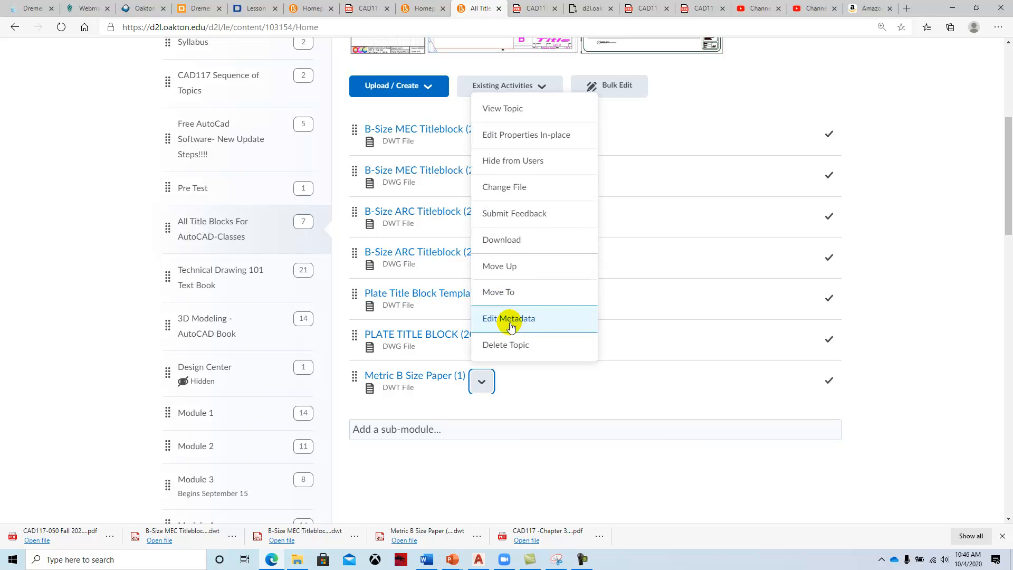
left_click(505, 244)
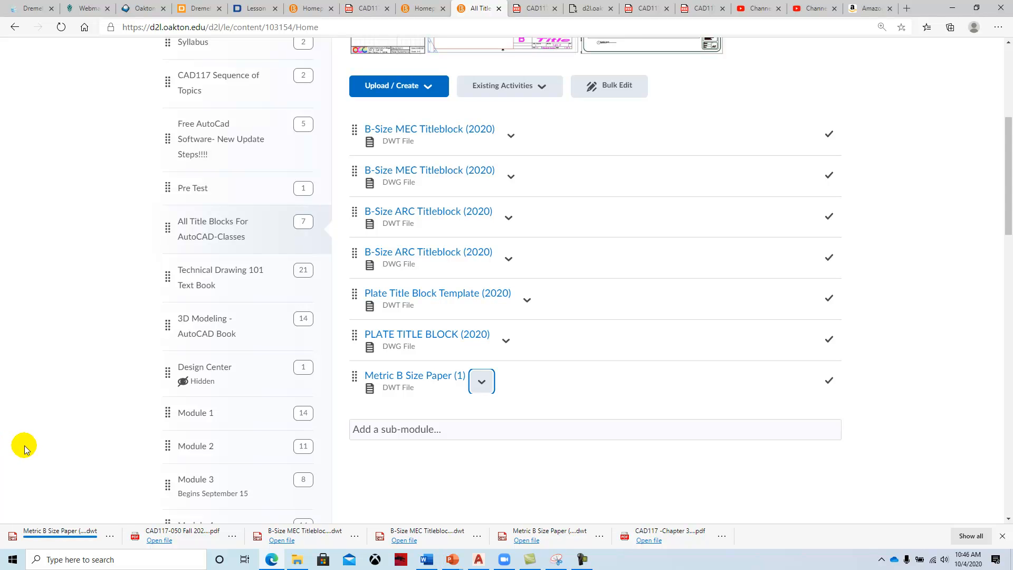
Open the downloaded Metric B Size Paper template in AutoCAD and switch the new drawing to model space
left_click(37, 540)
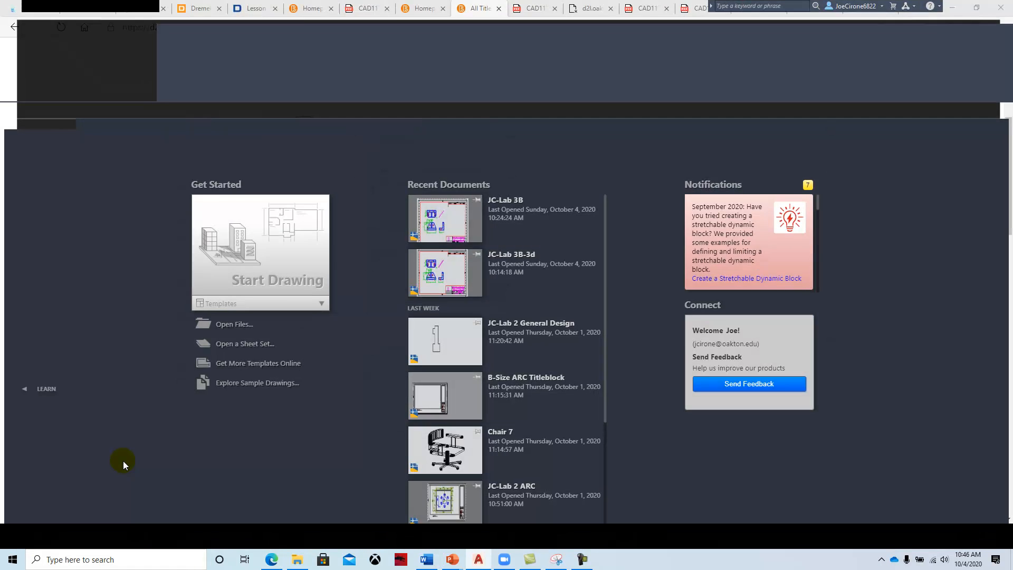
mouse_move(197, 310)
middle_mouse_down()
mouse_move(204, 323)
mouse_move(466, 312)
middle_mouse_up()
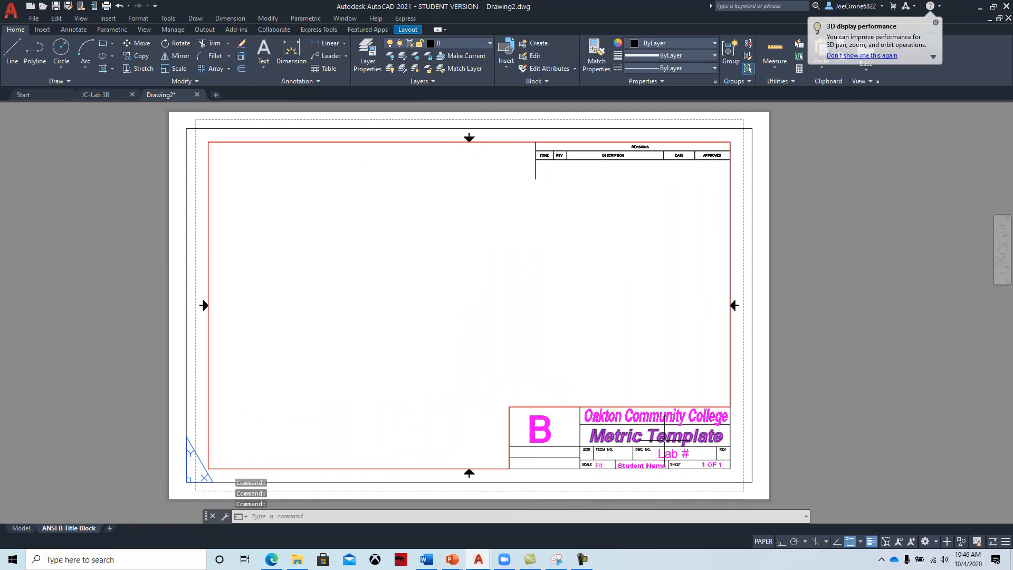
left_click(15, 528)
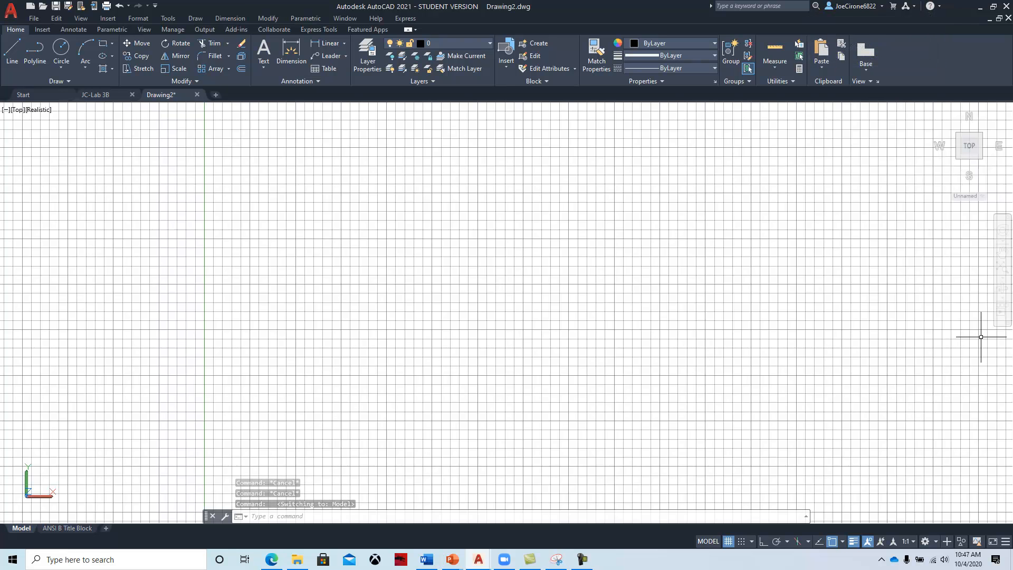
Switch to the browser and examine the Shaft Support in Figure 3.52 of the Chapter 3 lab PDF
key("alt+Tab")
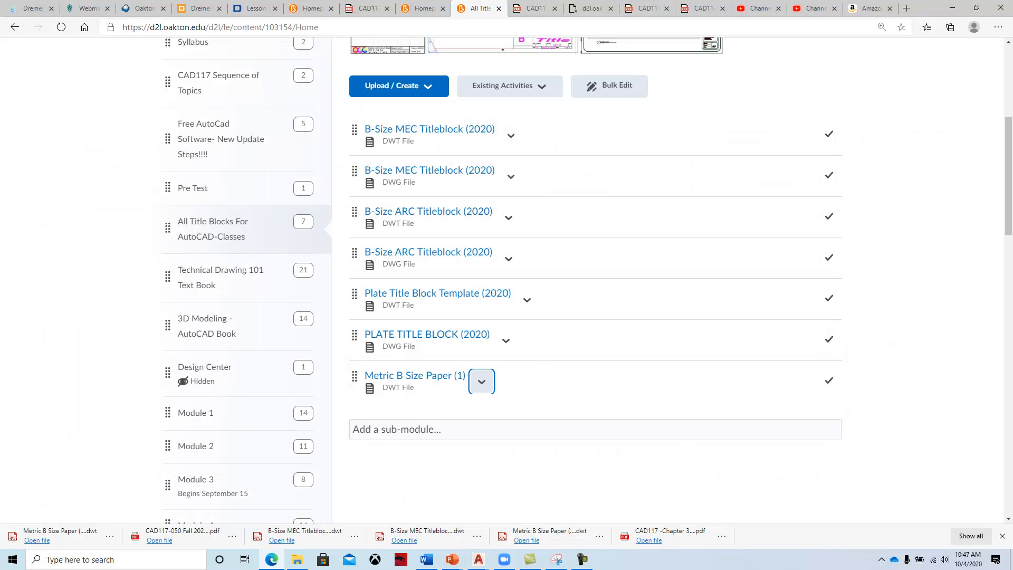
left_click(647, 9)
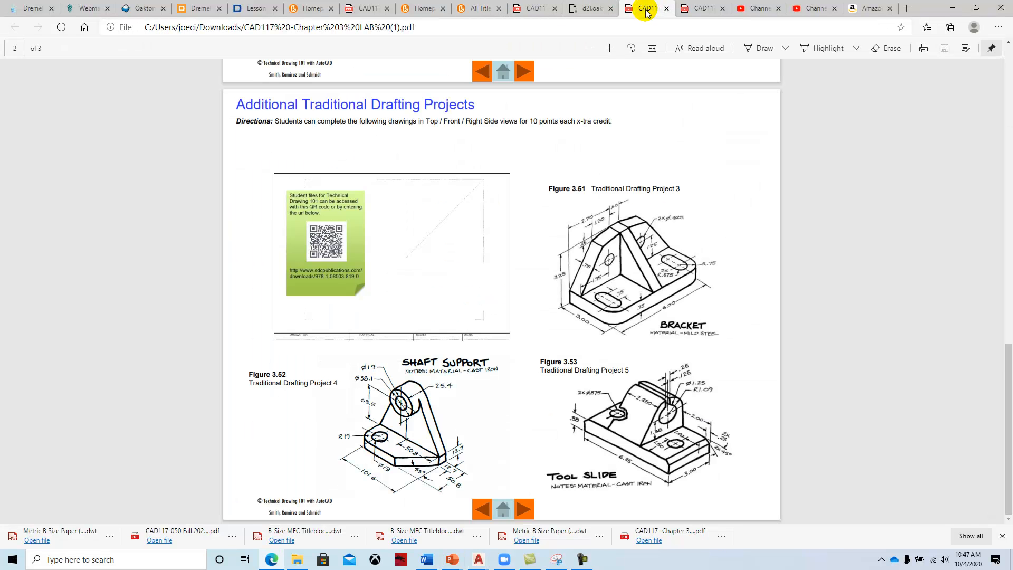
left_click(699, 9)
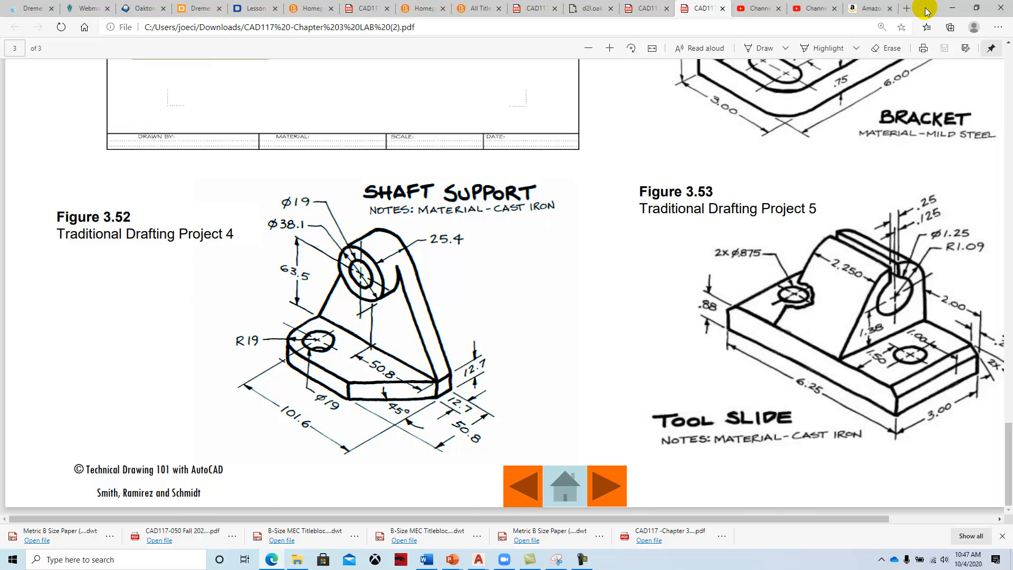
Return to the AutoCAD drawing and make OBJ the current layer
left_click(952, 8)
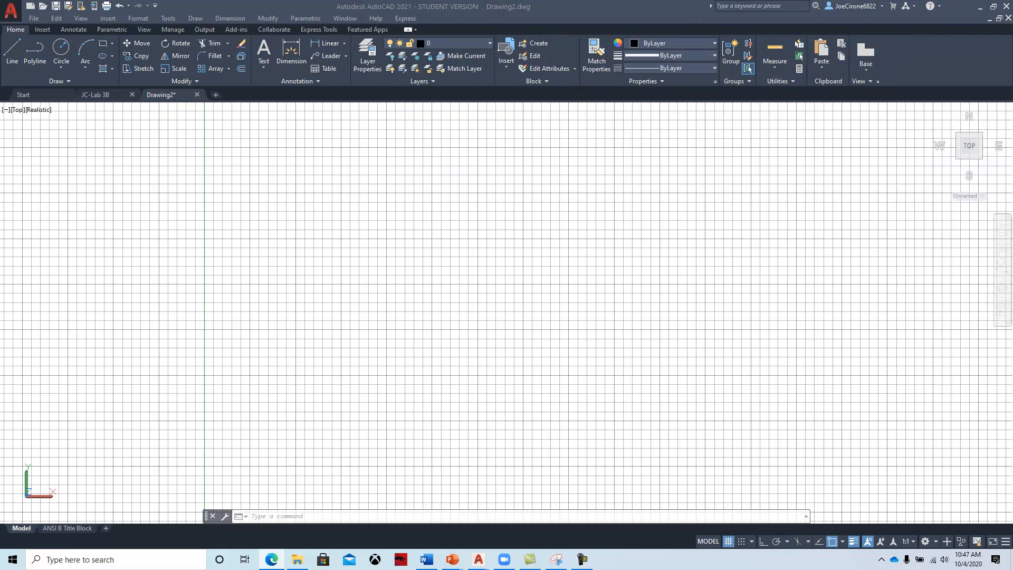
left_click(479, 44)
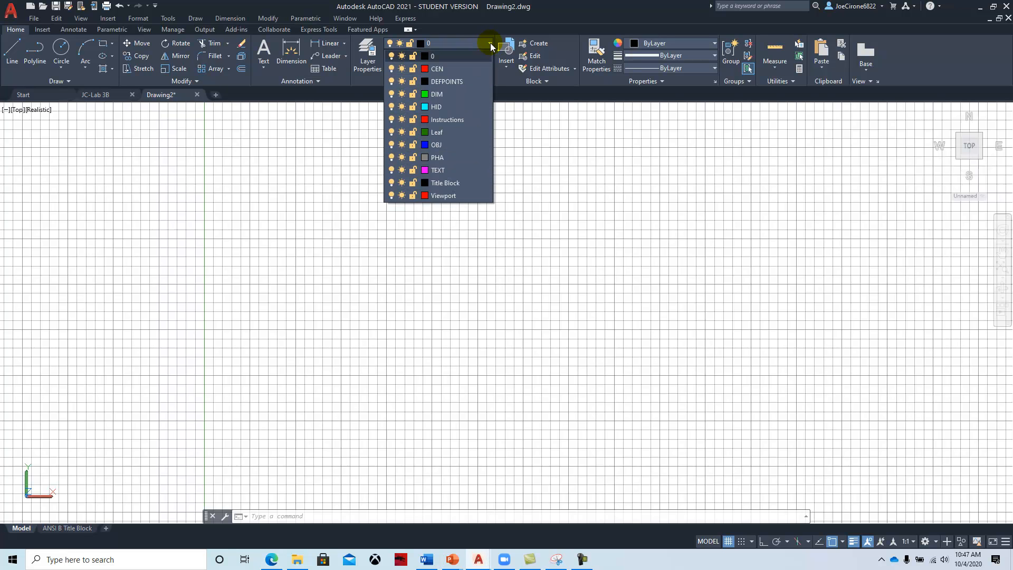
left_click(452, 144)
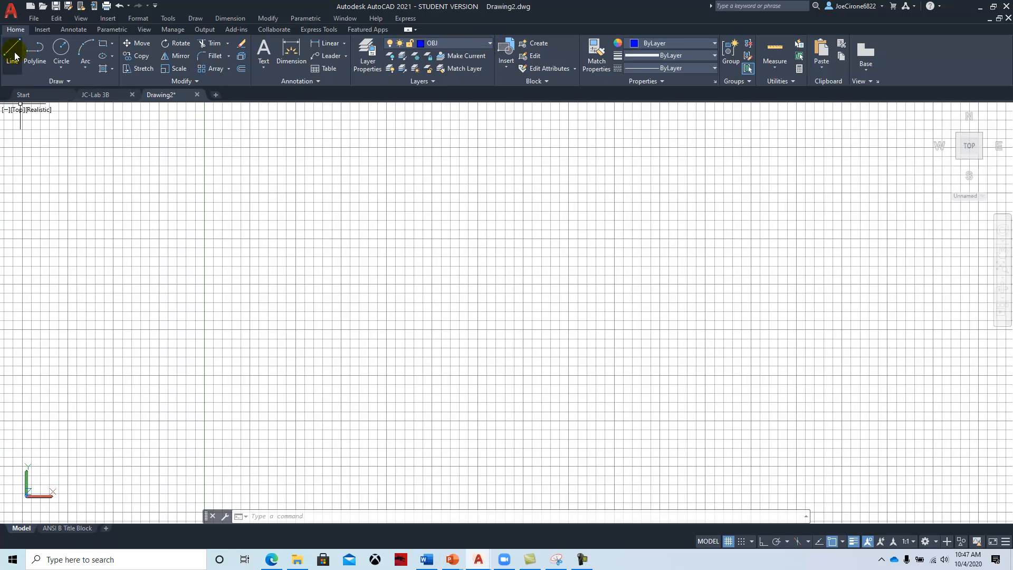
Turn on polar tracking in the drafting settings
left_click(139, 18)
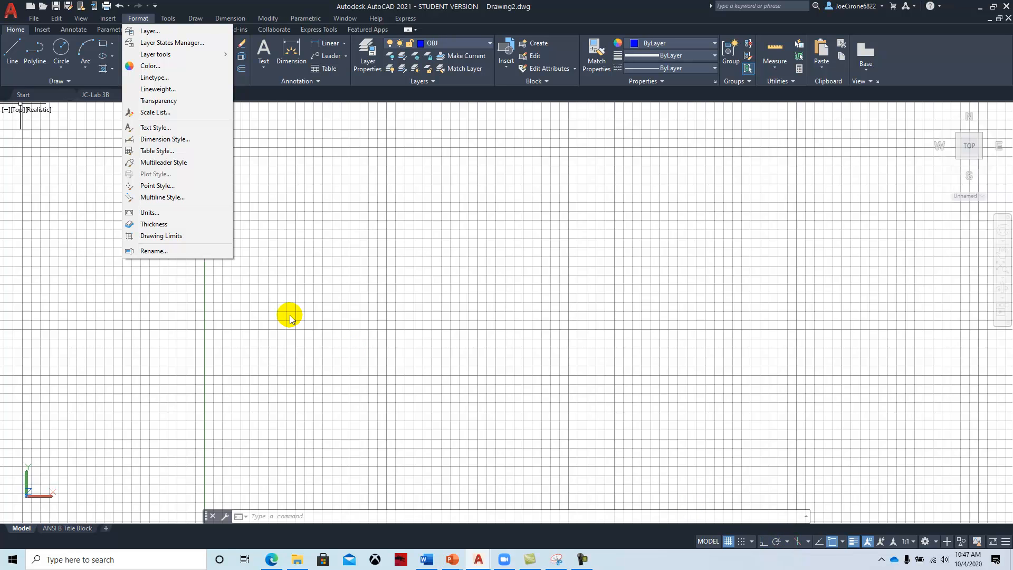
mouse_move(174, 21)
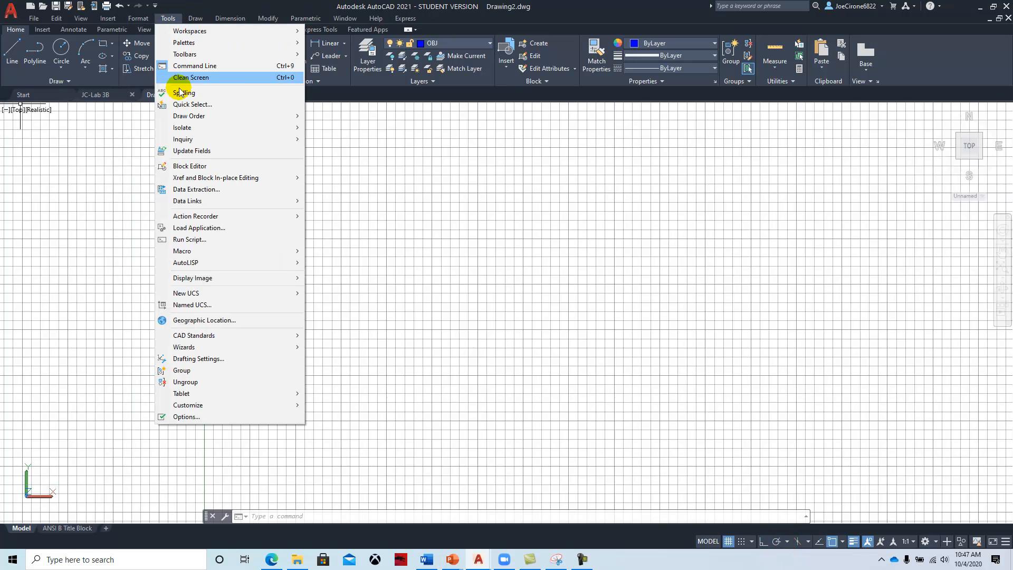
left_click(215, 358)
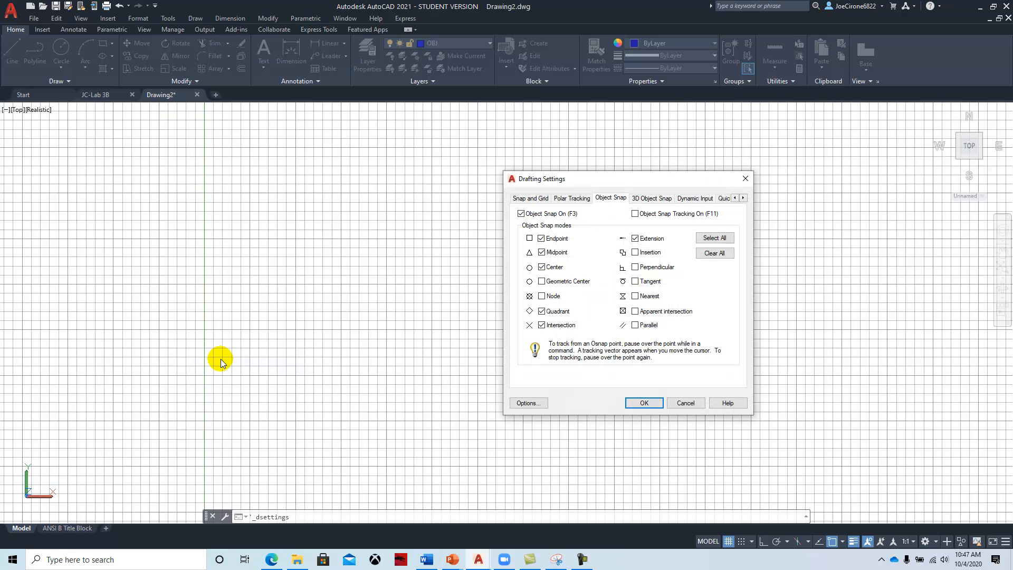
left_click(565, 199)
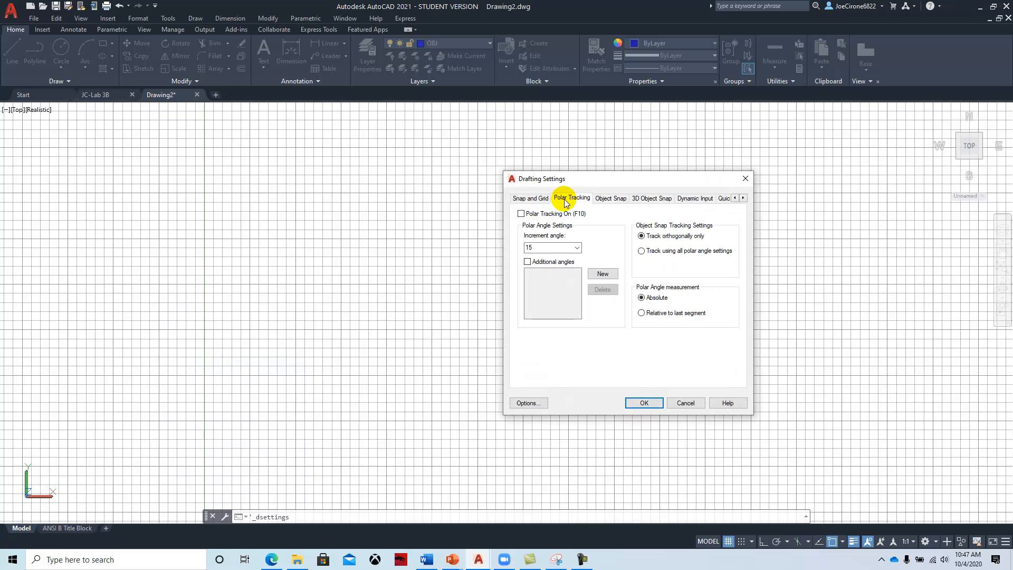
left_click(521, 213)
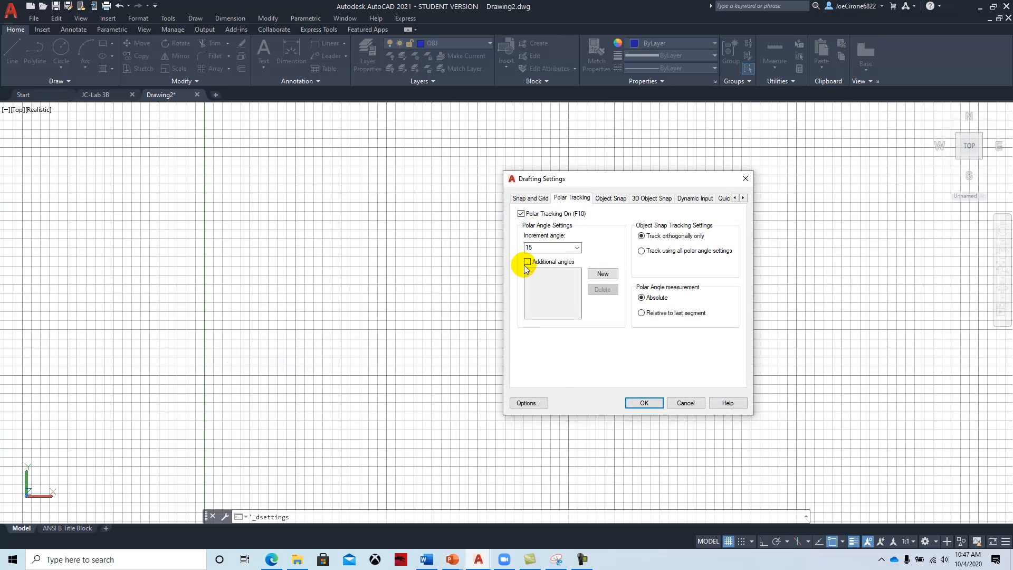
Review the polar tracking and object snap settings, turn off the grid, and apply the drafting settings
left_click(530, 198)
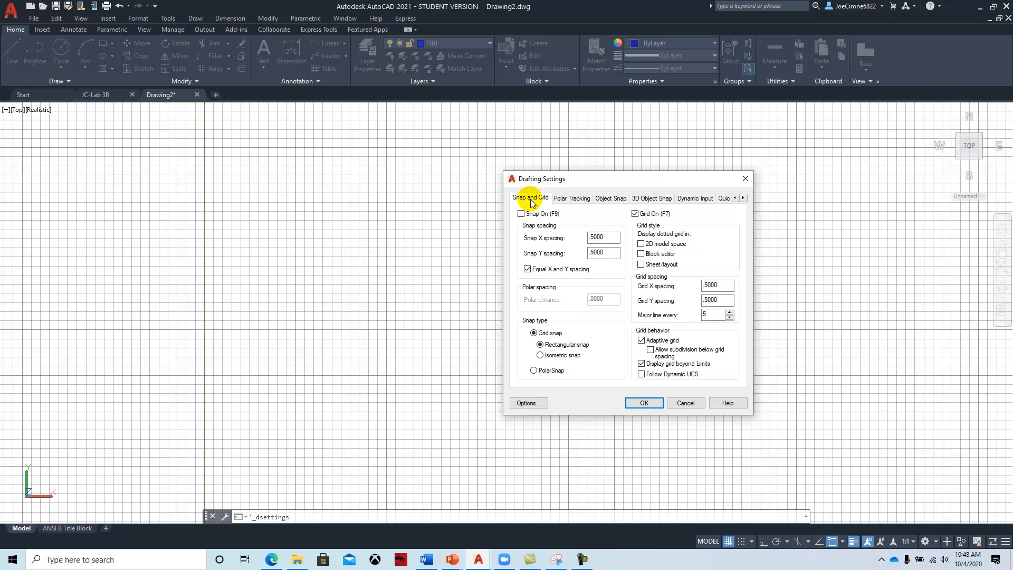
left_click(572, 199)
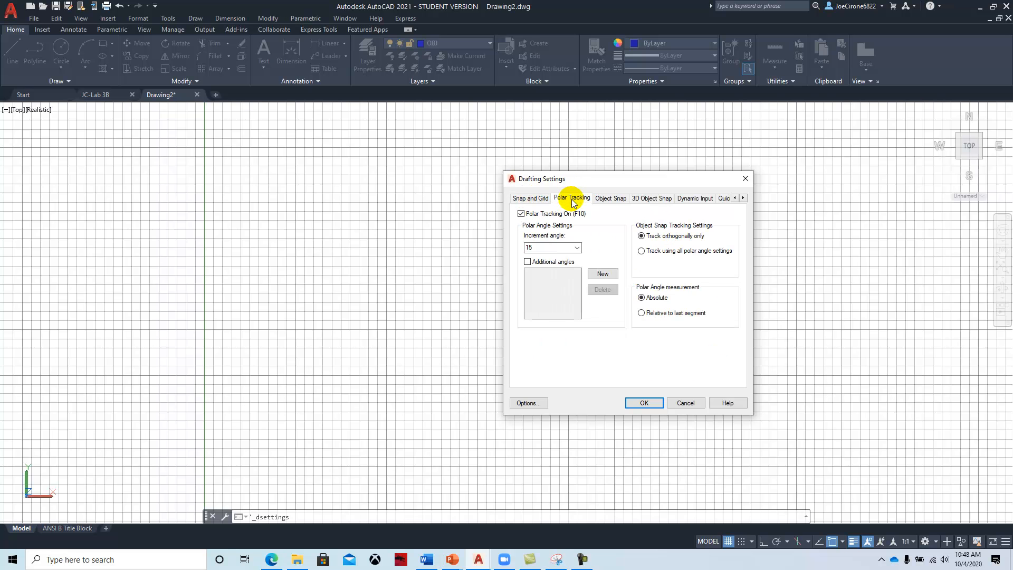
left_click(610, 199)
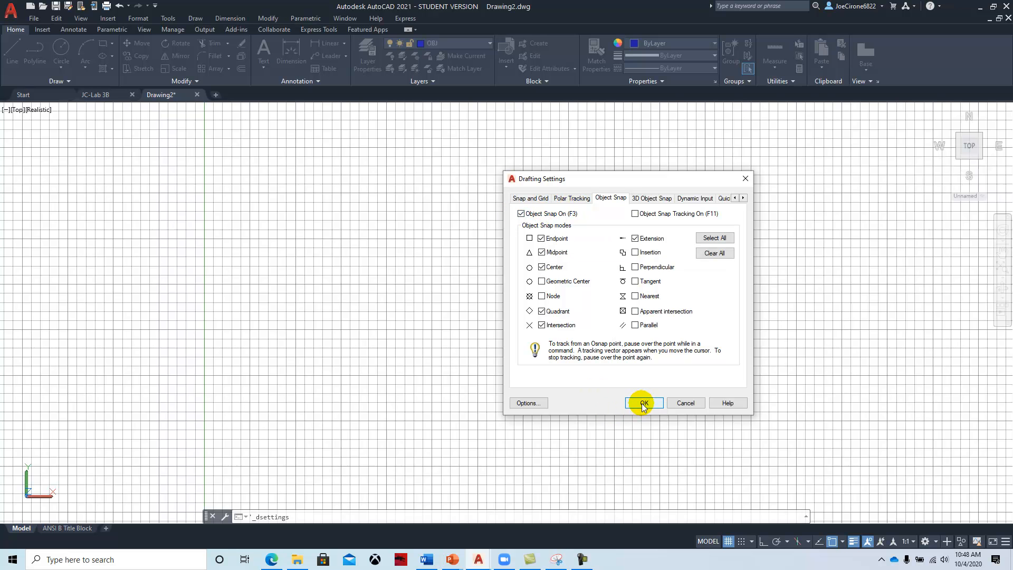
left_click(530, 198)
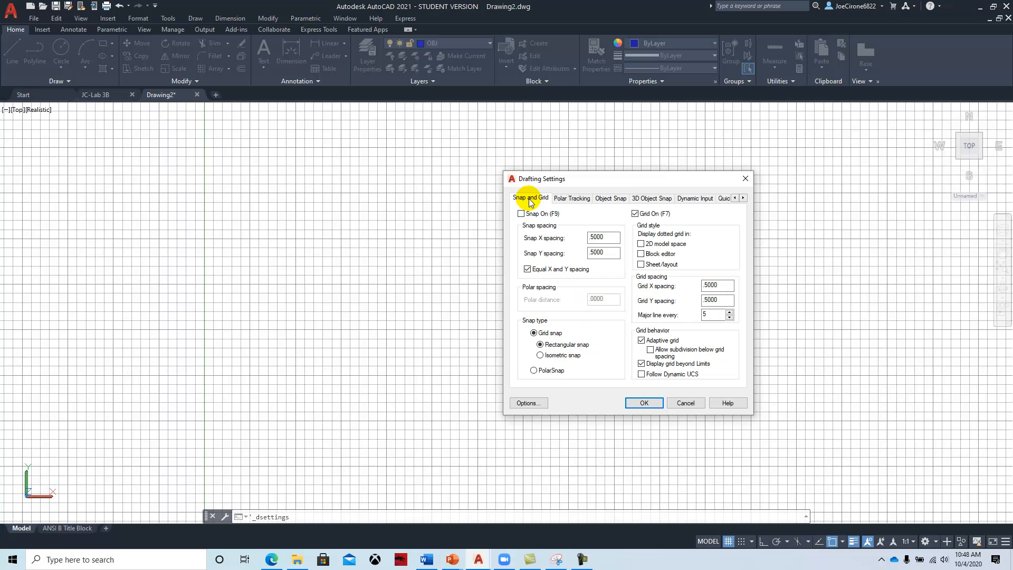
left_click(634, 214)
left_click(644, 403)
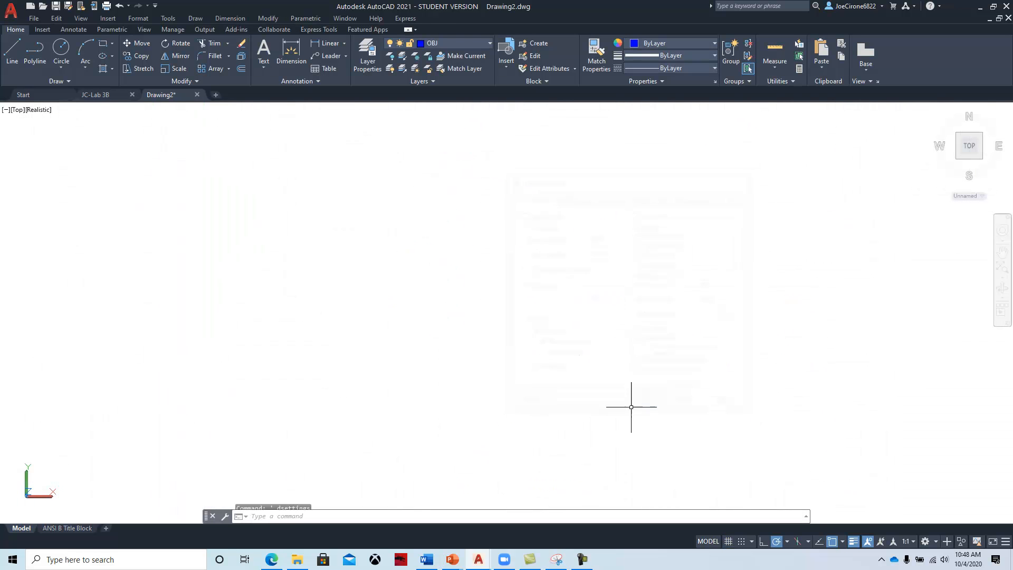
Draw a horizontal line 101.6 long toward the east as the bottom edge of the outline
left_click(4, 55)
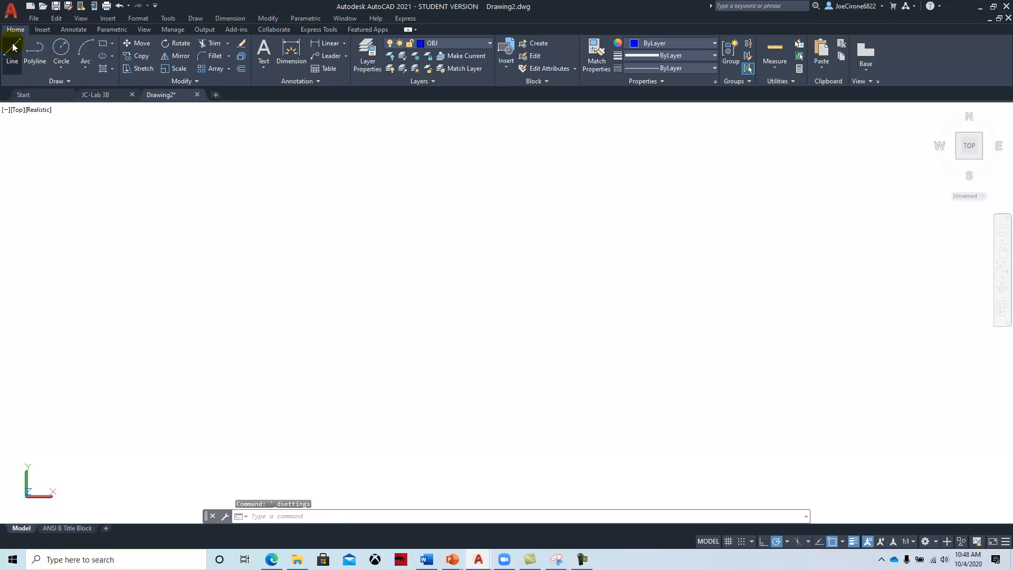
left_click(231, 420)
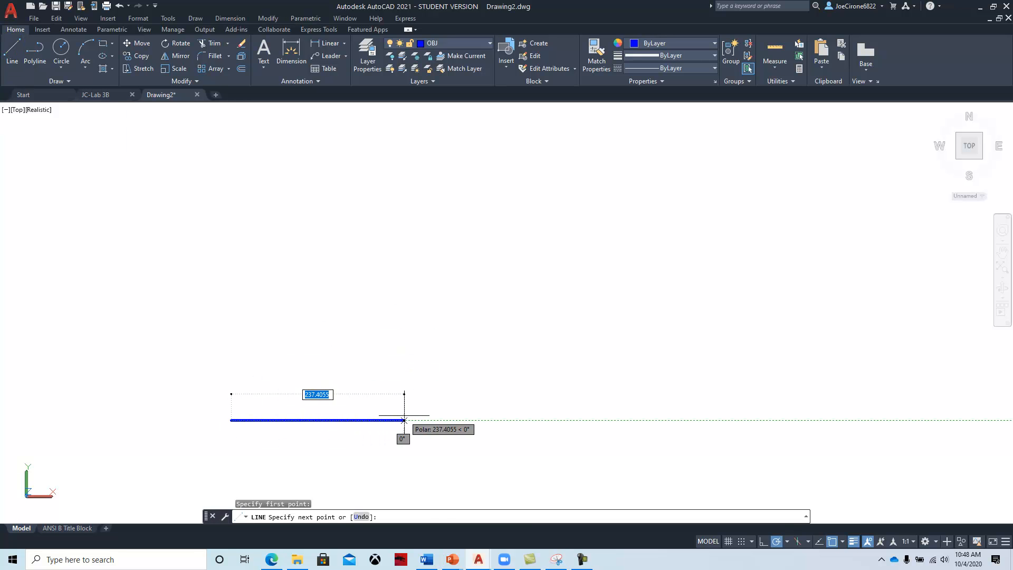
type("101")
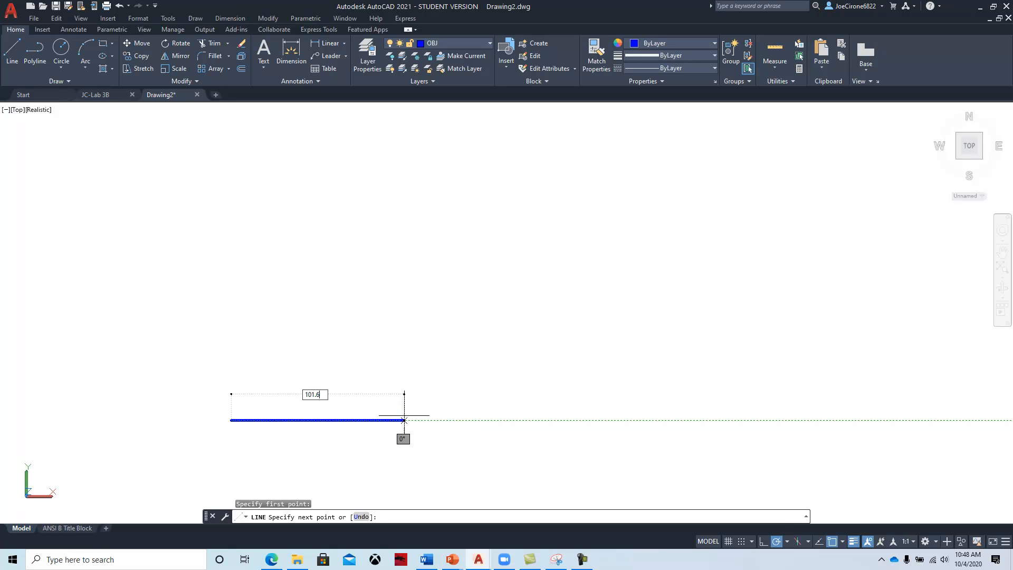
type(".6")
key("Return")
Complete the rectangle with a 63.5 vertical edge going up, a 101.6 edge going west, and a closing segment
scroll(296, 351, "up", 2)
mouse_move(293, 430)
middle_mouse_down()
mouse_move(360, 307)
mouse_move(417, 317)
mouse_move(448, 350)
middle_mouse_up()
scroll(385, 295, "up", 2)
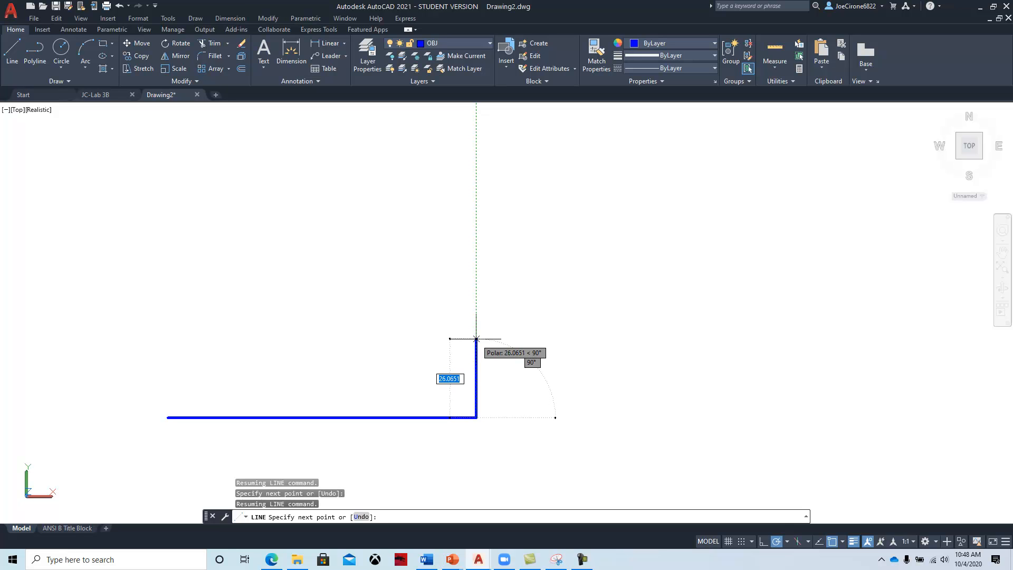
type("63.5")
key("Return")
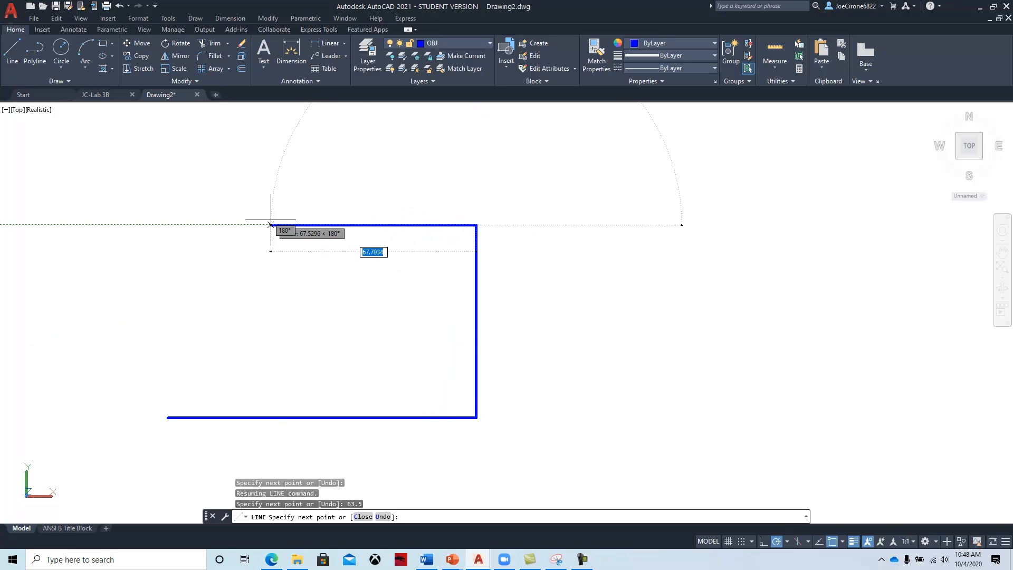
type("101.6")
key("Return")
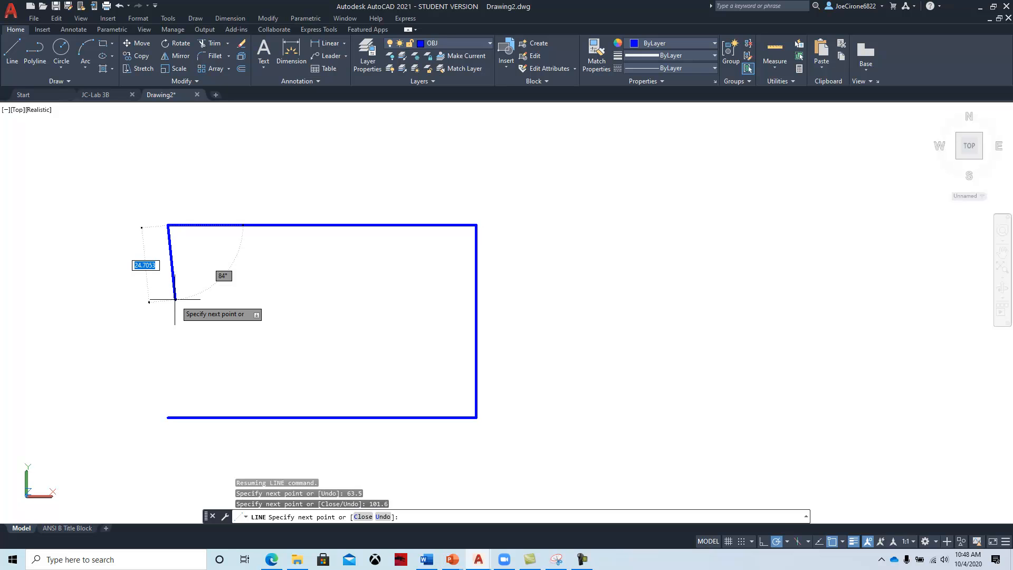
type("c")
key("Return")
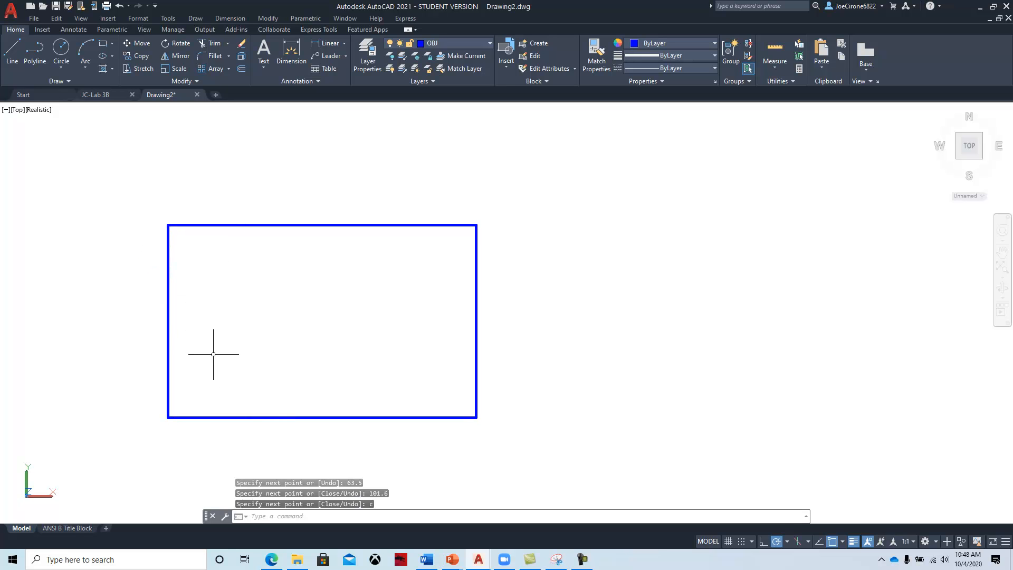
key("Escape")
Check the Shaft Support figure and offset the rectangle's right edge 50.8 inward to make a vertical centre line
mouse_move(1012, 9)
left_mouse_down()
mouse_move(1012, 0)
mouse_move(861, 5)
mouse_move(878, 36)
left_mouse_up()
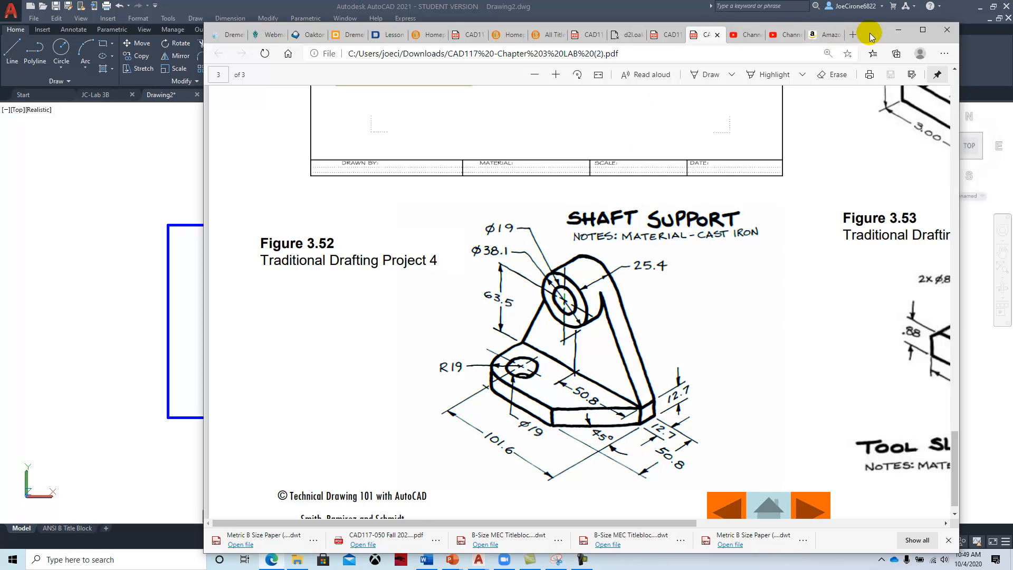
left_click(899, 30)
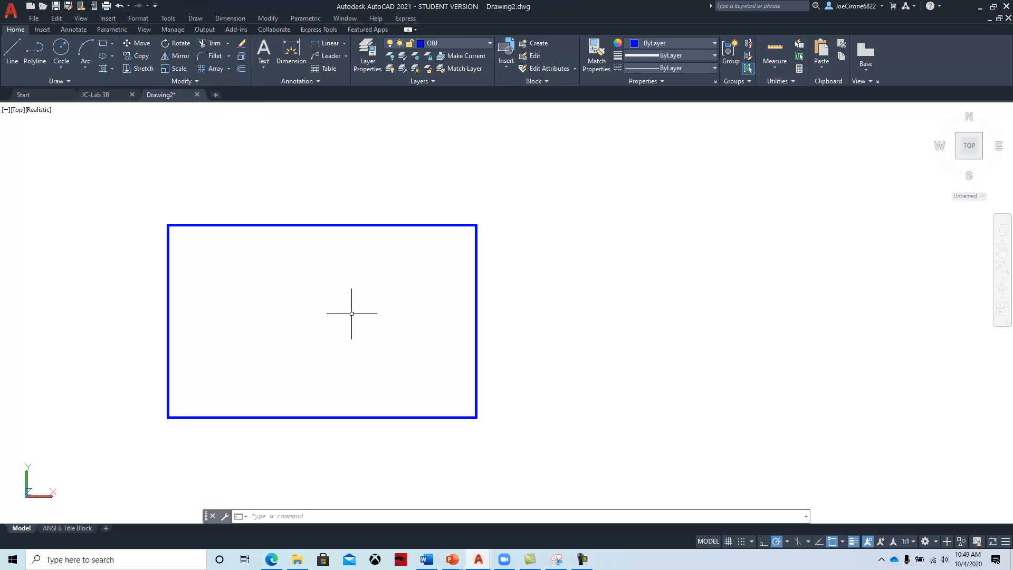
type("50.8")
key("Return")
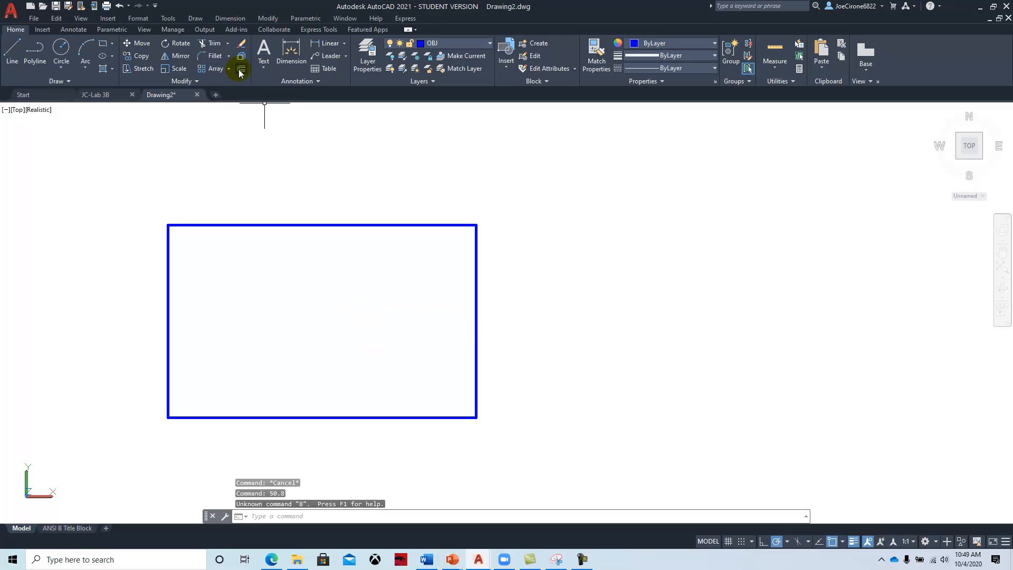
left_click(241, 68)
type("50.8")
key("Return")
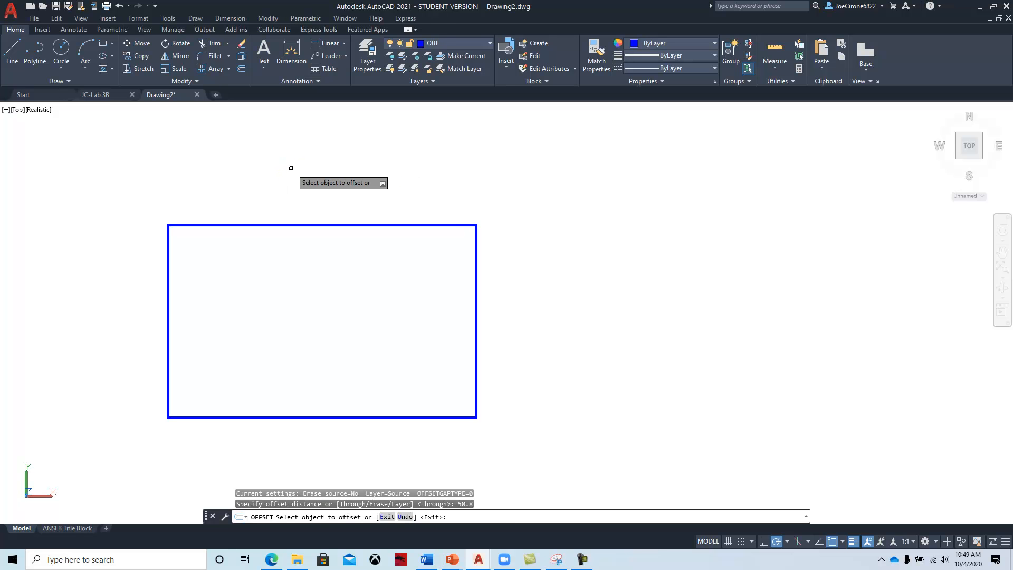
left_click(476, 261)
left_click(351, 287)
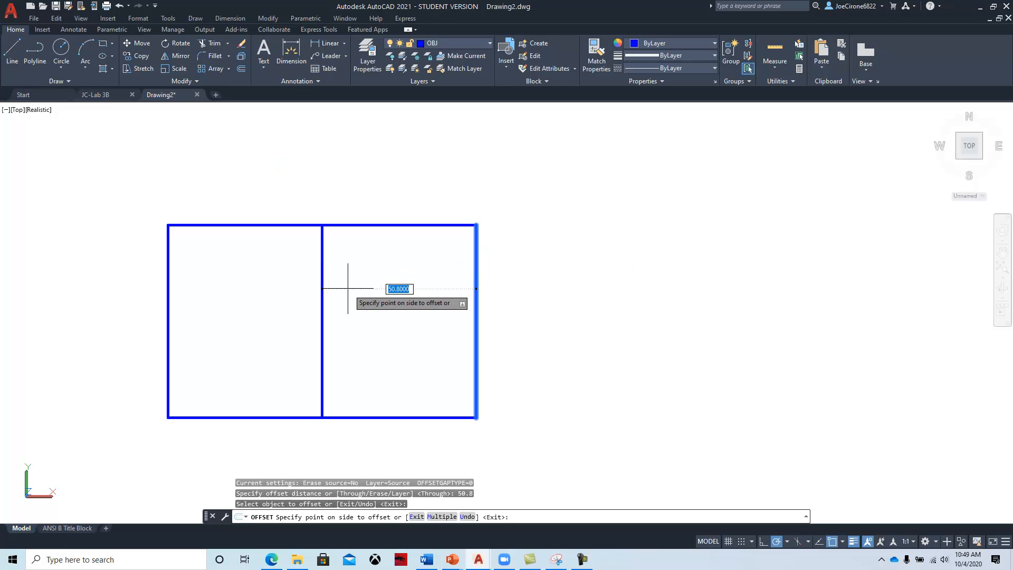
key("Return")
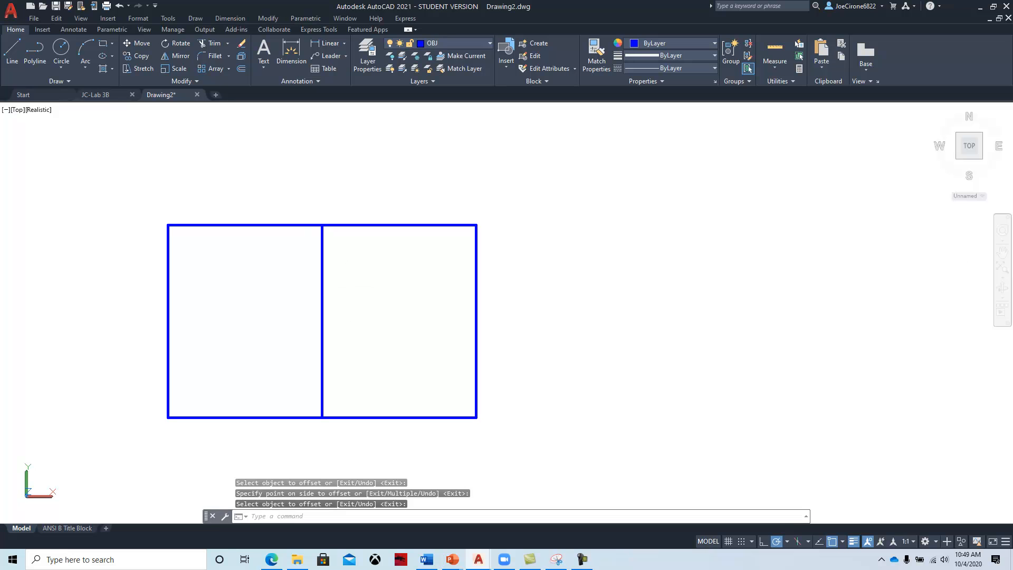
Draw a circle of diameter 19 centred where the vertical centre line meets the rectangle's top edge
left_click_drag(1012, 40, 935, 64)
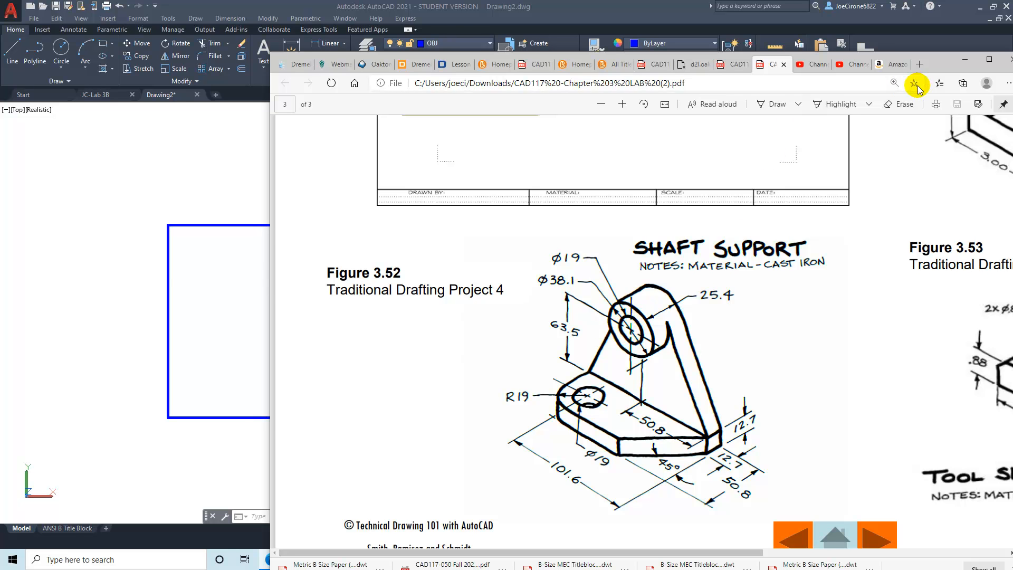
mouse_move(931, 61)
left_mouse_down()
mouse_move(1012, 48)
mouse_move(1012, 22)
mouse_move(1012, 43)
left_mouse_up()
left_click(64, 68)
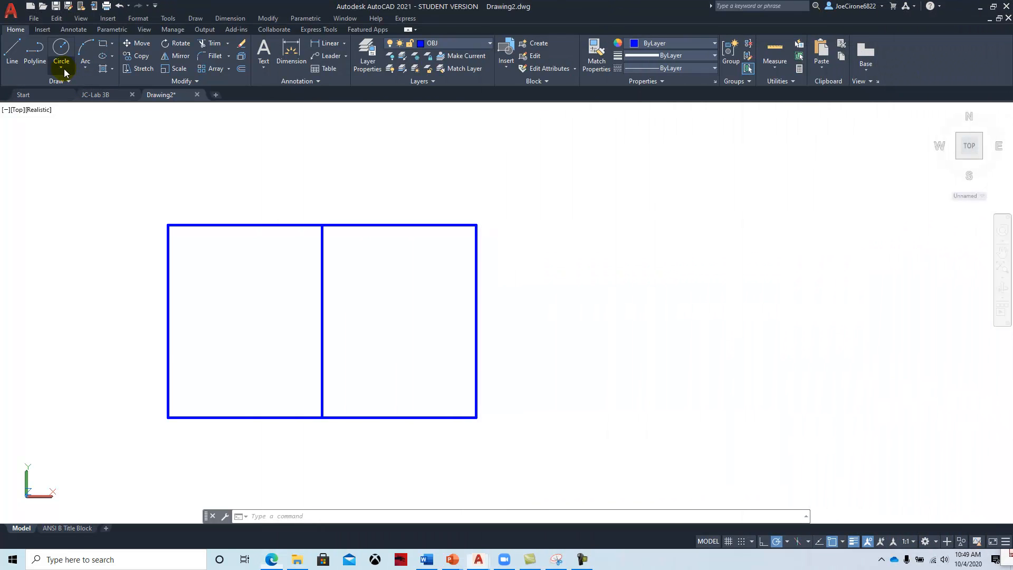
left_click(63, 68)
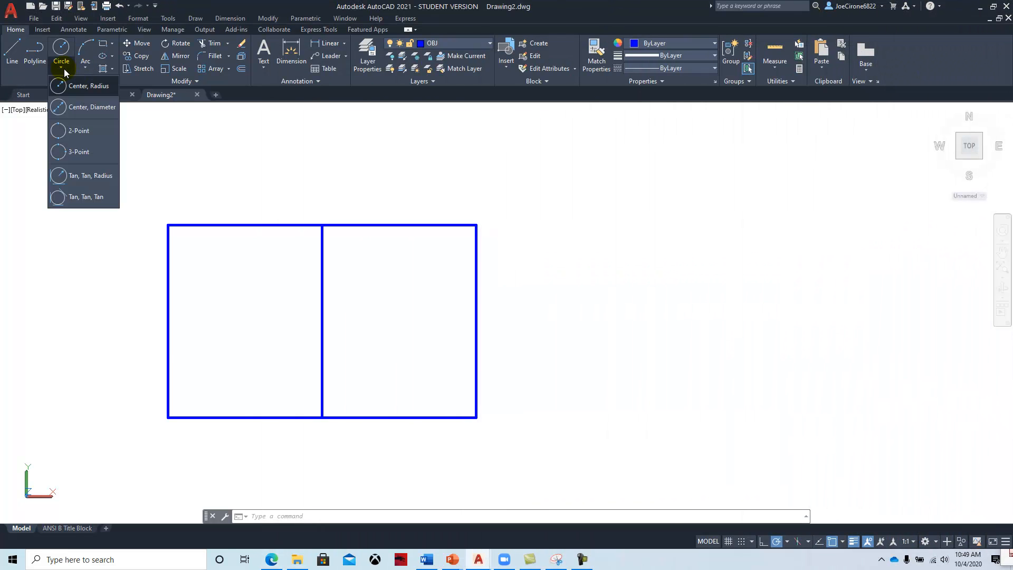
left_click(74, 96)
left_click(321, 225)
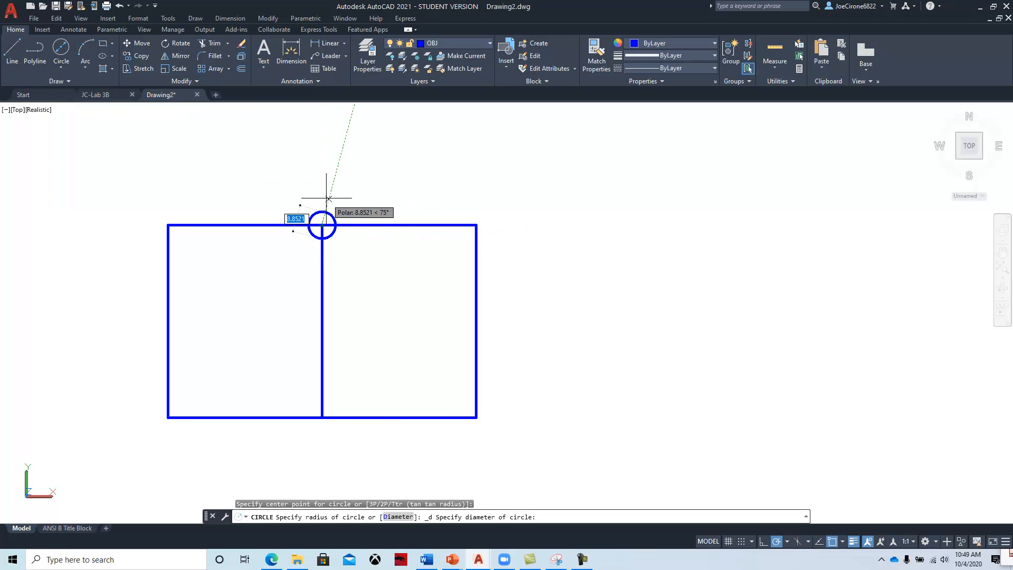
type("19")
key("Return")
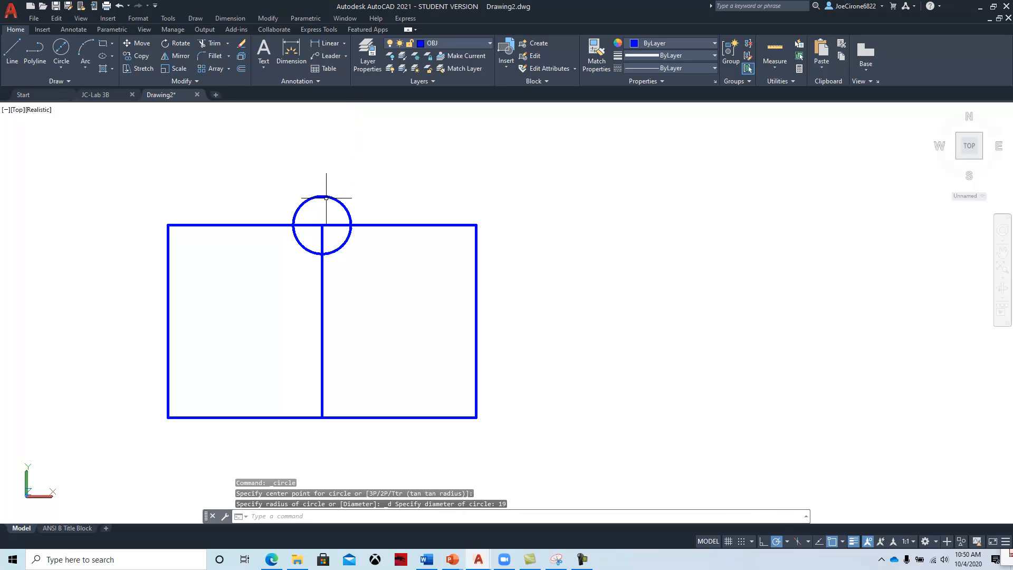
Draw a concentric circle with radius 38.1 around the 19 diameter circle, and erase it
right_click(417, 164)
left_click(432, 172)
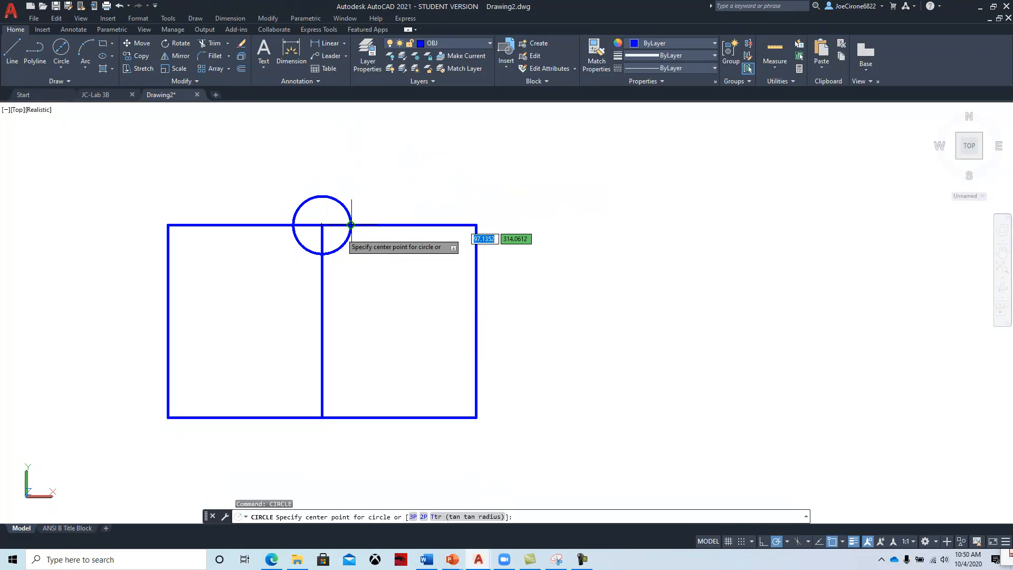
left_click(321, 225)
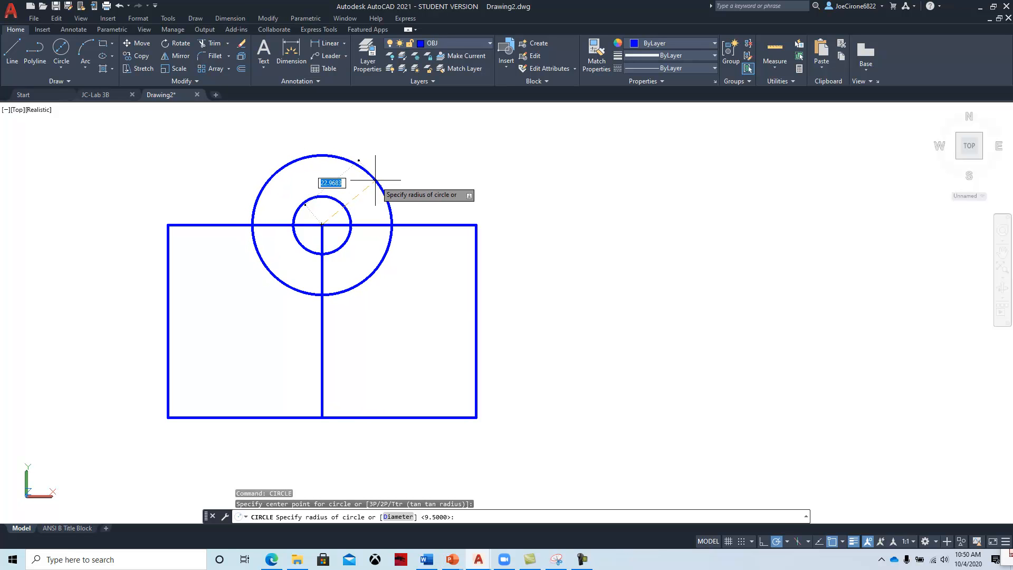
type("38.1")
key("Return")
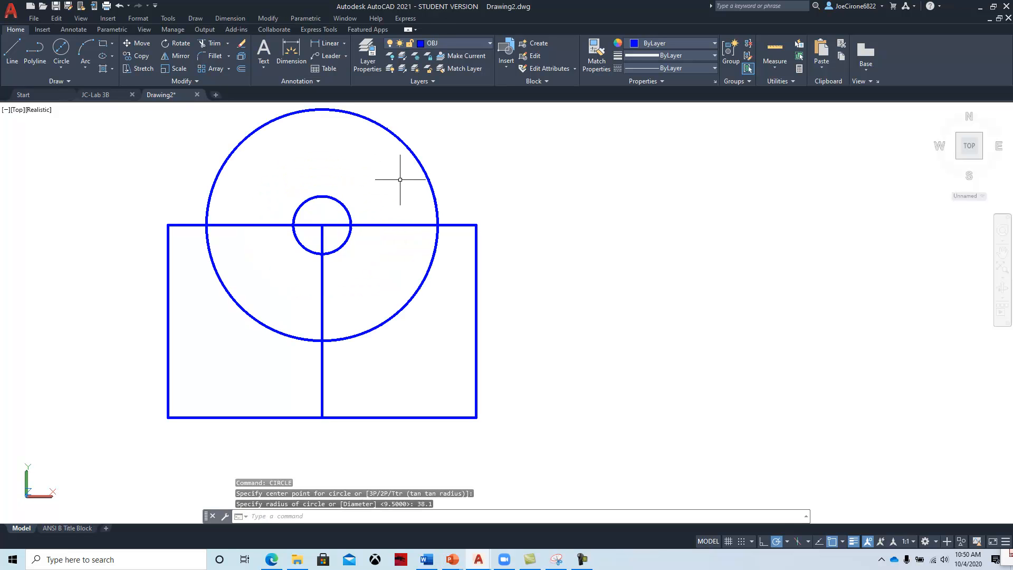
left_click(407, 151)
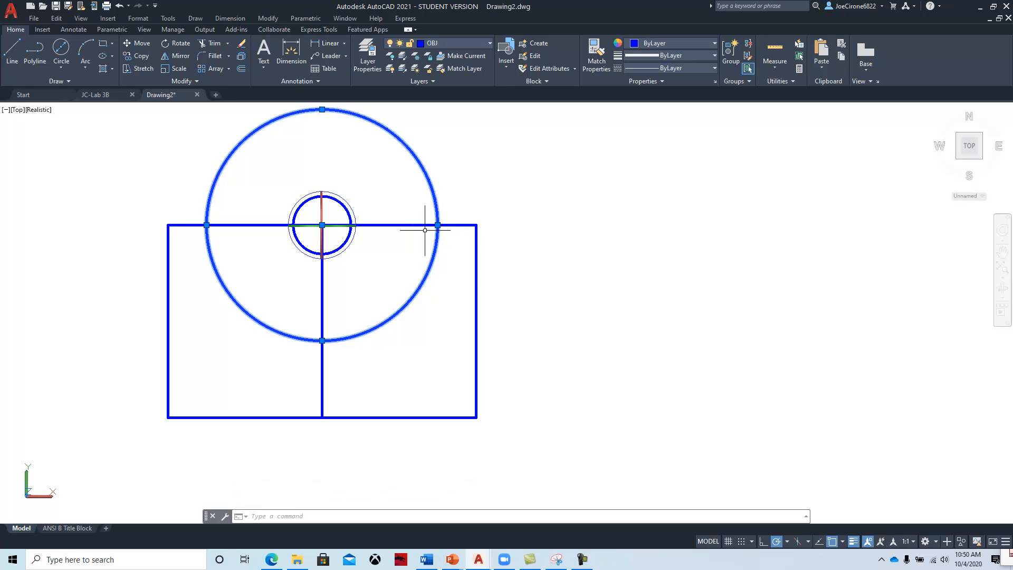
key("Delete")
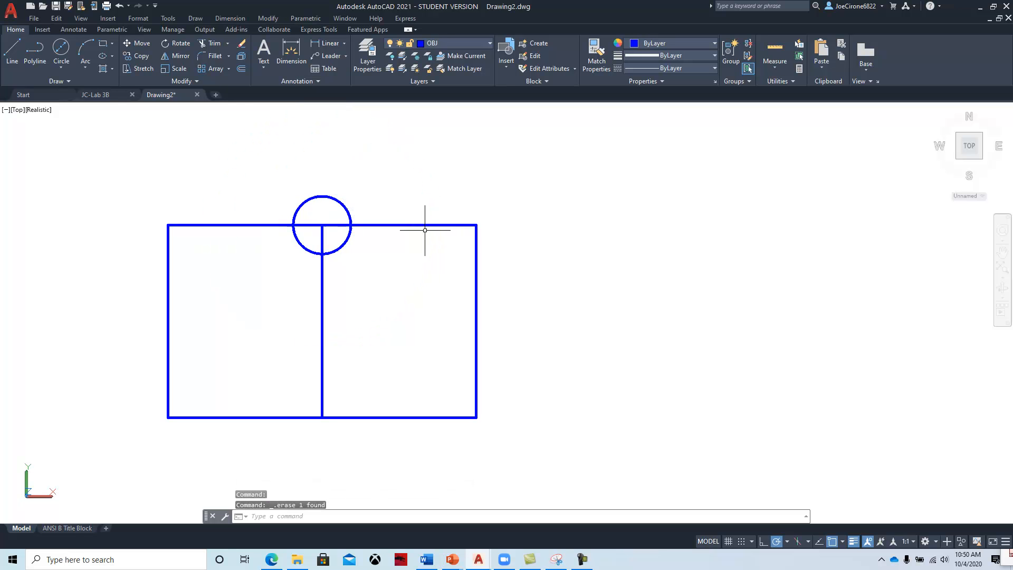
Draw a circle of diameter 38.1 concentric with the 19 diameter circle
left_click(61, 67)
left_click(80, 107)
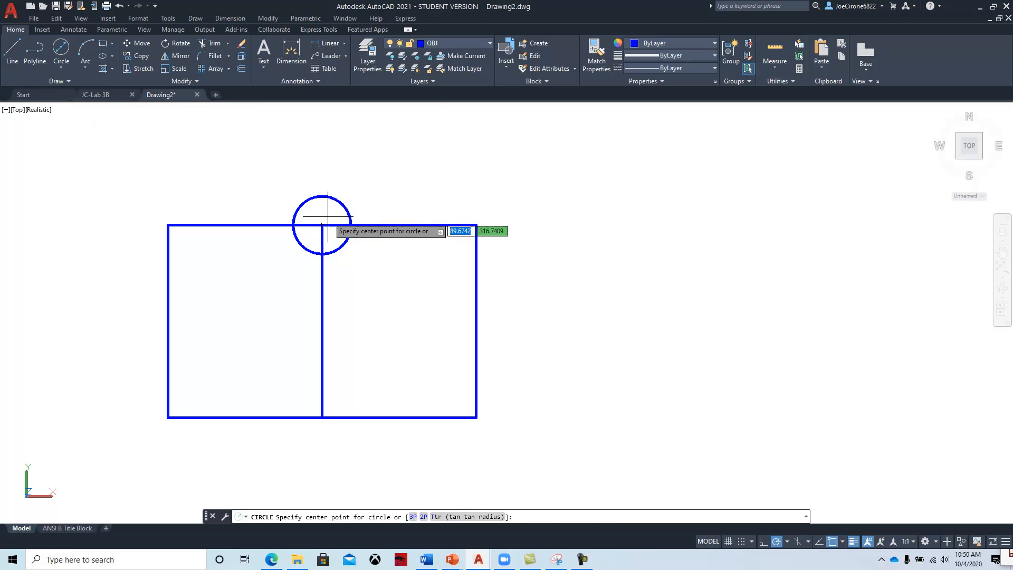
left_click(322, 225)
type("38.1")
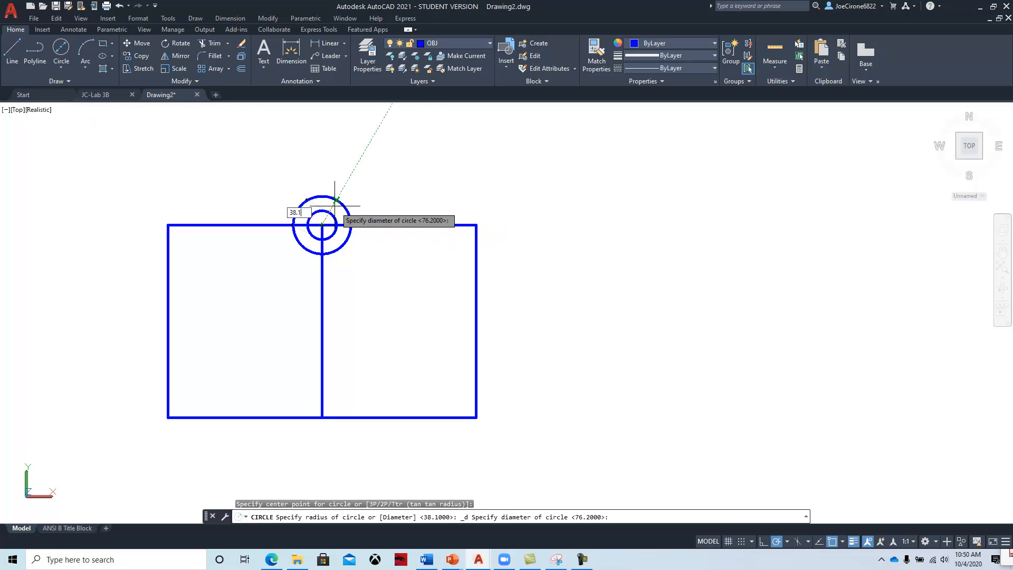
key("Return")
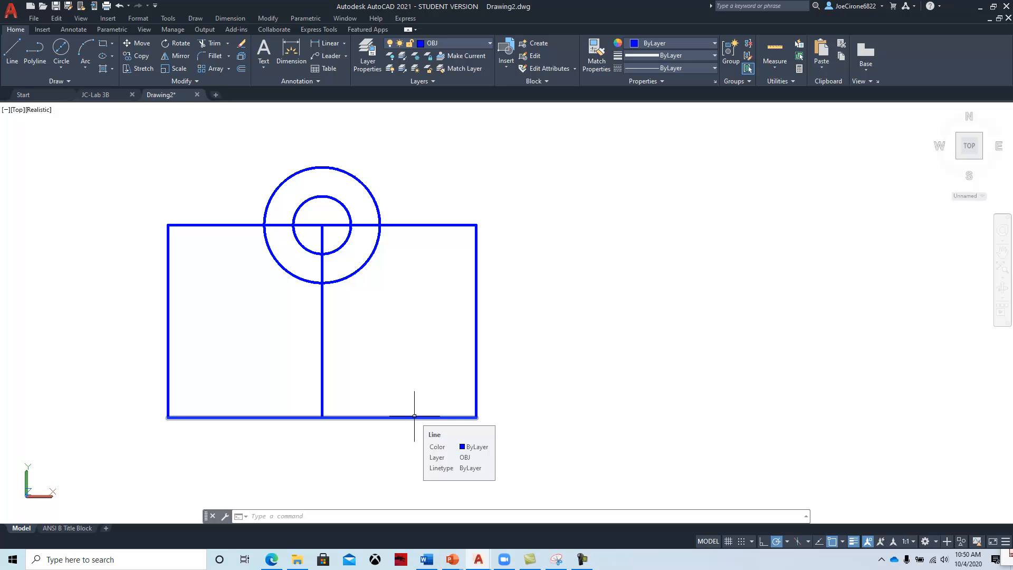
Check the base thickness in the Shaft Support figure and offset the rectangle's bottom edge 12.7 downward
left_click_drag(1012, 51, 720, 21)
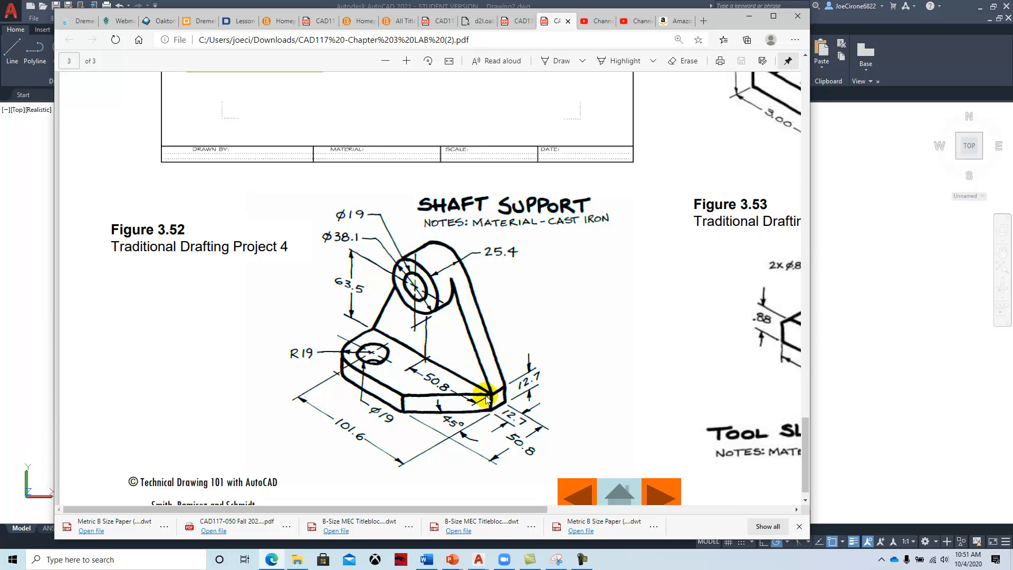
left_click(749, 16)
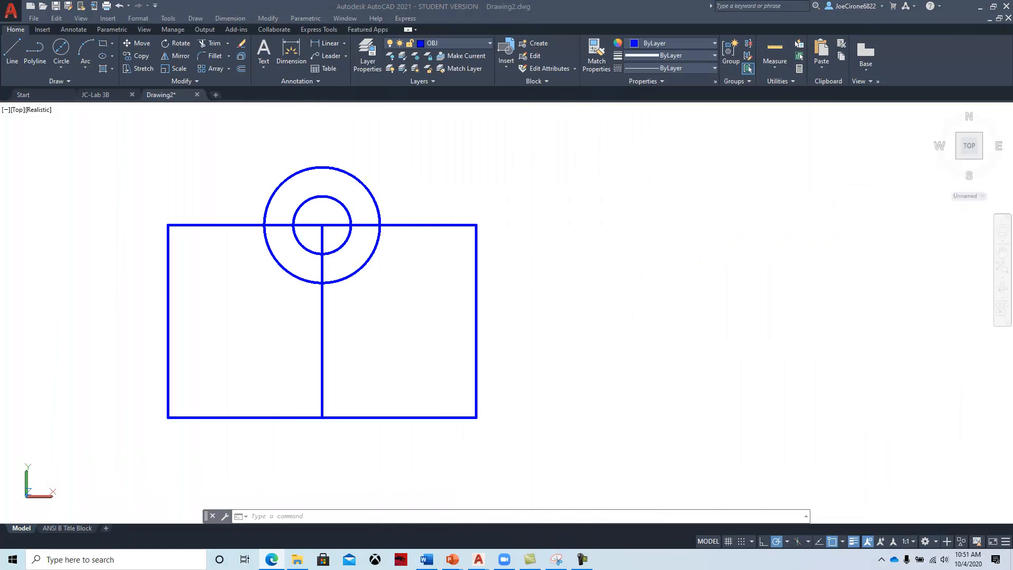
left_click(236, 75)
type("12.7")
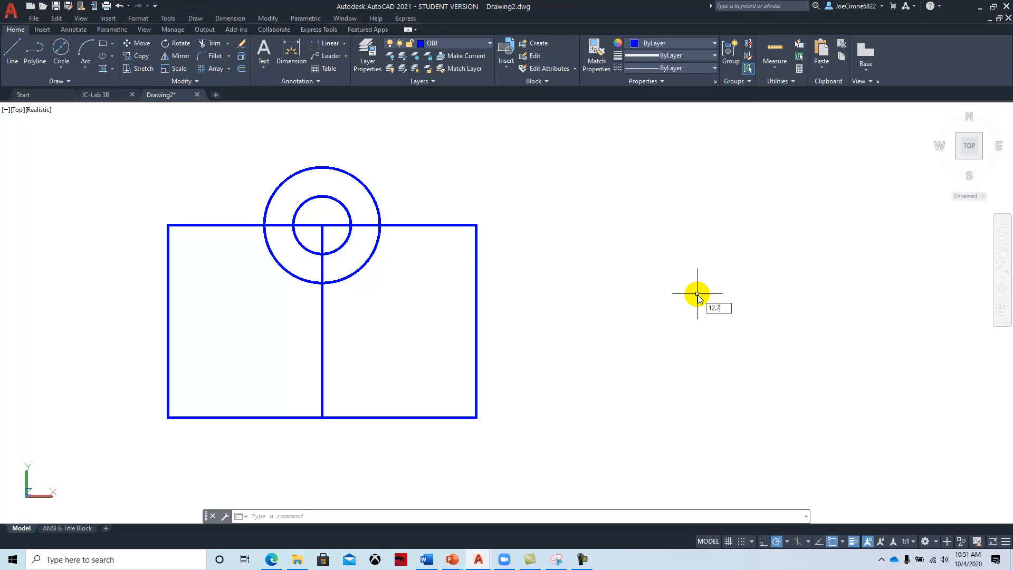
key("Return")
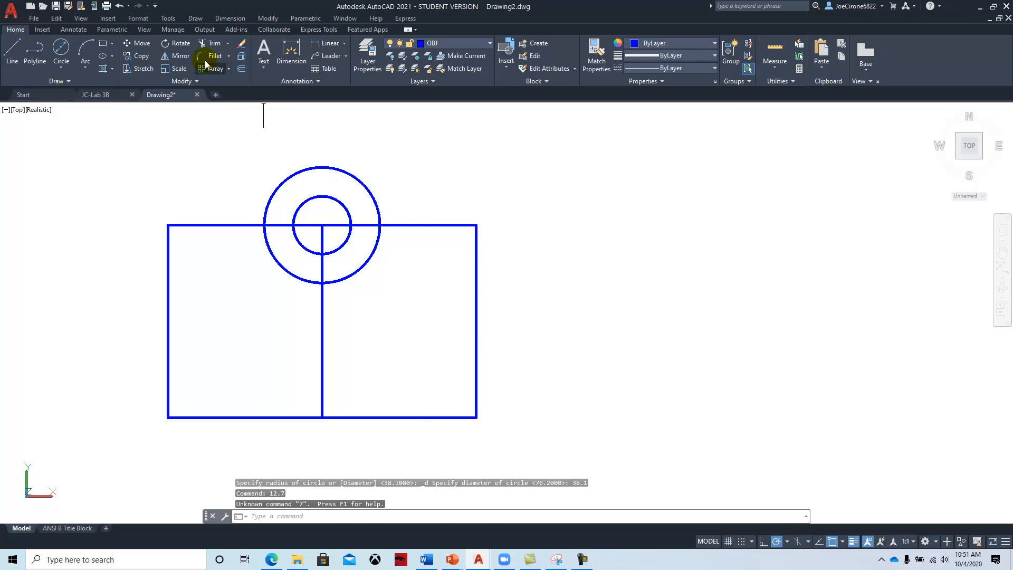
left_click(241, 68)
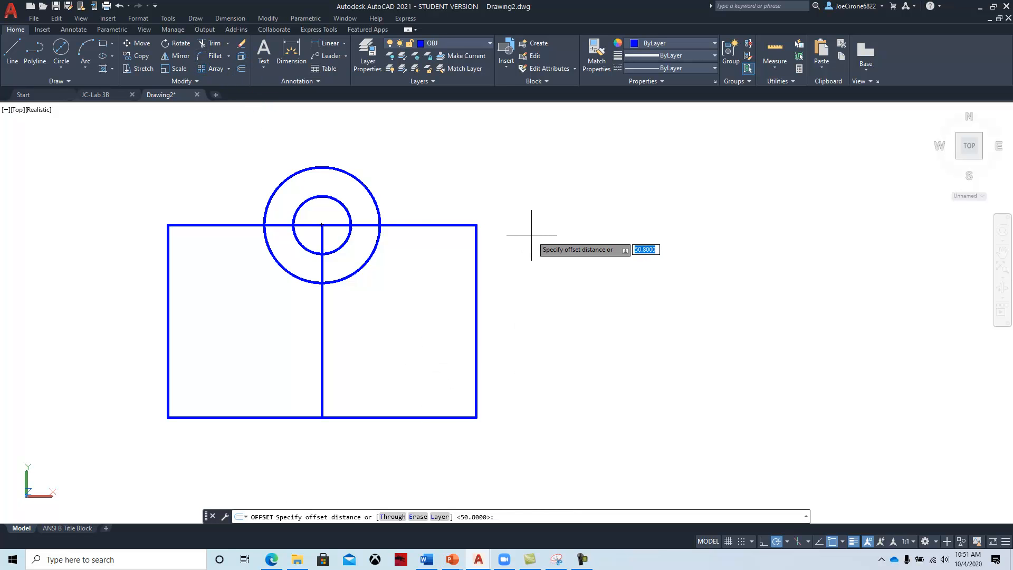
key("Return")
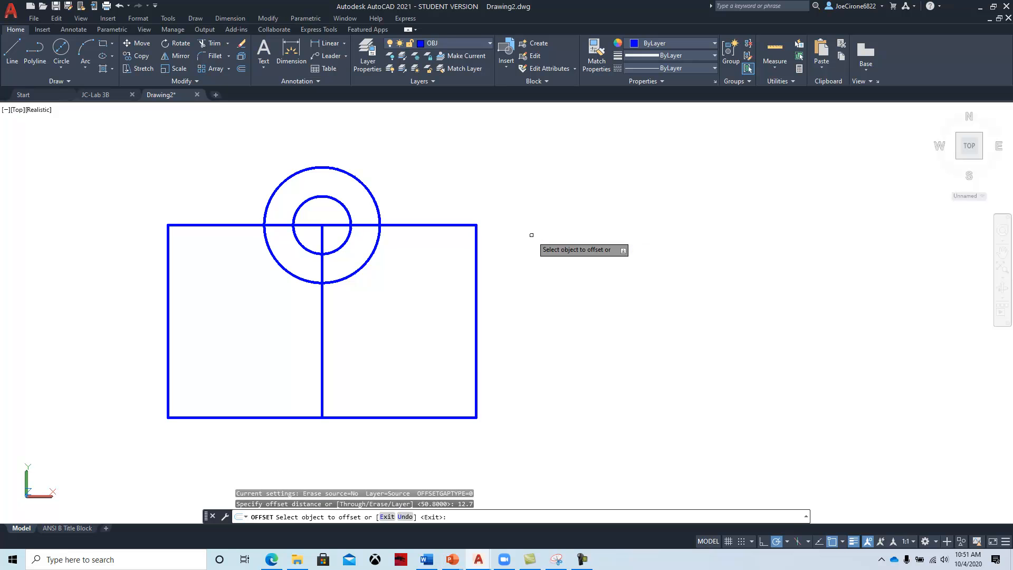
left_click(408, 417)
left_click(407, 450)
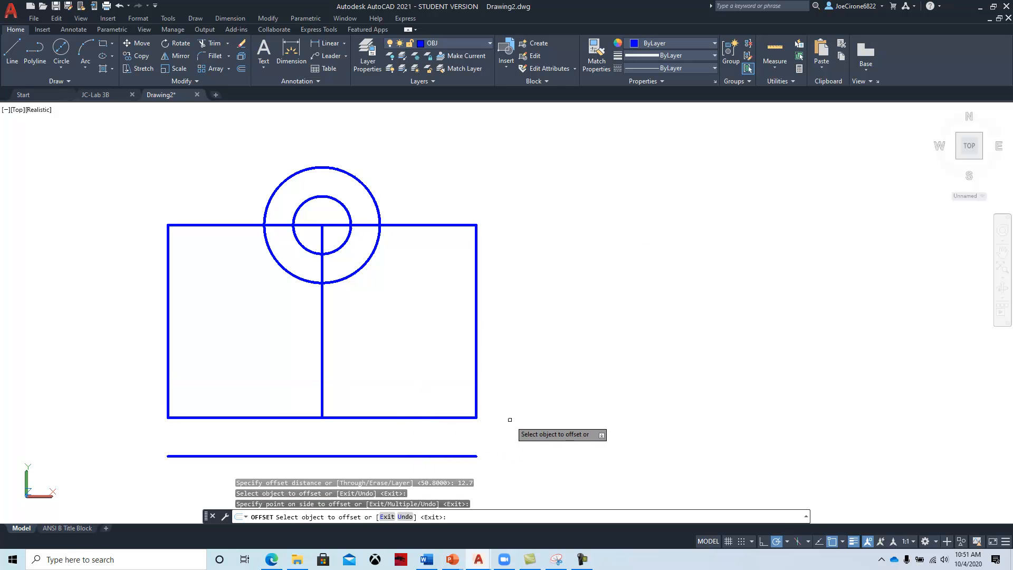
key("Escape")
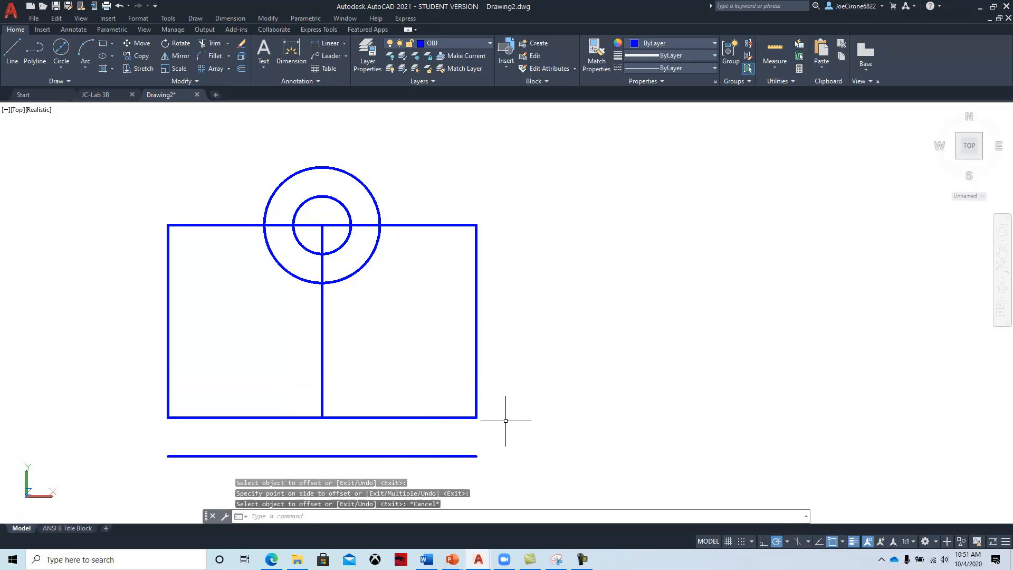
Stretch the lower ends of the right and left vertical edges down to the endpoints of the offset bottom line
left_click(478, 406)
left_click(478, 412)
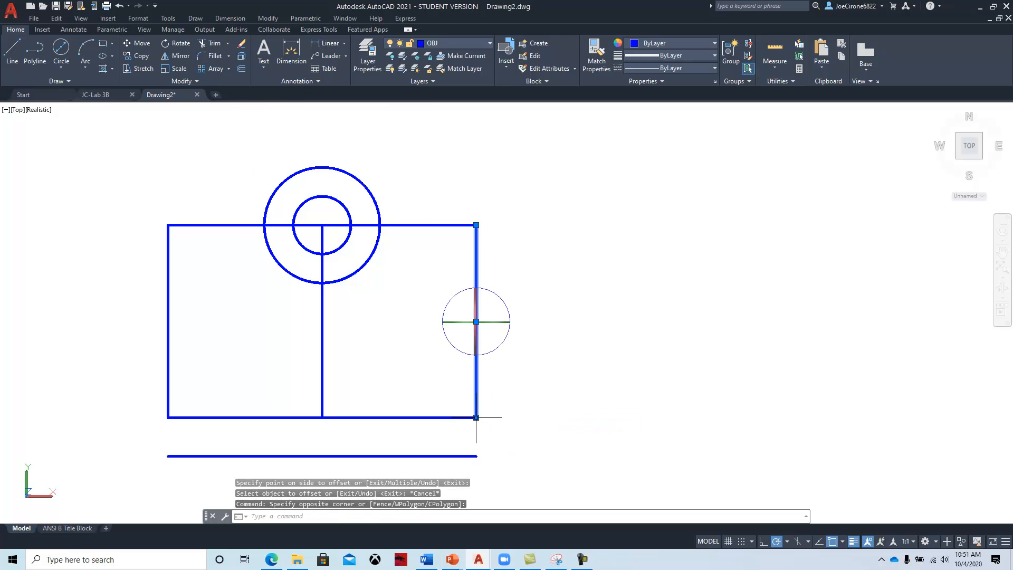
left_click(476, 417)
left_click(476, 456)
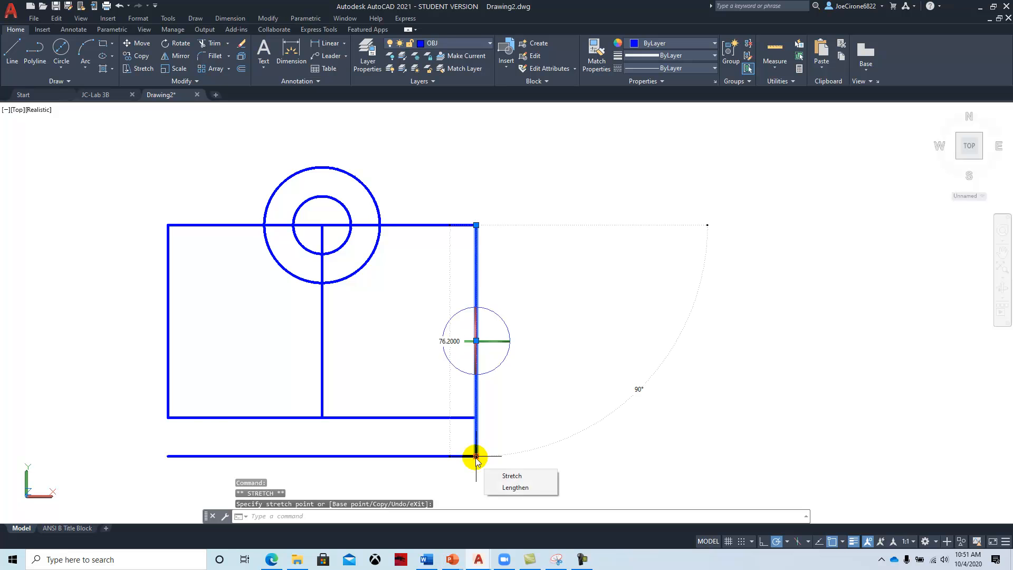
key("Escape")
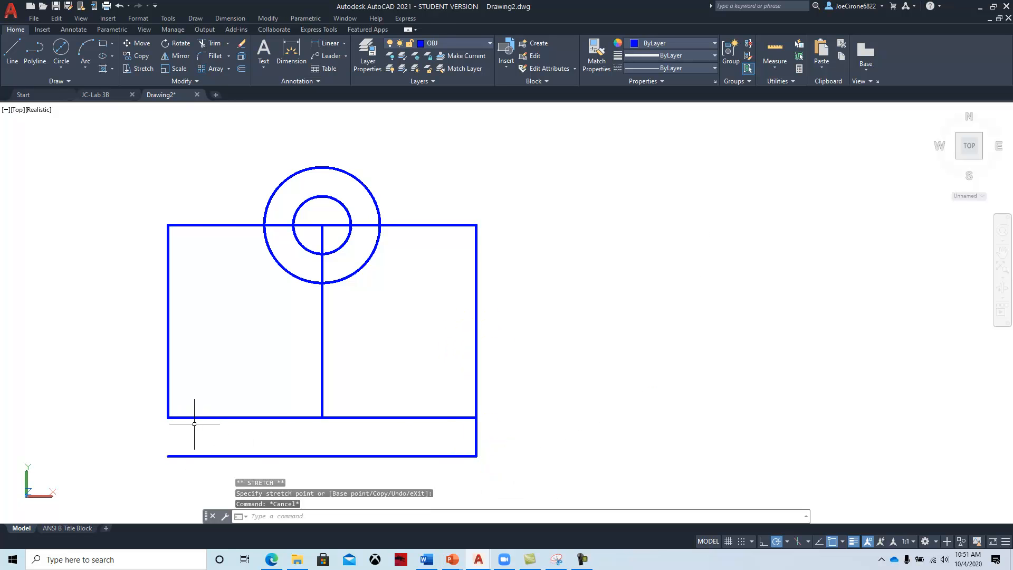
left_click(168, 401)
left_click(168, 418)
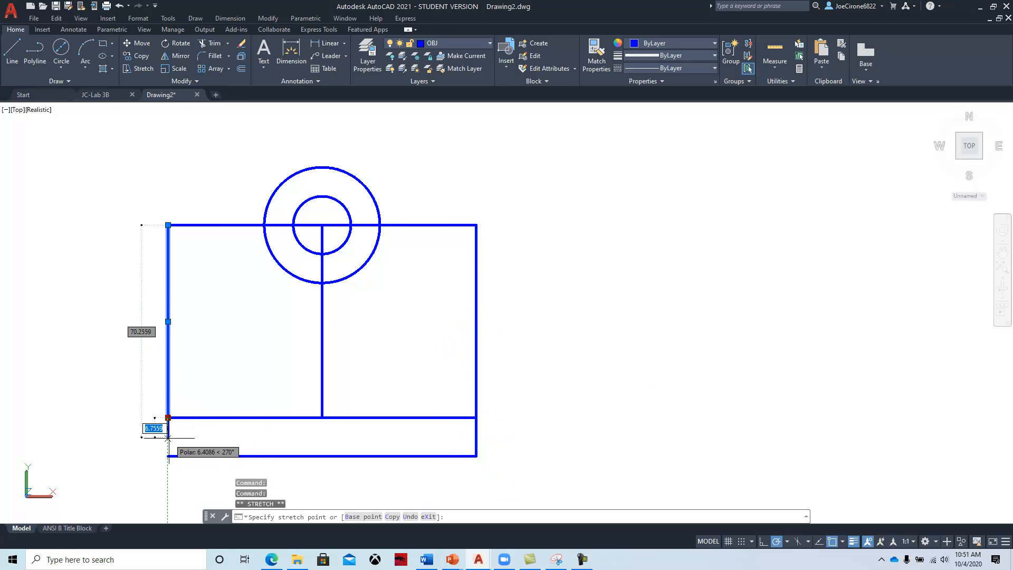
left_click(167, 456)
key("Escape")
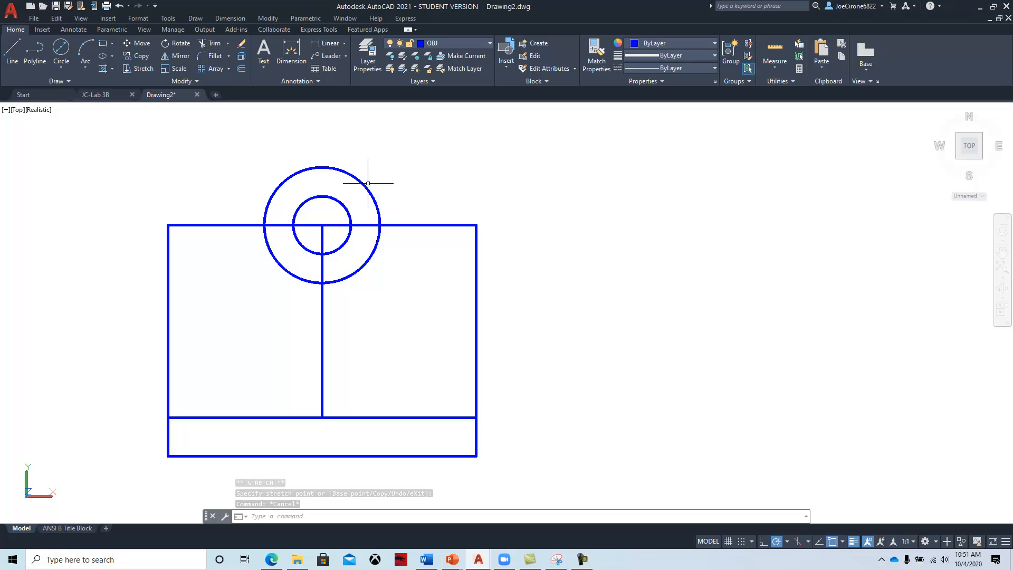
Check in the Shaft Support figure how the sloped sides run from the base to the cylinder
left_click_drag(1012, 10, 739, 60)
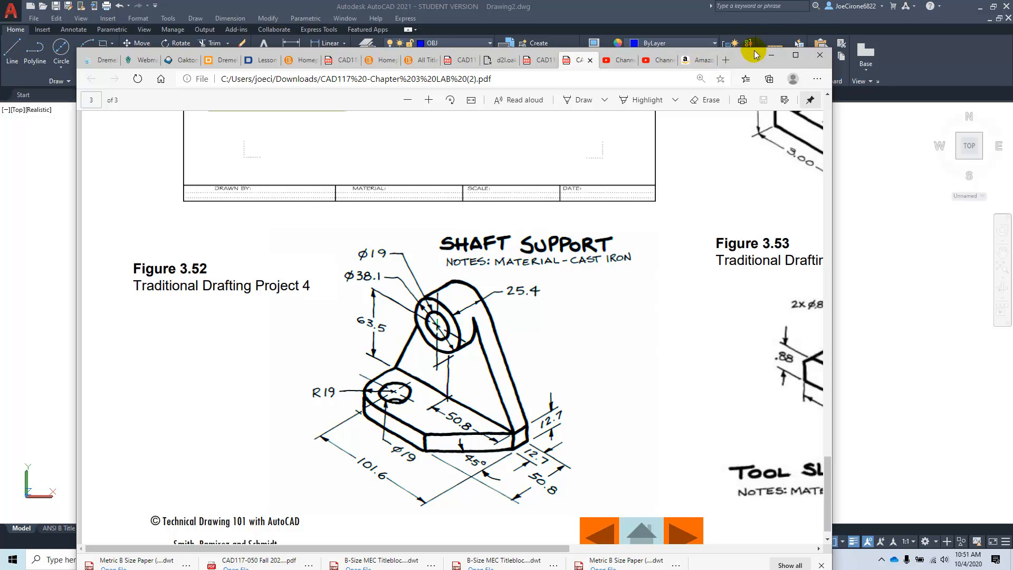
left_click_drag(742, 56, 1012, 107)
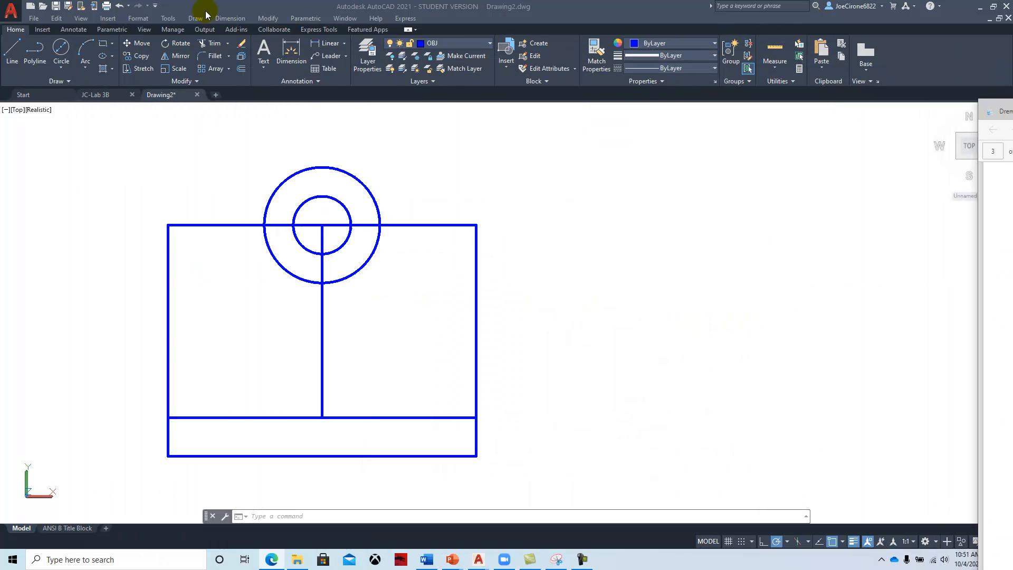
left_click(9, 54)
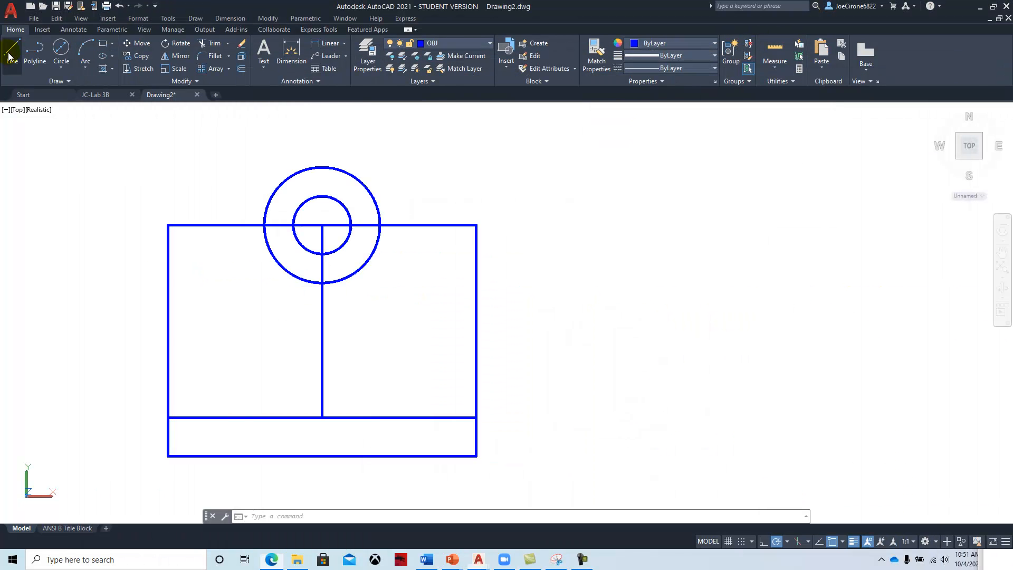
right_click(562, 217, "shift")
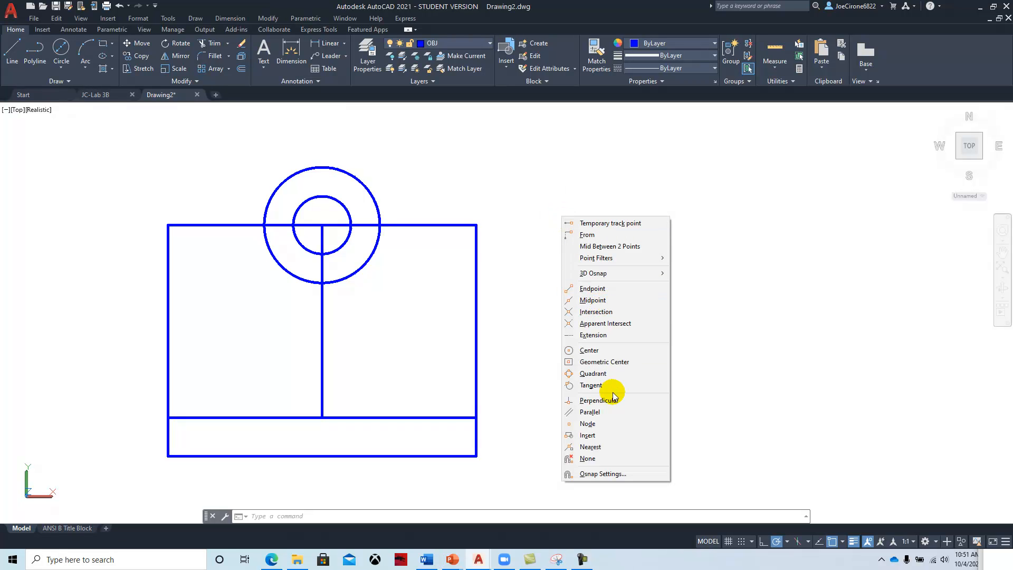
left_click(591, 385)
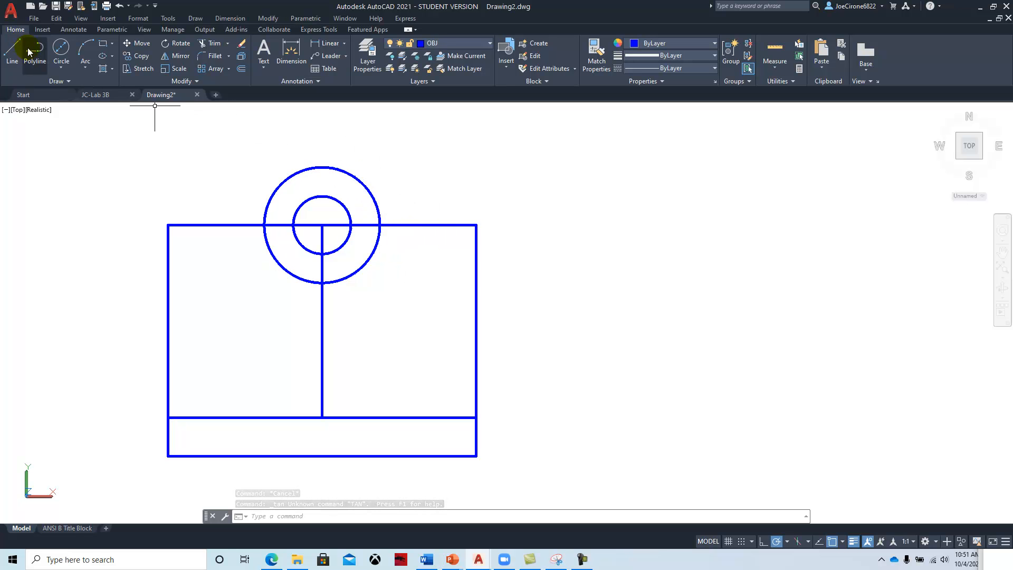
Draw a line from the right end of the base's top edge tangent to the right side of the 38.1 diameter circle
left_click(12, 52)
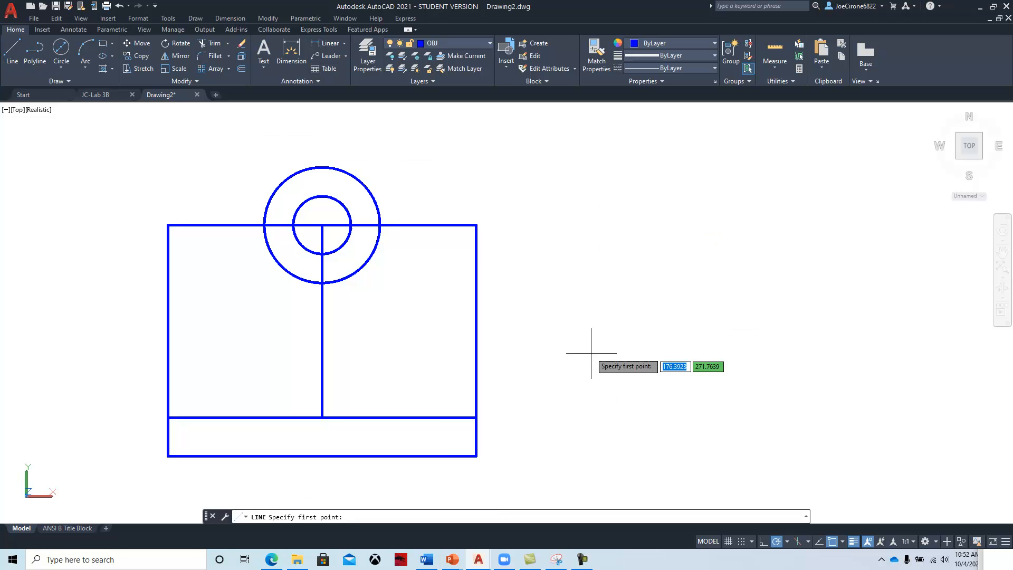
left_click(476, 417)
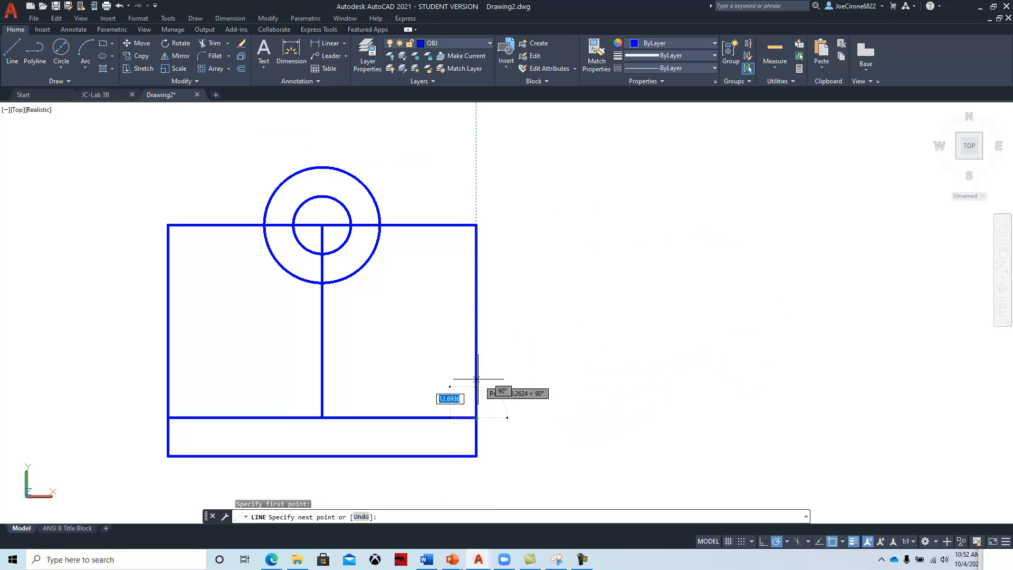
key("F8")
right_click(442, 286, "shift")
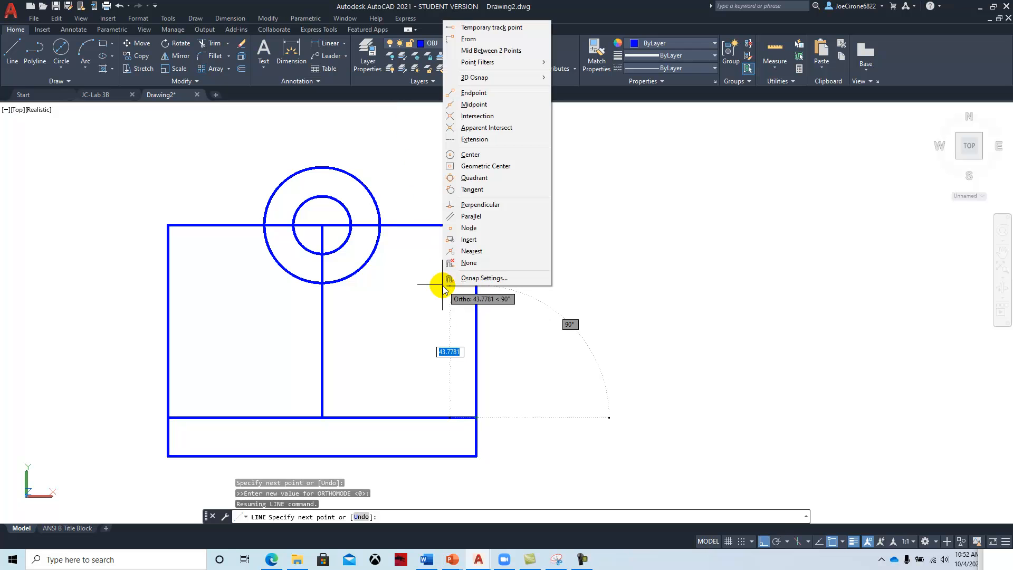
left_click(490, 191)
key("F10")
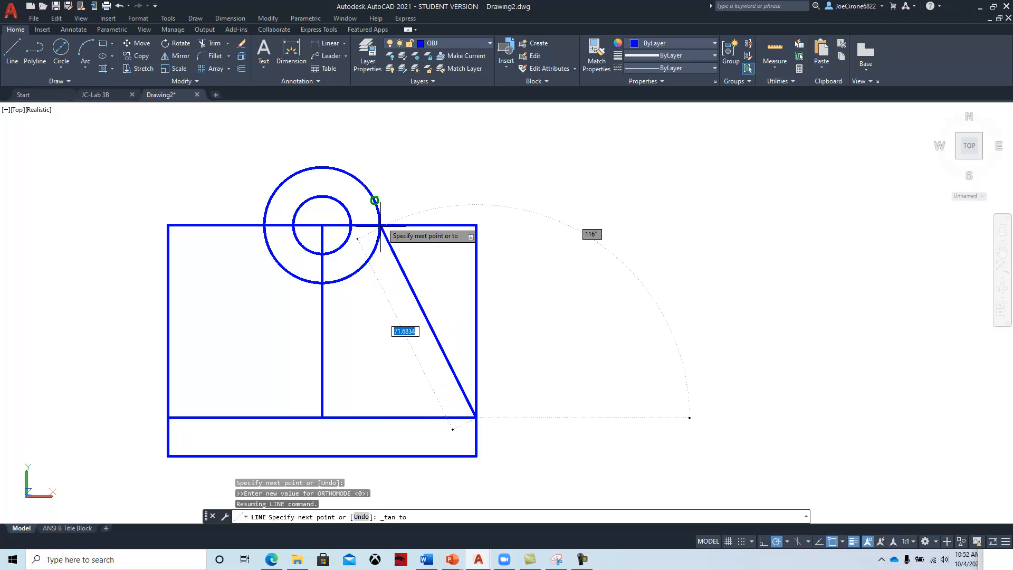
left_click(380, 207)
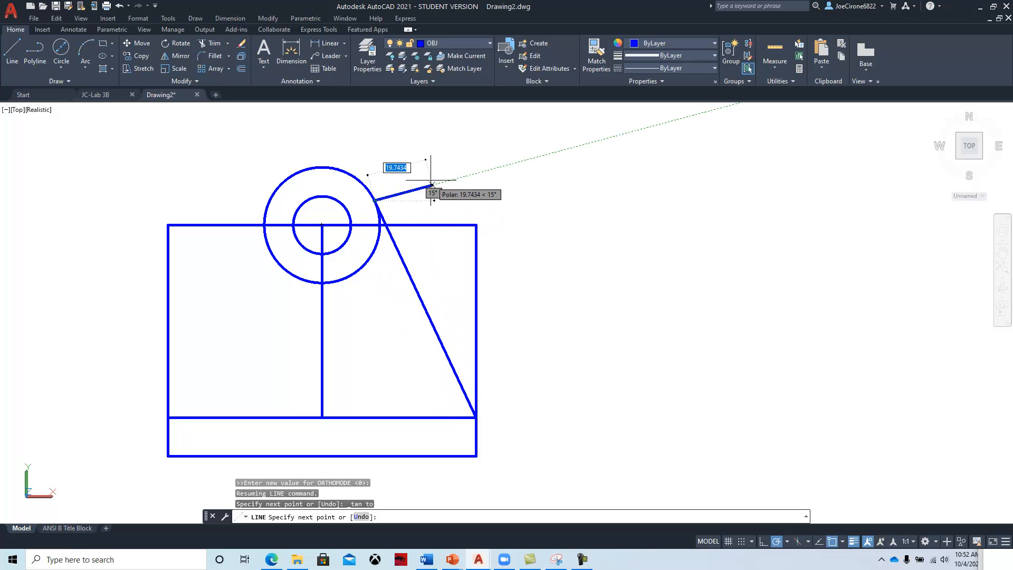
key("Escape")
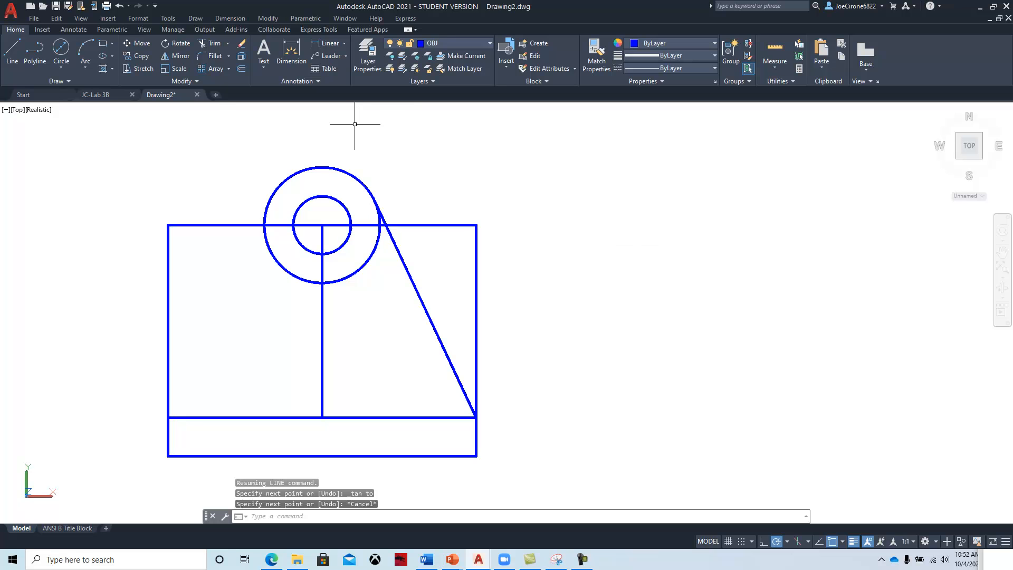
Draw a line from the left end of the base's top edge tangent to the left side of the 38.1 diameter circle
left_click(12, 53)
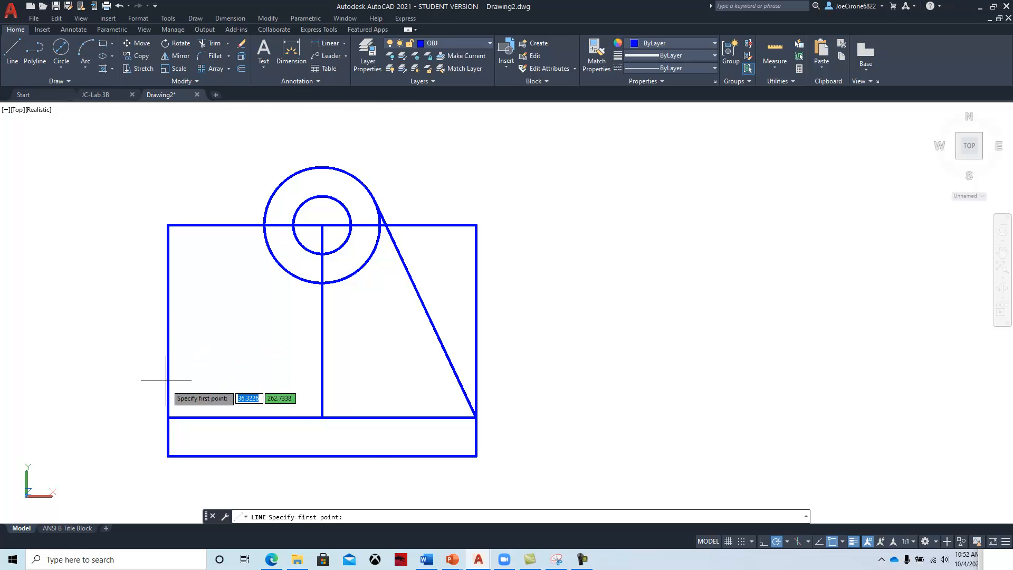
left_click(168, 417)
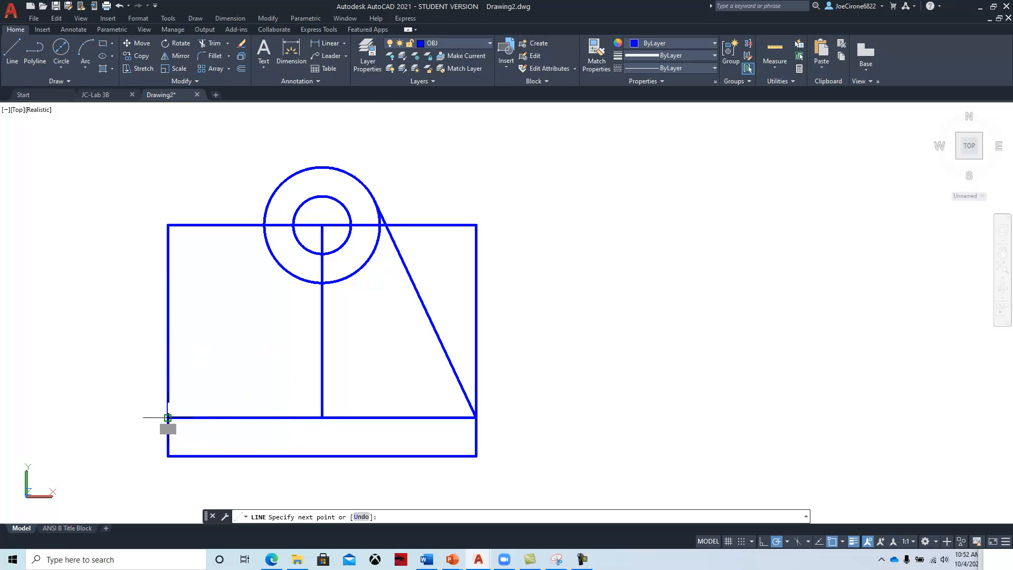
right_click(199, 312, "shift")
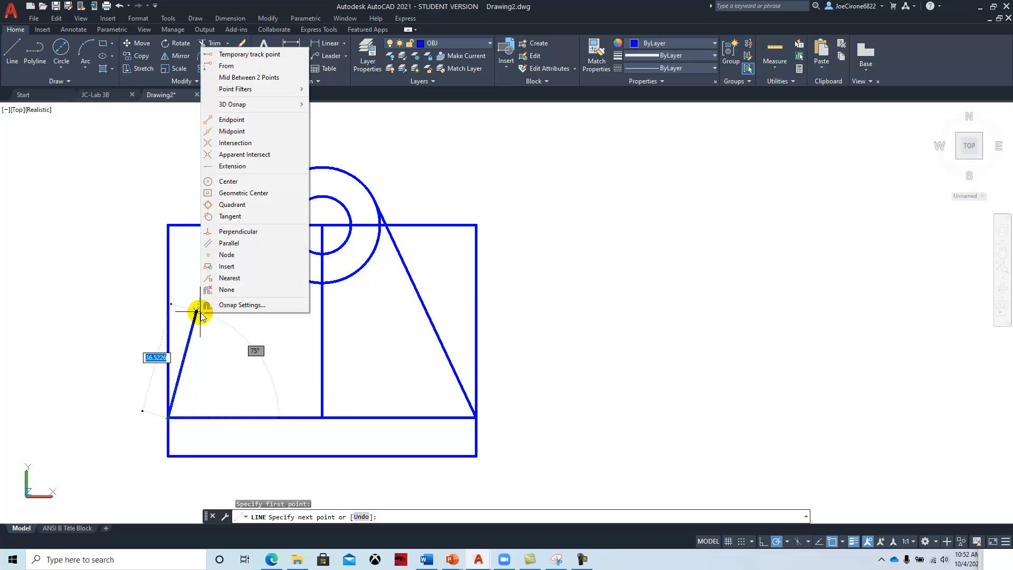
left_click(220, 216)
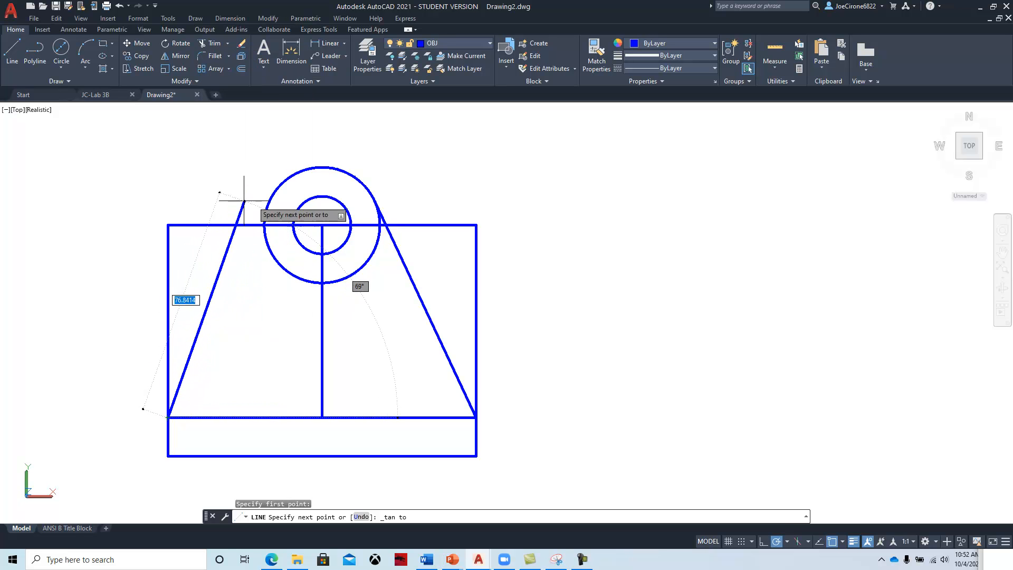
left_click(269, 202)
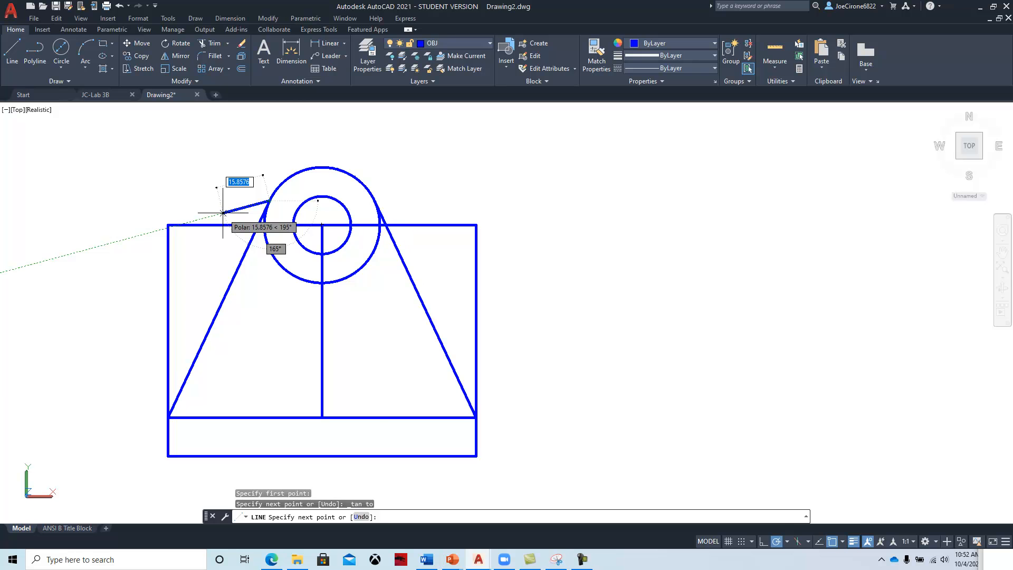
key("Escape")
left_click(538, 192)
left_click(454, 254)
left_click(217, 265)
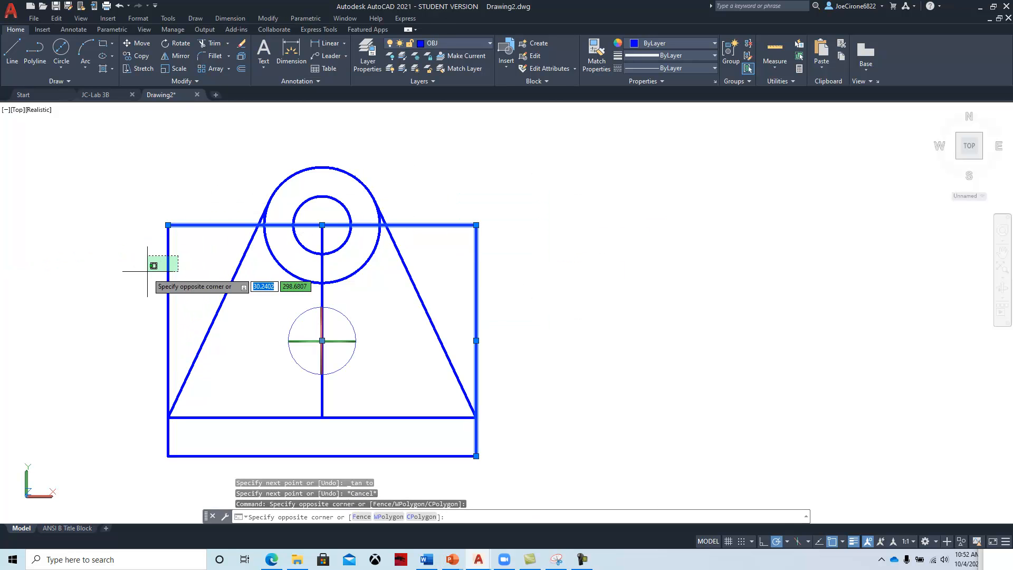
left_click(144, 275)
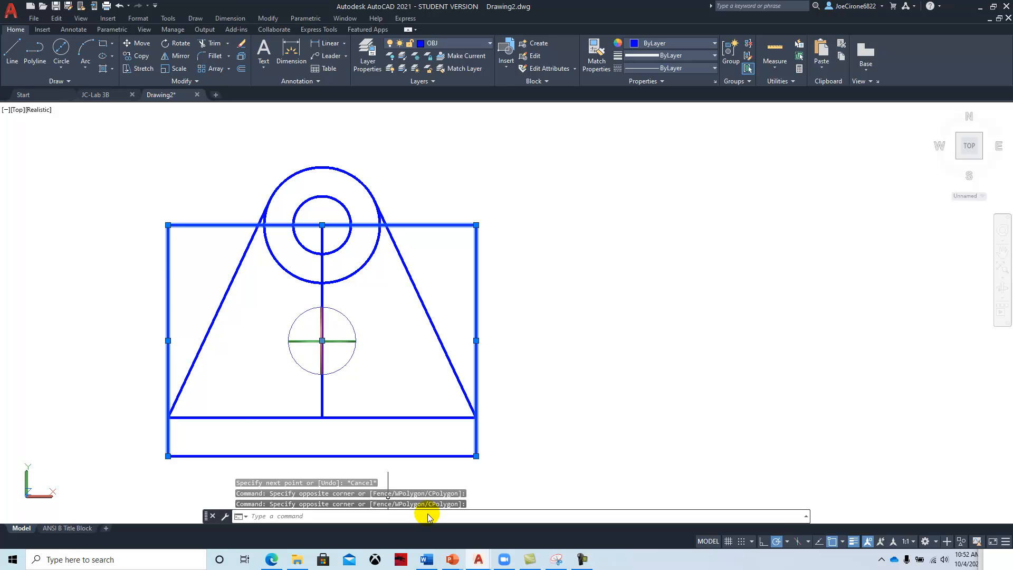
key("Escape")
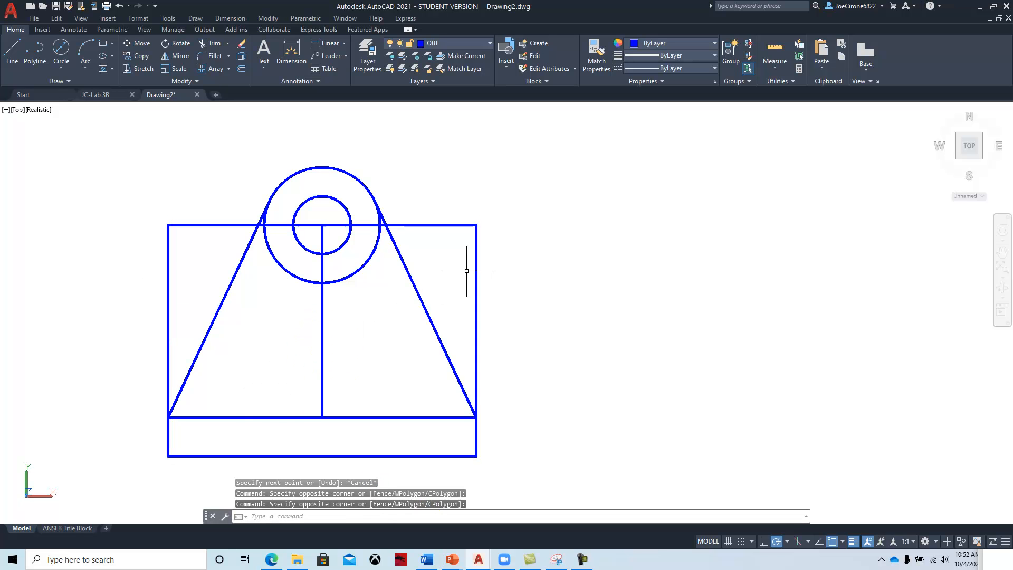
Shorten the right and left vertical edges by stretching their upper ends down to the endpoints of the base's top edge
left_click(478, 239)
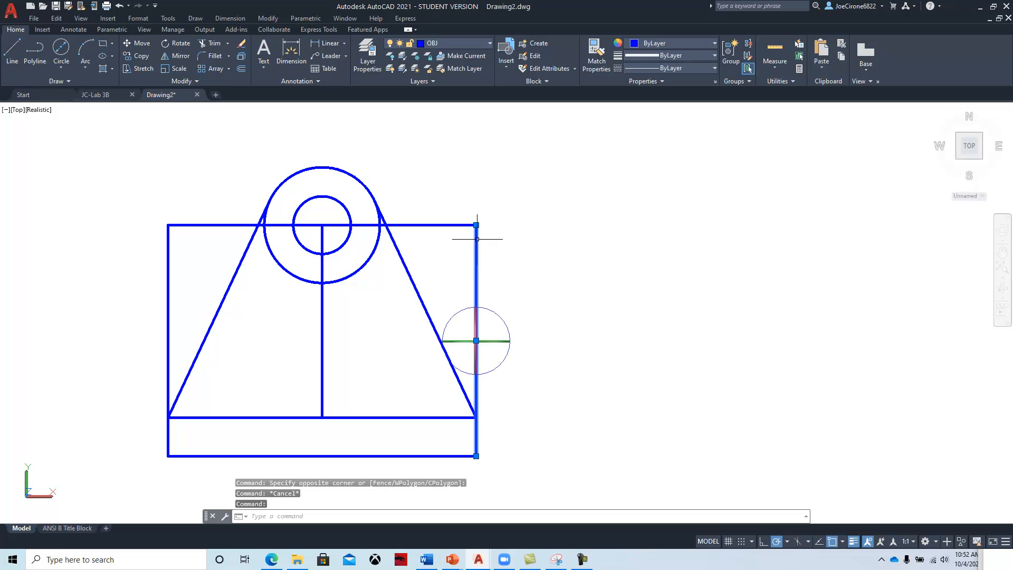
left_click(476, 225)
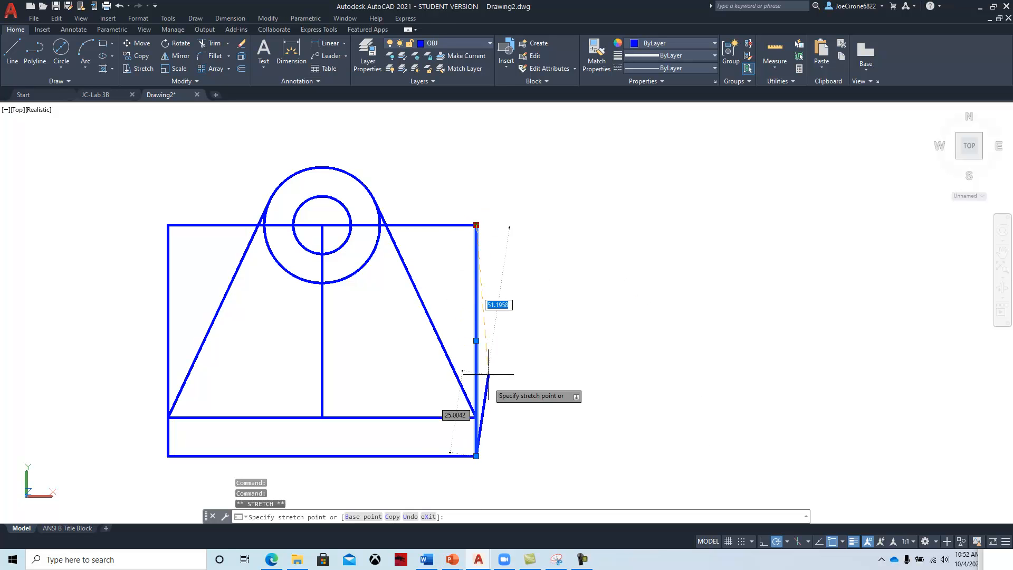
left_click(475, 418)
key("Escape")
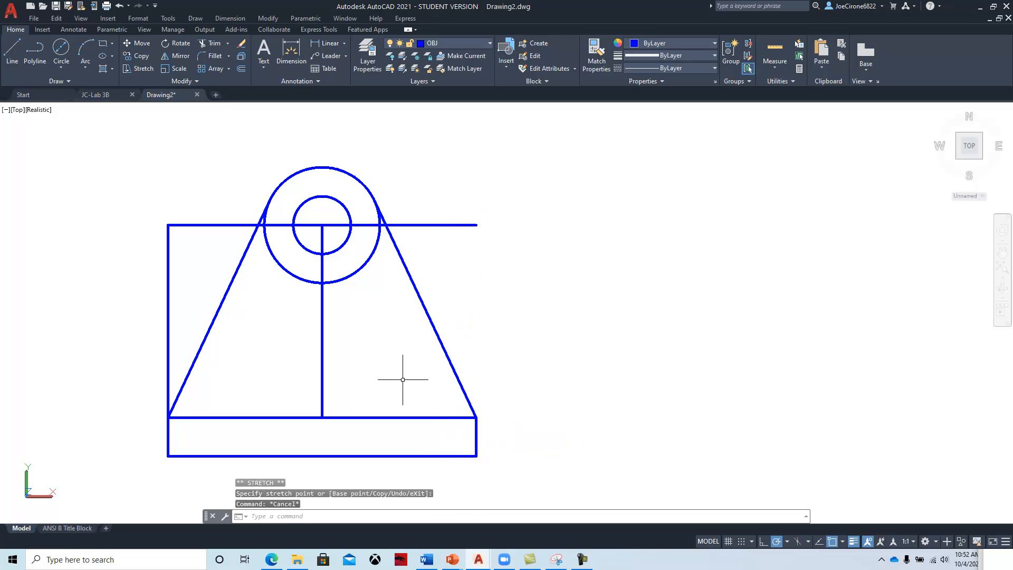
left_click(170, 306)
left_click(167, 225)
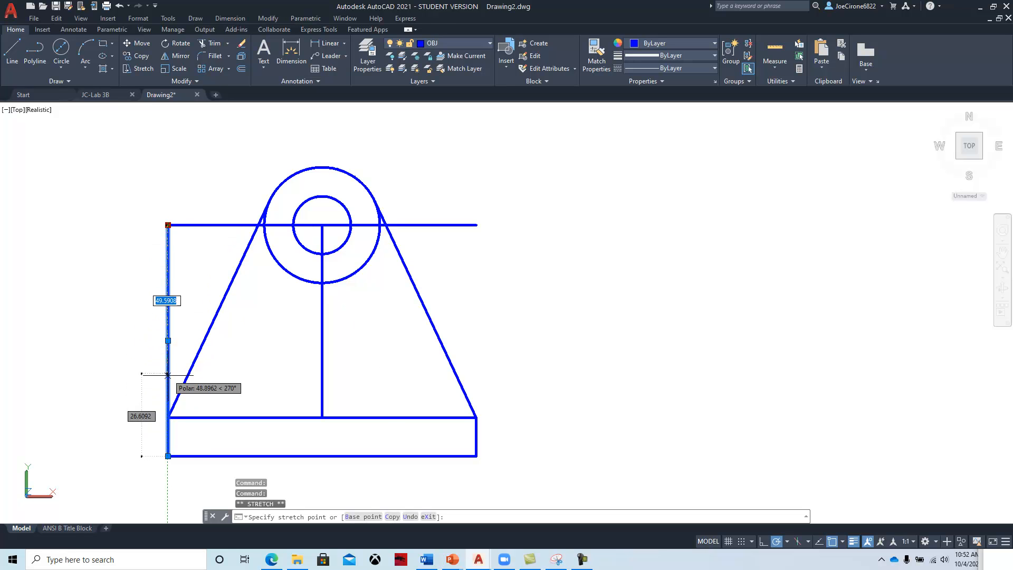
left_click(168, 417)
key("Escape")
Erase the horizontal construction line through the circles' center and the vertical center construction line
left_click(203, 207)
left_click(176, 244)
left_click(354, 315)
left_click(313, 347)
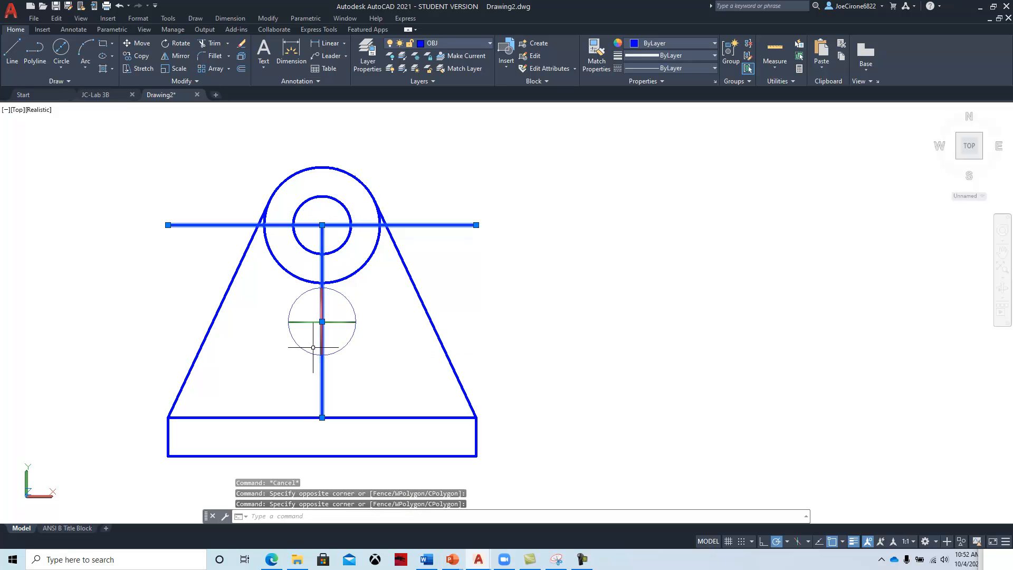
key("Delete")
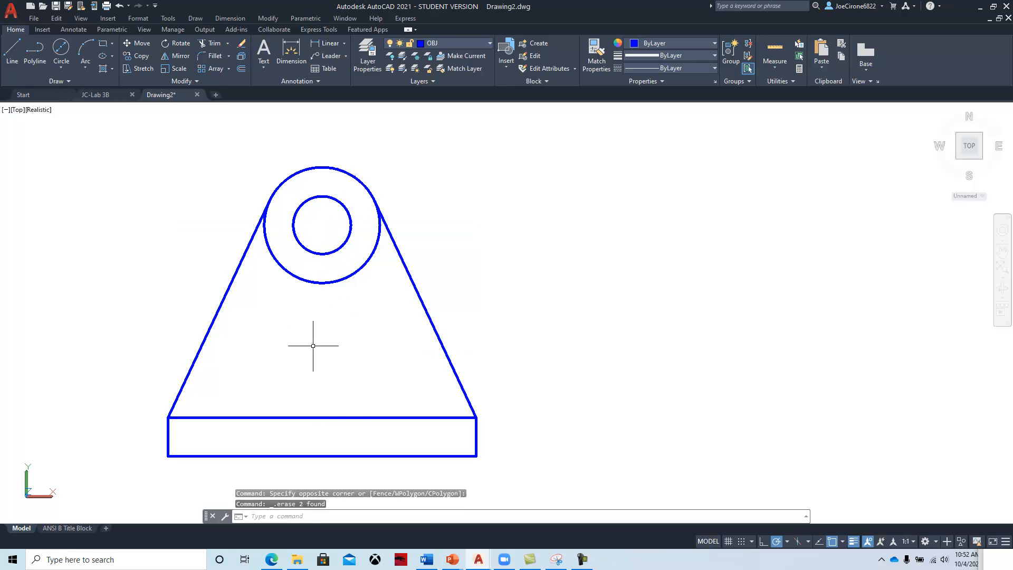
Check the Shaft Support figure and draw connected lines from the base's upper-left corner straight up above the front view, then right past the base's width
middle_click_drag(246, 380, 363, 347)
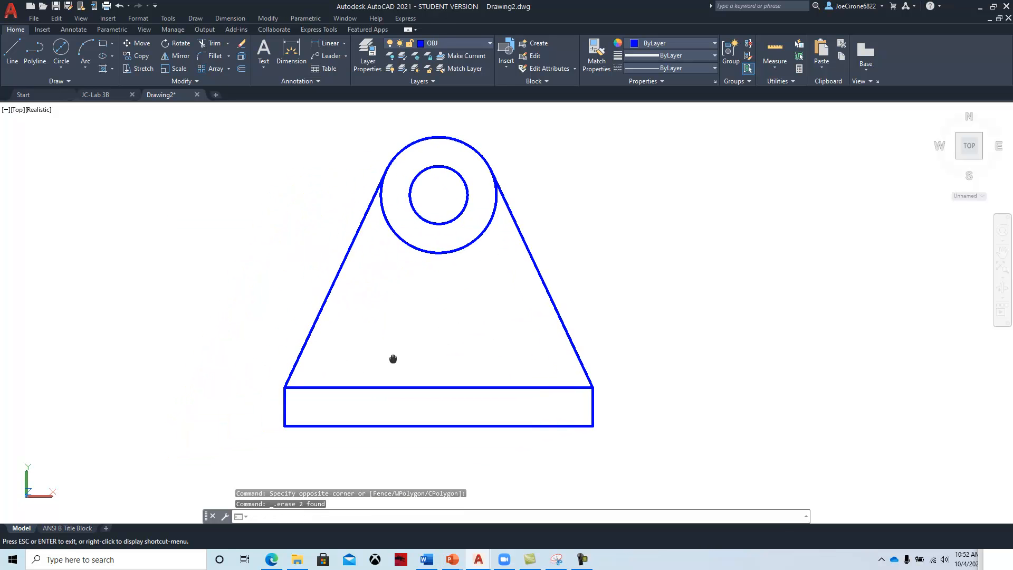
left_click_drag(1012, 95, 796, 33)
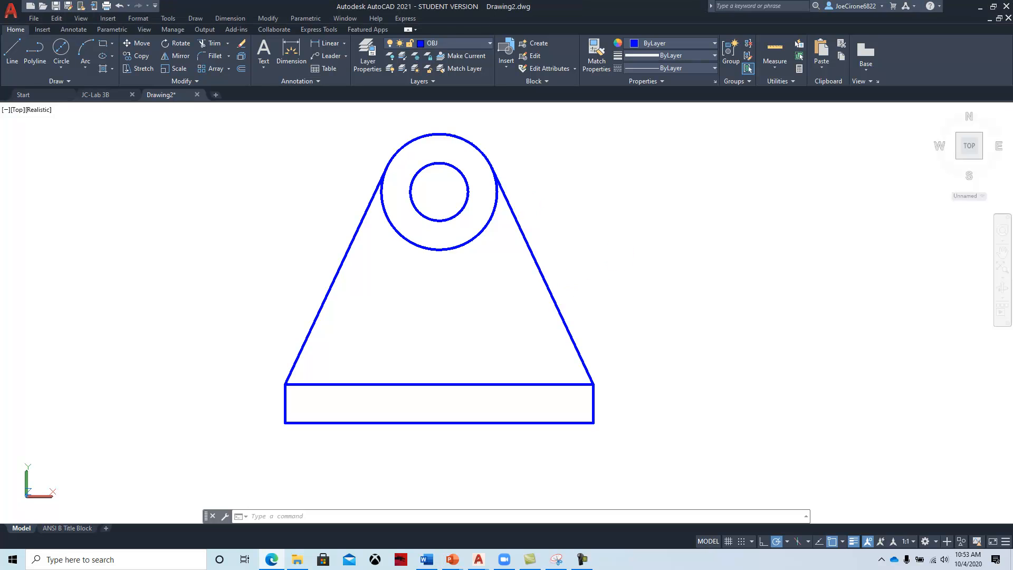
scroll(622, 255, "down", 4)
middle_click_drag(552, 321, 527, 323)
scroll(511, 298, "up", 2)
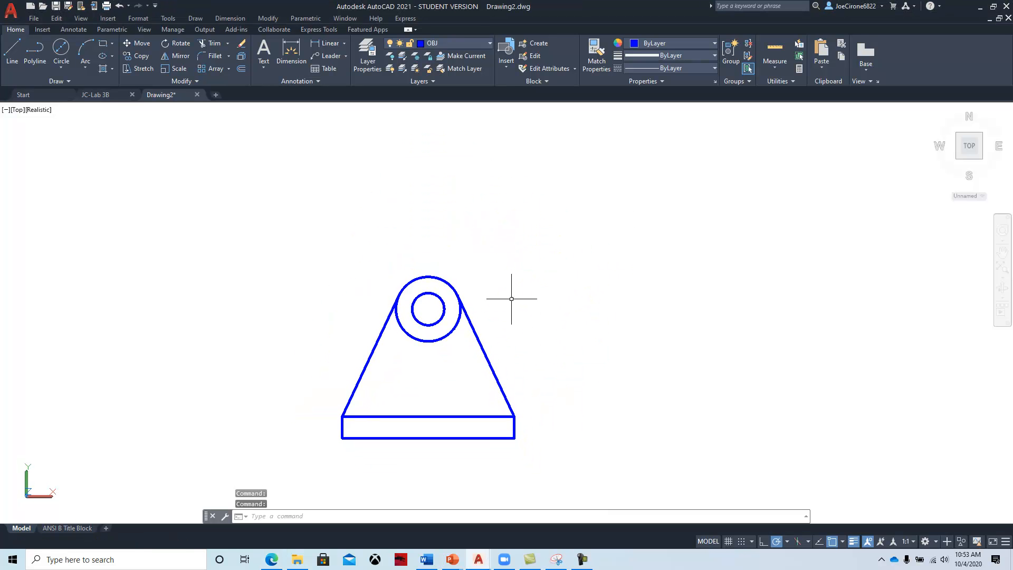
left_click(11, 57)
left_click(342, 417)
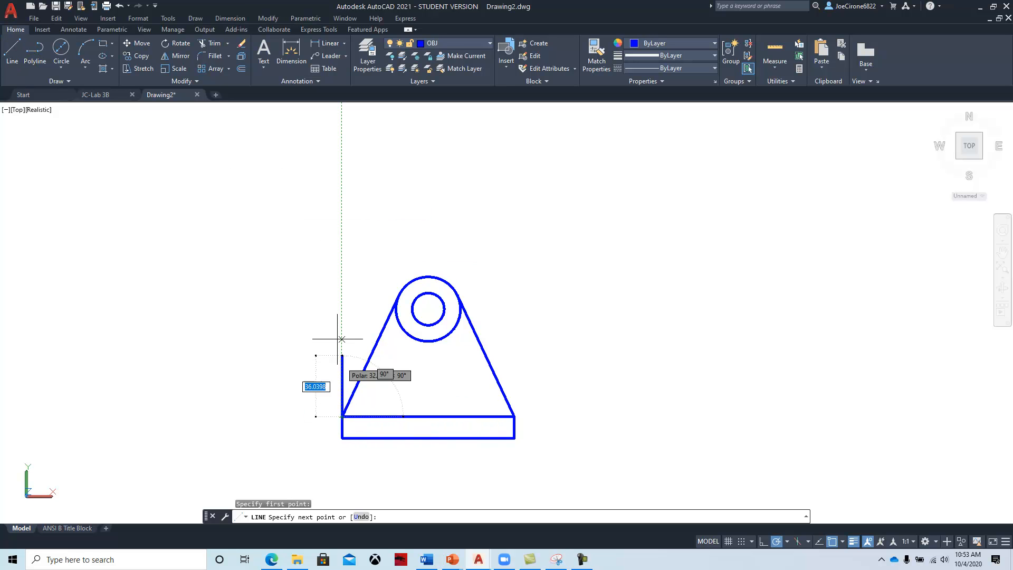
left_click(342, 163)
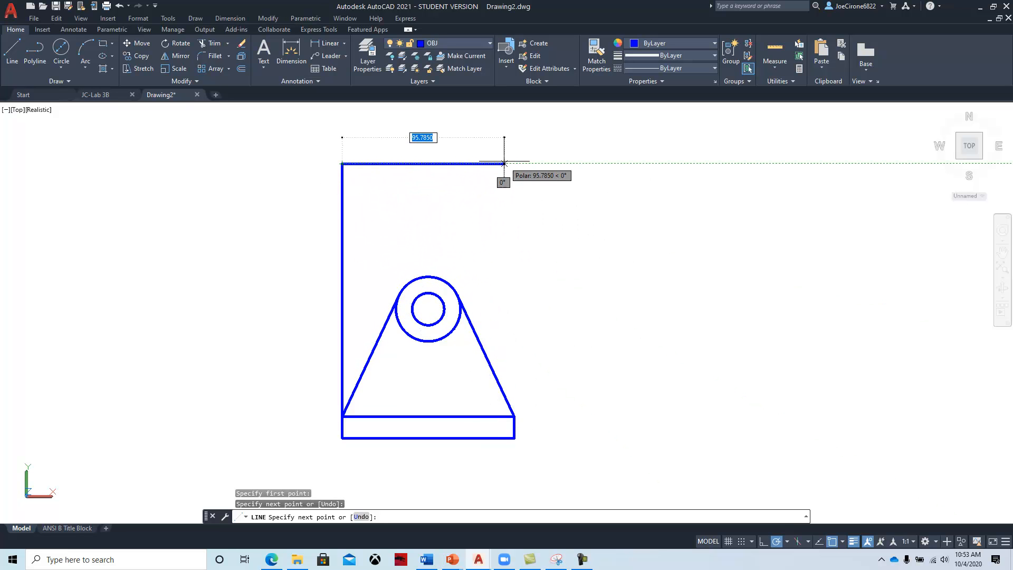
left_click(568, 163)
key("Escape")
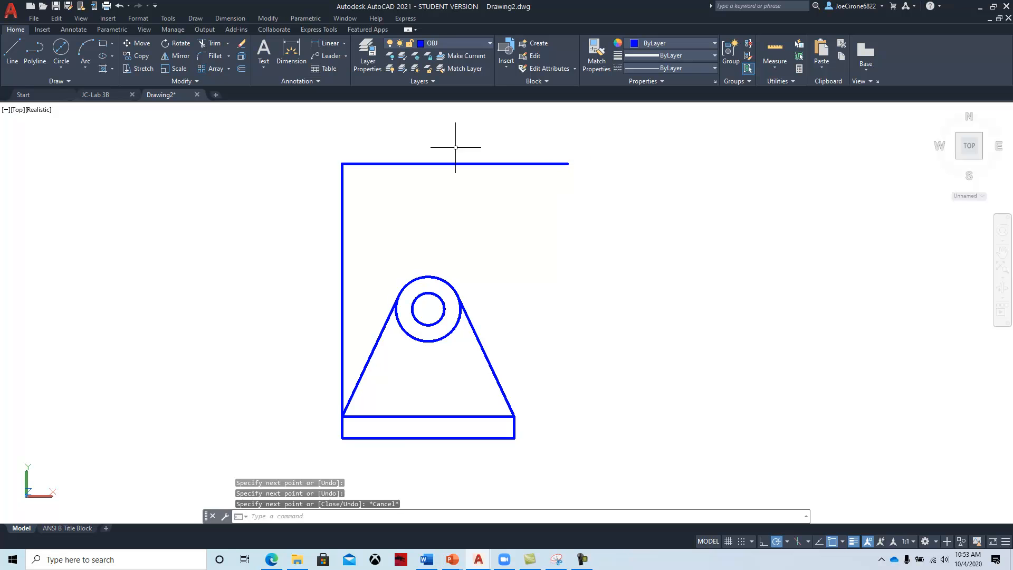
Draw a vertical projection line from the base's upper-right corner straight up past the horizontal line above the front view
left_click(12, 50)
left_click(514, 416)
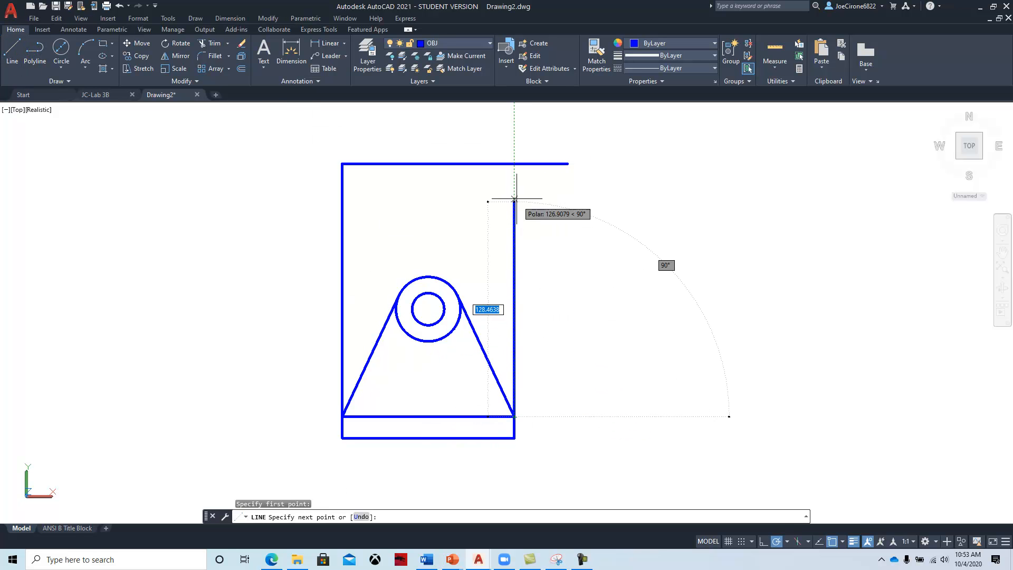
scroll(514, 158, "down", 2)
middle_click_drag(514, 154, 501, 326)
left_click(505, 217)
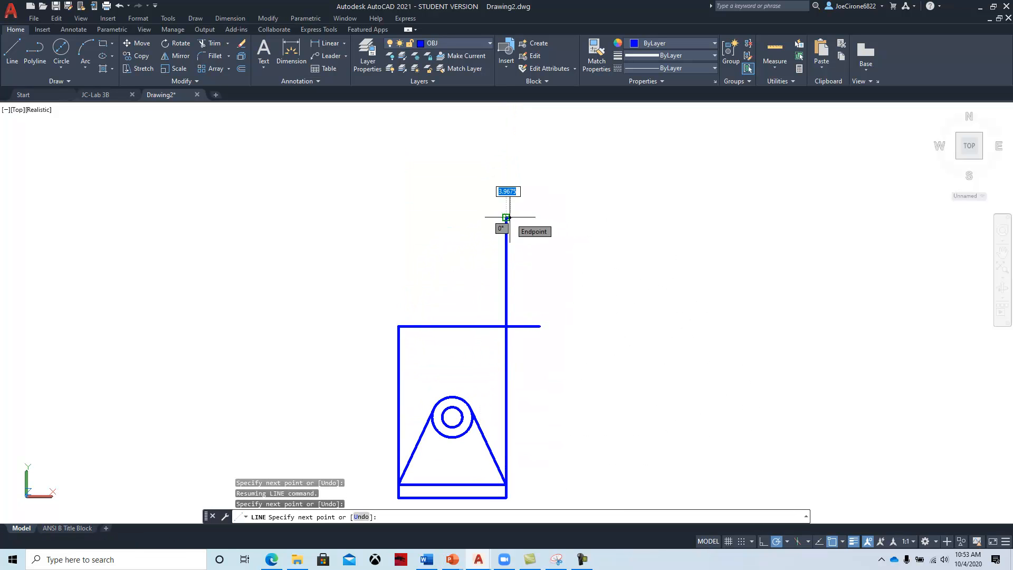
key("Escape")
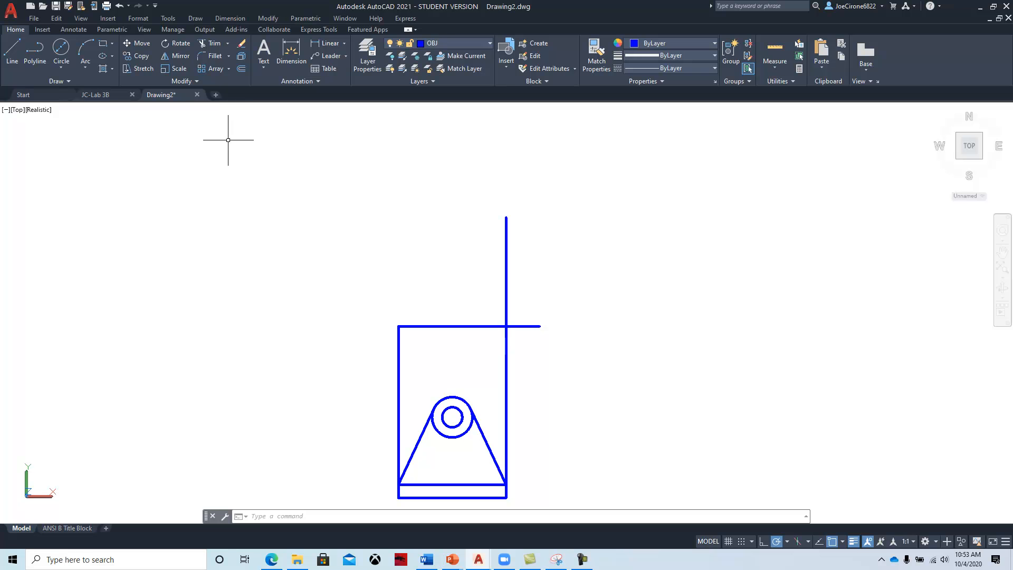
key("Return")
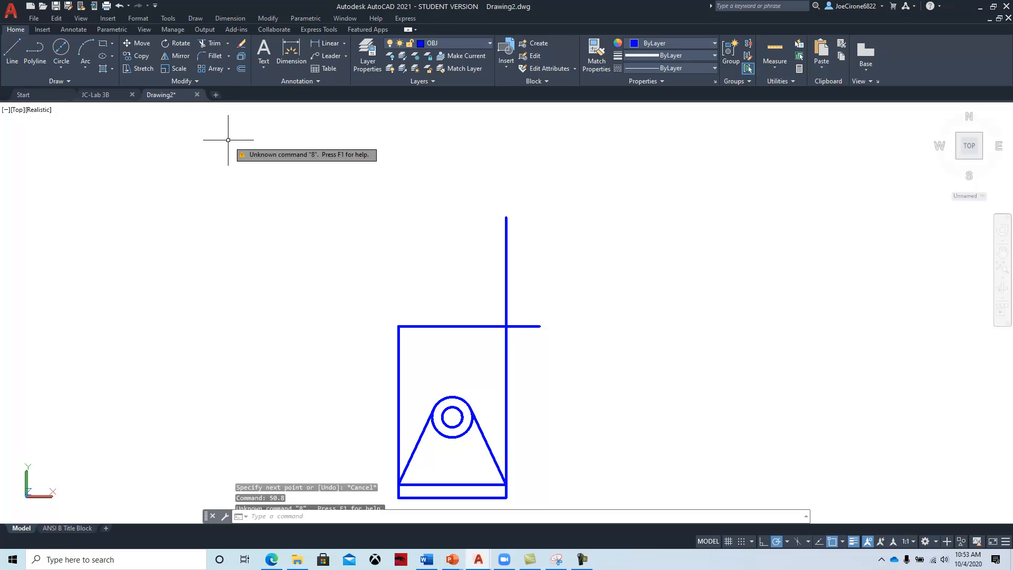
Offset the horizontal line above the front view 50.8 mm upward to form the top view's rear edge
left_click(241, 69)
type("5")
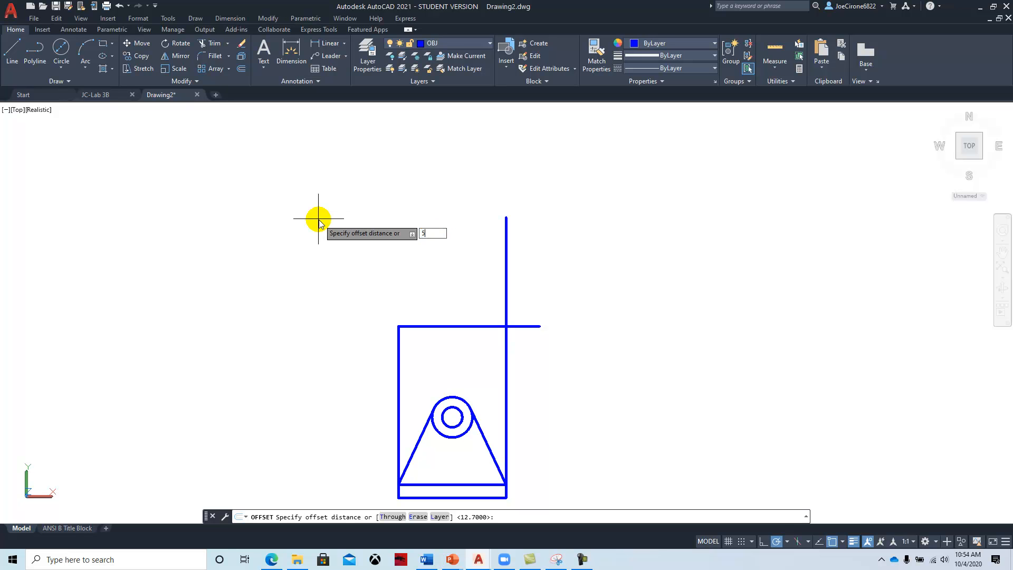
key("Return")
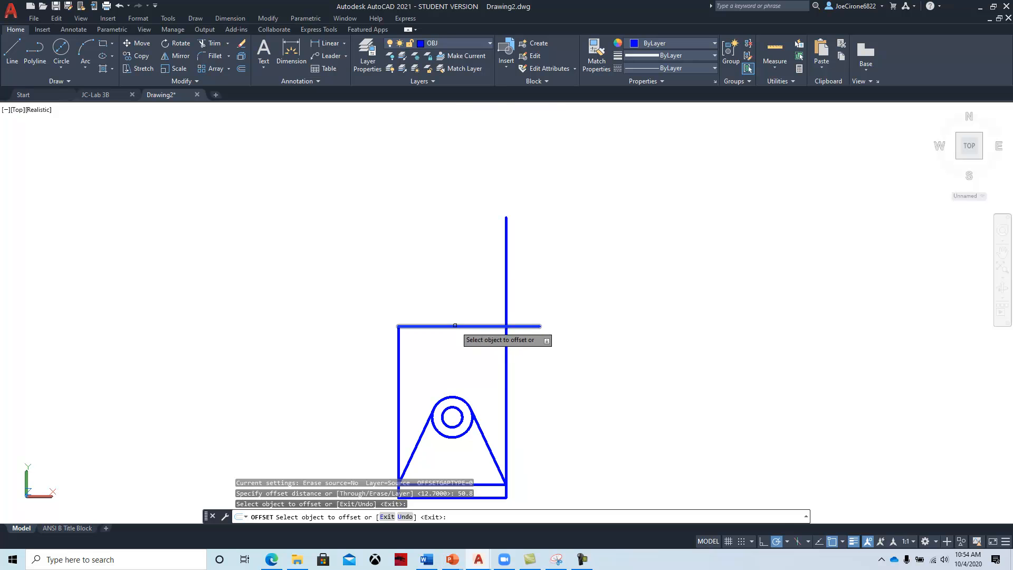
left_click(458, 326)
left_click(456, 294)
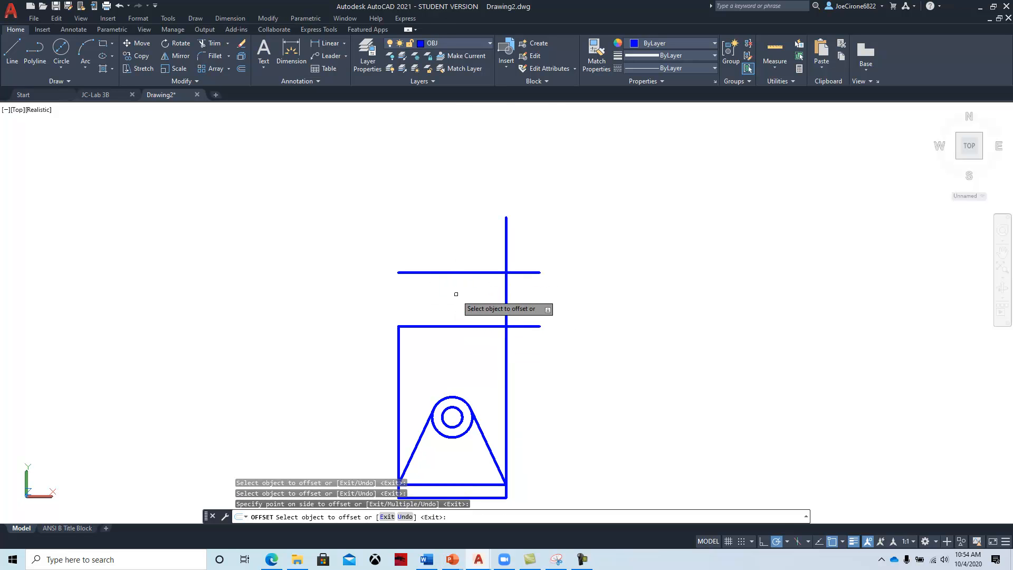
key("Escape")
Stretch the upper end of the left vertical projection line up to the left endpoint of the top view's rear edge
left_click(398, 346)
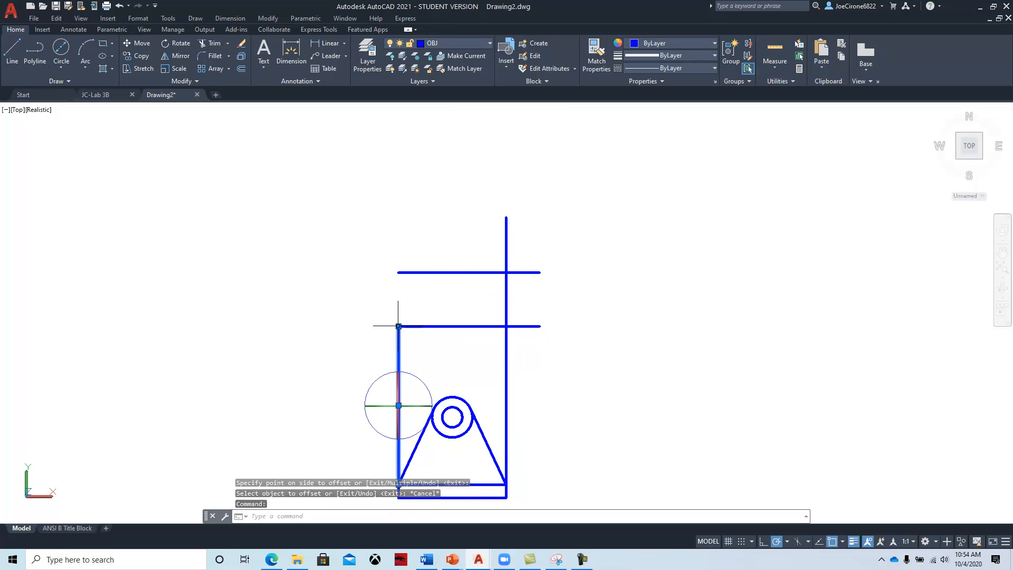
left_click(399, 326)
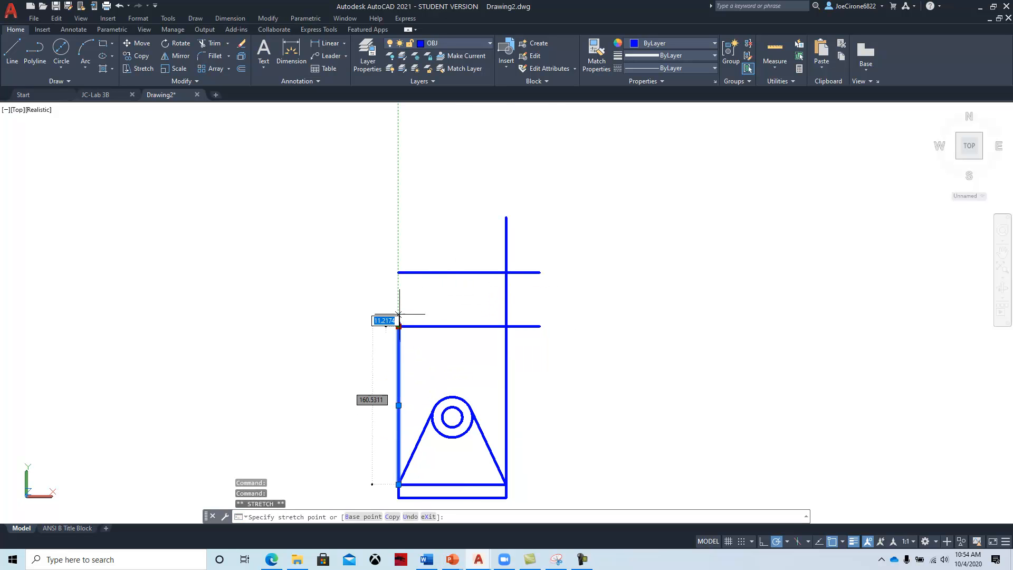
left_click(399, 273)
key("Return")
left_click(506, 217)
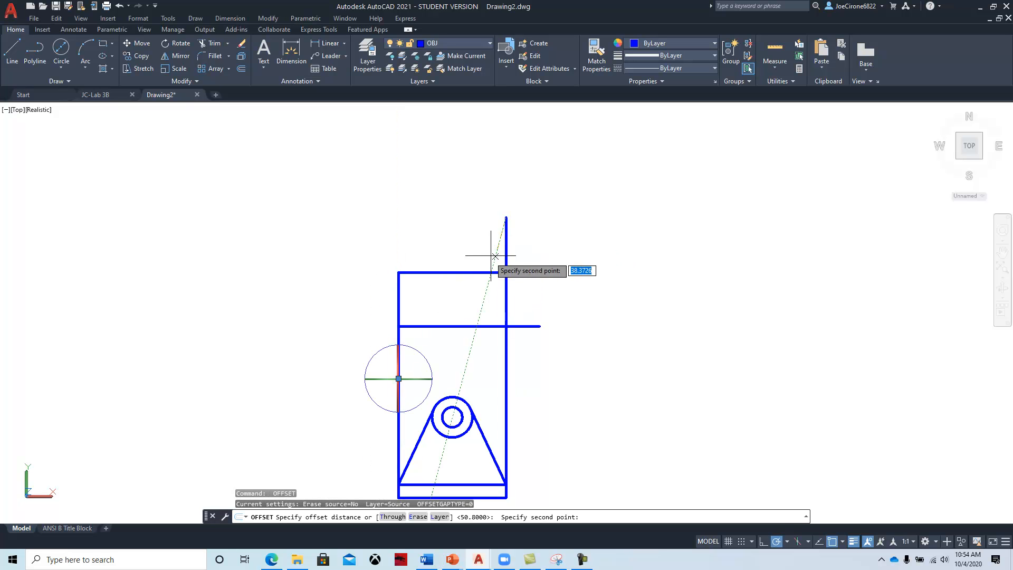
key("Escape")
key("Escape")
Shorten the right vertical projection line by stretching its upper end down to the top view's rear edge
left_click(514, 222)
left_click(490, 241)
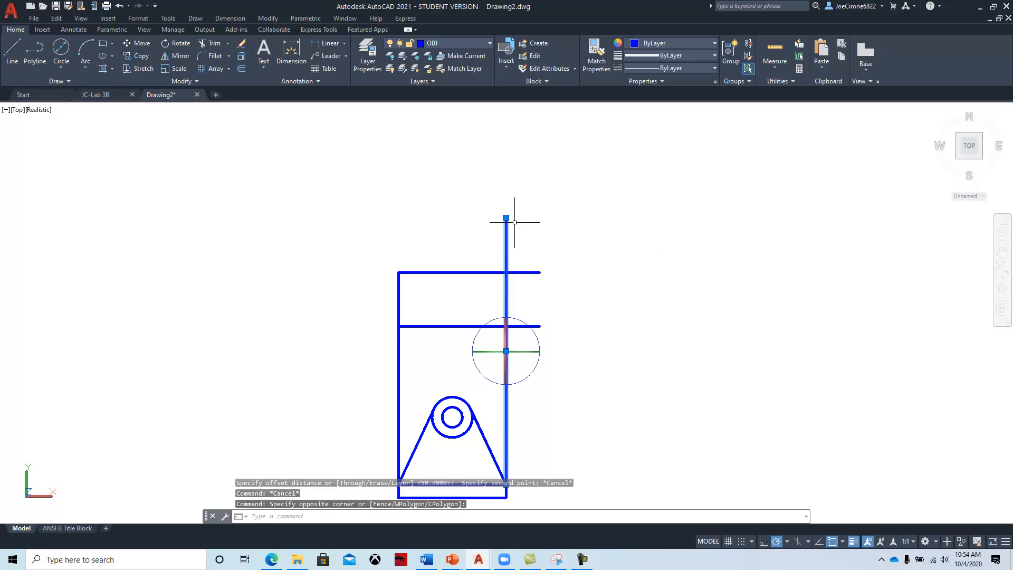
left_click(506, 217)
left_click(506, 273)
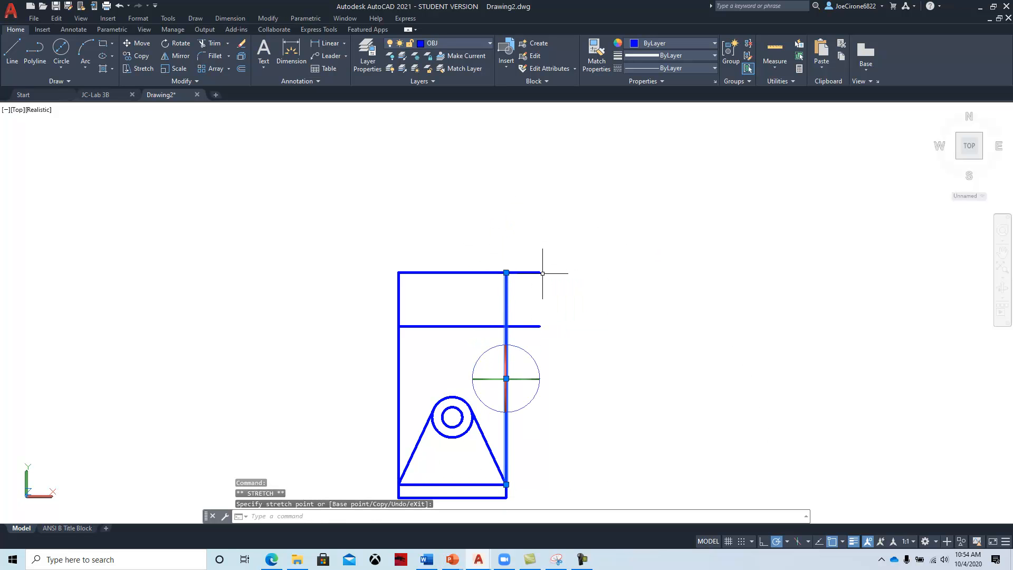
Shorten the top view's two horizontal lines by stretching their right ends back to the right vertical line
left_click(539, 273)
left_click(539, 273)
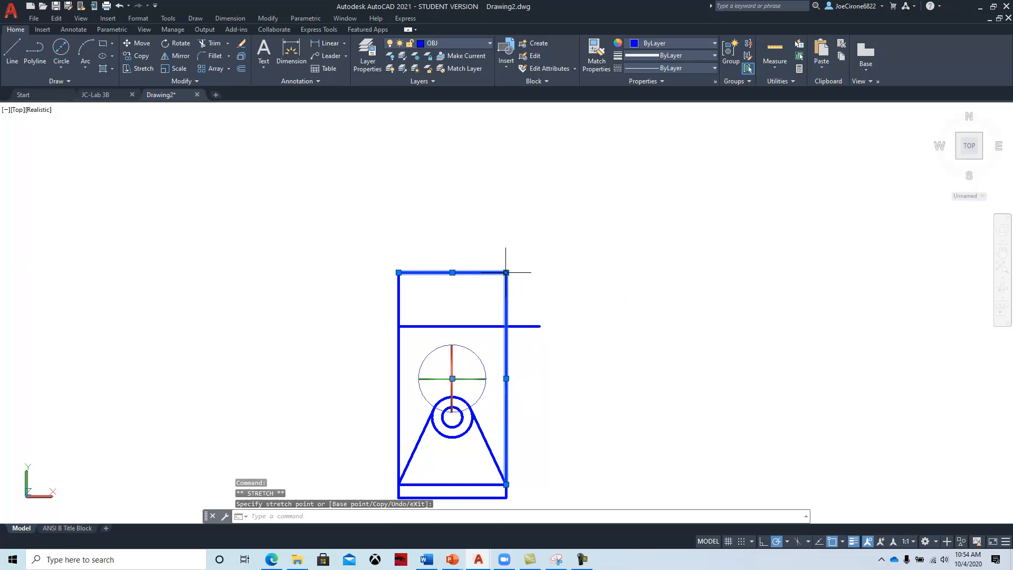
left_click(529, 326)
left_click(539, 326)
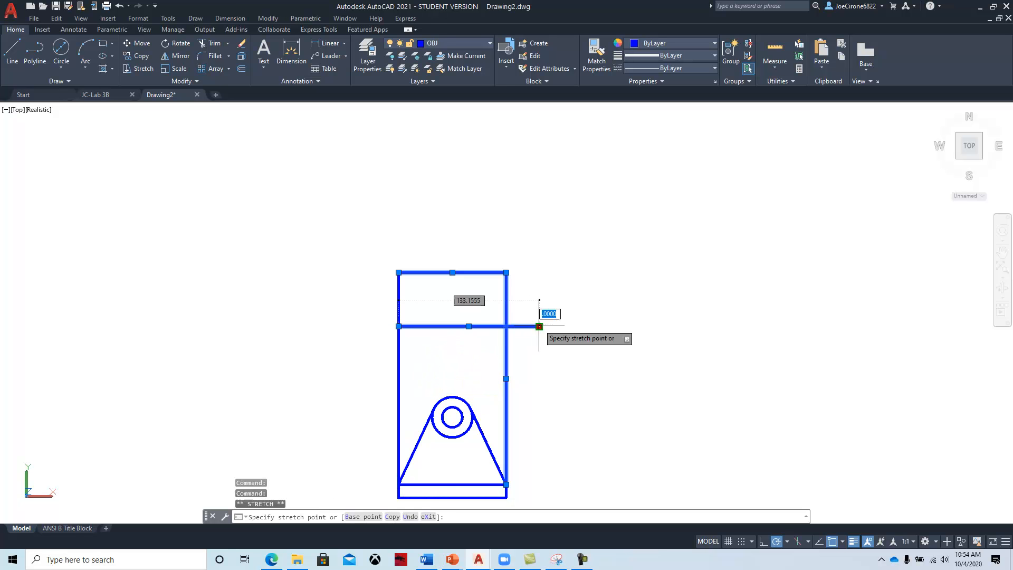
key("Escape")
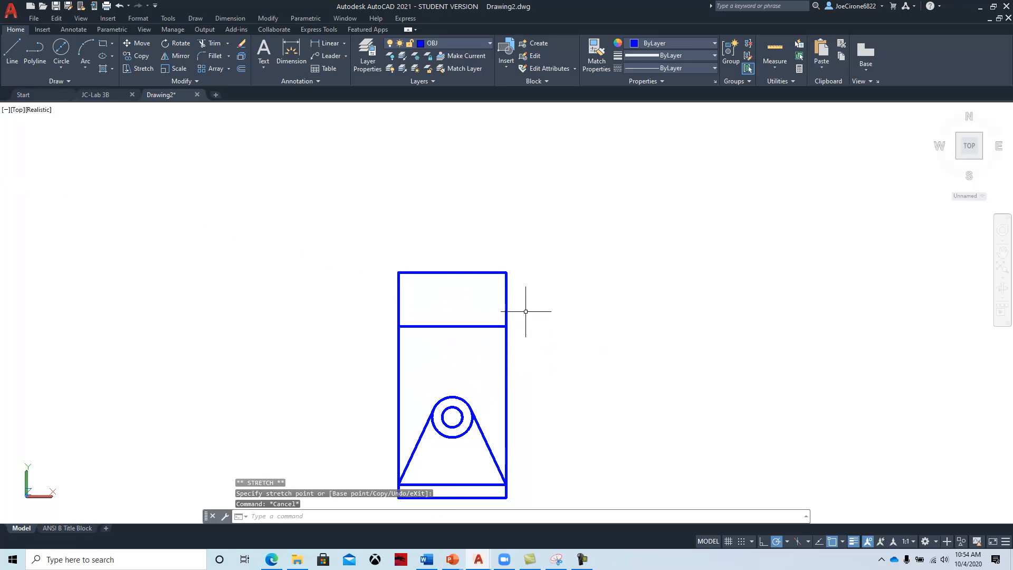
Trim away the portions of both vertical projection lines between the top view and the front view
left_click(214, 46)
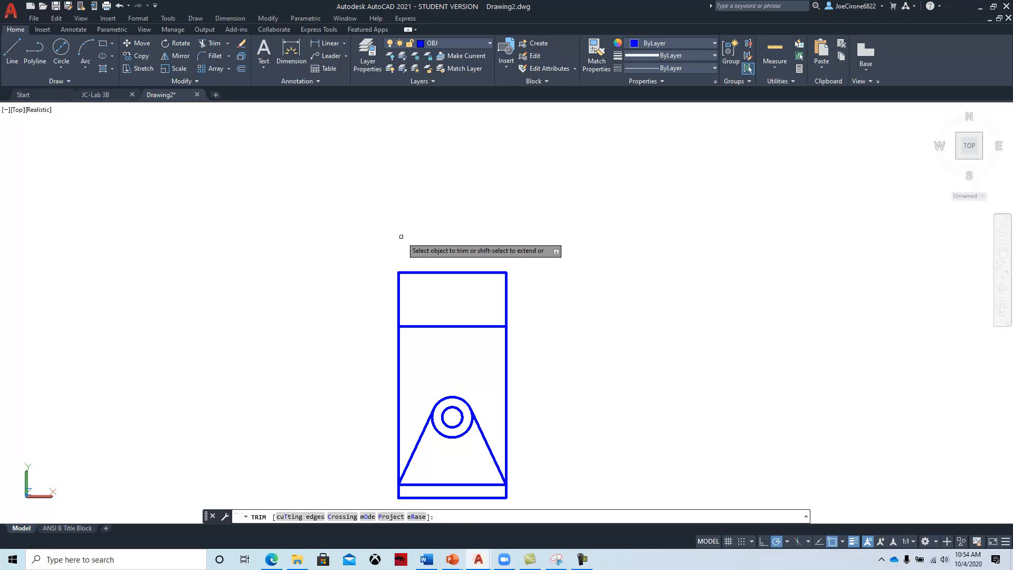
mouse_move(548, 340)
left_mouse_down()
mouse_move(470, 357)
mouse_move(450, 346)
mouse_move(369, 369)
left_mouse_up()
key("Escape")
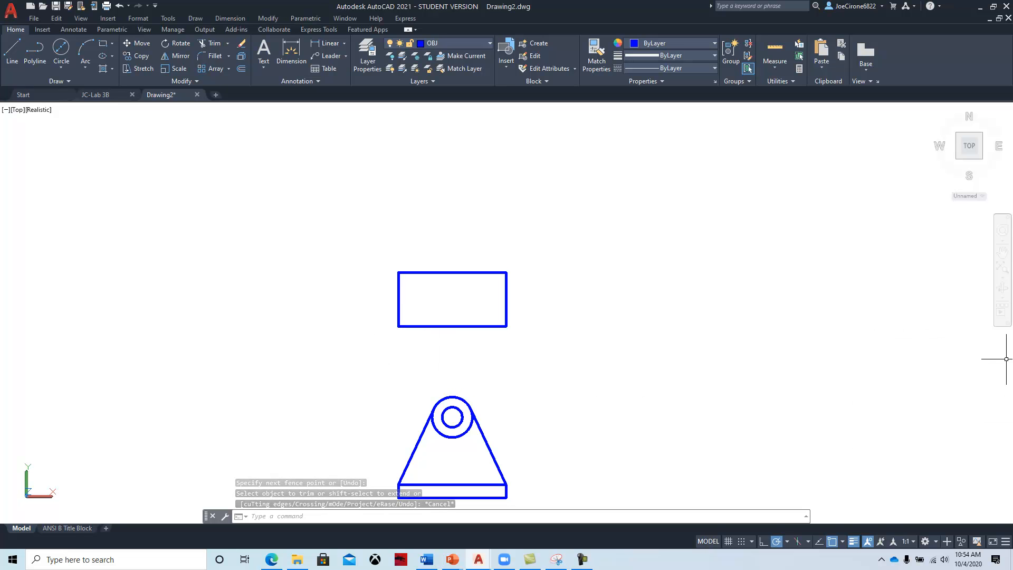
Check the Shaft Support figure and fillet the top view's lower-left corner with a 19 mm radius
left_click_drag(1012, 65, 934, 59)
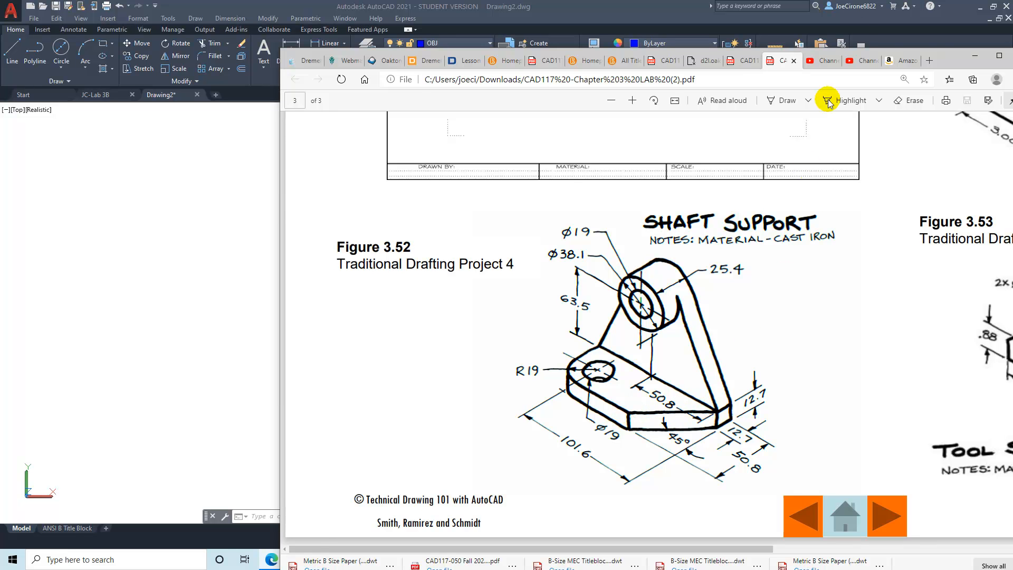
left_click(975, 57)
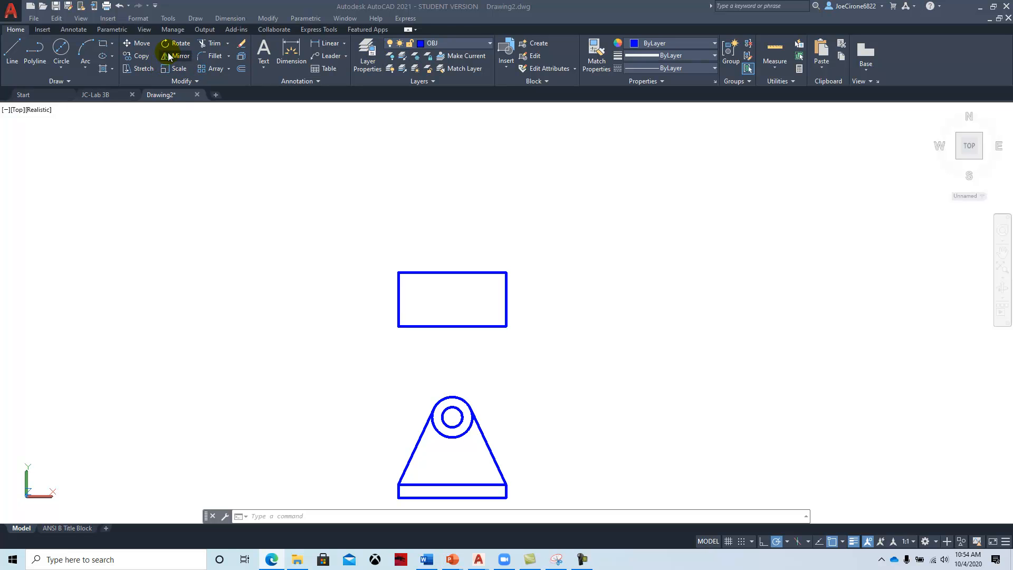
left_click(218, 62)
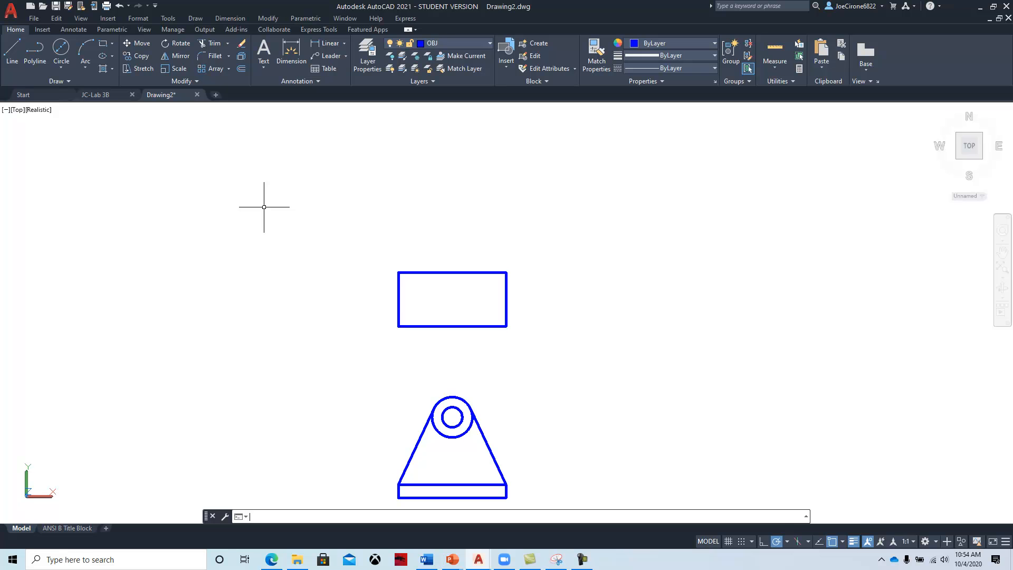
left_click(211, 56)
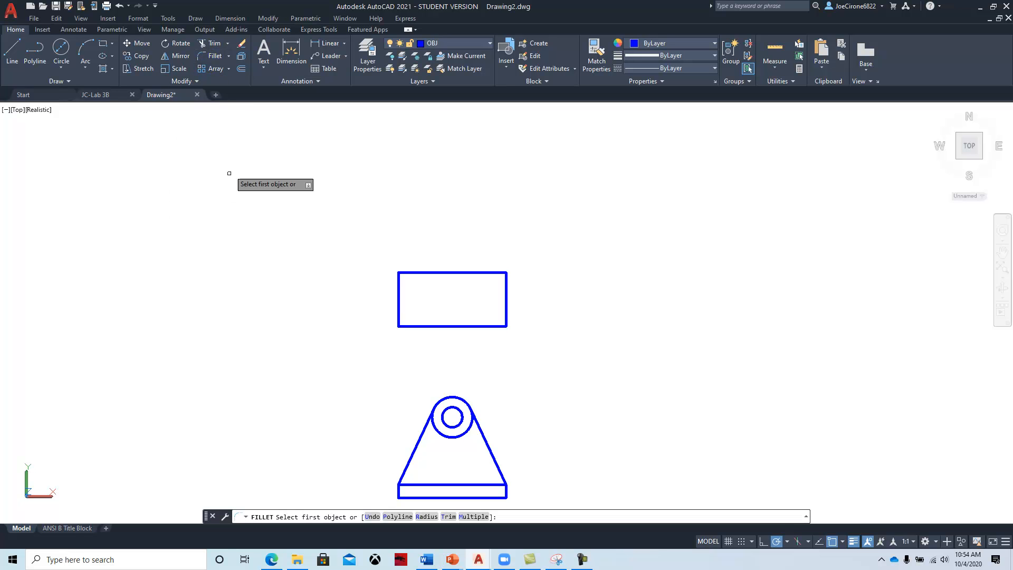
key("Down")
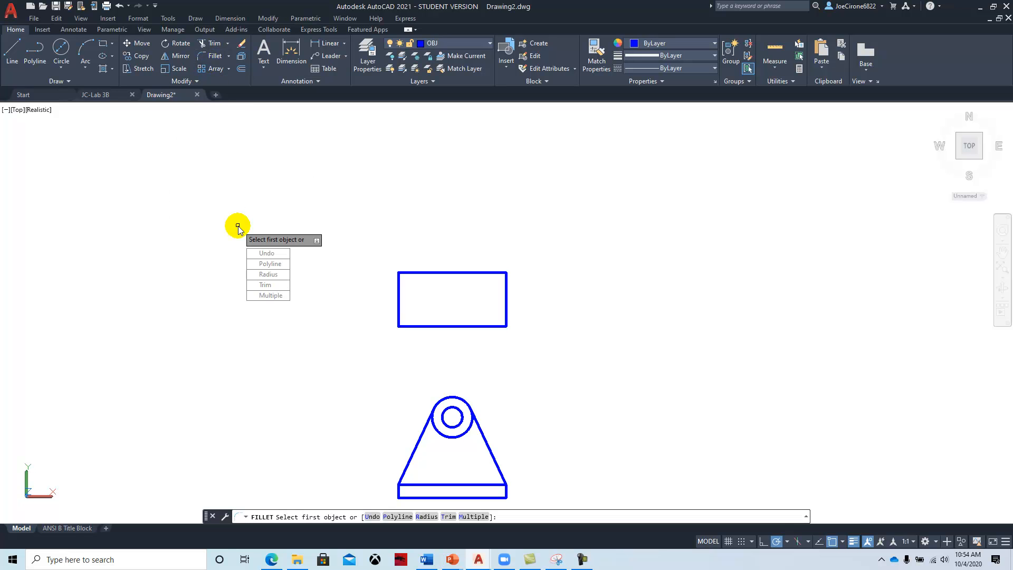
key("Down")
key("Down")
key("Return")
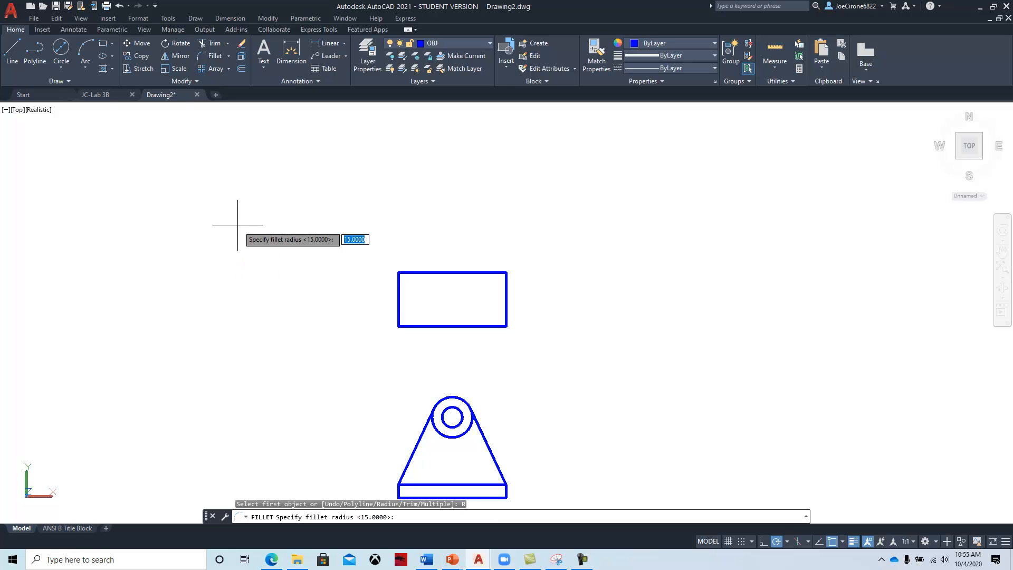
type("19")
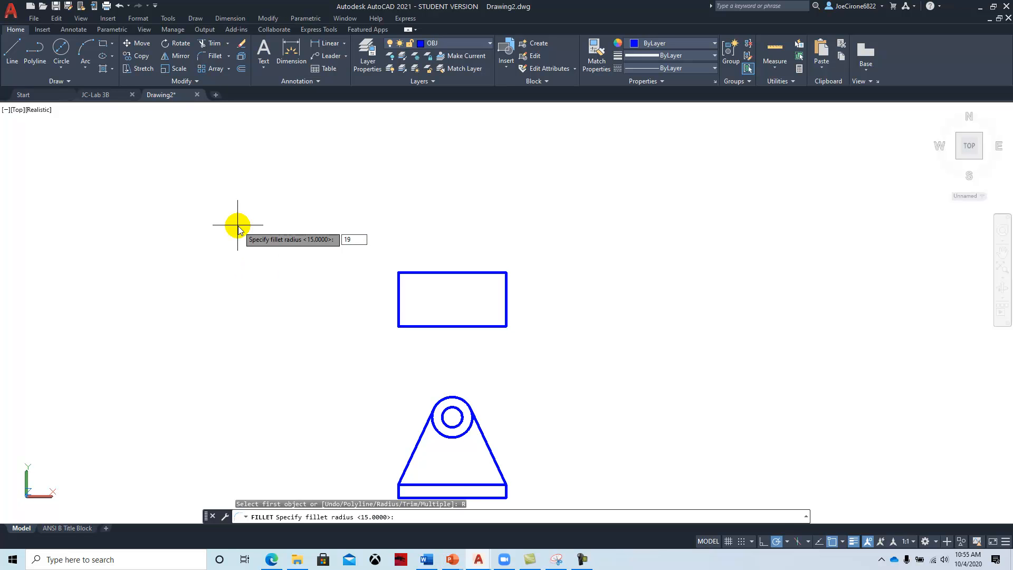
key("Return")
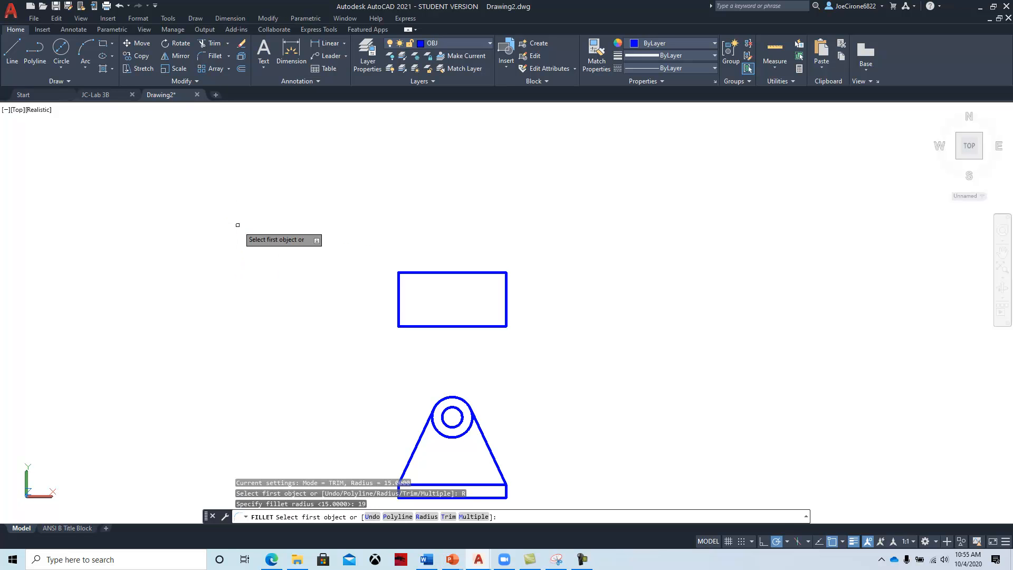
left_click(399, 317)
left_click(418, 326)
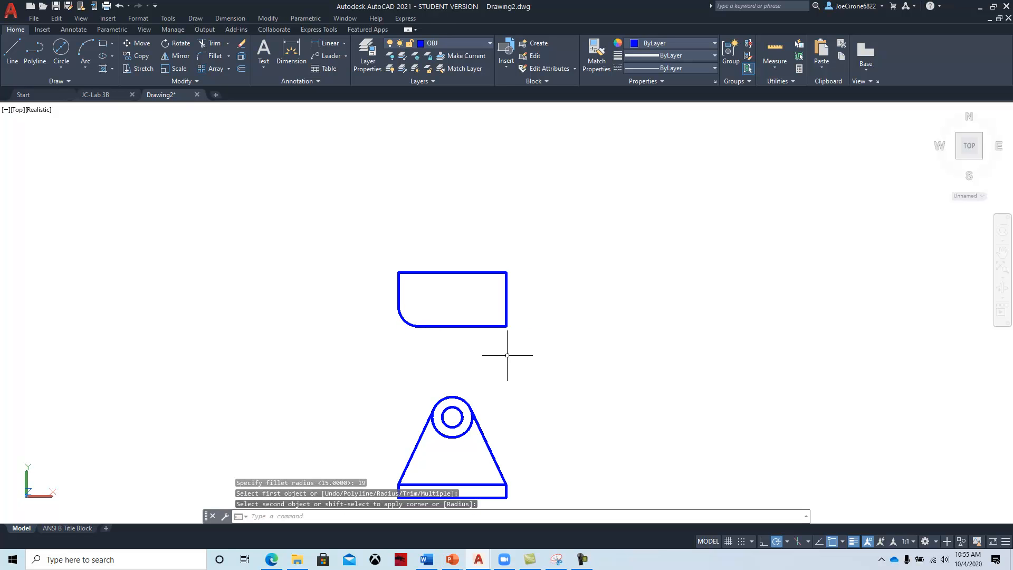
key("Escape")
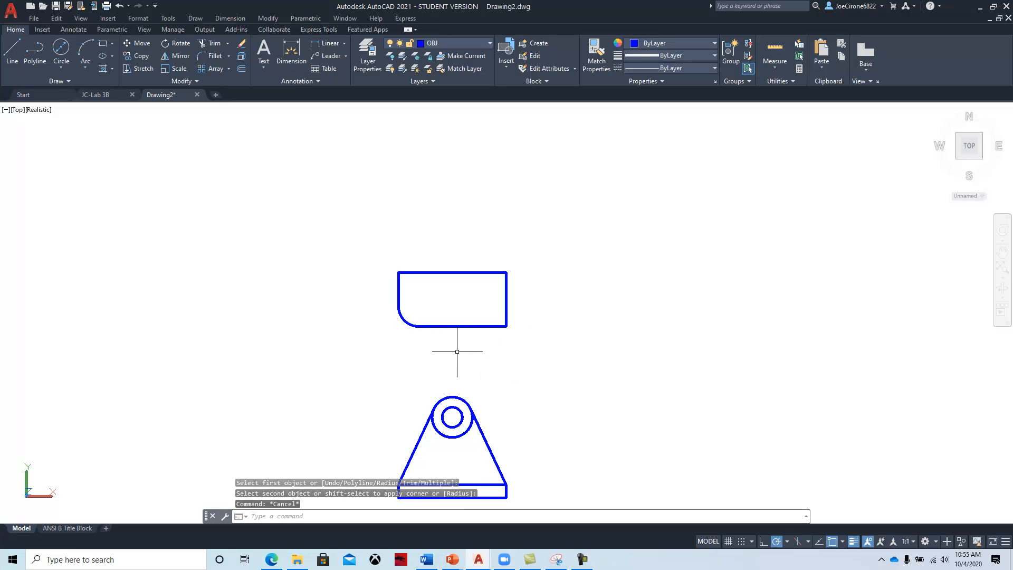
Draw a 19 mm diameter circle in the top view, centered on the rounded corner's arc center
left_click(62, 71)
left_click(84, 106)
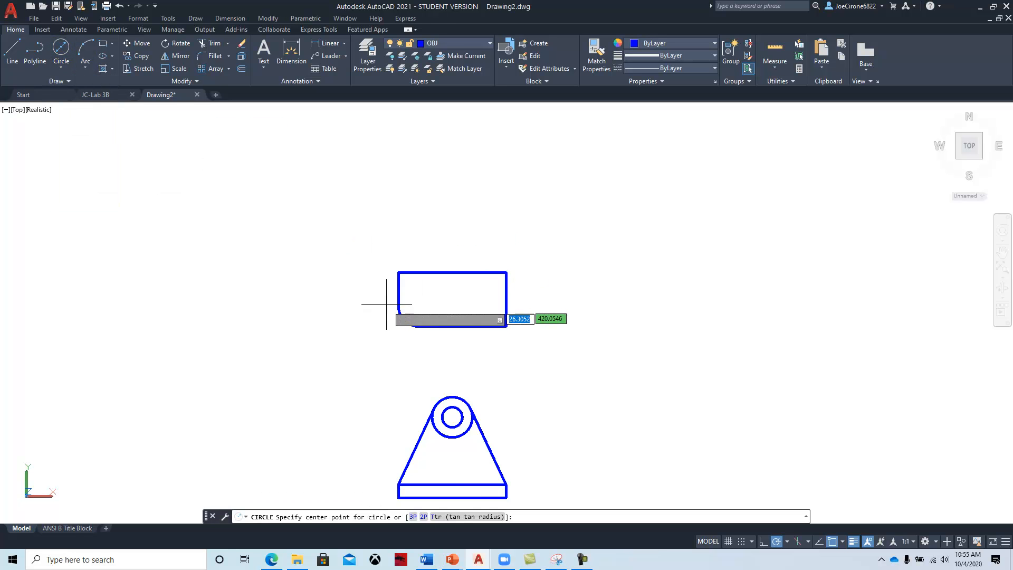
left_click(418, 306)
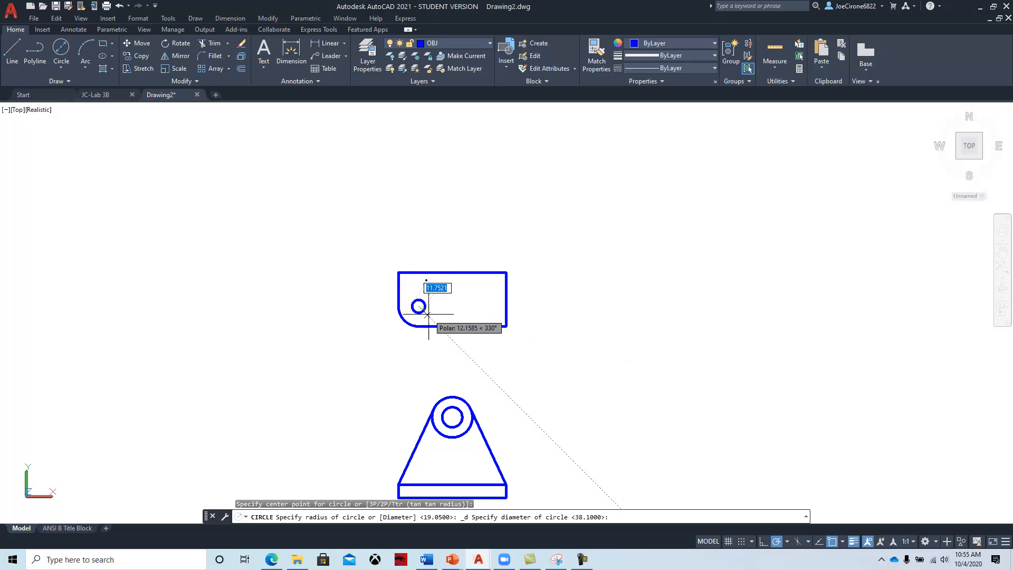
type("1")
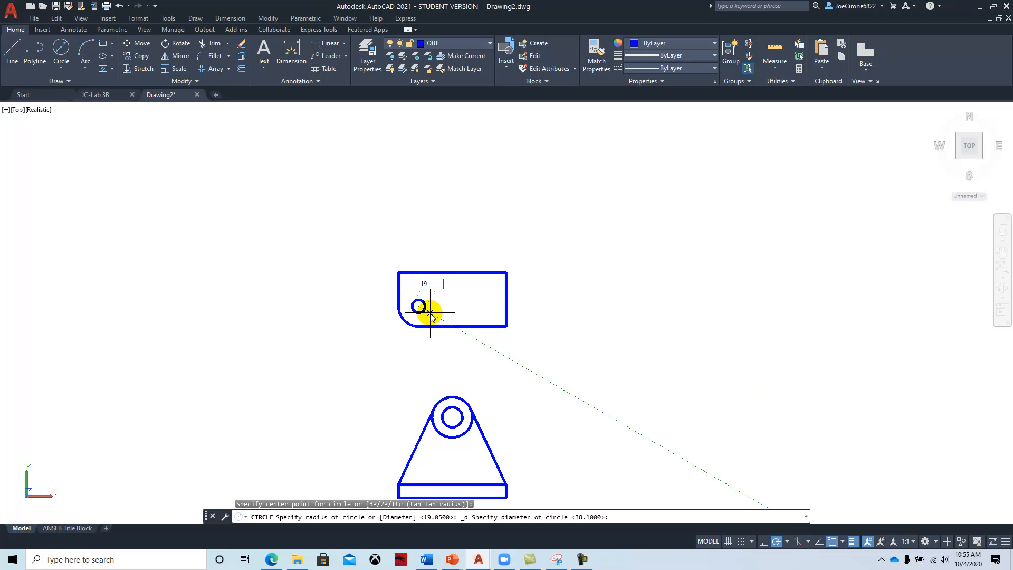
type("9")
key("Return")
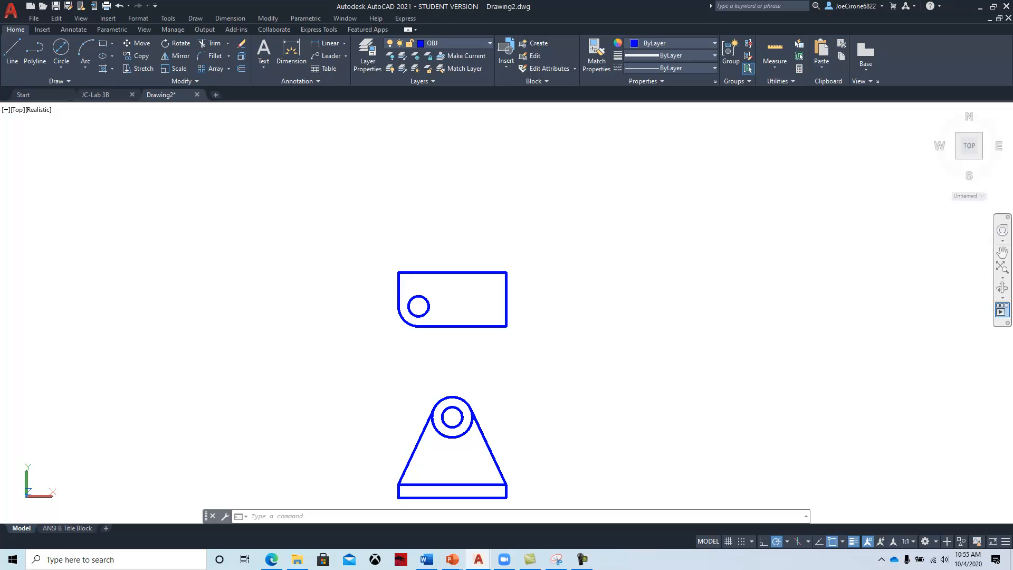
Check the Shaft Support figure and offset the top view's rear edge 12.7 mm inward
left_click_drag(1012, 62, 812, 68)
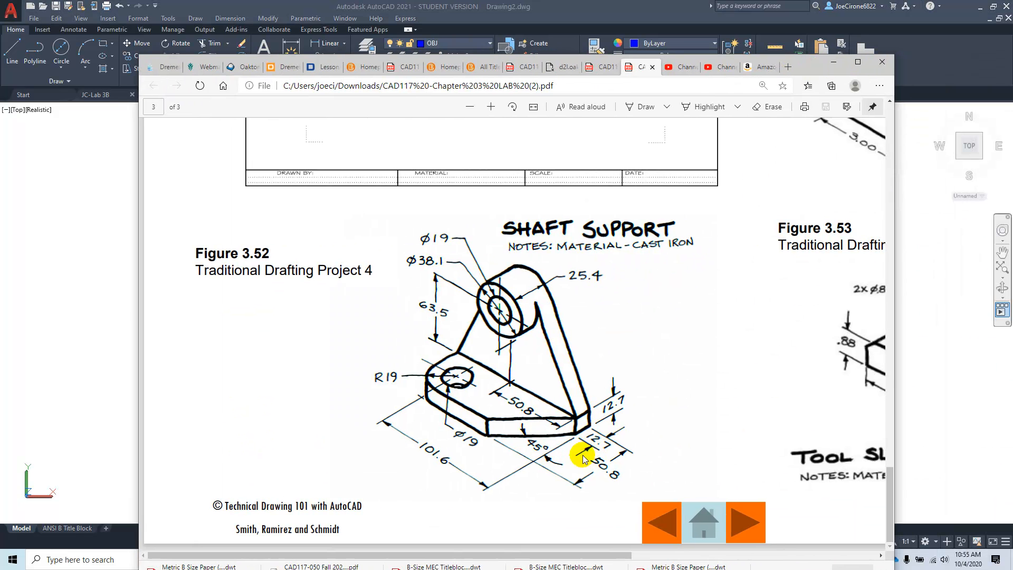
left_click_drag(811, 63, 1012, 64)
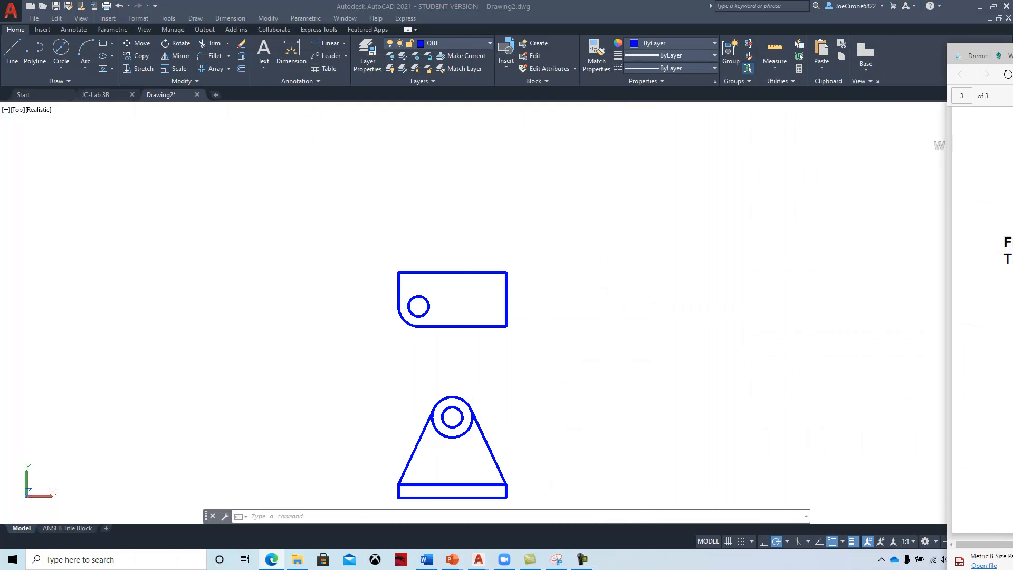
left_click(241, 72)
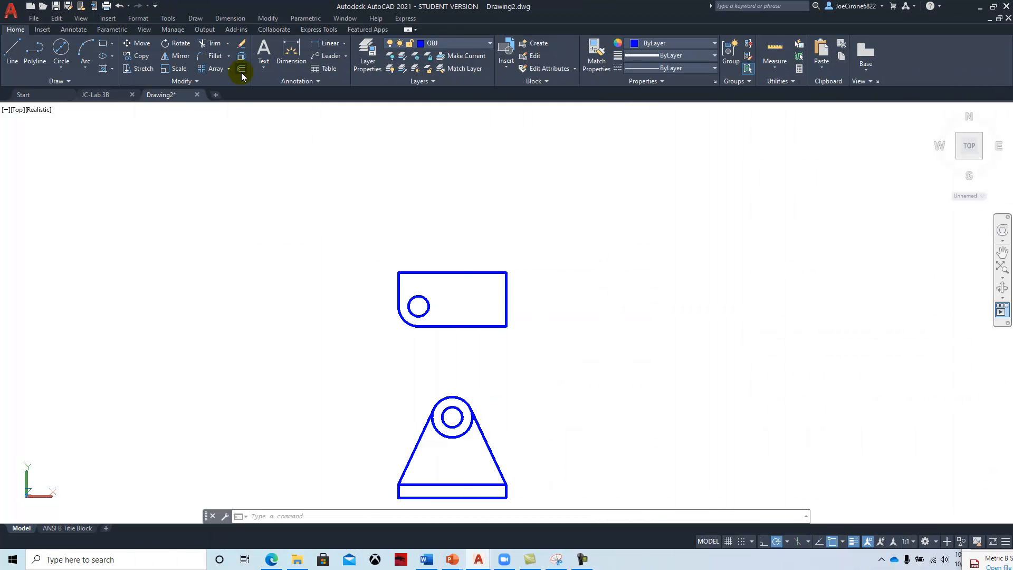
left_click(242, 71)
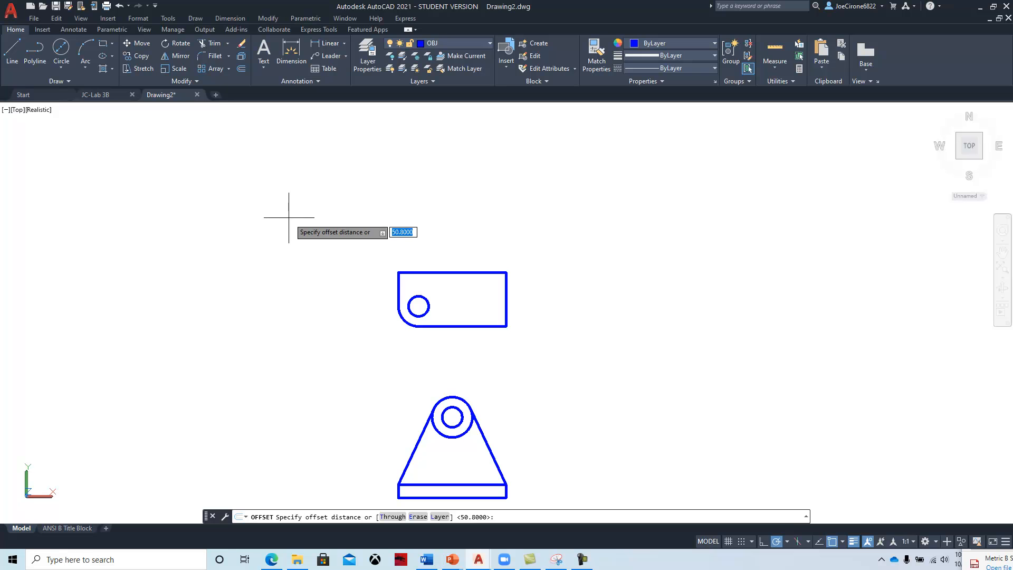
type("12.7")
key("Return")
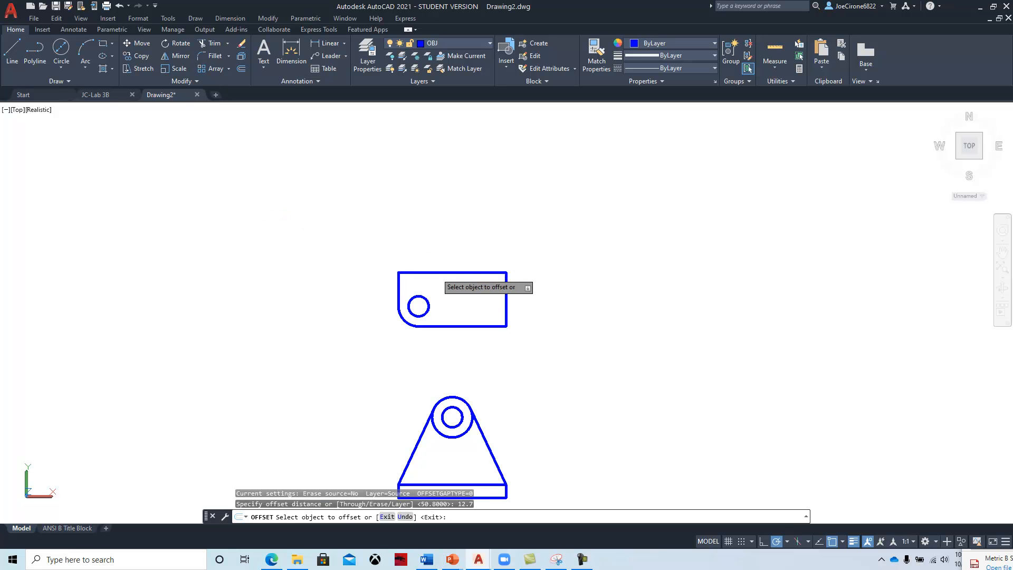
left_click(435, 272)
left_click(543, 358)
key("Escape")
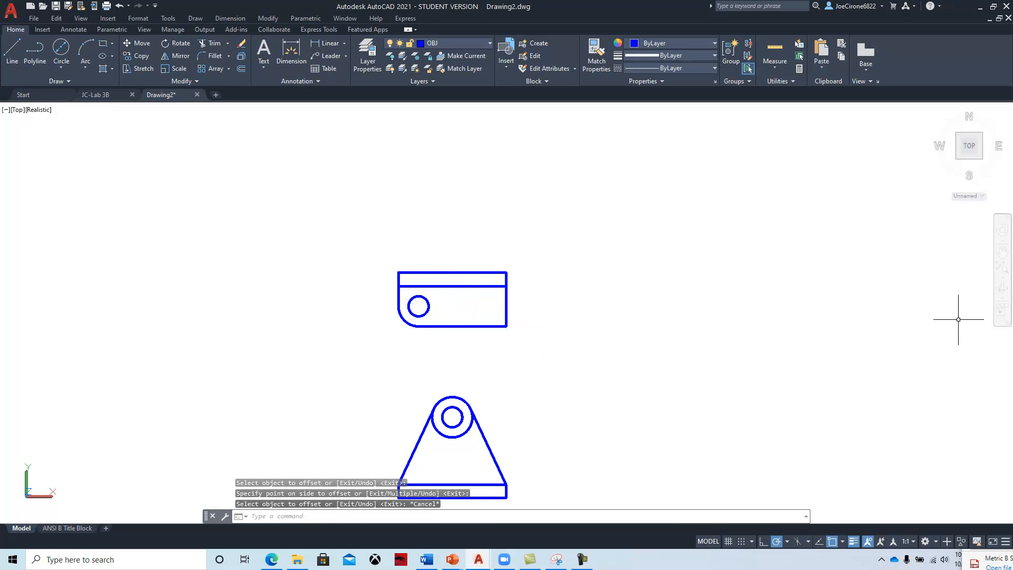
Check the Shaft Support figure and draw a line about 77 mm long at 225° from the right end of the top view's inner horizontal line
mouse_move(1012, 54)
left_mouse_down()
mouse_move(812, 9)
mouse_move(799, 20)
left_mouse_up()
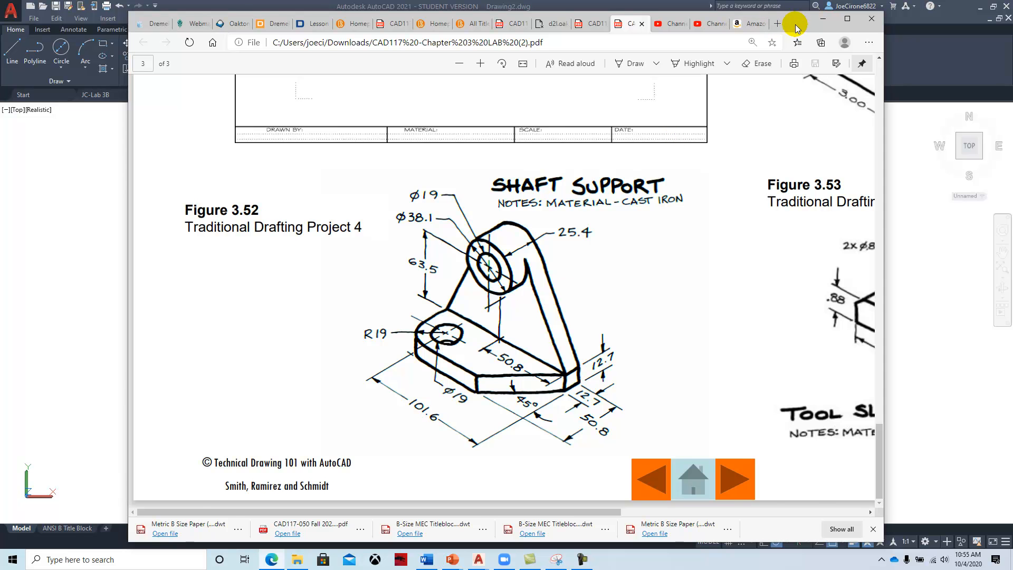
left_click(822, 19)
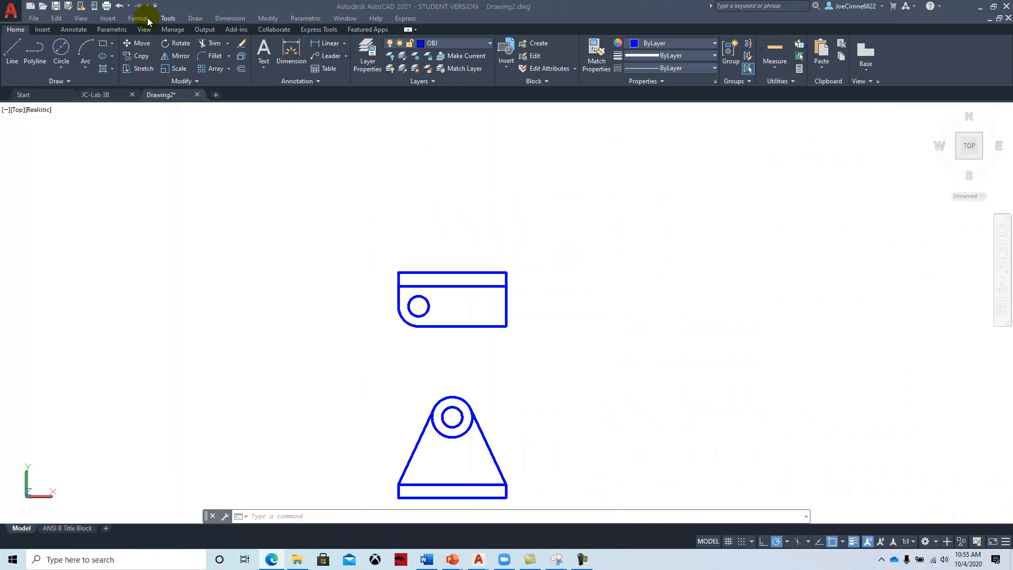
left_click(8, 50)
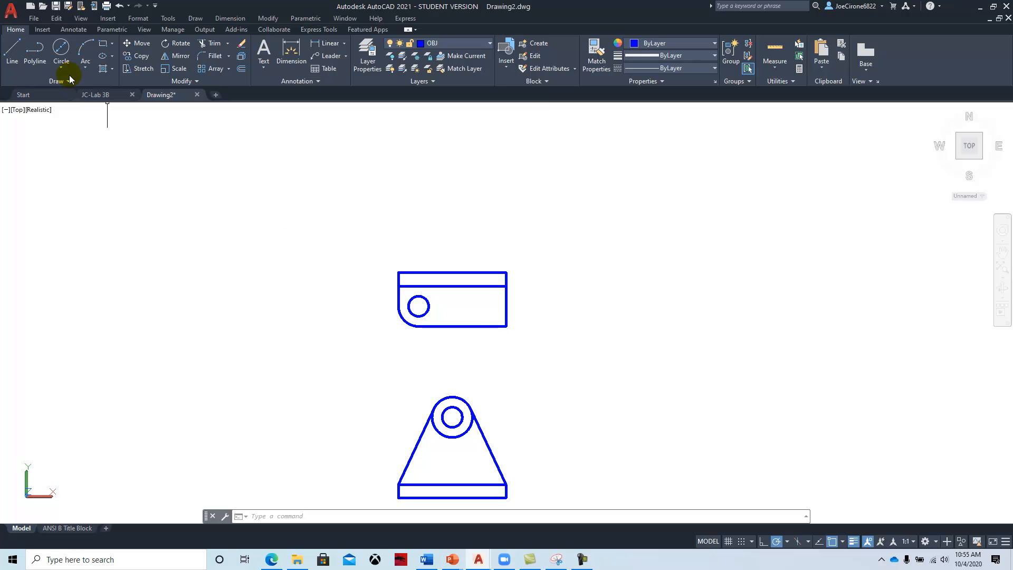
left_click(12, 53)
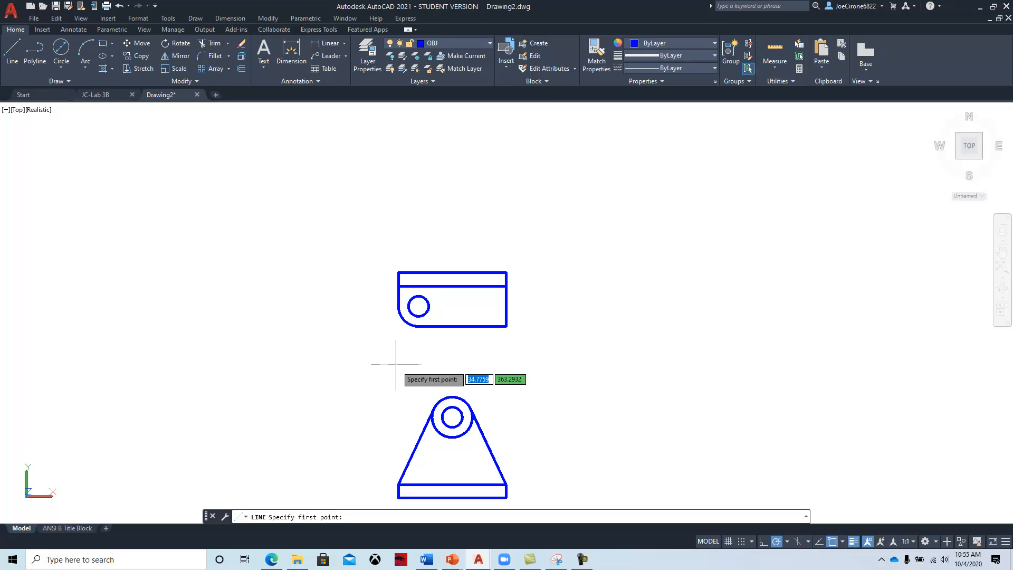
left_click(505, 286)
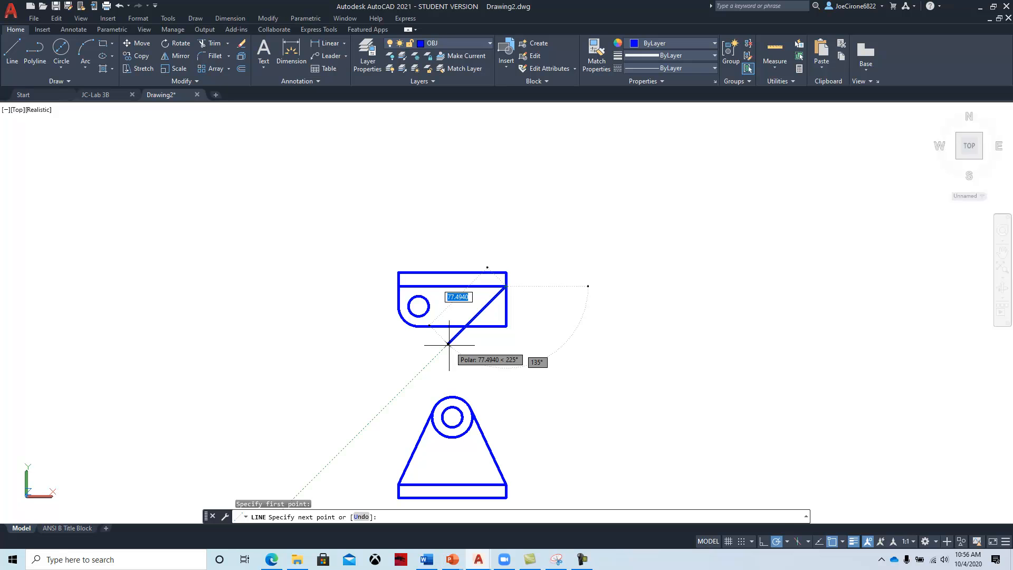
left_click(449, 344)
right_click(448, 344)
left_click(465, 351)
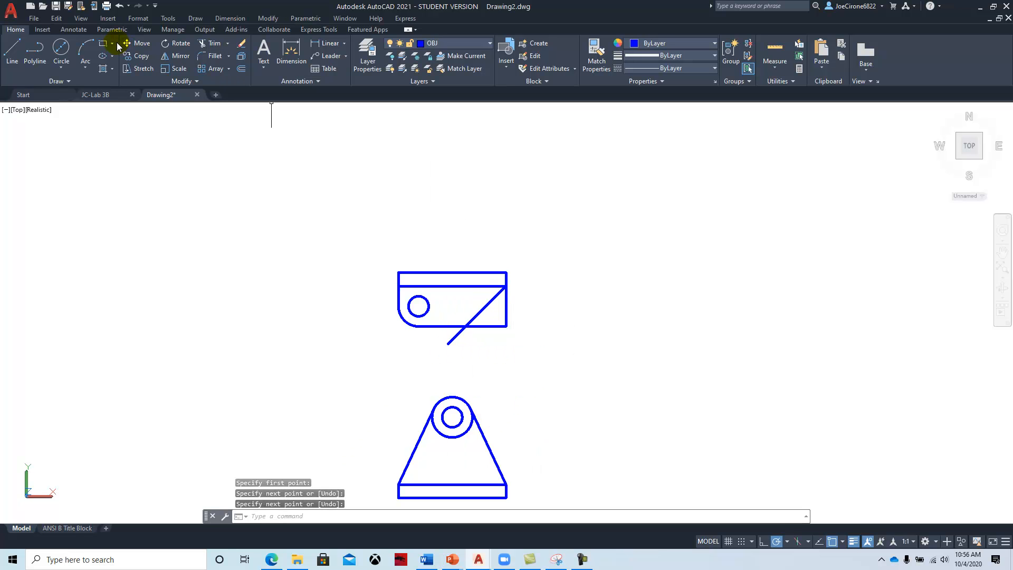
Trim away the top view's lower-right corner outside the 45° line and the line's overhang past the front edge
left_click(214, 47)
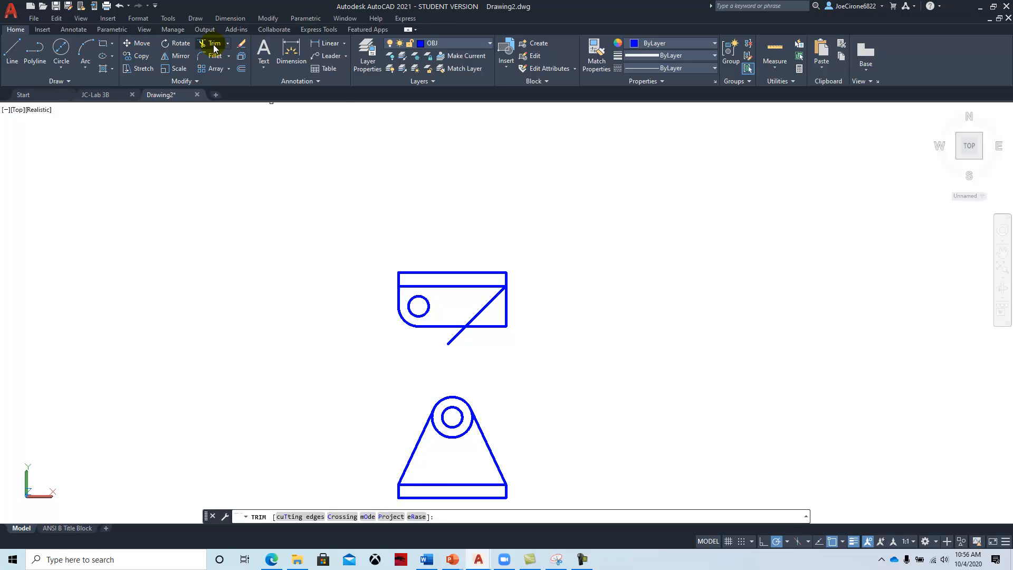
left_click(546, 318)
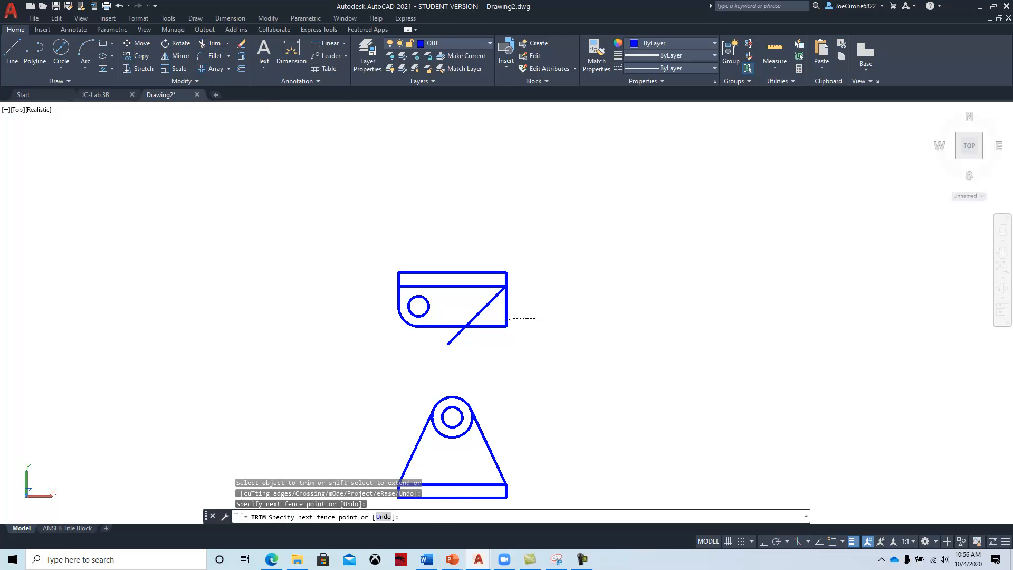
key("Return")
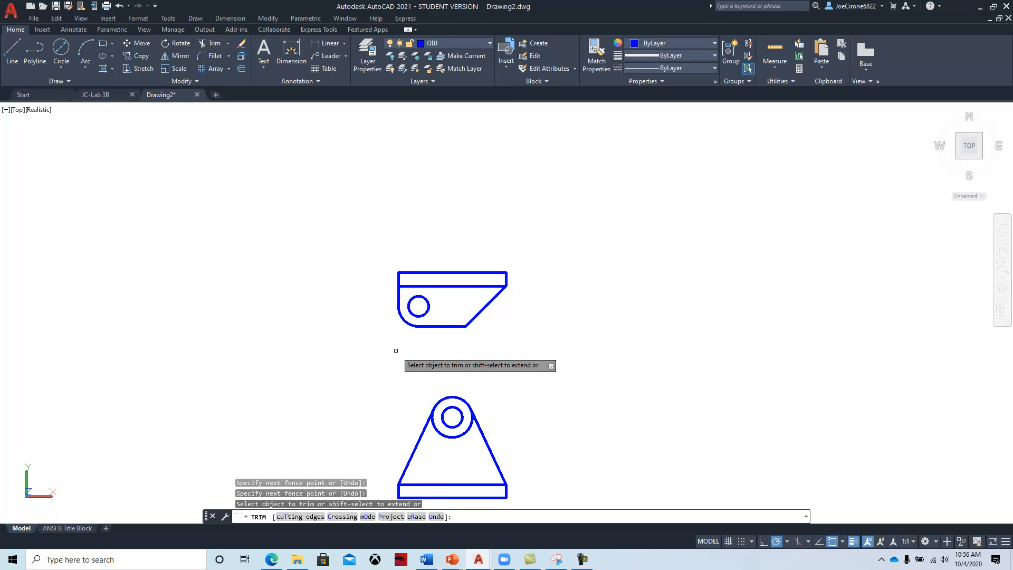
key("Escape")
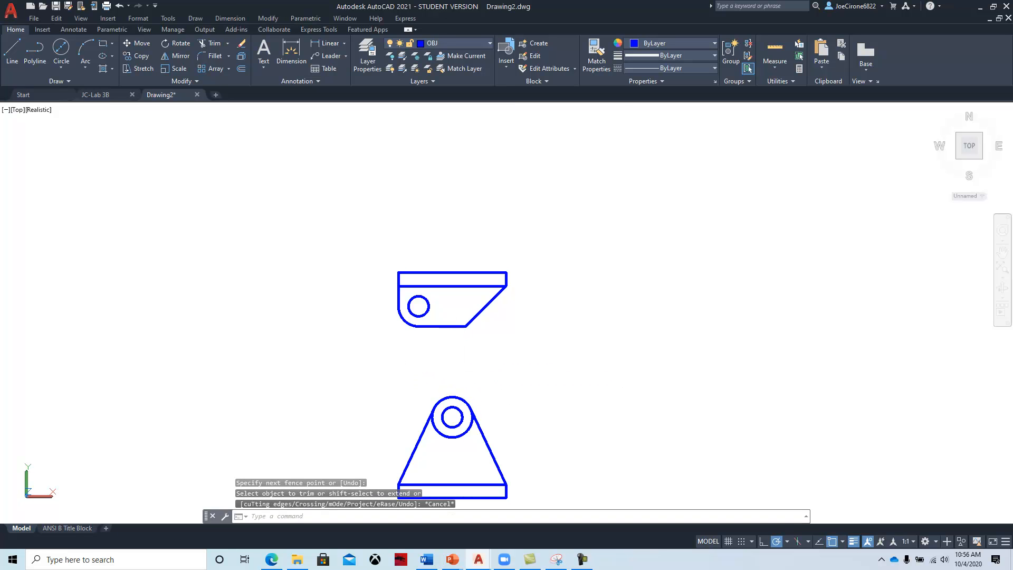
Check the Shaft Support figure for the cylindrical boss dimensions
middle_click_drag(492, 372, 531, 327)
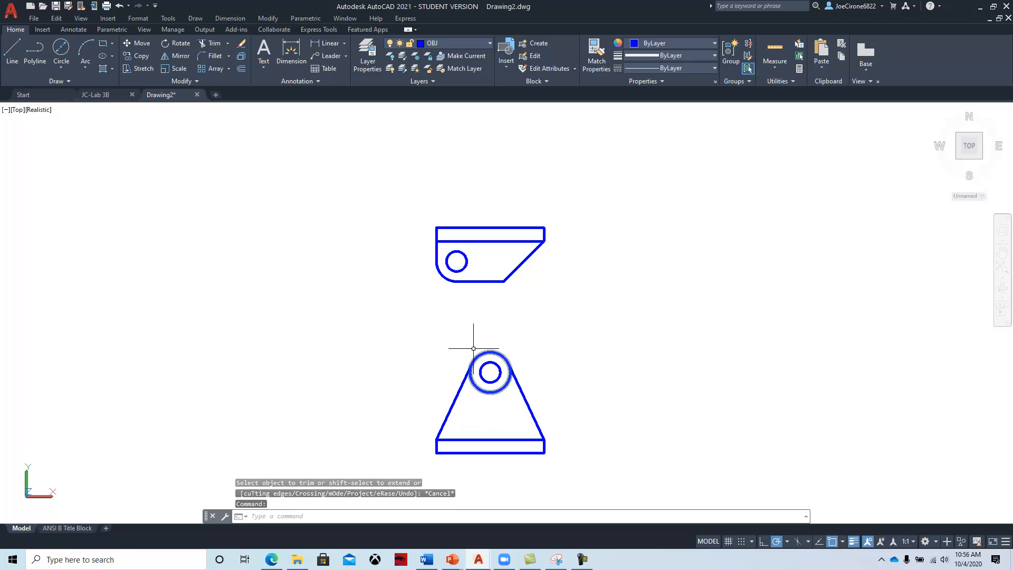
left_click(271, 559)
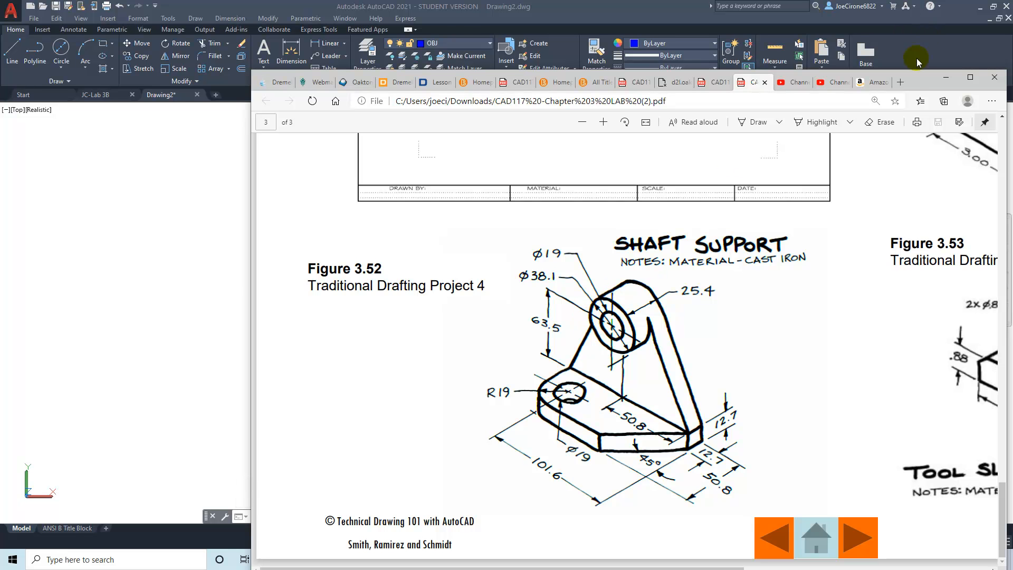
left_click_drag(924, 82, 1010, 91)
left_click(13, 50)
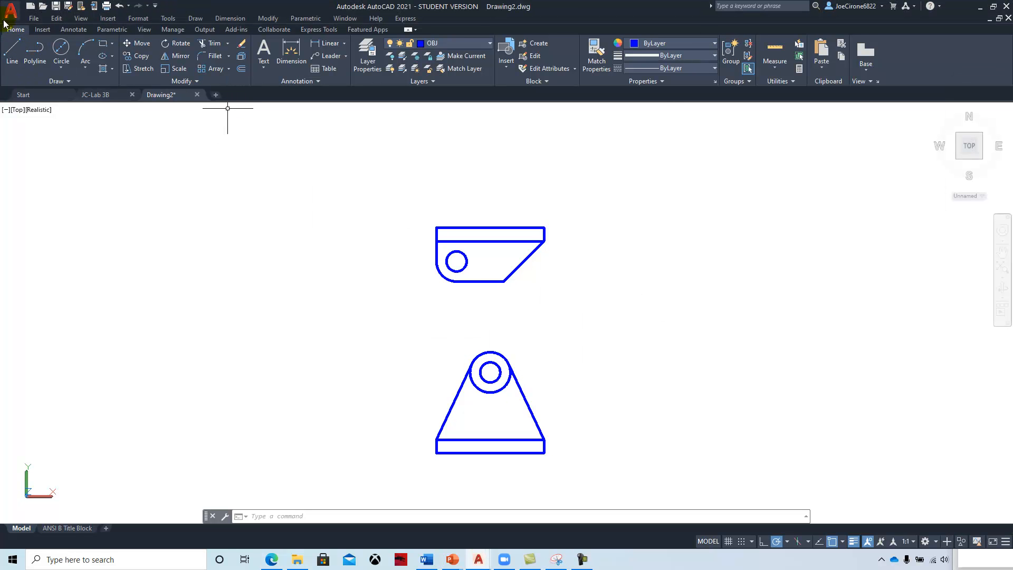
left_click(18, 57)
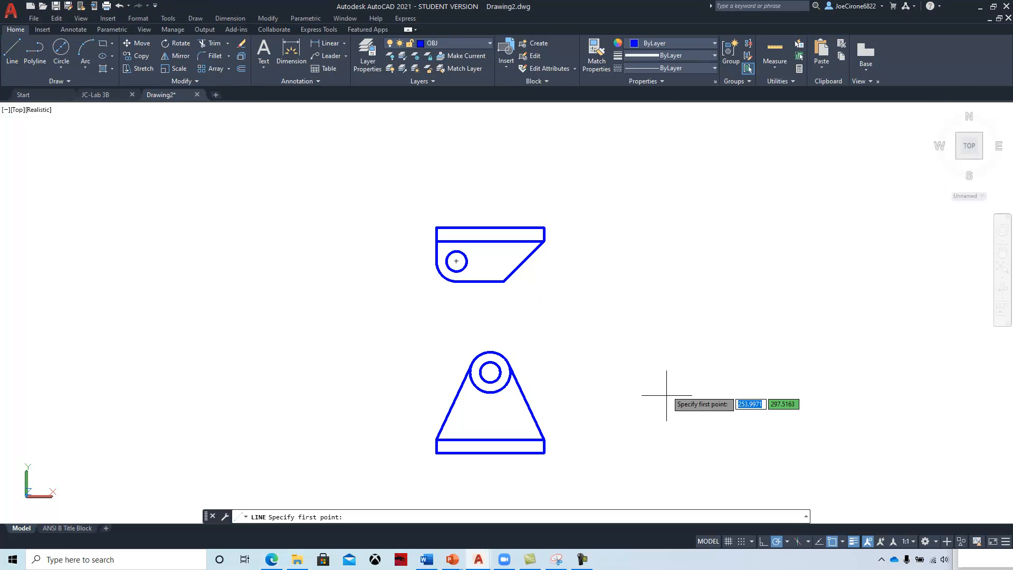
left_click(509, 372)
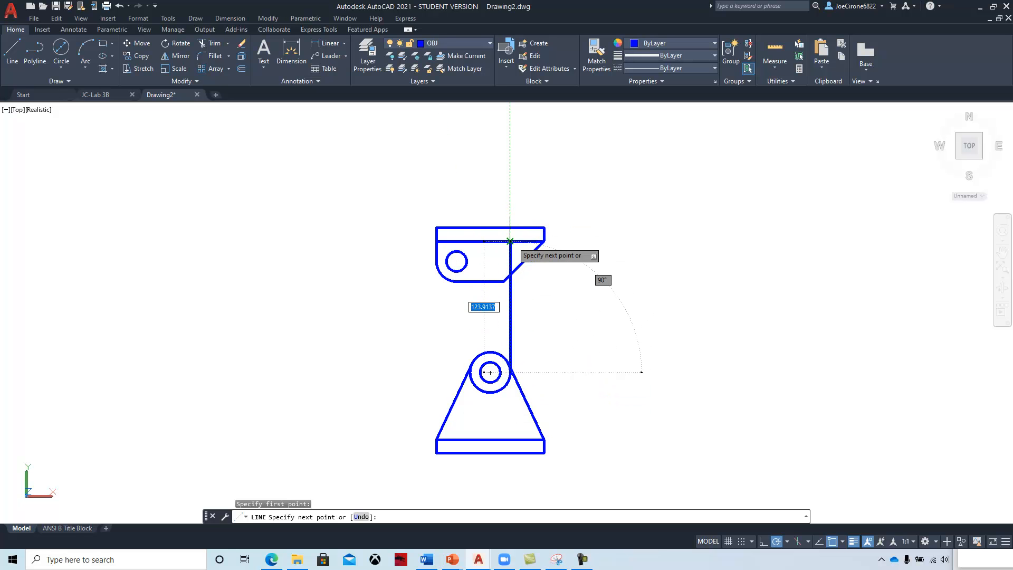
key("Return")
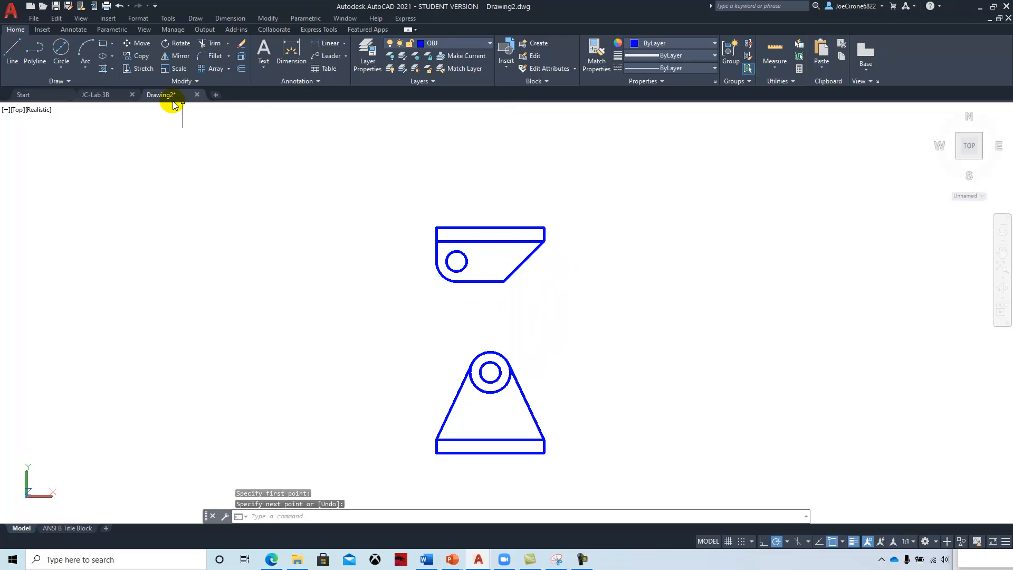
Draw a vertical projection line from the right quadrant of the front view's outer circle up to the top view's inner horizontal line
left_click(11, 51)
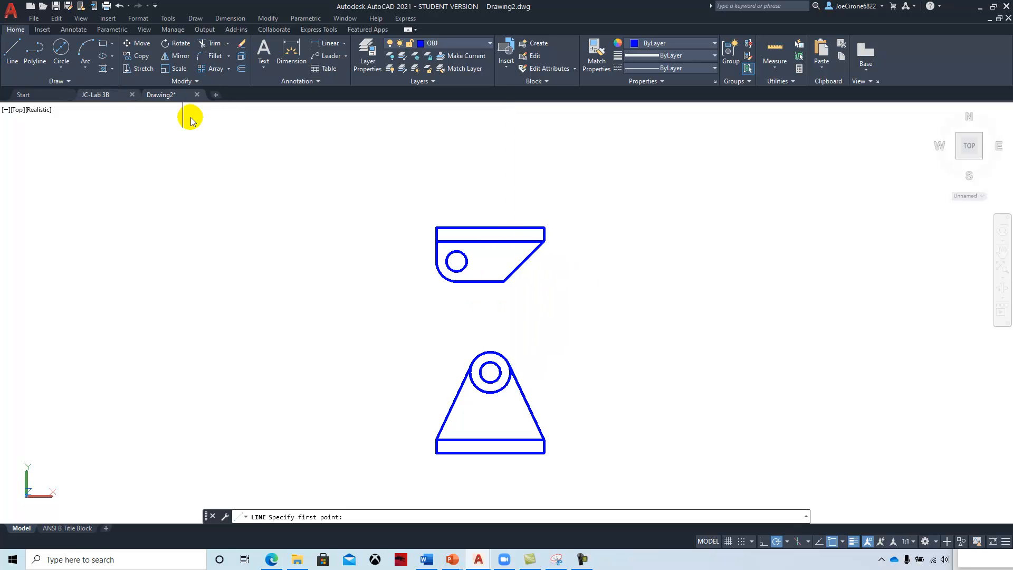
left_click(509, 372)
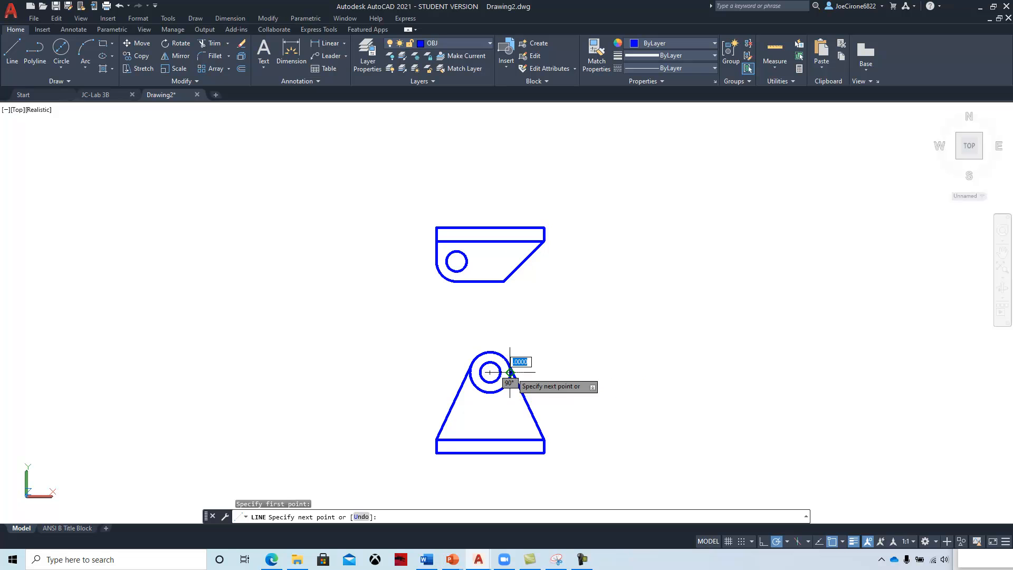
left_click(510, 241)
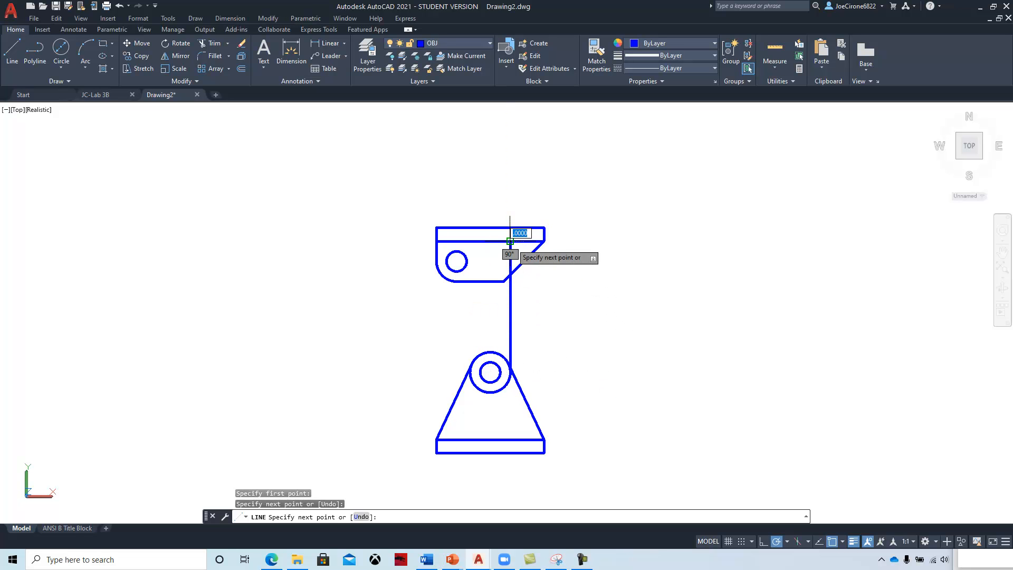
key("Return")
Draw a vertical projection line from the left quadrant of the front view's outer circle up to the top view's inner horizontal line
right_click(475, 320)
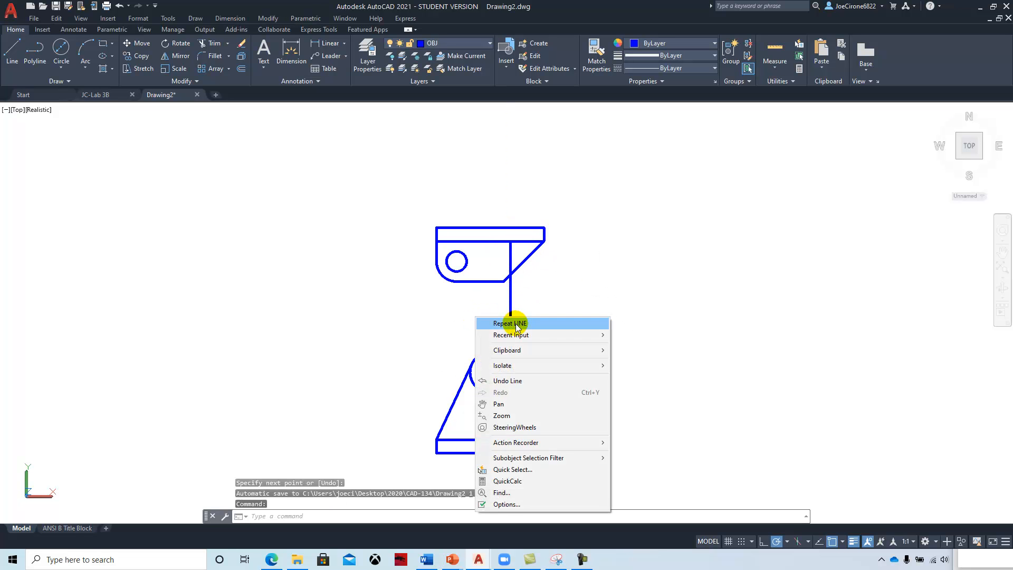
left_click(477, 322)
left_click(474, 377)
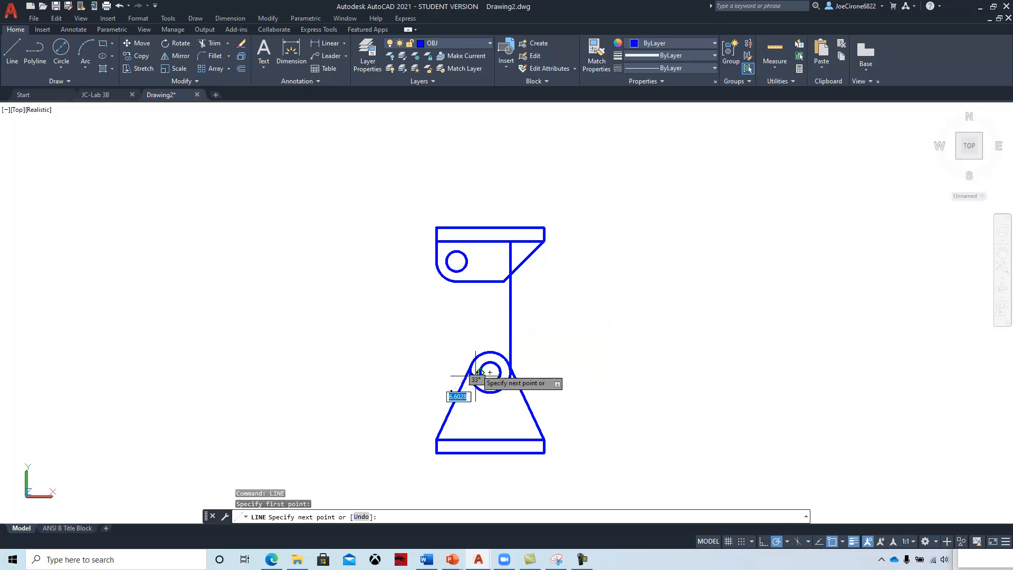
left_click(473, 243)
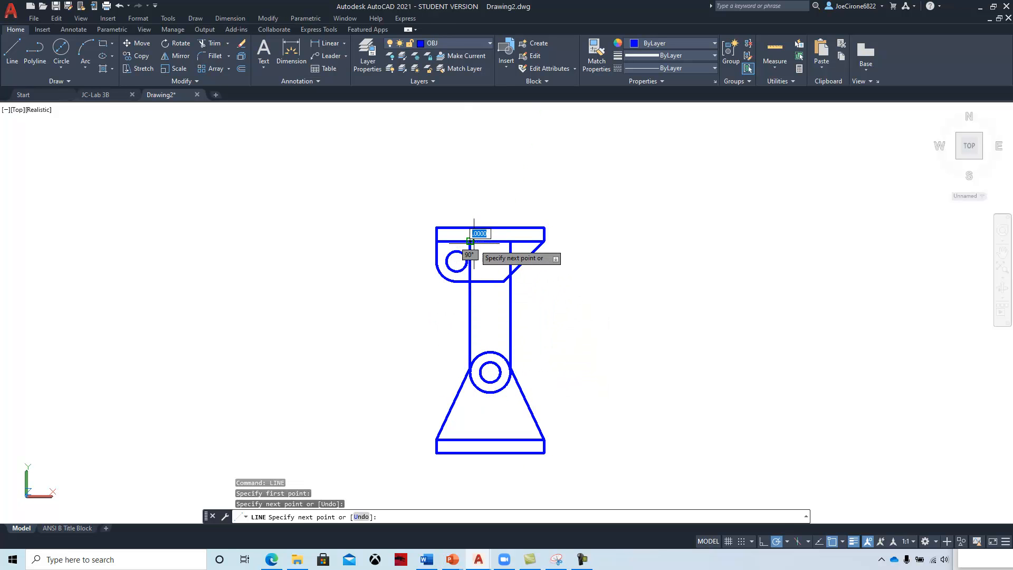
key("Escape")
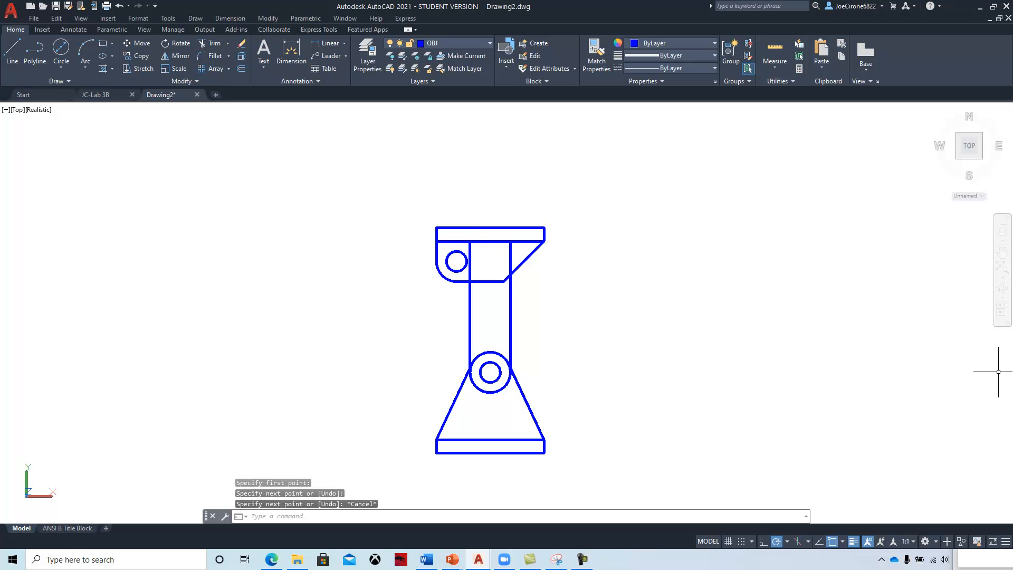
Check the boss depth in the Shaft Support figure and offset the top view's rear edge 25.4 mm toward the front
left_click_drag(1012, 95, 878, 69)
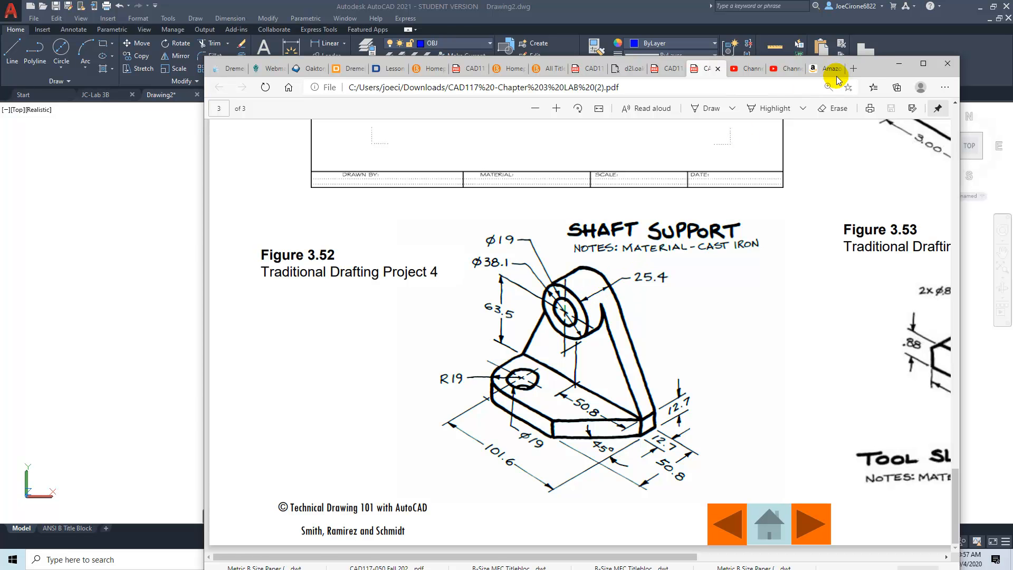
left_click_drag(872, 72, 1012, 69)
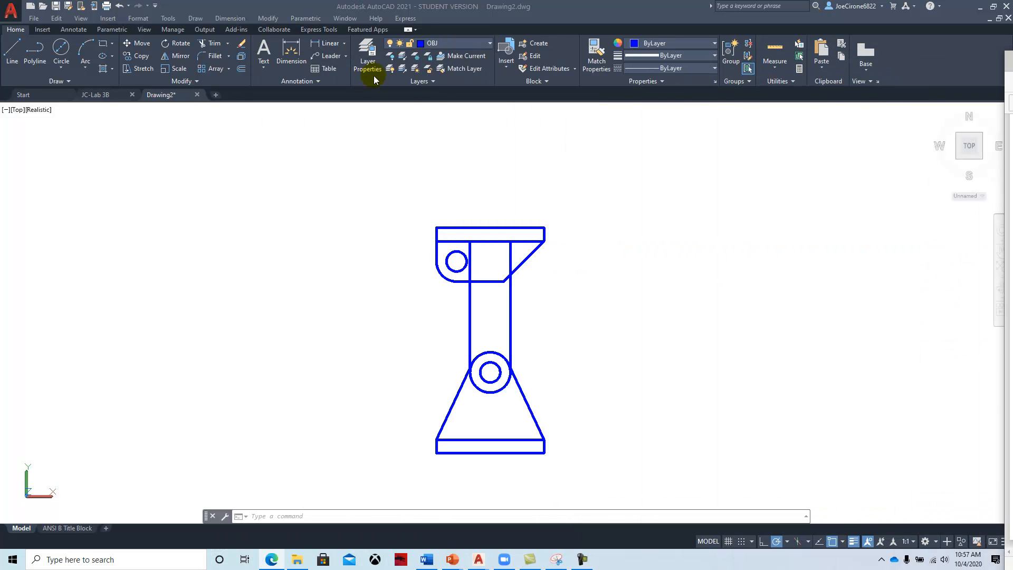
left_click(238, 70)
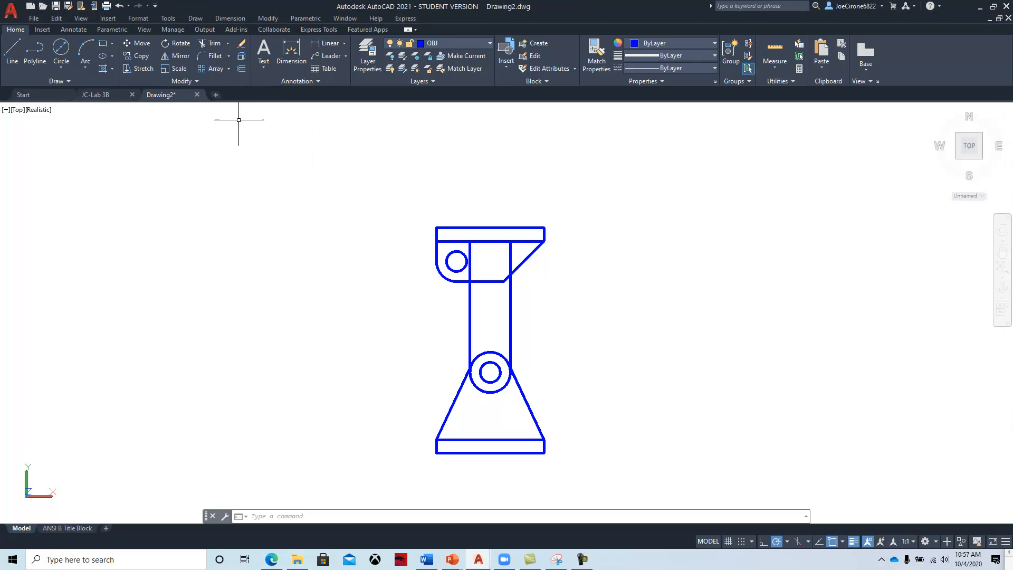
left_click(241, 73)
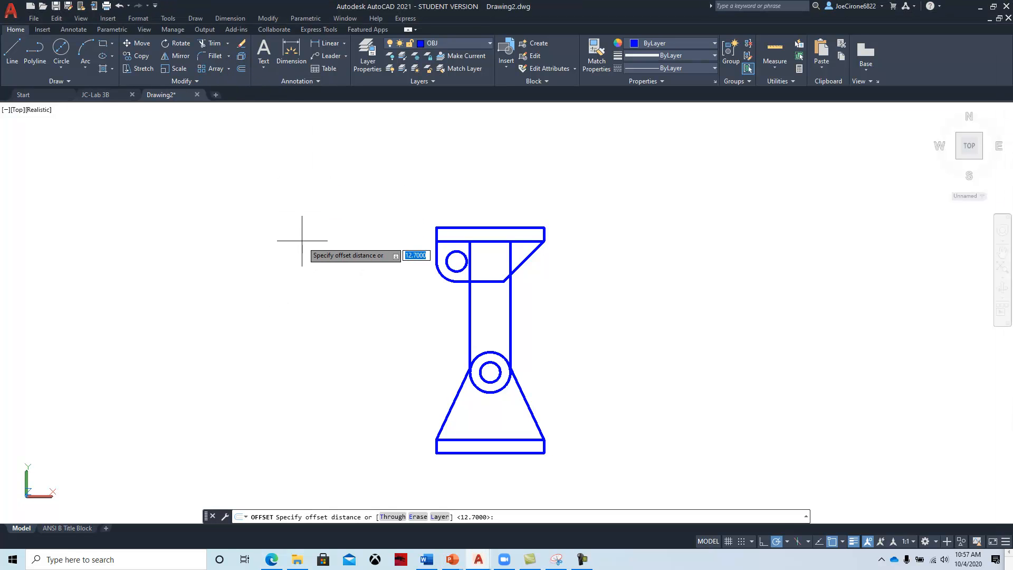
key("Return")
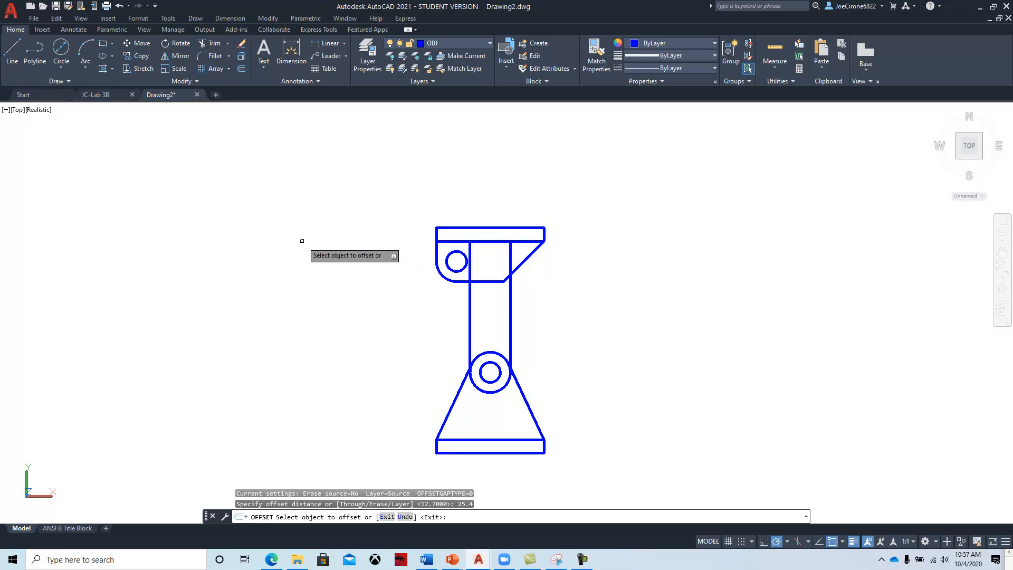
left_click(486, 226)
left_click(488, 267)
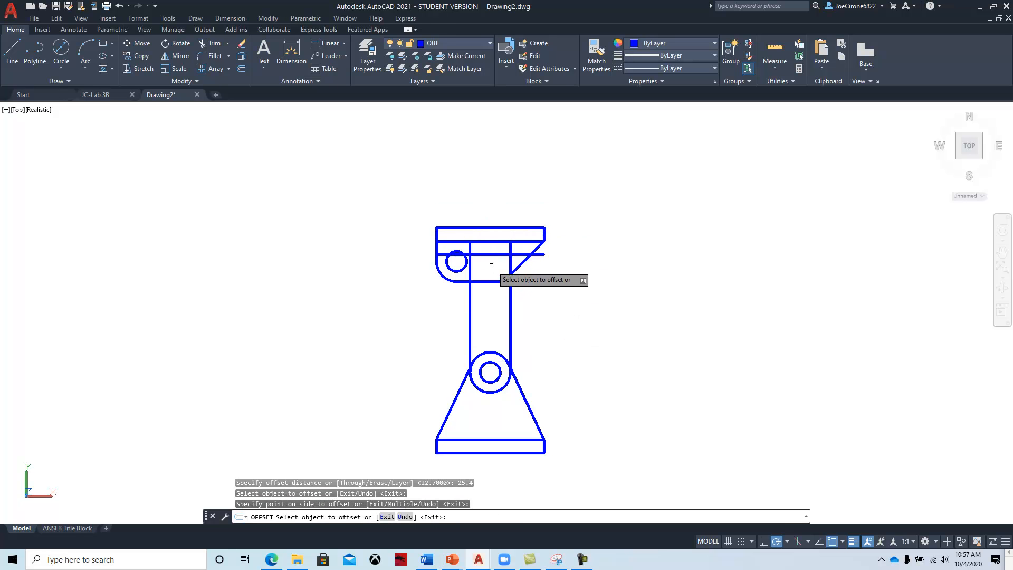
key("Escape")
Trim the 25.4 mm offset line and the projection lines inside the top view, leaving only the boss rectangle
scroll(478, 260, "up", 5)
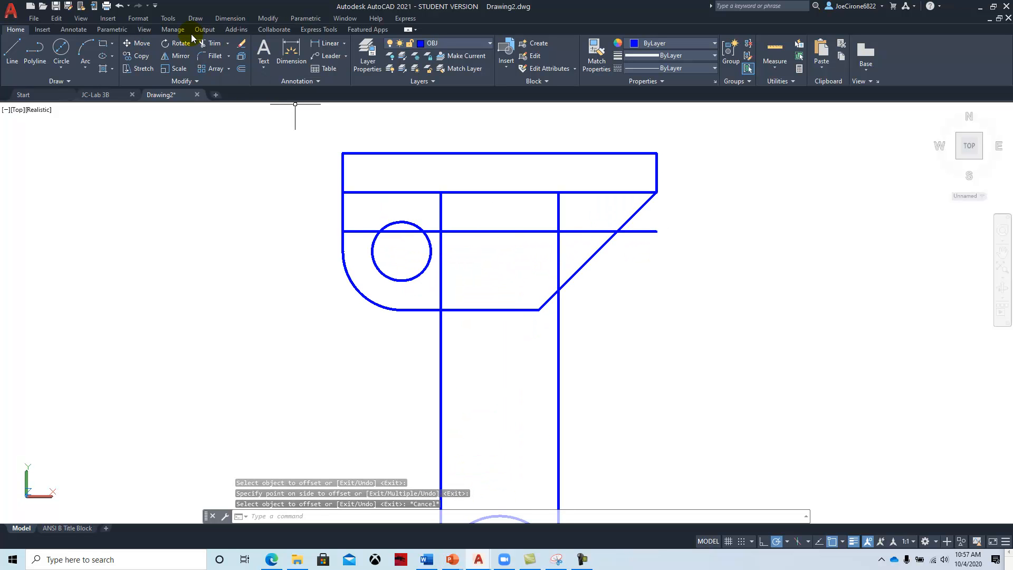
left_click(213, 44)
key("Return")
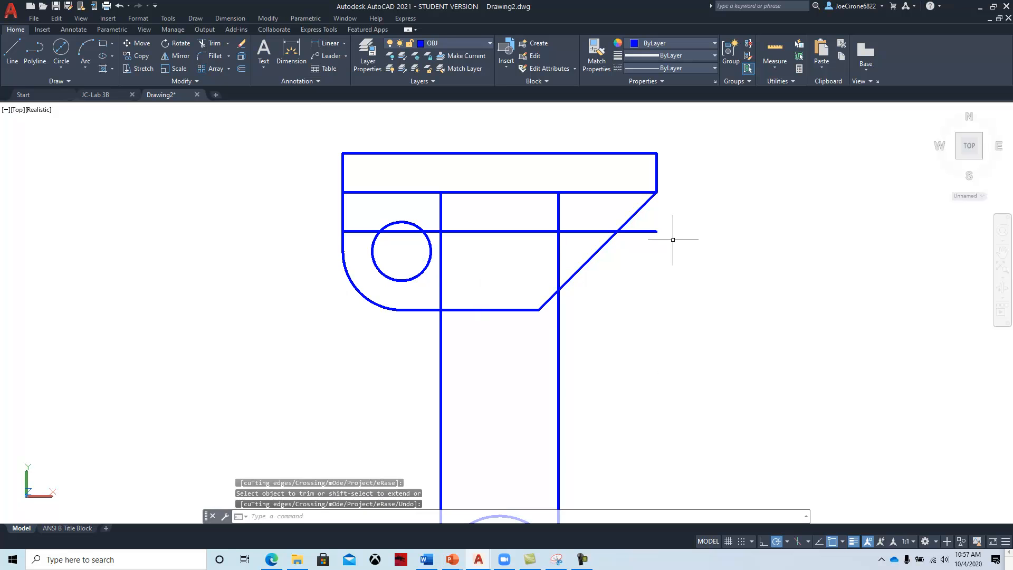
left_click(208, 48)
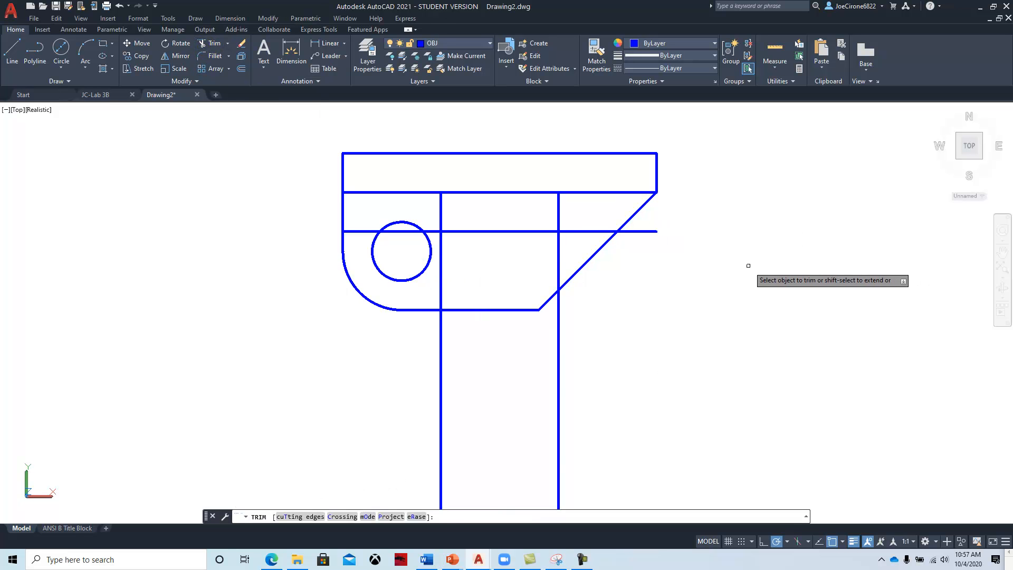
mouse_move(674, 215)
left_mouse_down()
mouse_move(633, 242)
mouse_move(603, 214)
mouse_move(584, 242)
mouse_move(530, 257)
left_mouse_up()
left_click_drag(456, 259, 428, 274)
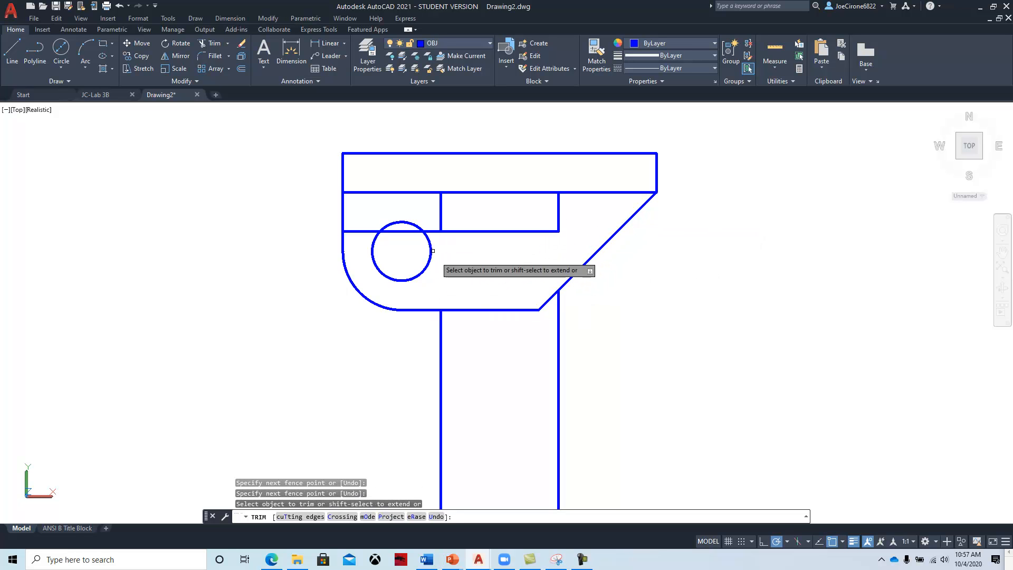
mouse_move(426, 206)
left_mouse_down()
mouse_move(437, 249)
mouse_move(402, 227)
mouse_move(355, 226)
left_mouse_up()
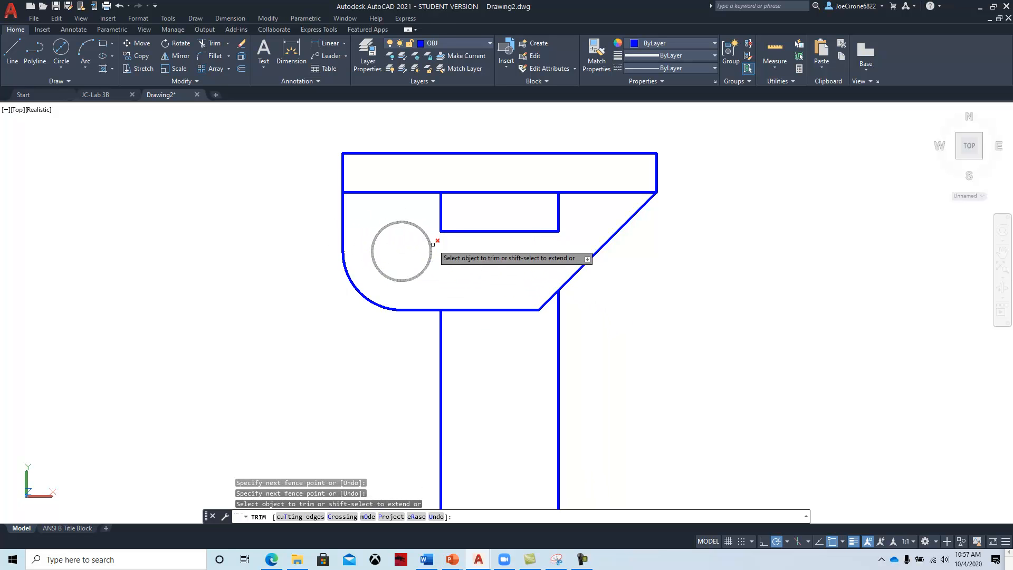
Trim away the remaining portions of both projection lines between the top view and the front view
mouse_move(631, 362)
left_mouse_down()
mouse_move(407, 396)
mouse_move(457, 384)
left_mouse_up()
scroll(478, 379, "down", 4)
mouse_move(527, 383)
middle_mouse_down()
mouse_move(475, 380)
mouse_move(427, 347)
mouse_move(427, 335)
middle_mouse_up()
scroll(399, 379, "up", 2)
On the HID layer, draw vertical lines from both side quadrants of the front view's inner circle up to the top view's rear edge
left_click(486, 44)
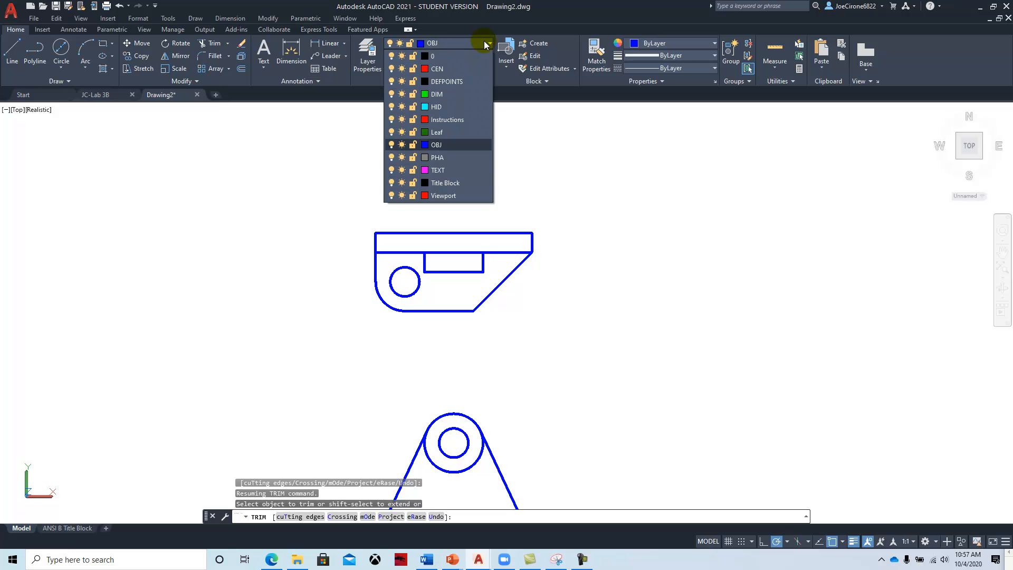
left_click(438, 107)
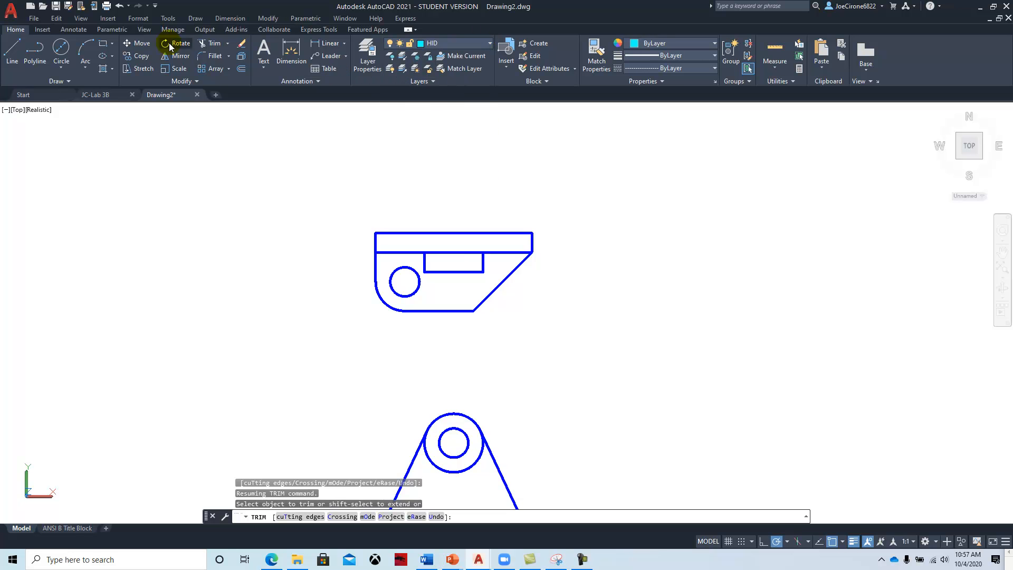
left_click(12, 53)
left_click(469, 443)
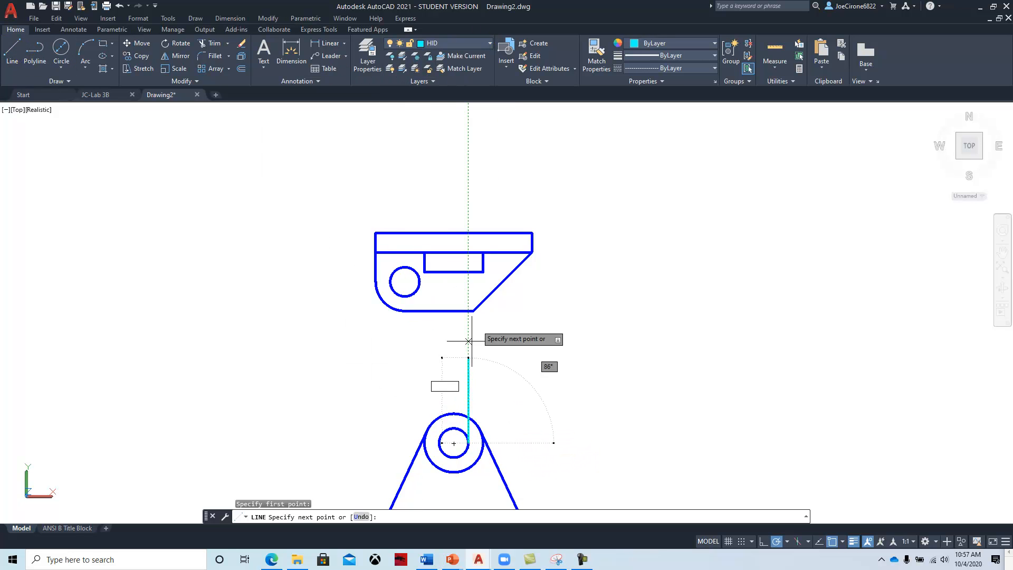
left_click(468, 233)
key("Return")
key("Return")
left_click(439, 443)
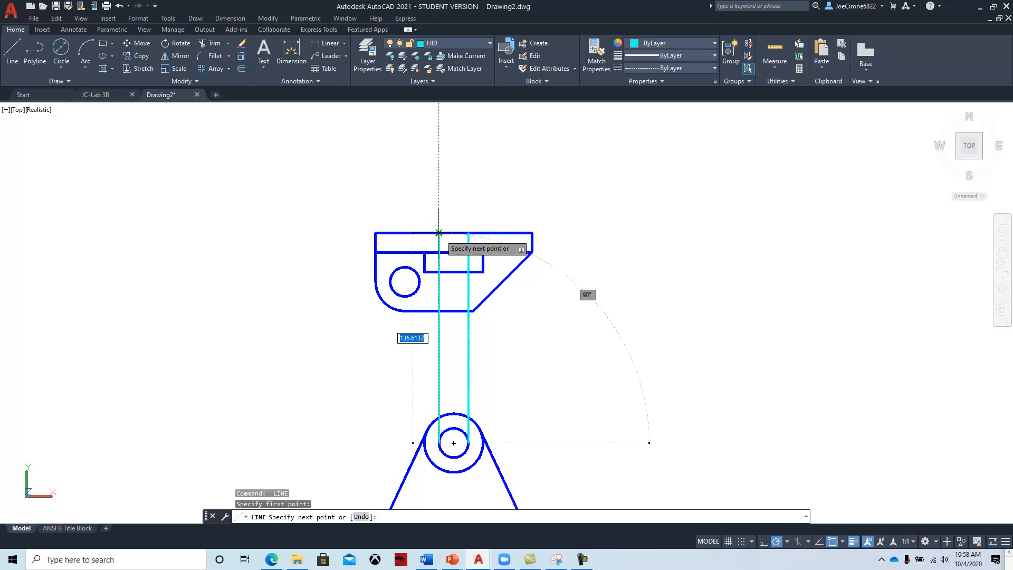
key("Escape")
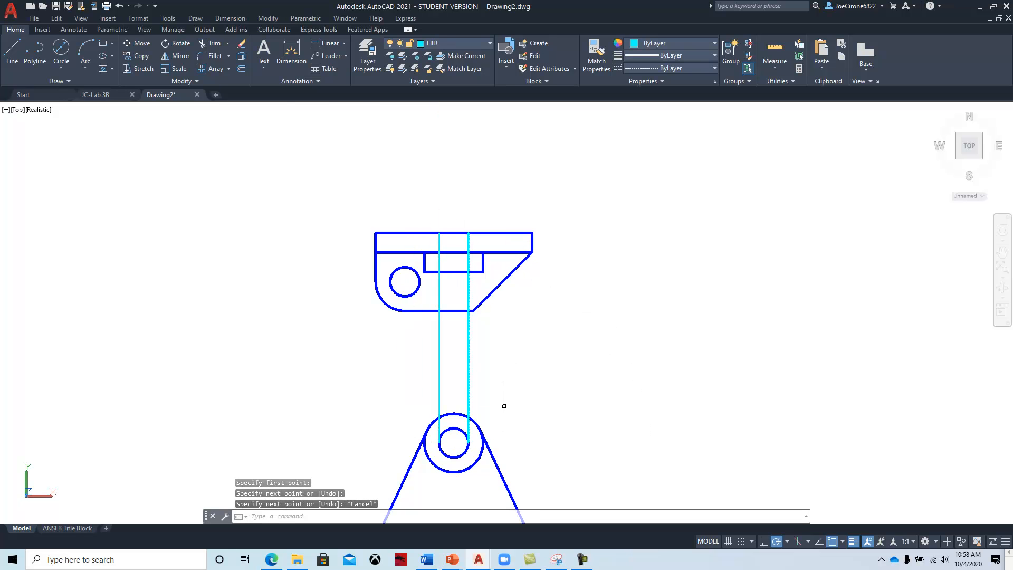
Set the global linetype scale factor (LTSCALE) to 24
scroll(462, 429, "up", 3)
middle_click_drag(396, 270, 396, 319)
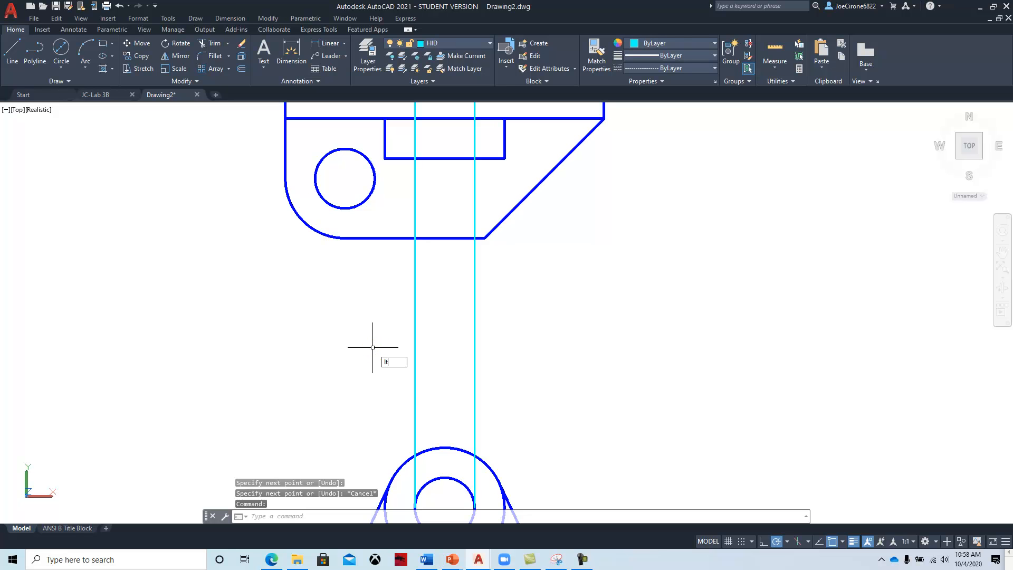
type("e")
key("Return")
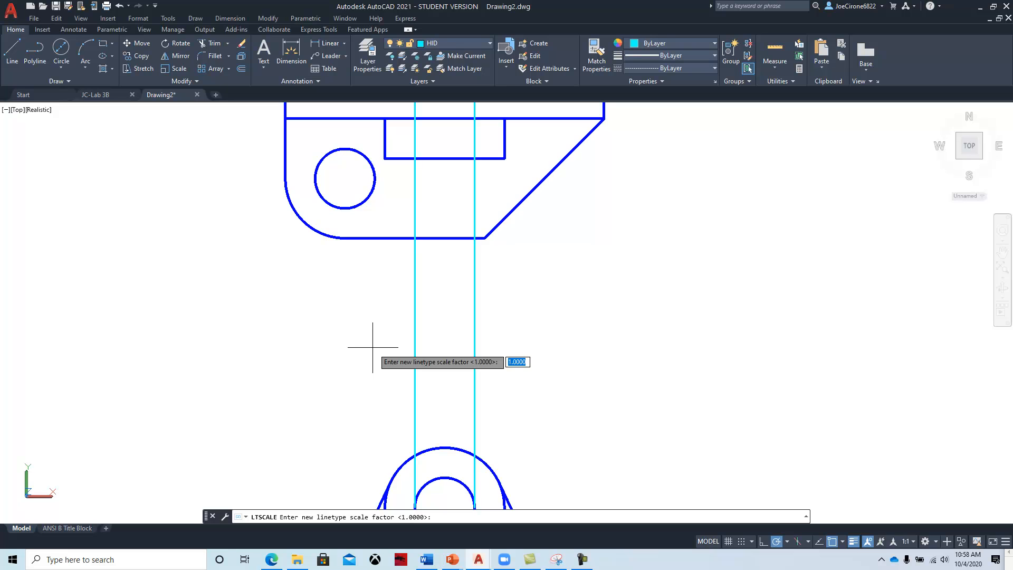
key("Return")
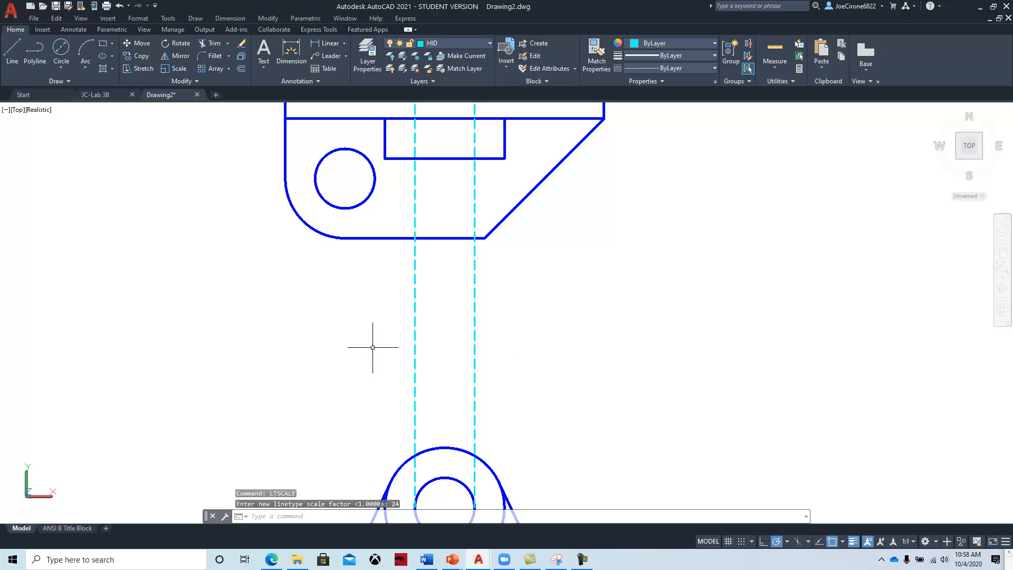
Trim both hidden lines below the top view's boss, including the portions running down into the front view's circles
scroll(379, 339, "down", 2)
middle_click_drag(361, 349, 353, 367)
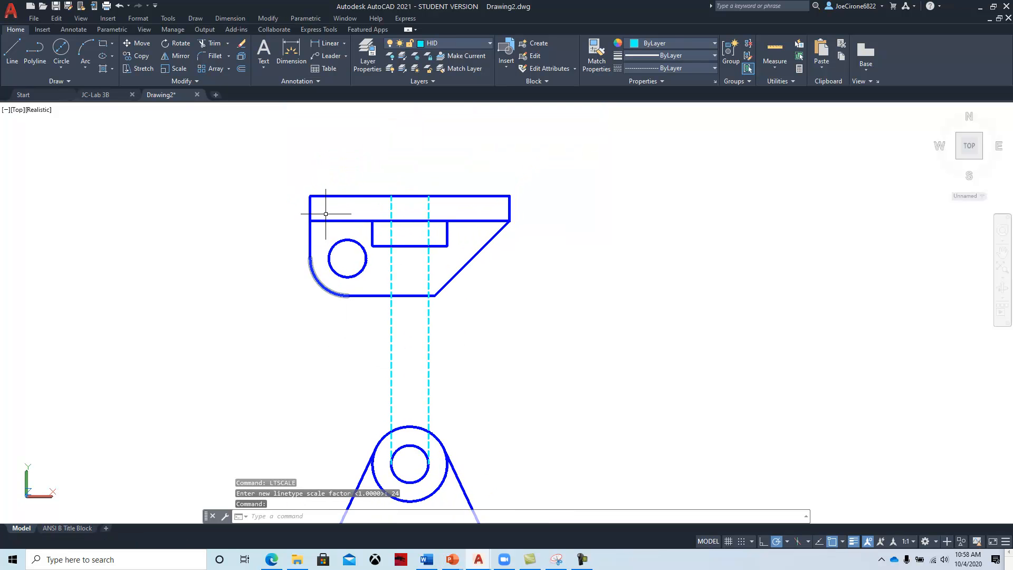
left_click(210, 49)
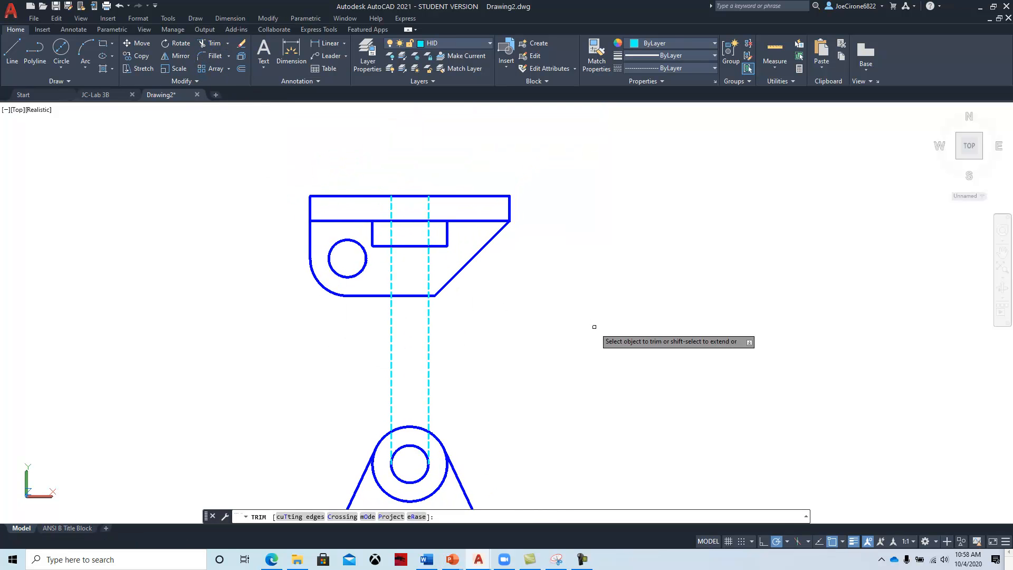
left_click_drag(440, 266, 373, 278)
mouse_move(475, 323)
left_mouse_down()
mouse_move(366, 334)
mouse_move(364, 363)
left_mouse_up()
mouse_move(400, 437)
left_mouse_down()
mouse_move(384, 445)
mouse_move(431, 445)
left_mouse_up()
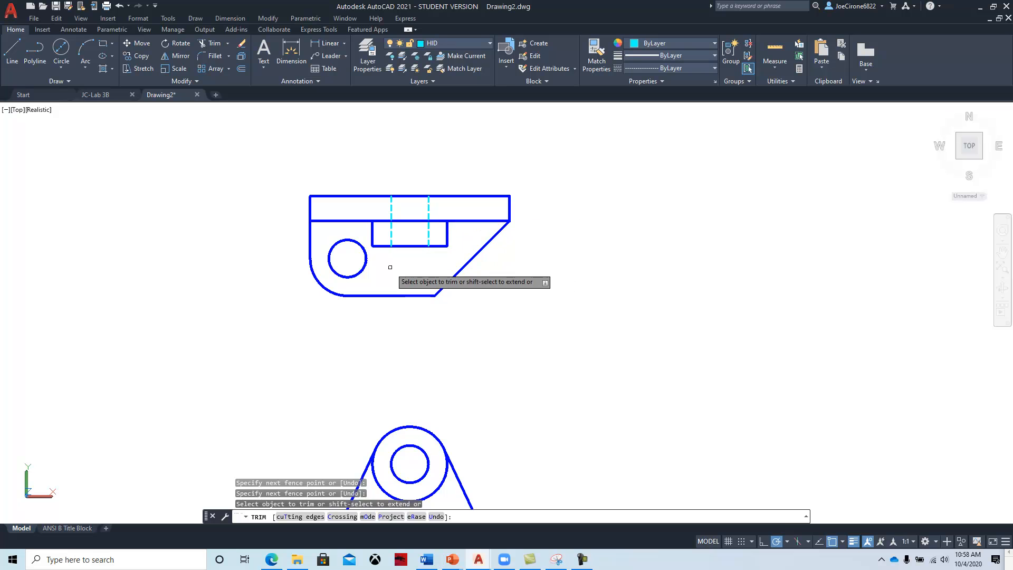
key("Escape")
left_click(204, 62)
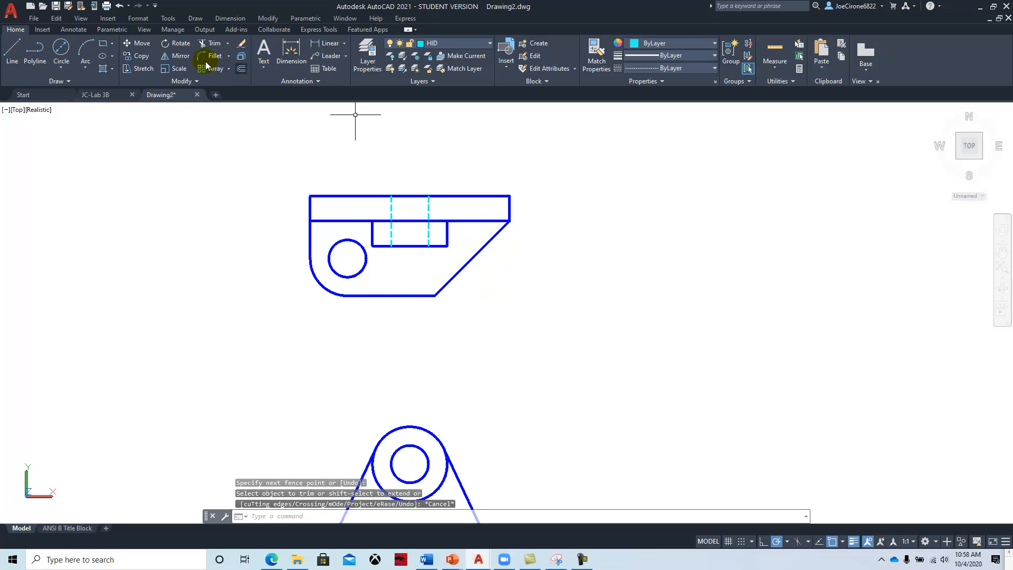
On the CEN layer, draw a vertical line from the top of the front view's inner circle to just beyond the top view's rear edge
left_click(467, 45)
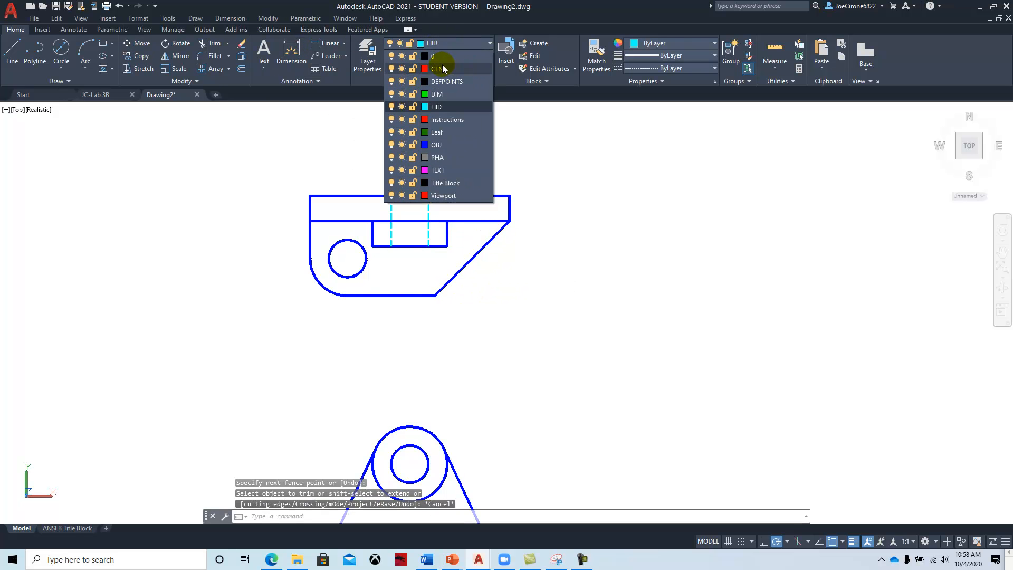
left_click(442, 68)
left_click(12, 52)
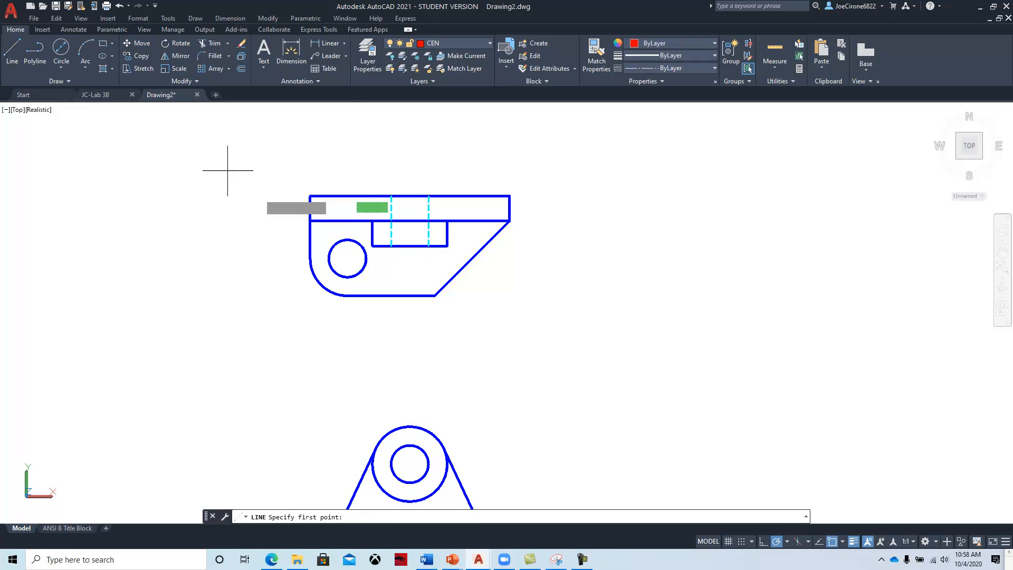
left_click(409, 445)
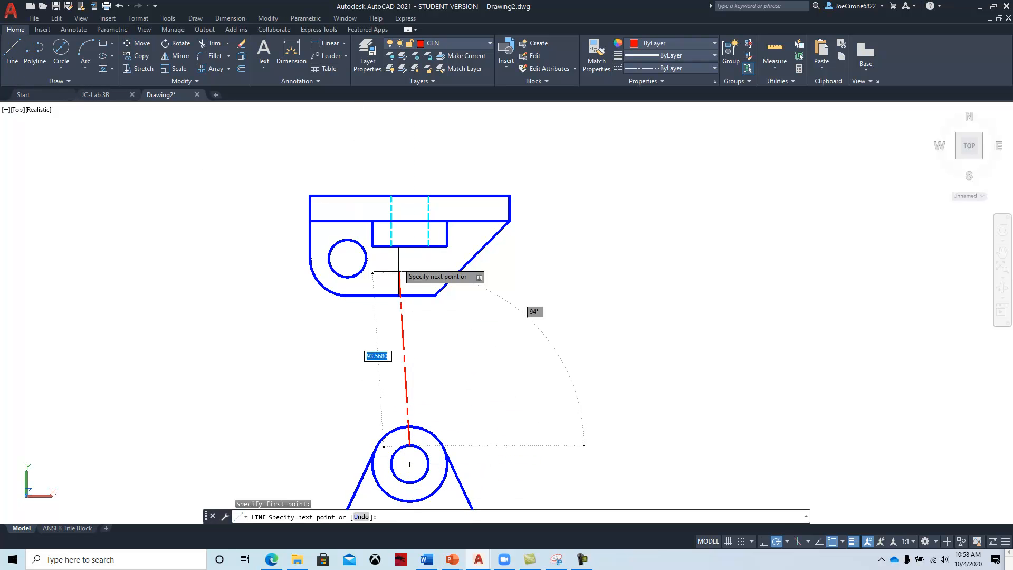
left_click(410, 177)
key("Escape")
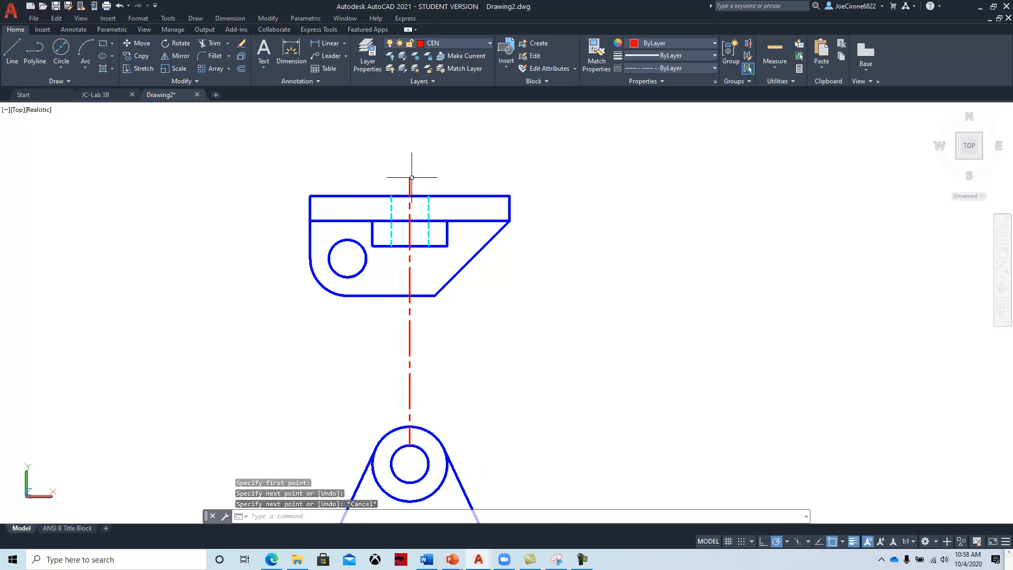
Shorten the vertical centerline by stretching its lower end up to just below the top view's boss
left_click(410, 408)
left_click(409, 446)
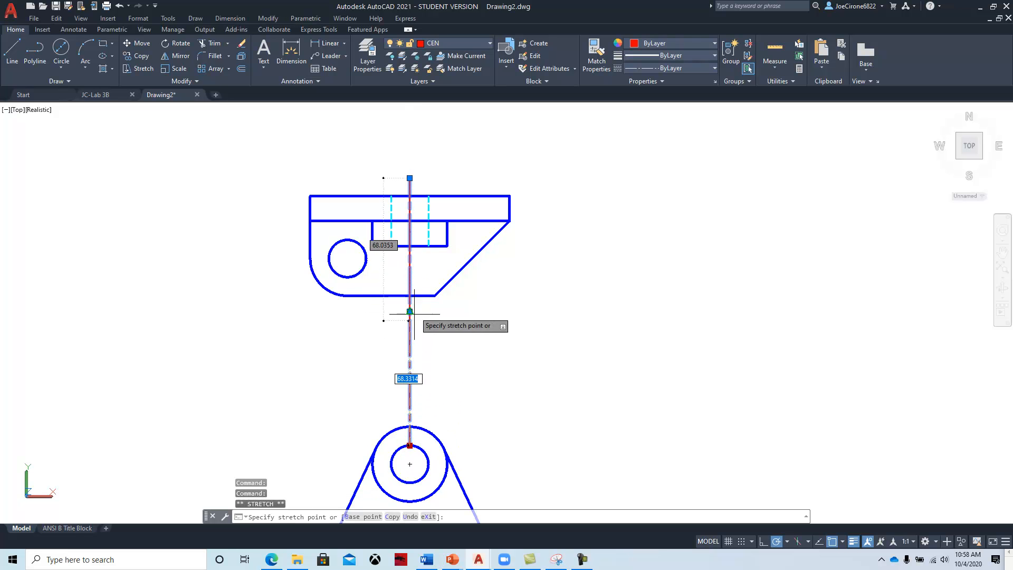
left_click(410, 263)
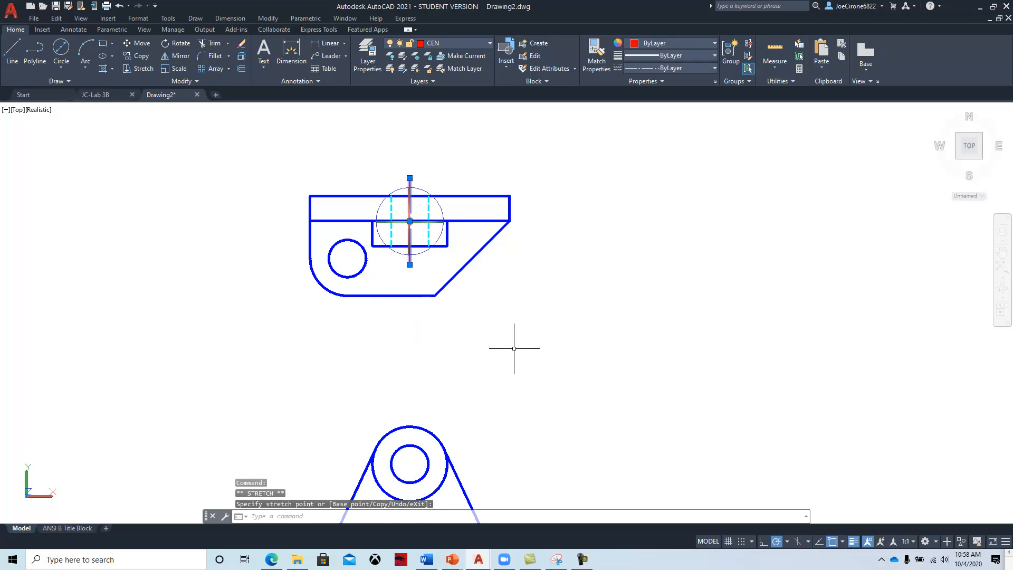
key("Escape")
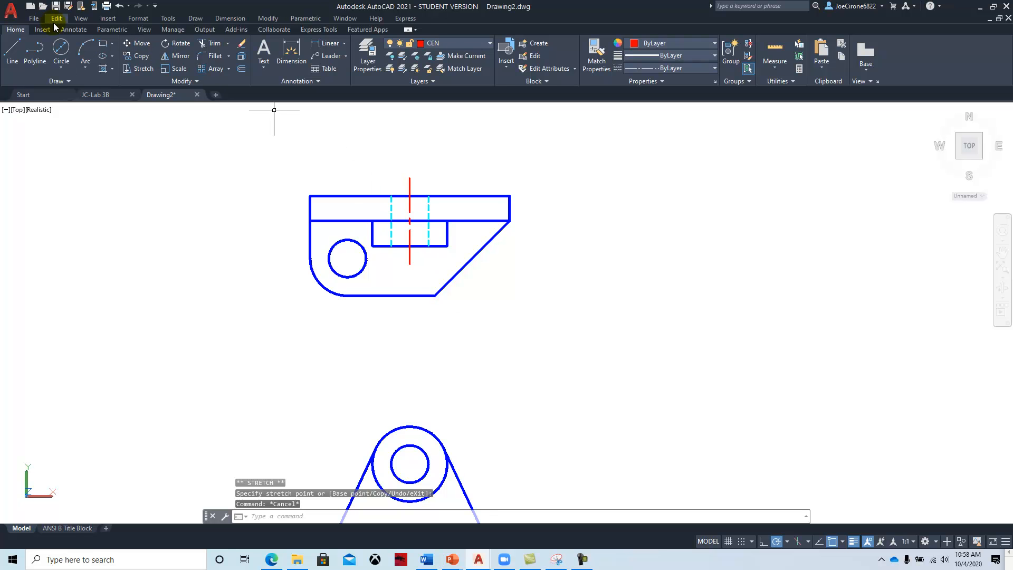
Add center marks to the front view's outer circle and the top view's hole
left_click(72, 29)
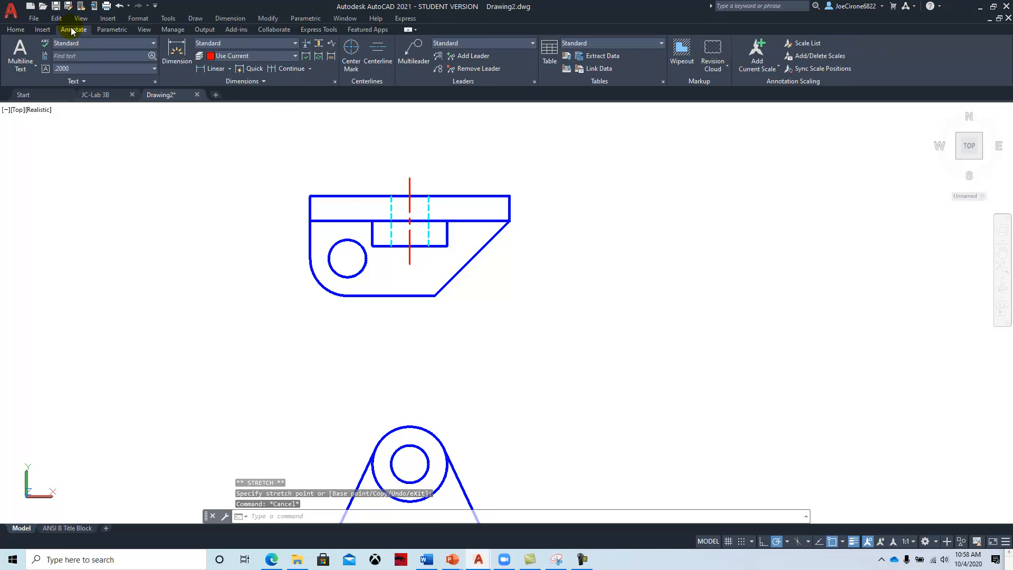
left_click(351, 53)
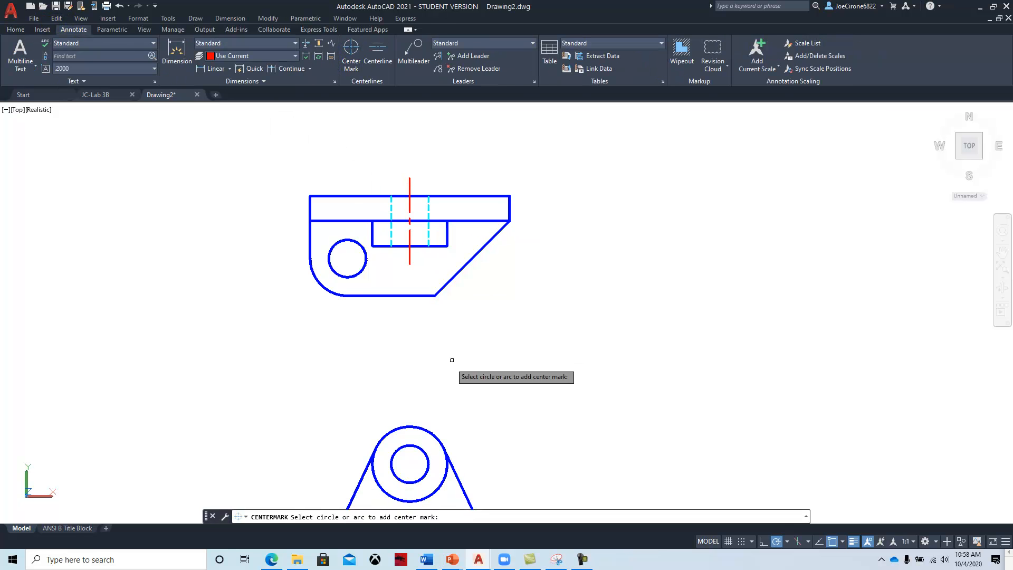
left_click(423, 429)
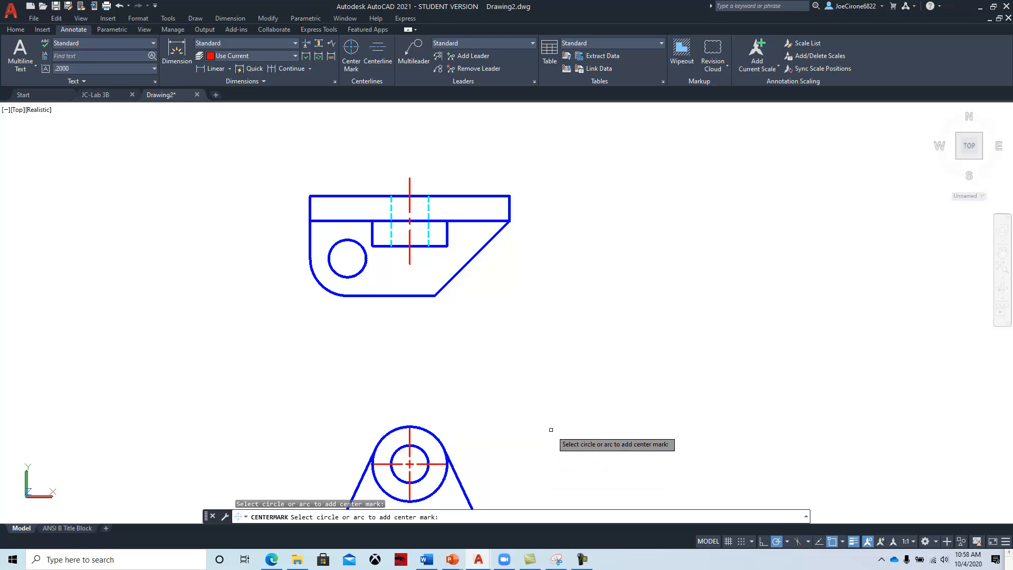
scroll(539, 425, "down", 3)
mouse_move(537, 423)
middle_mouse_down()
mouse_move(515, 289)
mouse_move(516, 334)
middle_mouse_up()
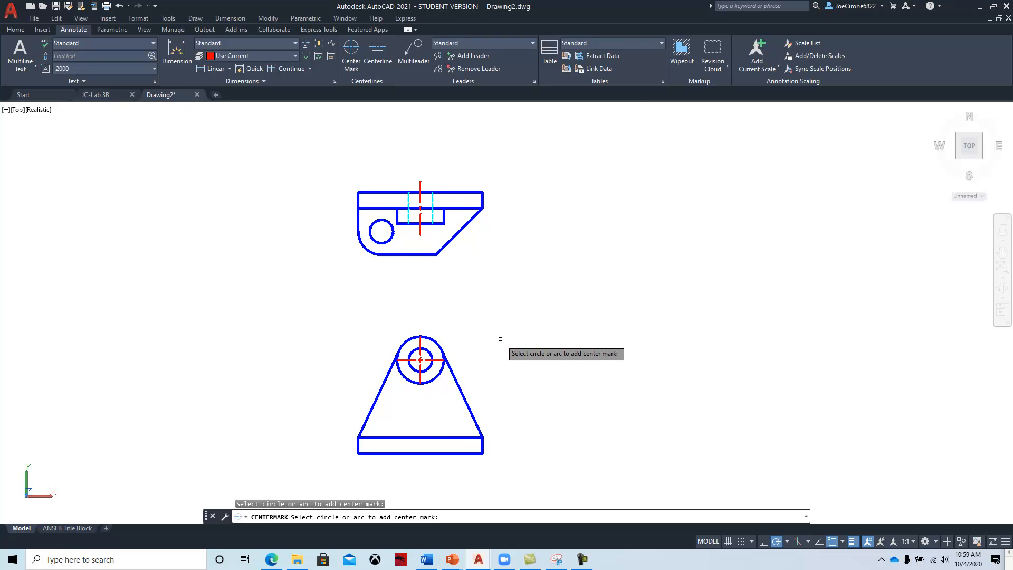
left_click(393, 233)
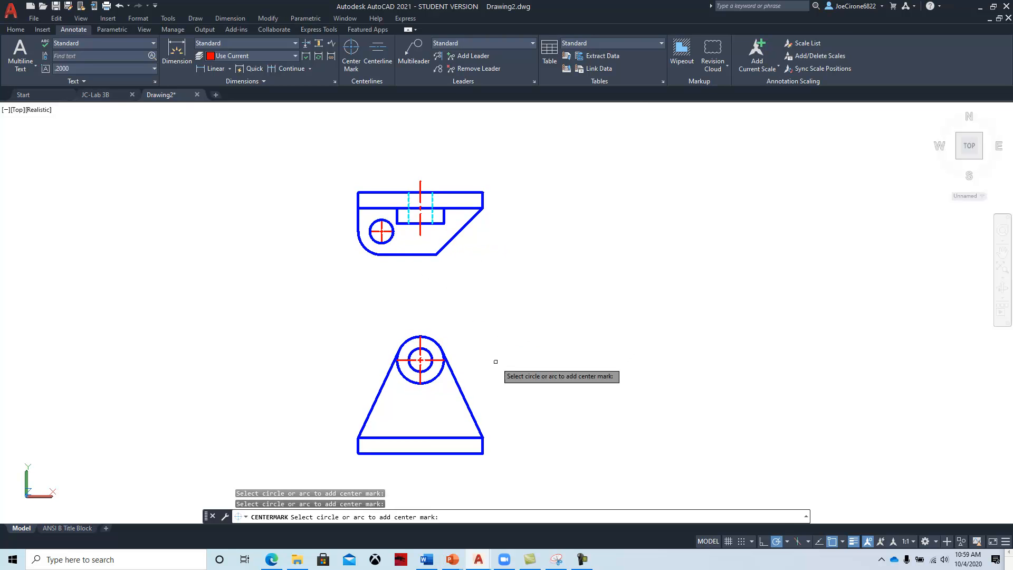
key("Escape")
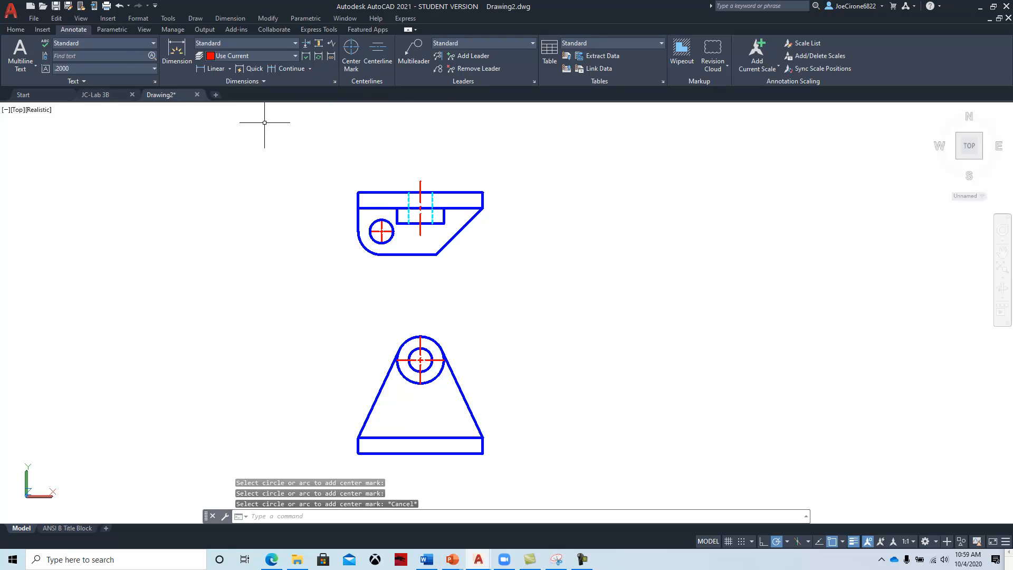
Make HID the current layer
left_click(14, 31)
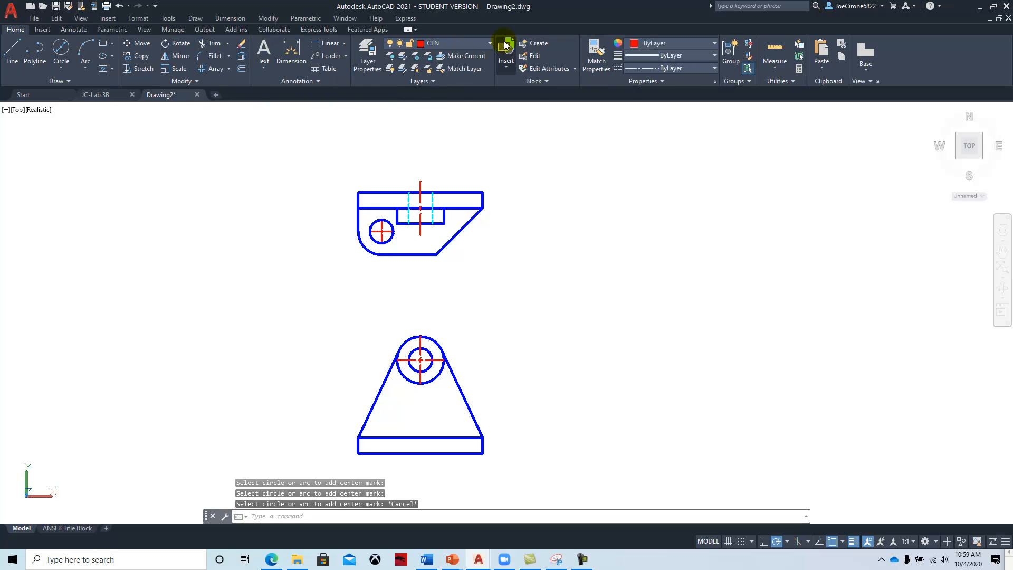
left_click(462, 43)
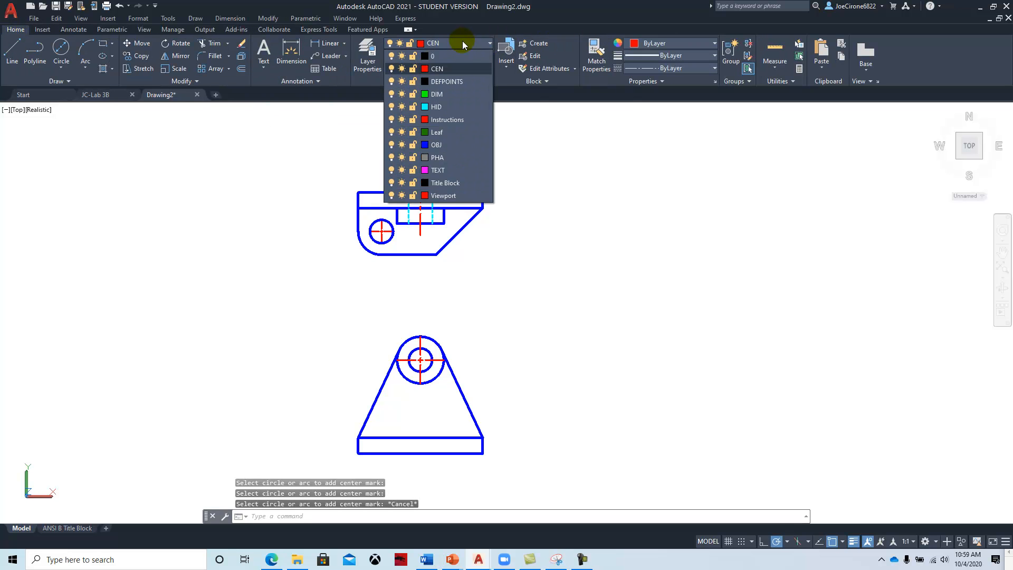
left_click(453, 103)
left_click(12, 51)
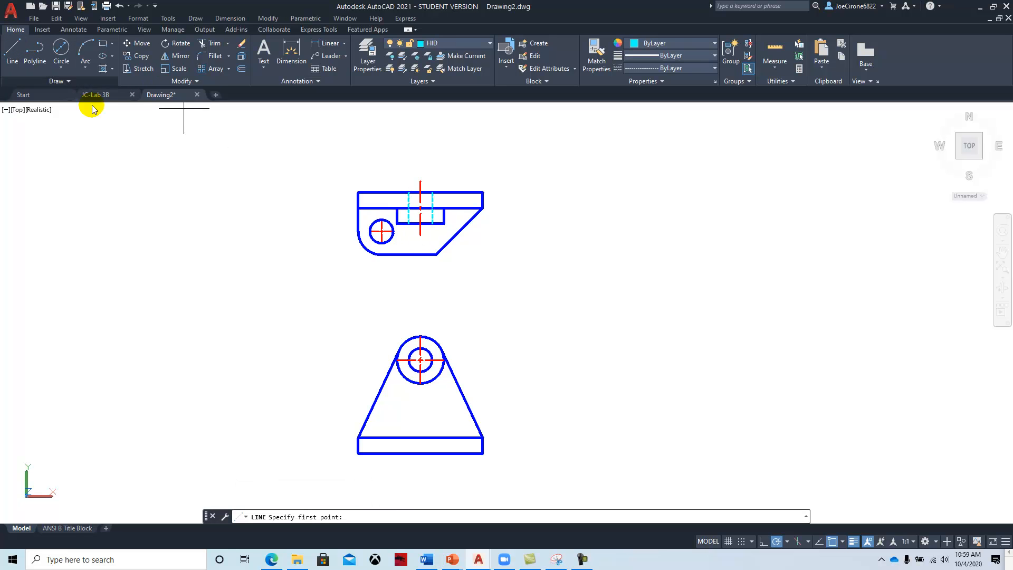
scroll(362, 239, "up", 3)
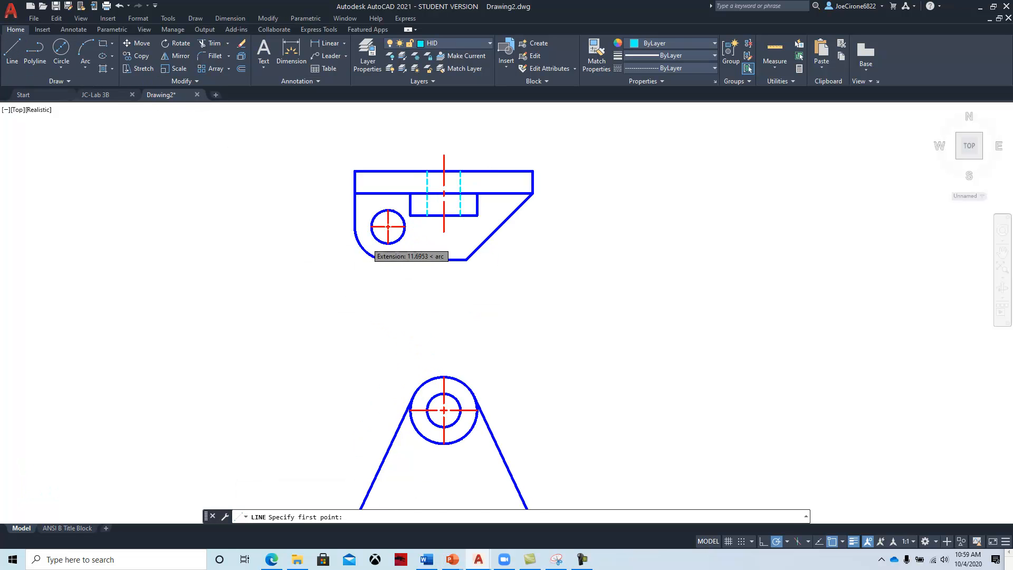
left_click(373, 219)
scroll(370, 370, "down", 3)
middle_click_drag(339, 418, 362, 323)
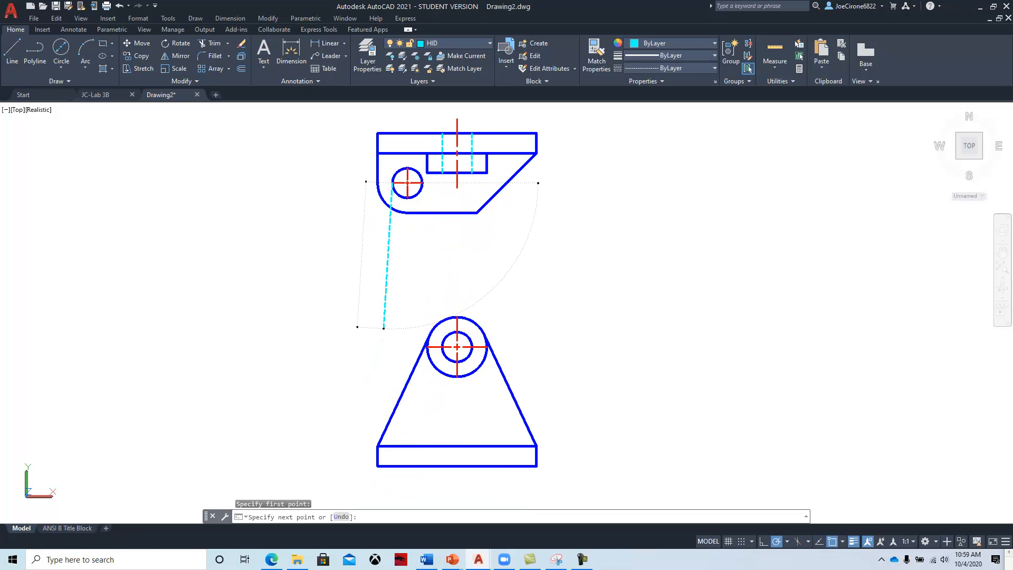
scroll(380, 132, "up", 2)
scroll(384, 153, "up", 9)
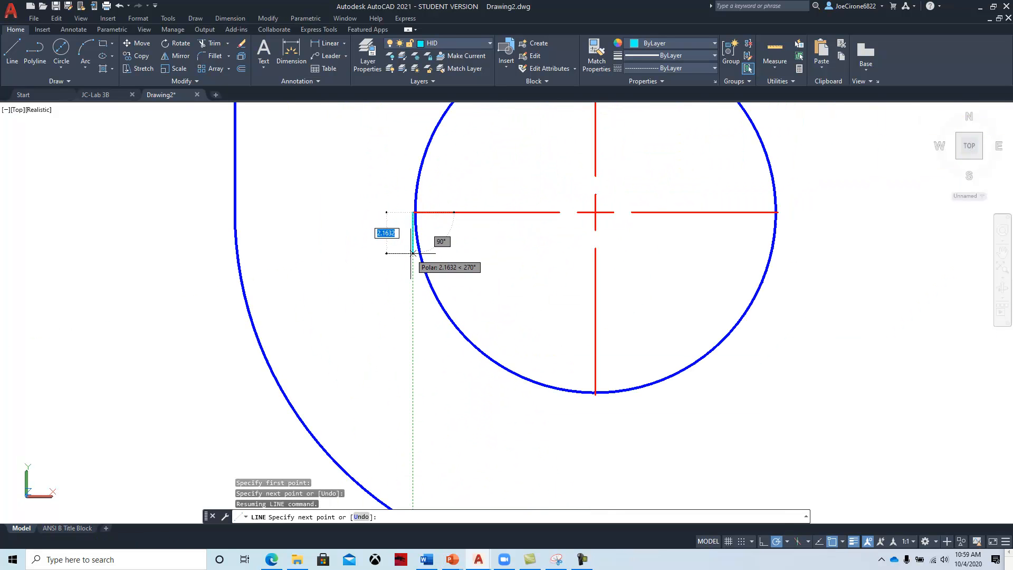
scroll(411, 205, "up", 2)
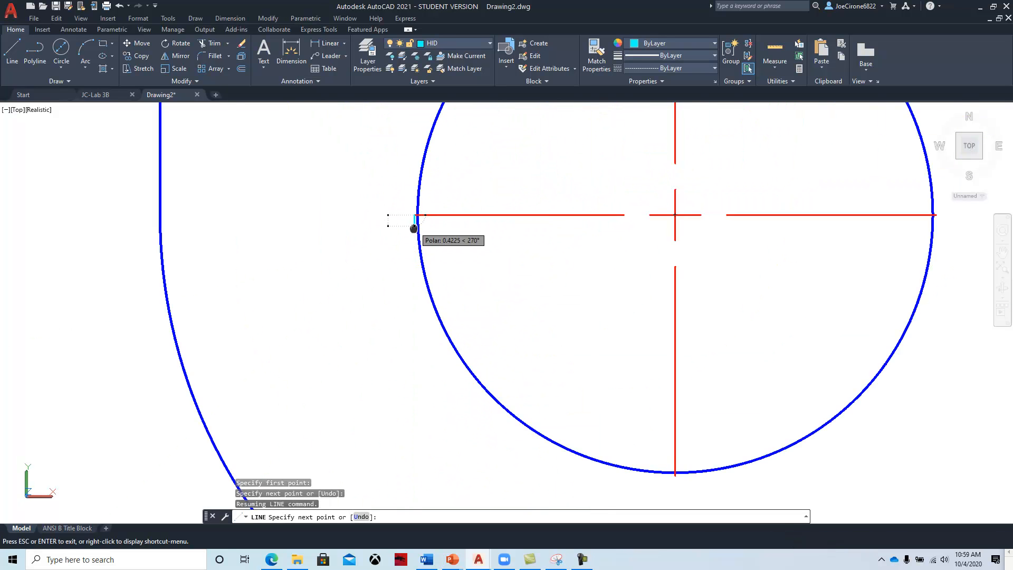
middle_click_drag(414, 227, 330, 280)
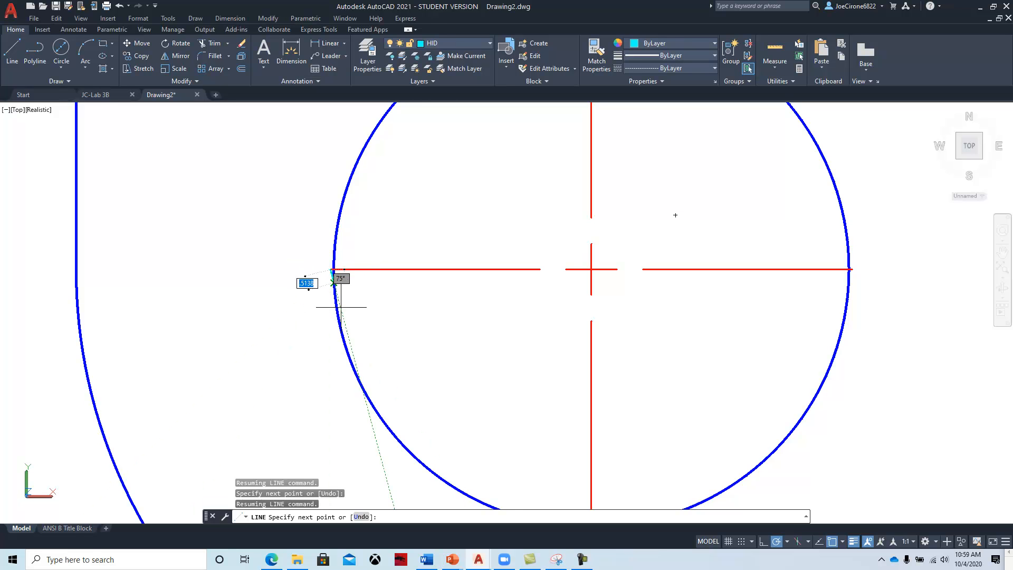
key("Escape")
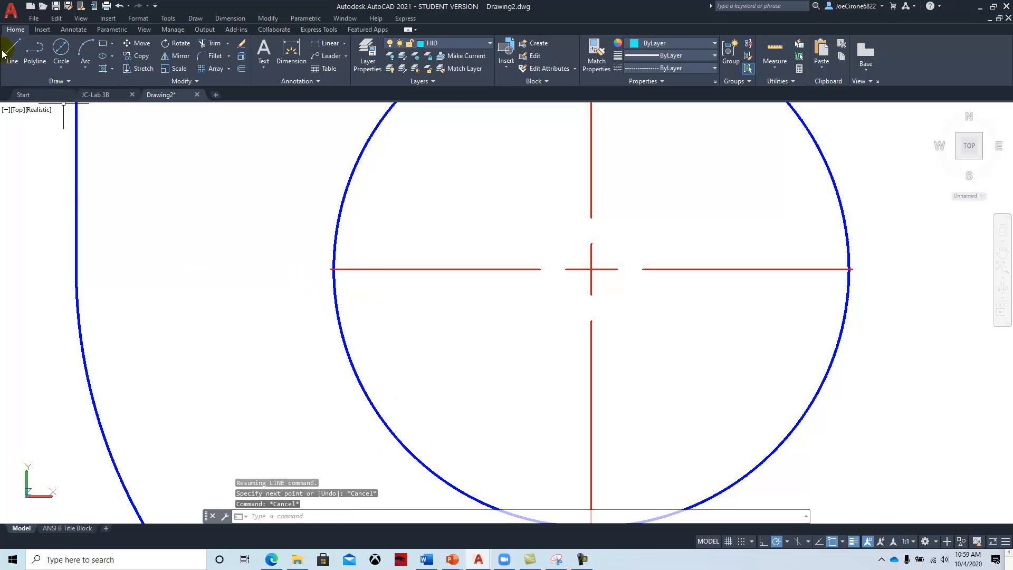
Draw a vertical hidden line from the left quadrant of the top view's hole down to the front view base's bottom edge
left_click(11, 50)
left_click(333, 270)
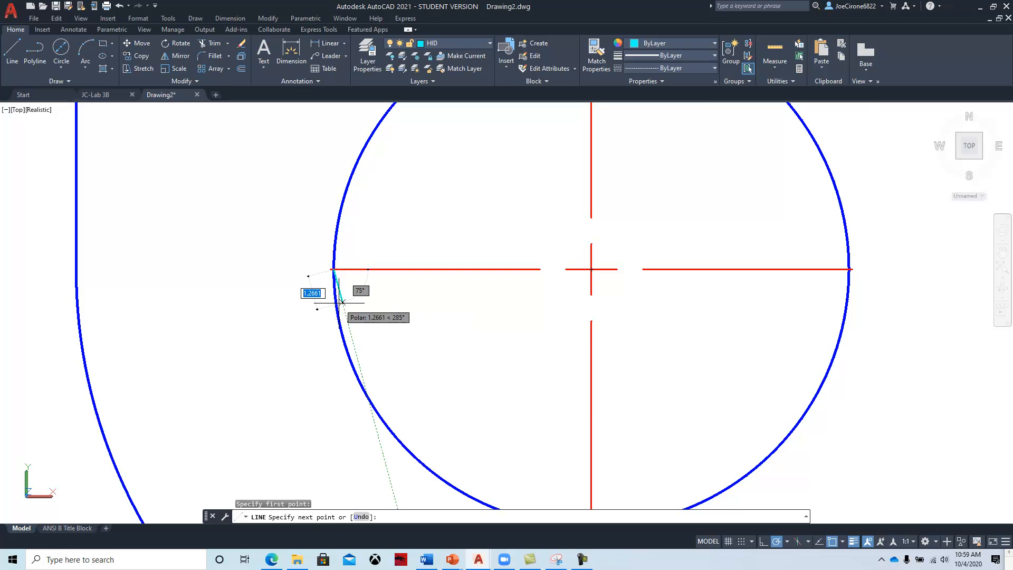
scroll(330, 332, "down", 2)
middle_click_drag(340, 404, 396, 151)
scroll(422, 195, "down", 6)
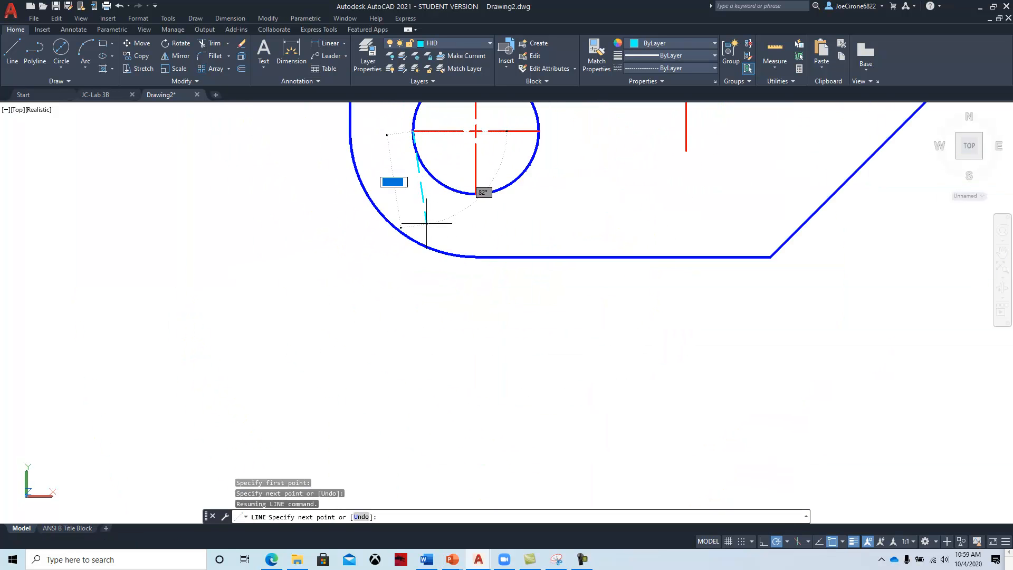
scroll(425, 362, "down", 2)
middle_click_drag(424, 390, 414, 194)
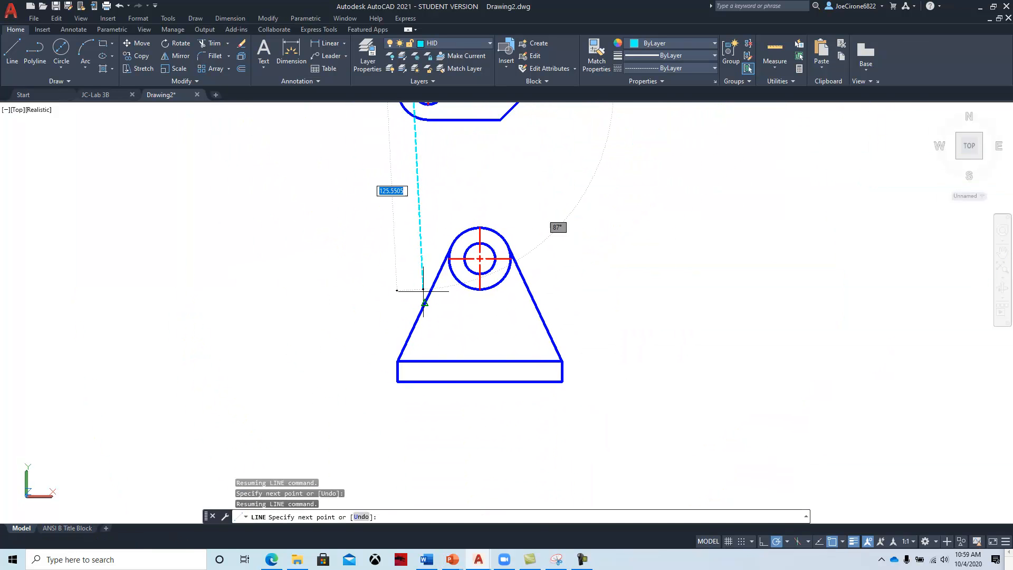
left_click(413, 381)
key("Return")
Draw a second vertical hidden line from the right quadrant of the top view's hole down to the base's bottom edge
middle_click_drag(392, 216, 328, 407)
scroll(368, 332, "up", 6)
right_click(410, 253)
left_click(439, 262)
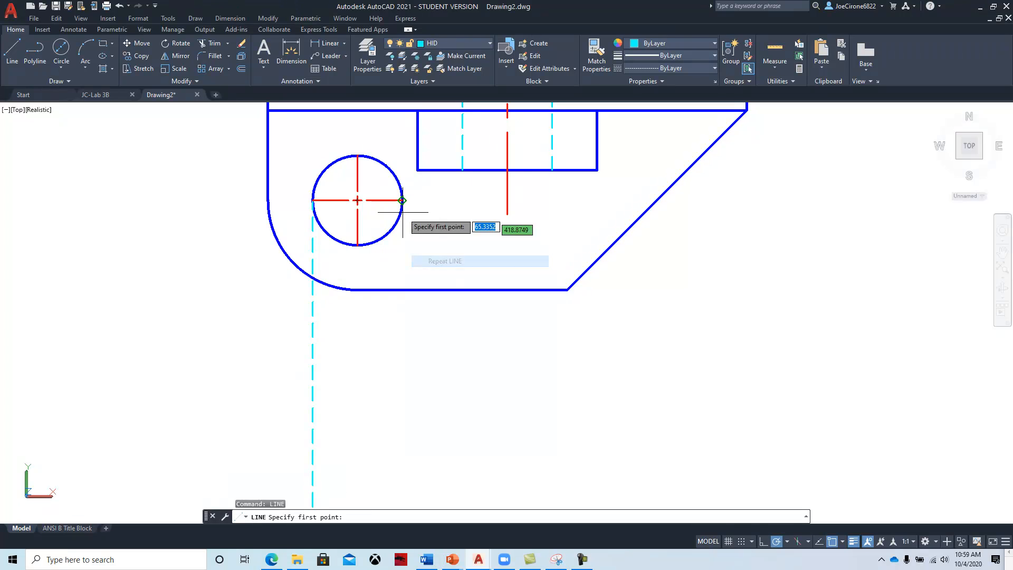
left_click(402, 200)
scroll(403, 335, "down", 4)
middle_click_drag(414, 423, 403, 159)
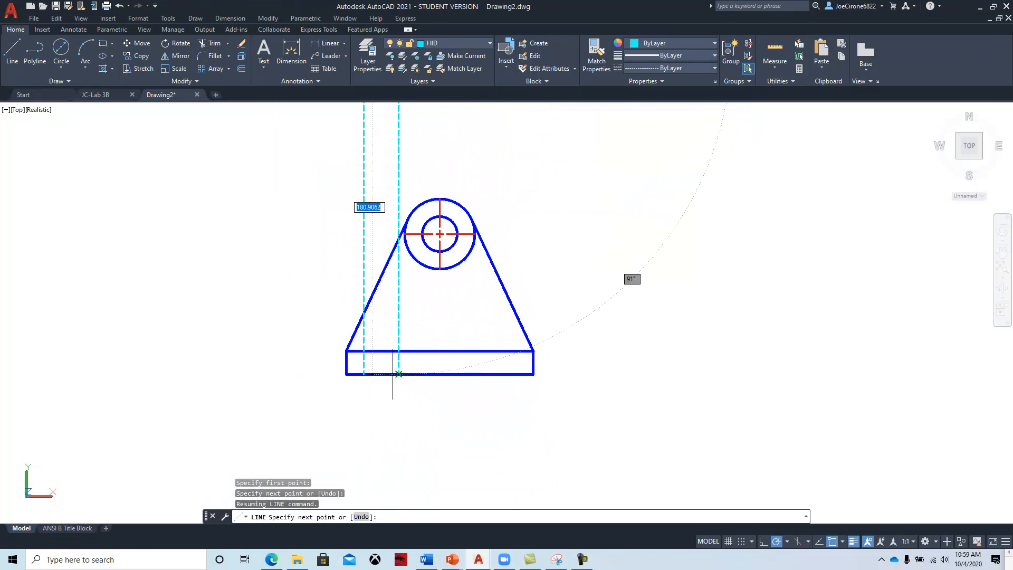
left_click(399, 376)
key("Return")
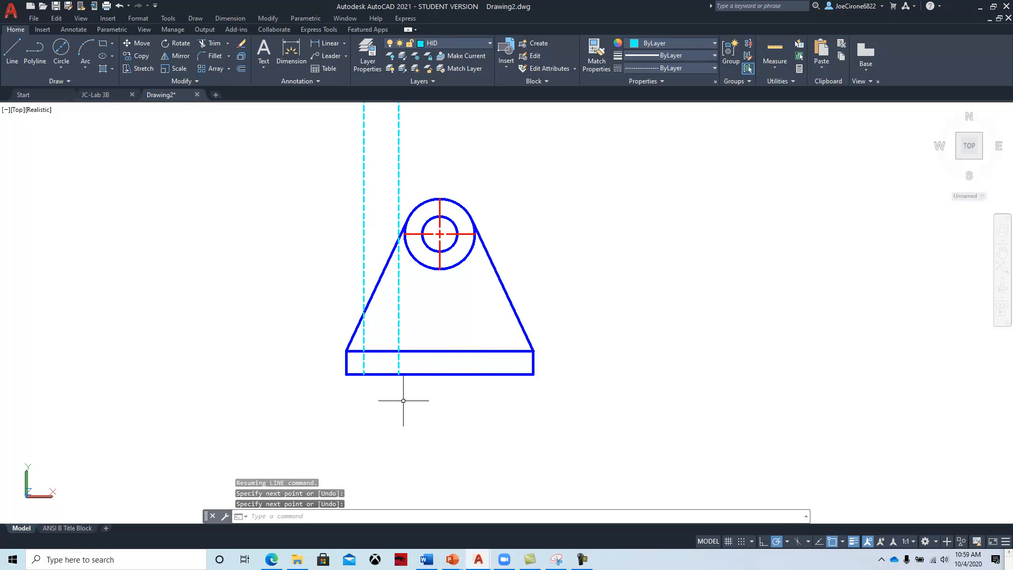
Trim both hidden projection lines above the base so they span only the base thickness in the front view
left_click(212, 45)
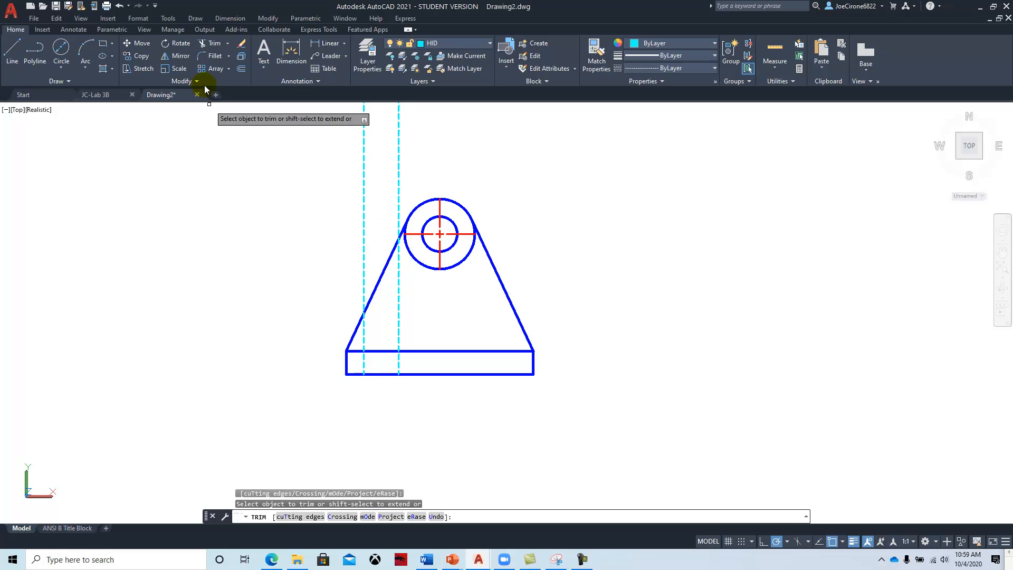
left_click(210, 46)
left_click(280, 253)
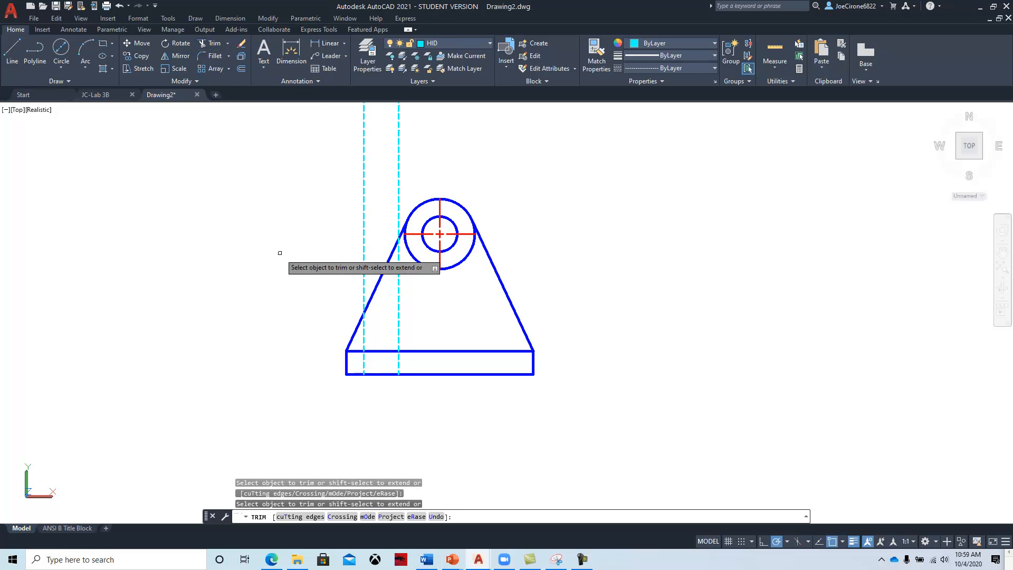
left_click(415, 313)
left_click(384, 329)
left_click(378, 333)
left_click(359, 339)
left_click(322, 208)
left_click(422, 136)
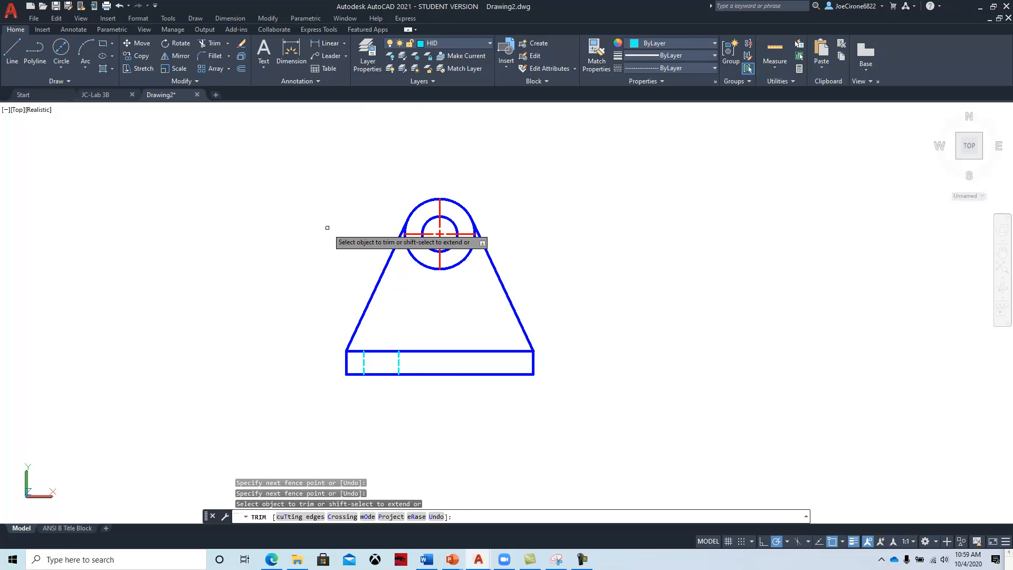
key("Escape")
On the CEN layer, draw a vertical line from the bottom of the top view's hole to just below the front view's base
left_click(464, 46)
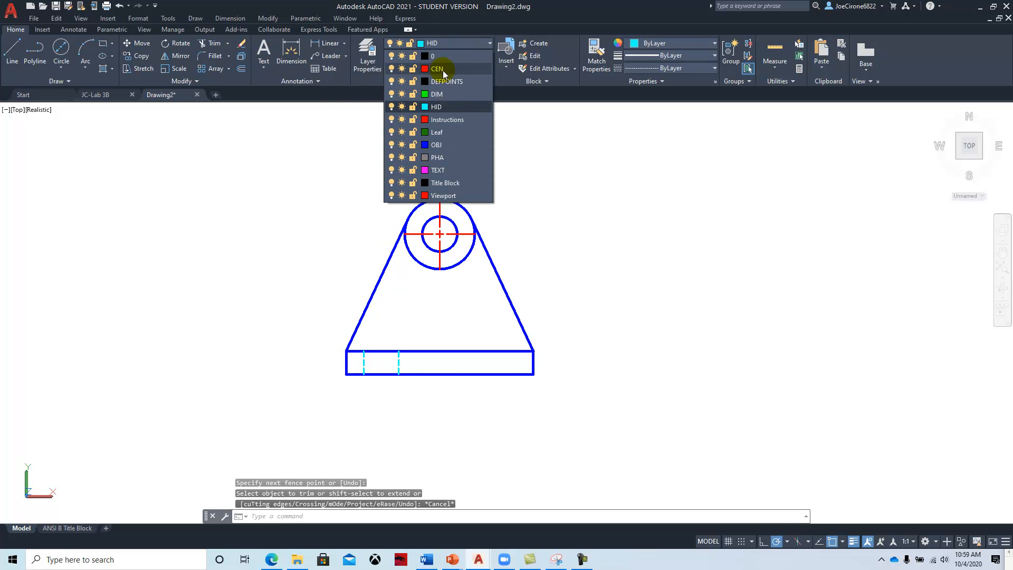
left_click(11, 50)
middle_click_drag(290, 177, 283, 352)
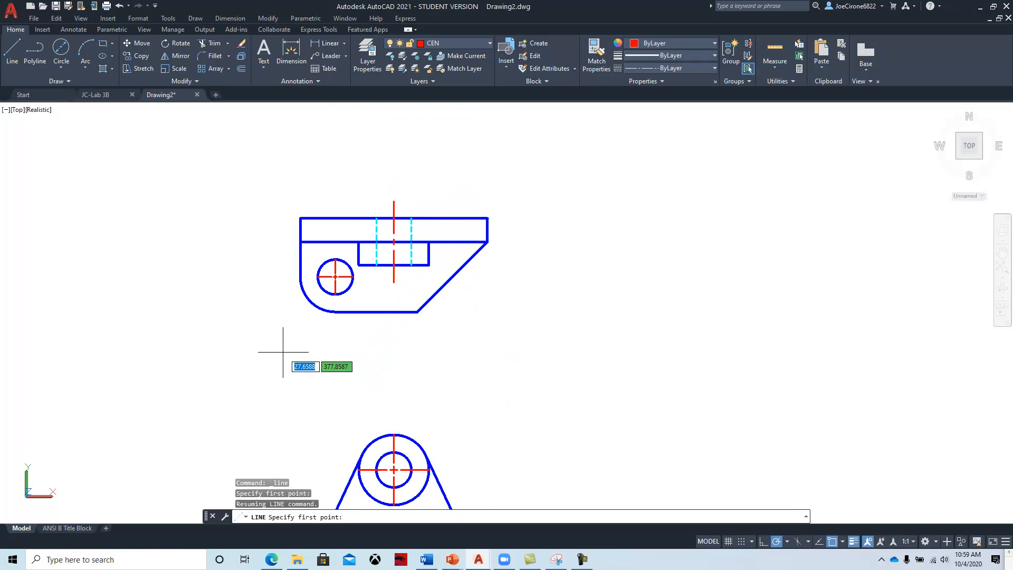
left_click(335, 294)
middle_click_drag(362, 380, 441, 70)
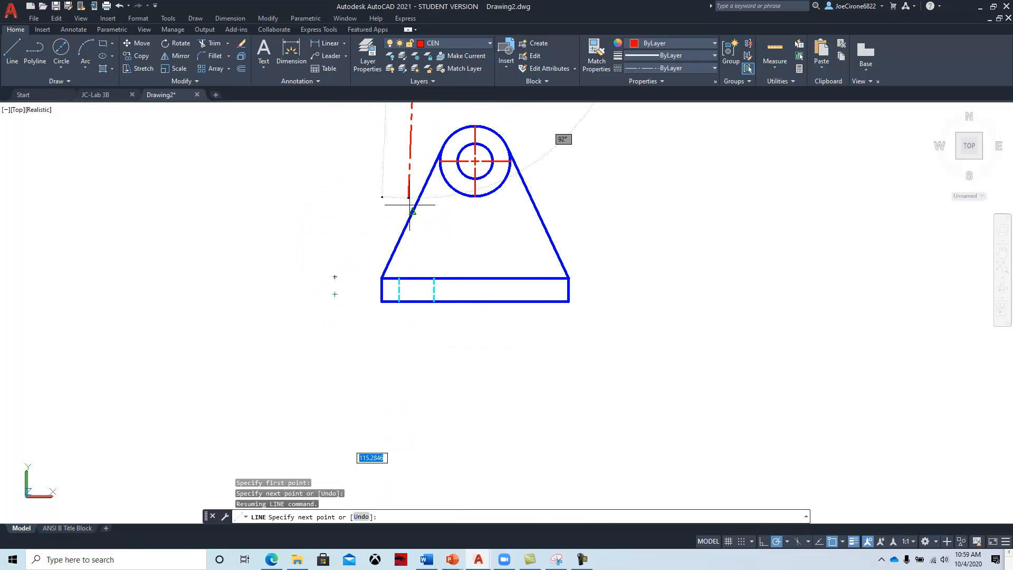
left_click(417, 311)
key("Return")
Shorten the base-hole centerline by stretching its upper end down to just above the front view's base
left_click(417, 252)
mouse_move(332, 210)
middle_mouse_down()
mouse_move(314, 338)
mouse_move(346, 211)
mouse_move(332, 239)
middle_mouse_up()
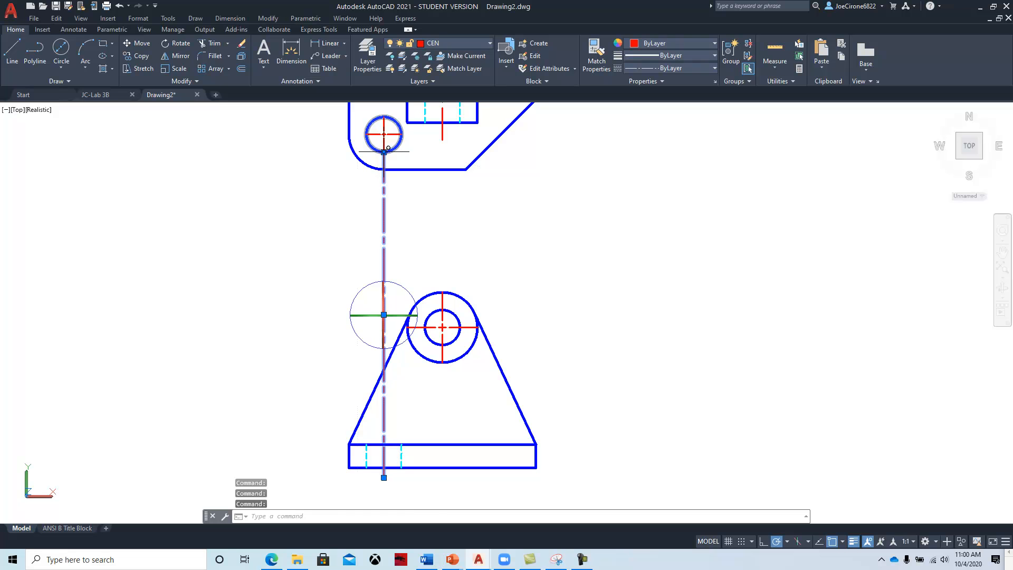
left_click(383, 152)
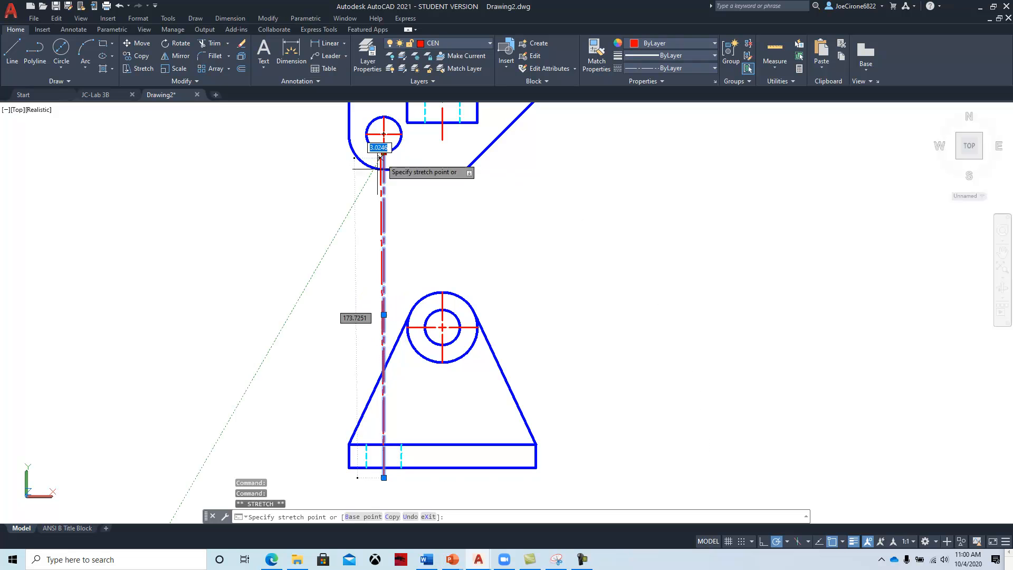
left_click(384, 429)
key("Escape")
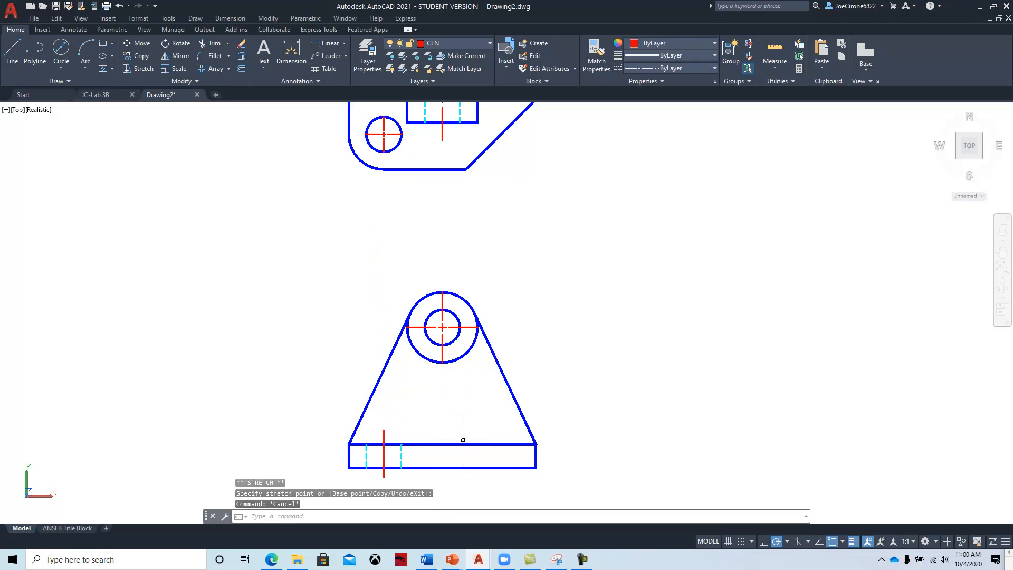
Lengthen the base-hole centerline by stretching its upper end slightly farther above the front view's base
middle_click_drag(437, 441, 376, 325)
left_click(376, 325)
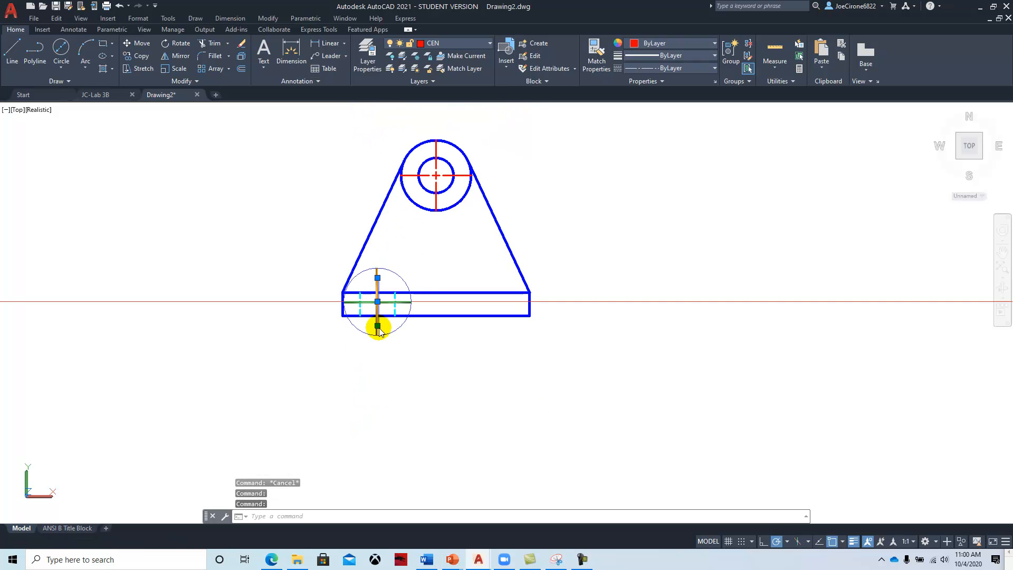
left_click(377, 326)
left_click(378, 325)
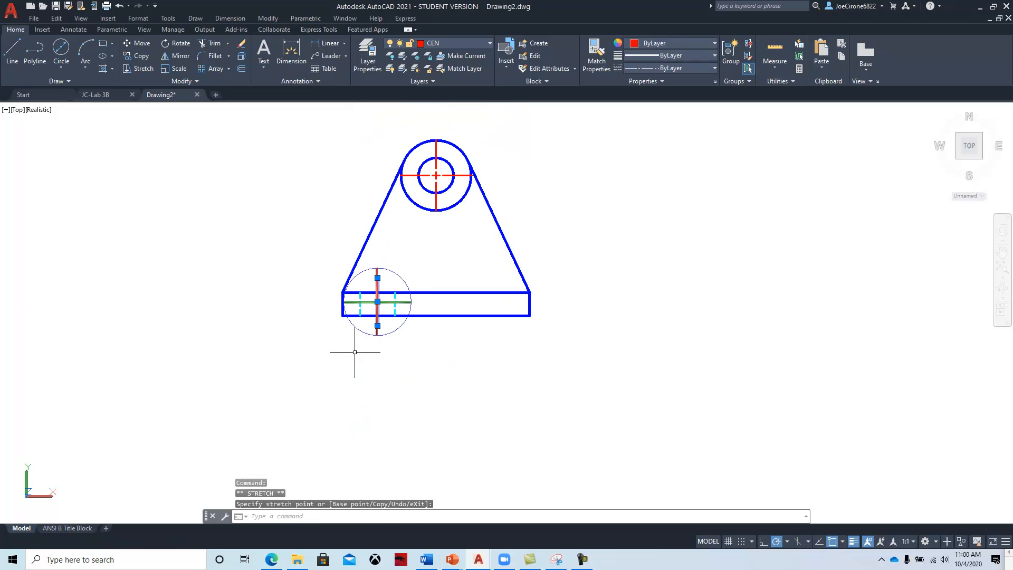
scroll(378, 271, "up", 5)
key("Escape")
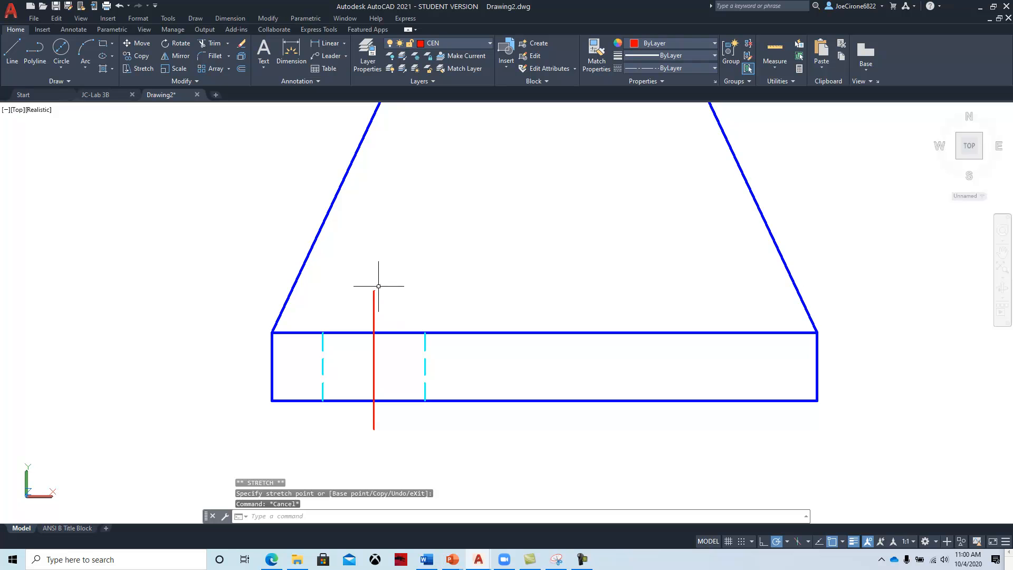
left_click(373, 296)
left_click(373, 291)
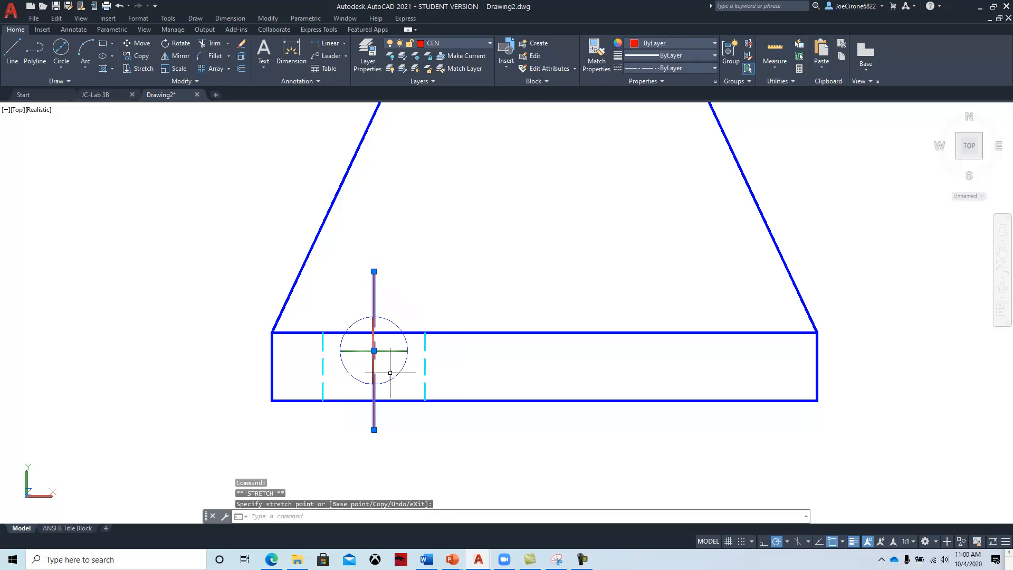
key("Escape")
Stretch the lower end of the base-hole centerline slightly farther below the front view's base
scroll(377, 422, "down", 2)
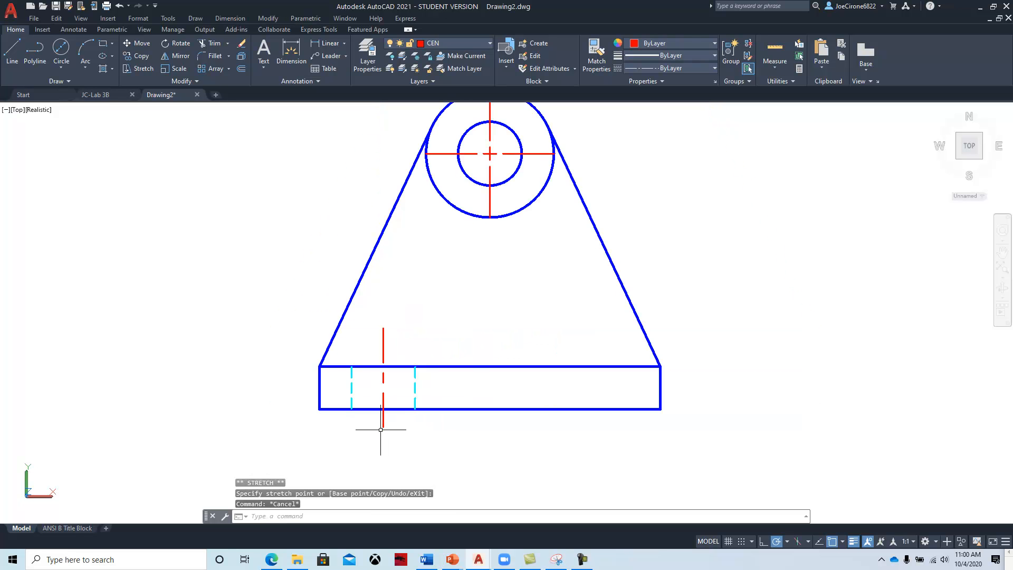
left_click(382, 425)
left_click(383, 427)
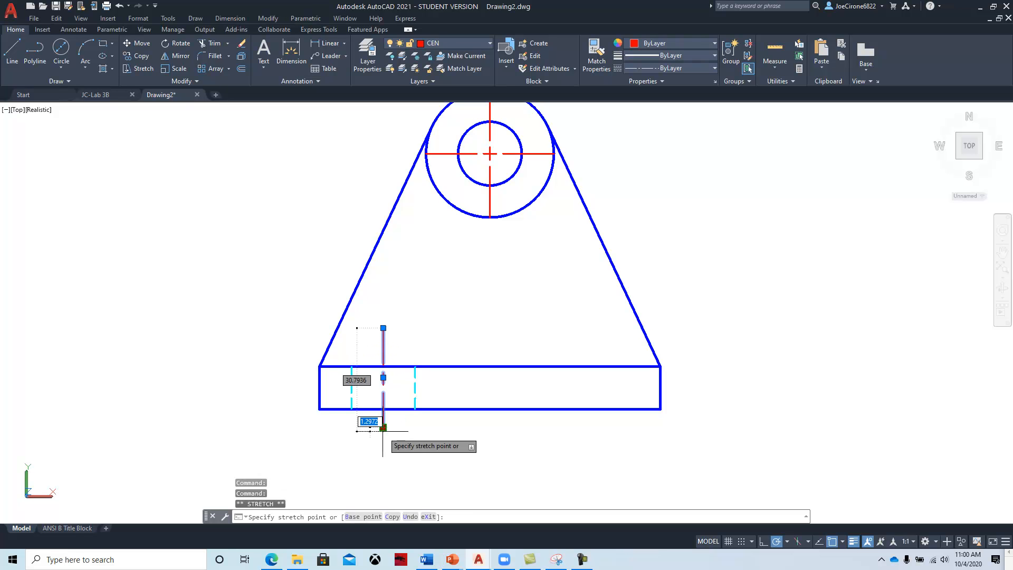
left_click(383, 434)
key("Escape")
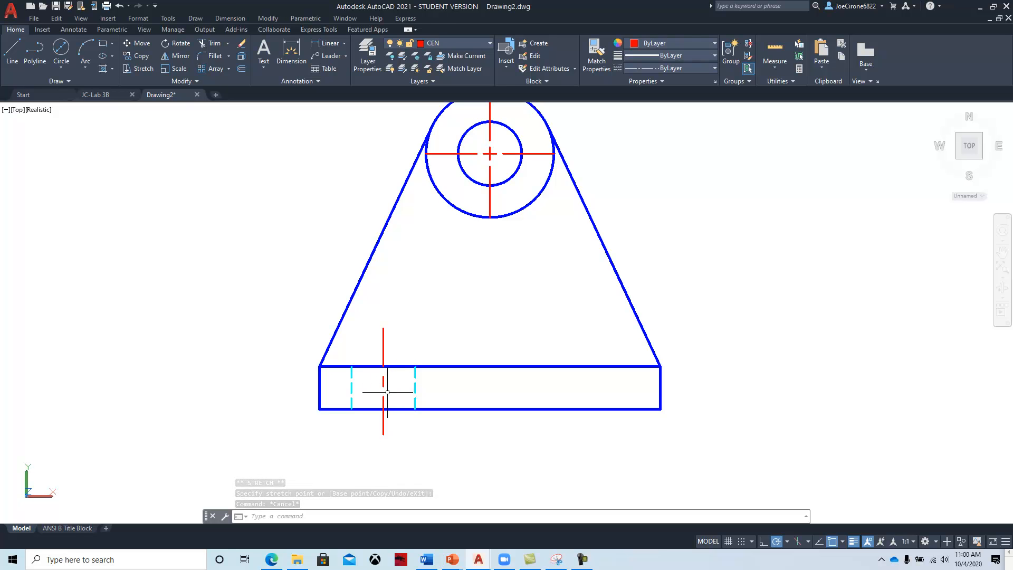
Switch to the lab PDF in the browser to check the Shaft Support in Figure 3.52, and return to both views in AutoCAD
scroll(452, 386, "down", 2)
middle_click_drag(452, 386, 389, 347)
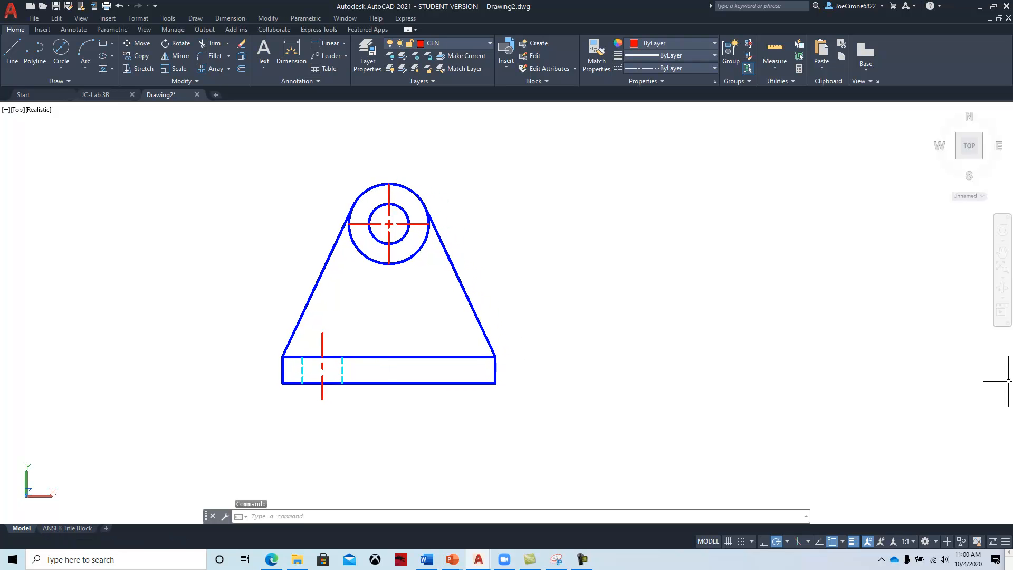
key("alt+Tab")
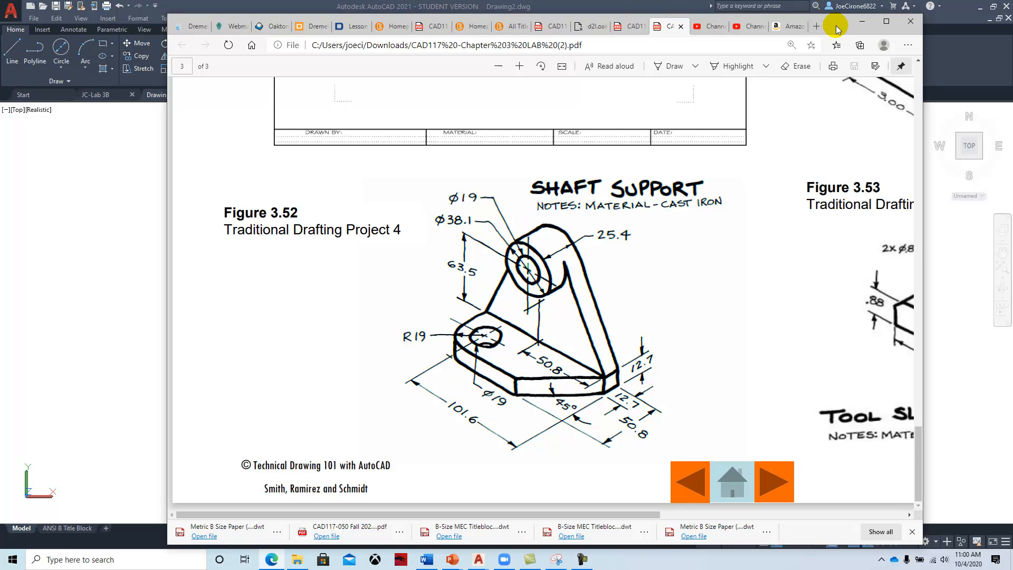
left_click(862, 21)
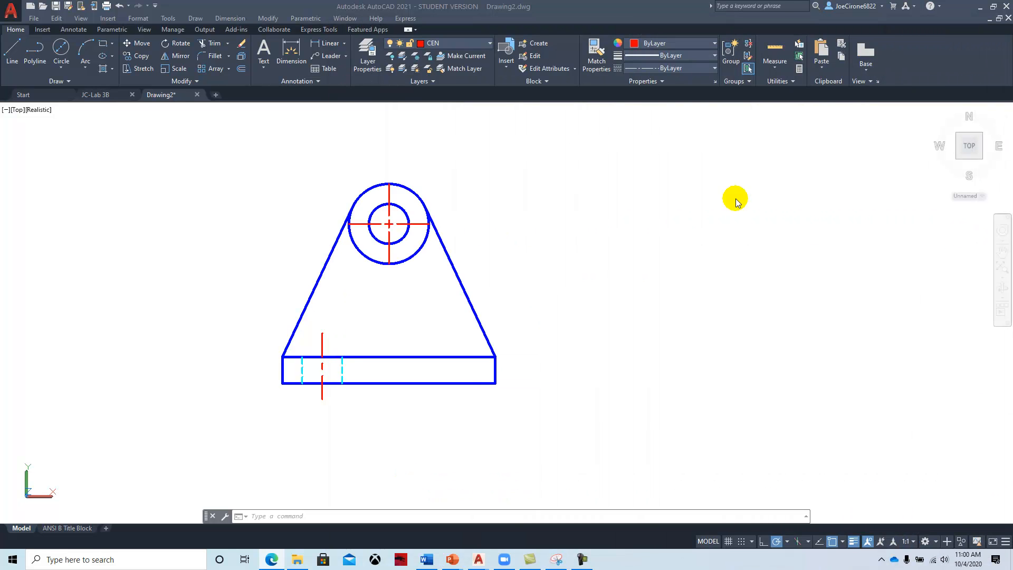
scroll(562, 308, "up", 7)
scroll(452, 275, "down", 8)
left_click(430, 272)
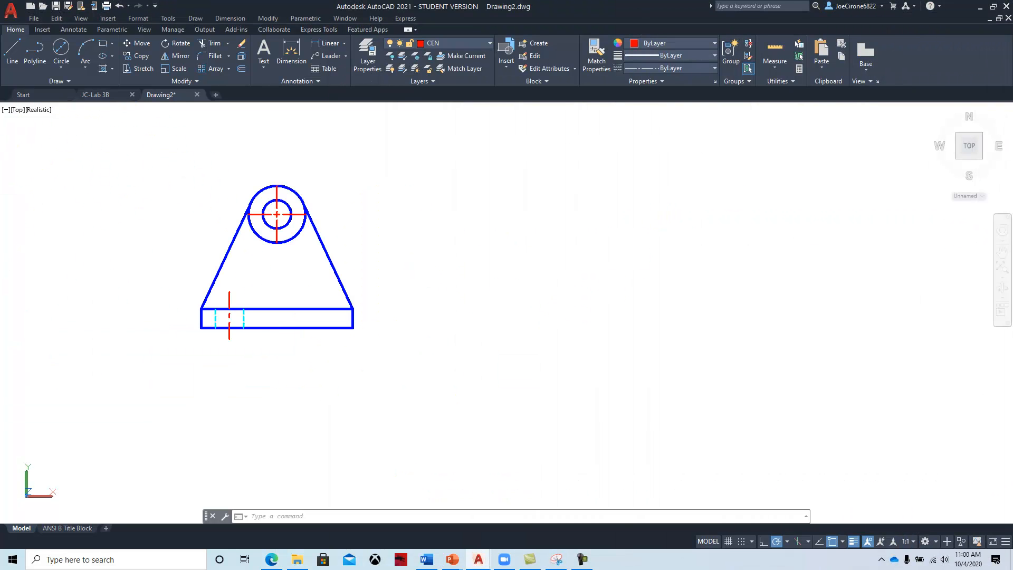
mouse_move(323, 243)
middle_mouse_down()
mouse_move(435, 276)
mouse_move(515, 358)
middle_mouse_up()
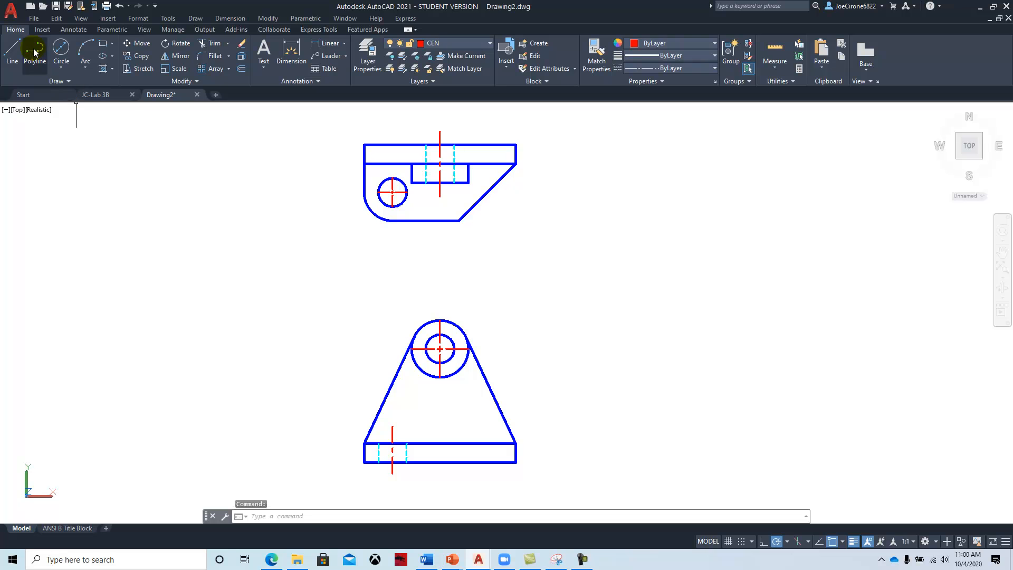
On the OBJ layer, draw a vertical line from the top view's lower angled-edge corner to the front view base's bottom edge
left_click(11, 51)
key("Escape")
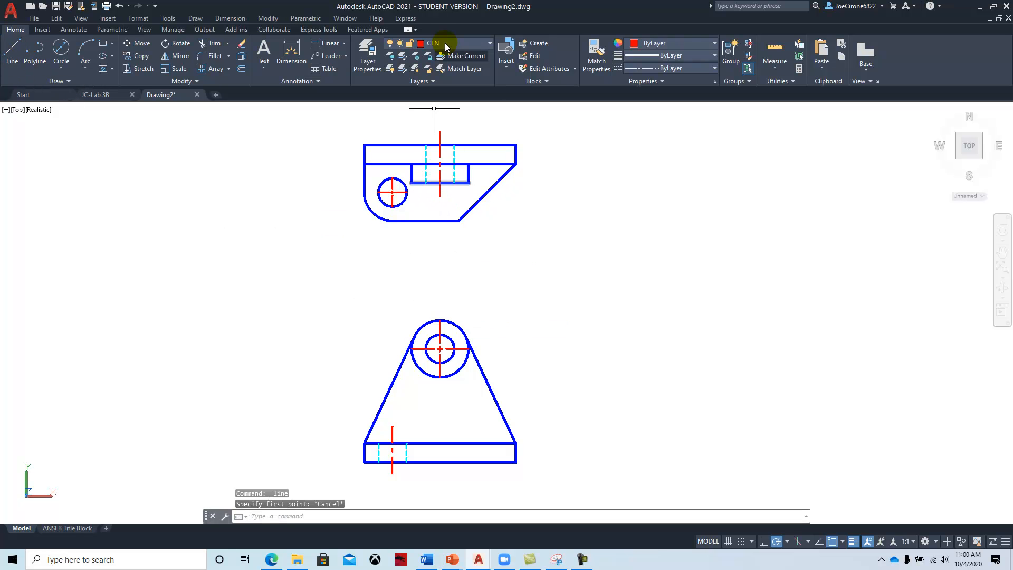
left_click(455, 42)
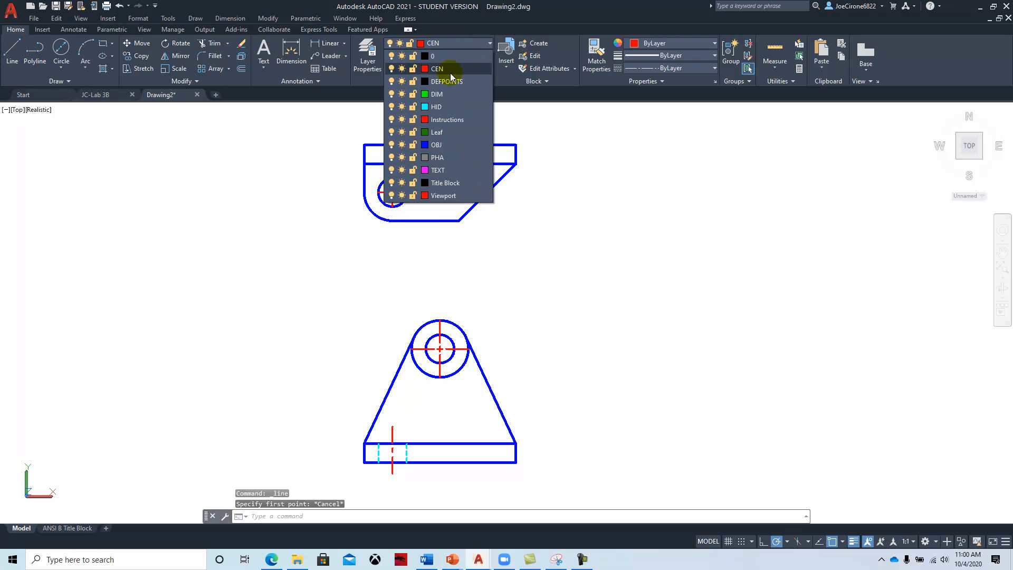
left_click(452, 145)
left_click(11, 51)
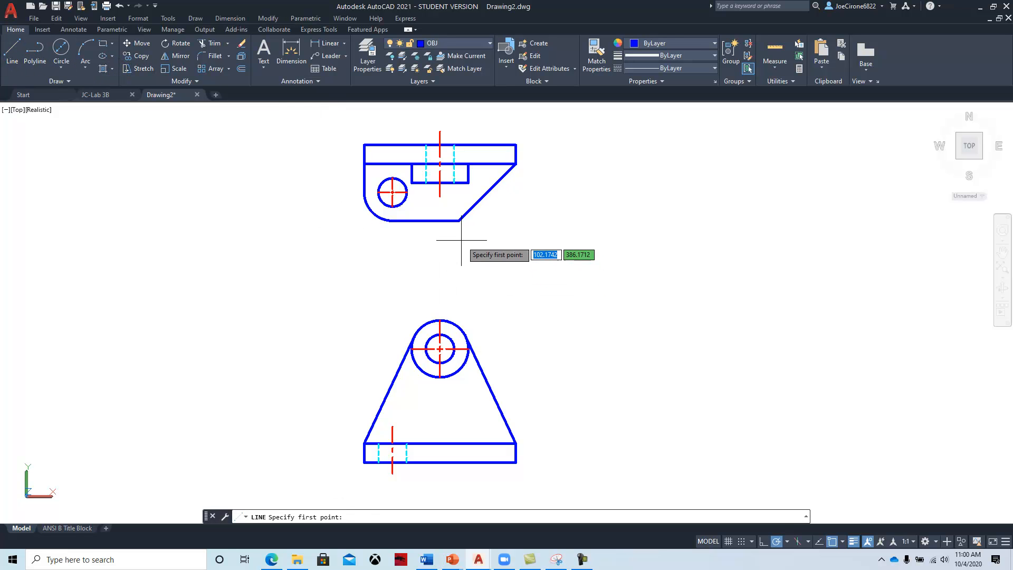
left_click(459, 221)
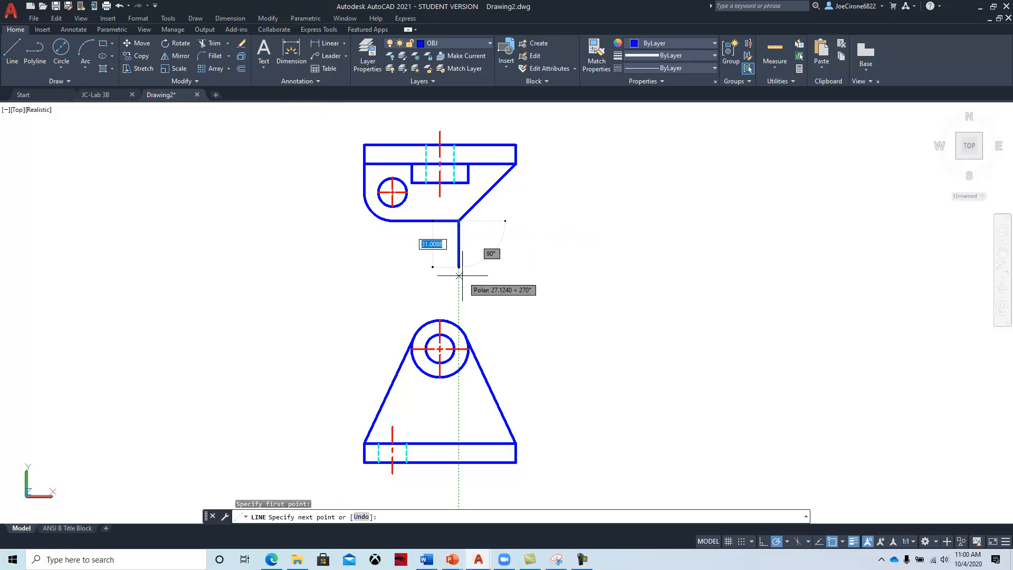
left_click(459, 457)
key("Return")
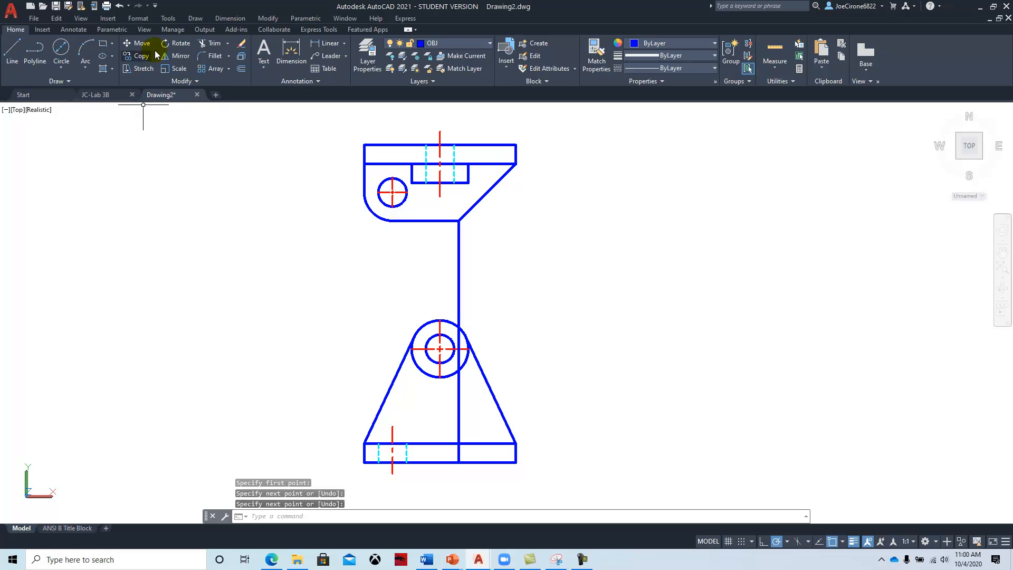
Shorten the projected corner line by stretching its upper end down to the base's top edge in the front view
left_click(459, 249)
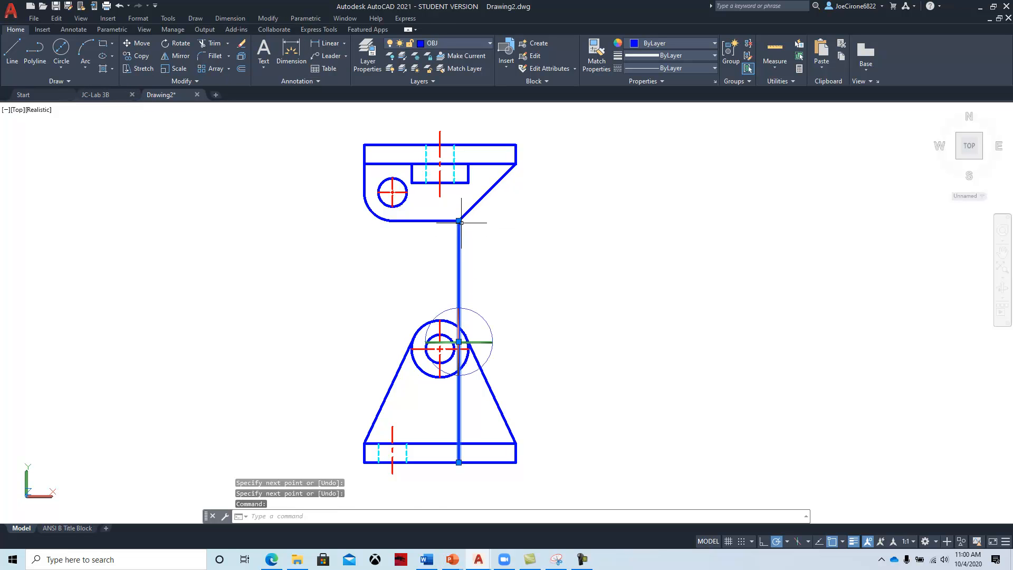
left_click(459, 221)
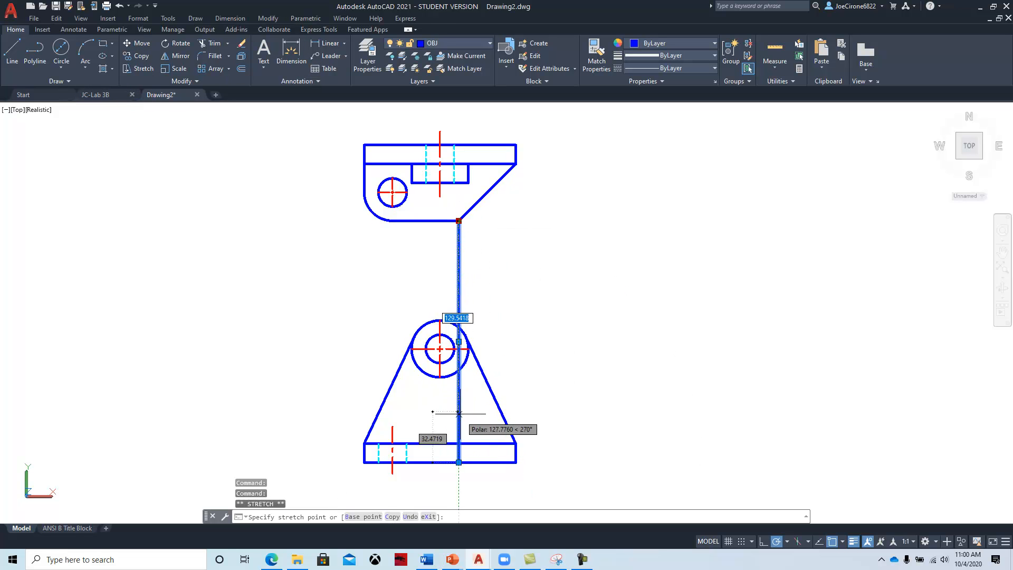
key("Escape")
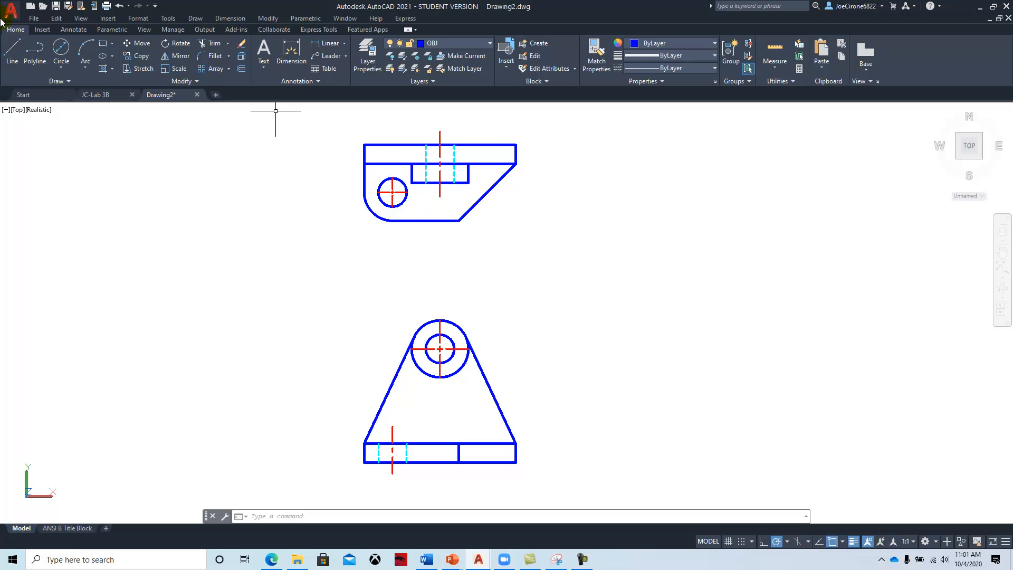
Start a horizontal line to the right of the top view, aligned with its front edge
left_click(10, 52)
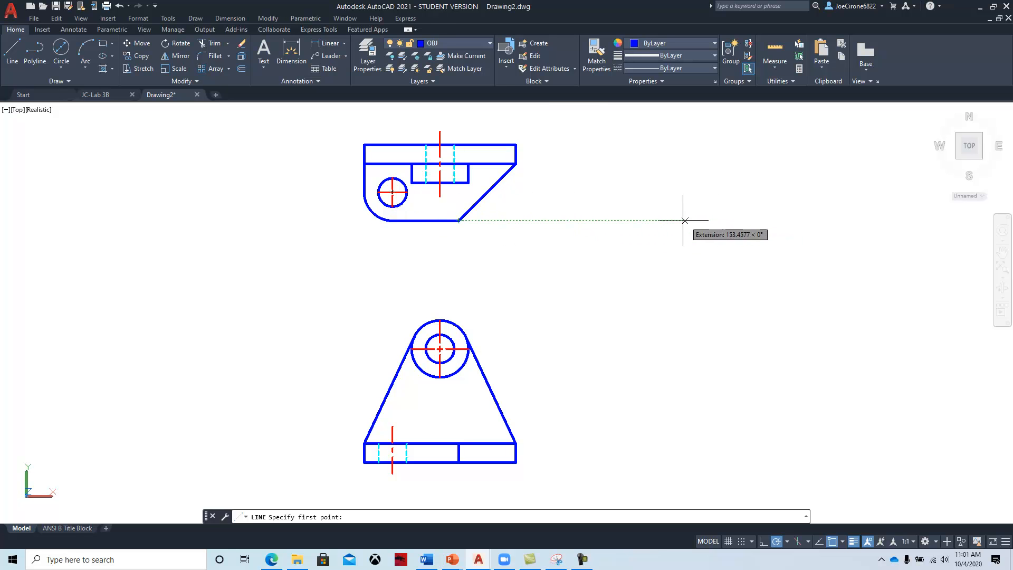
left_click(612, 221)
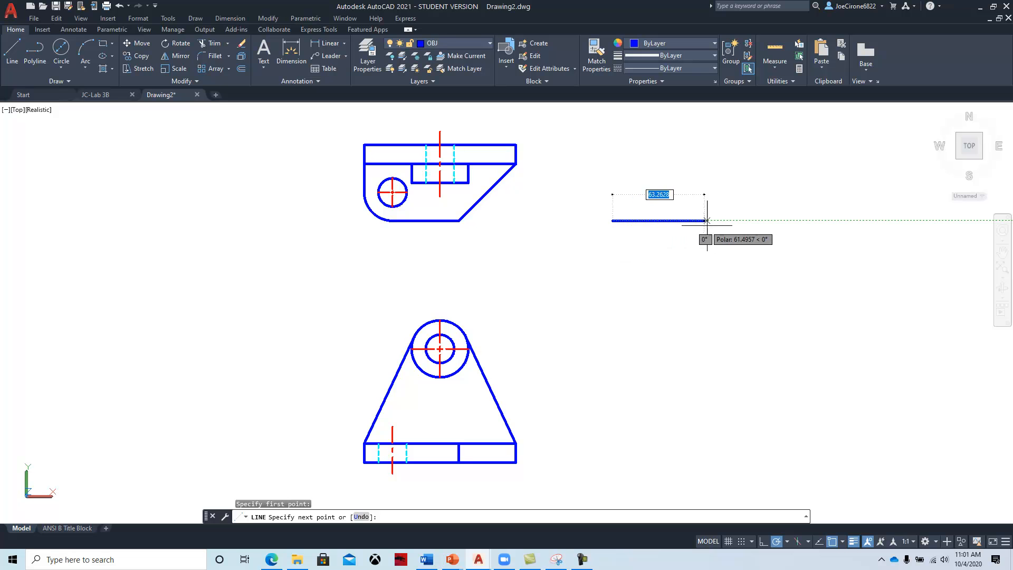
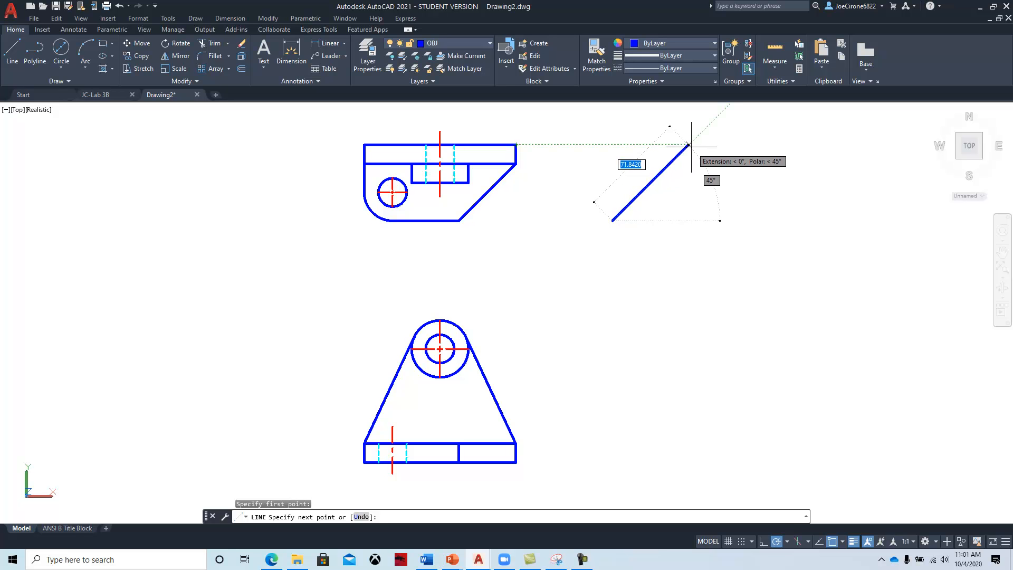
Finish the 45° miter line level with the top view's upper edge and extend a horizontal baseline rightward from the front view's bottom-right corner
left_click(688, 144)
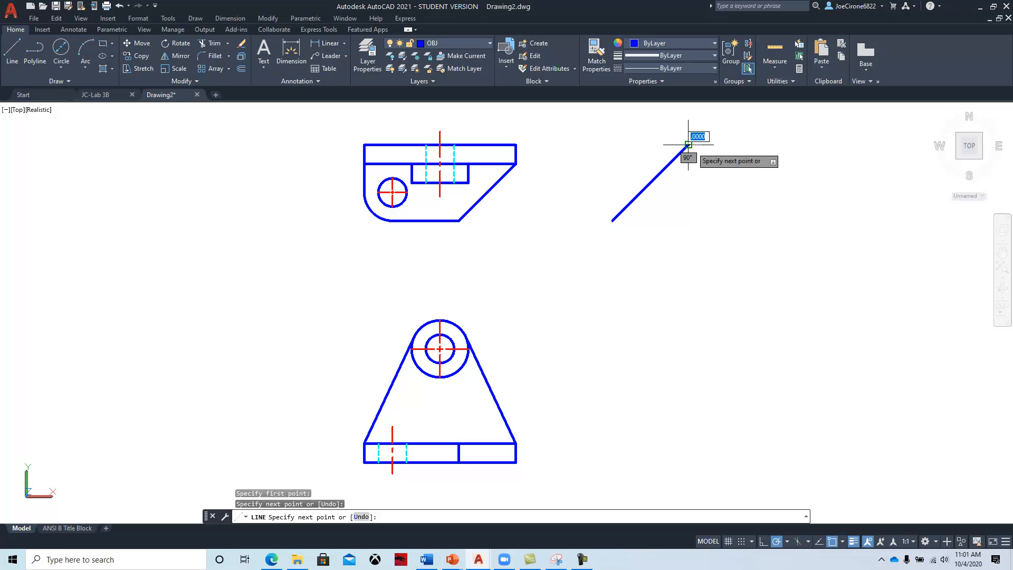
key("Escape")
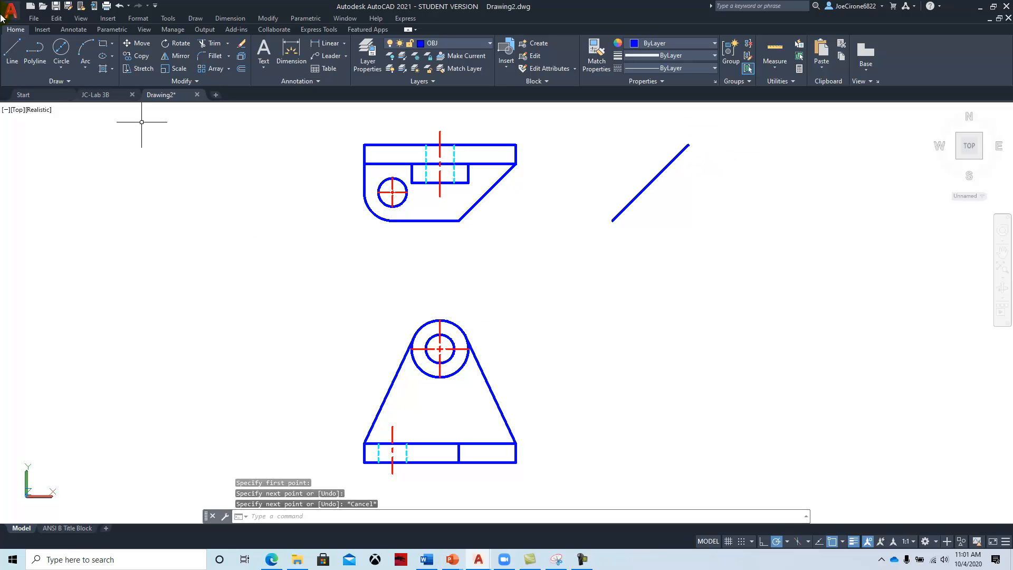
left_click(11, 52)
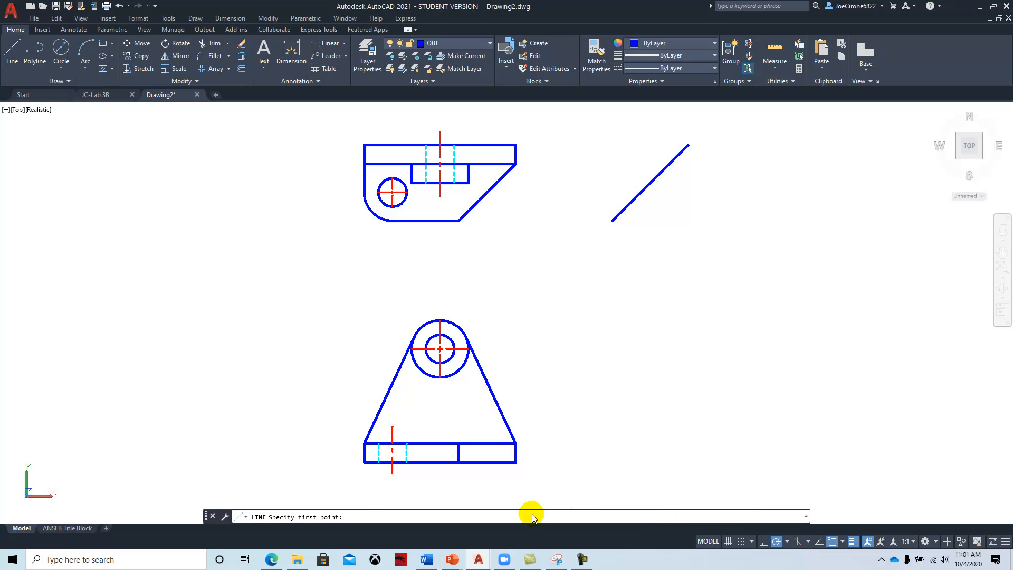
left_click(512, 464)
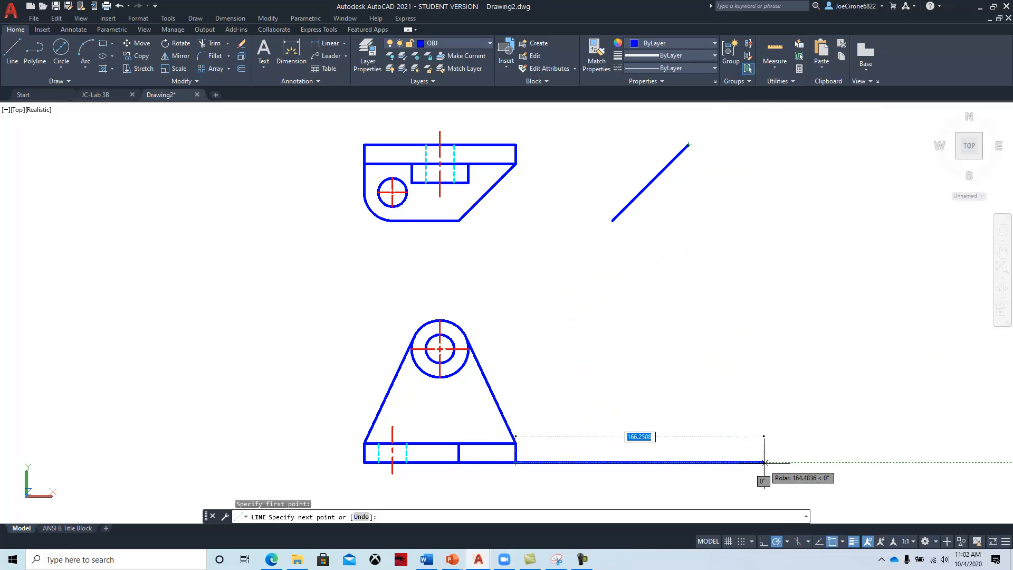
left_click(821, 462)
key("Escape")
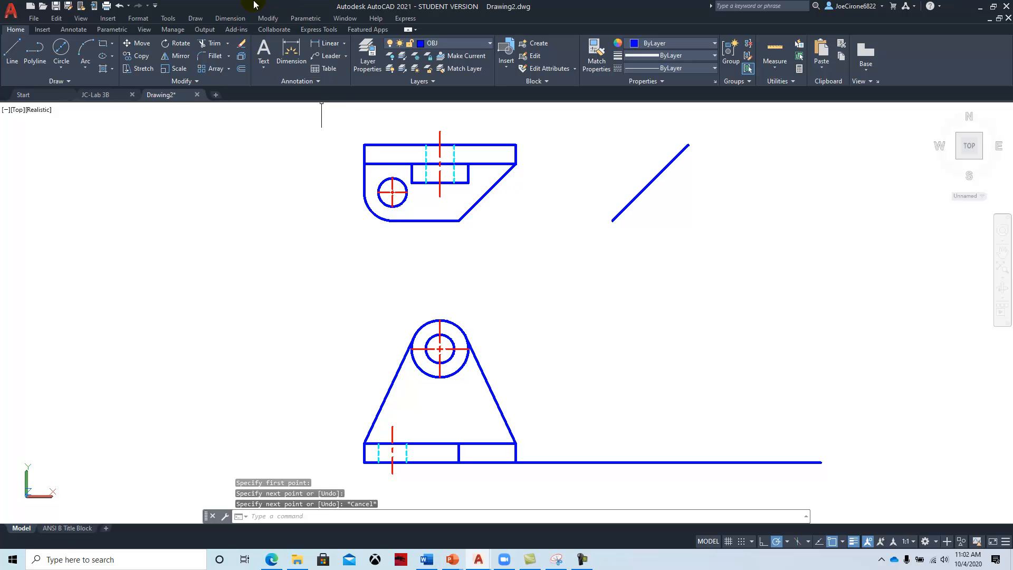
left_click(6, 50)
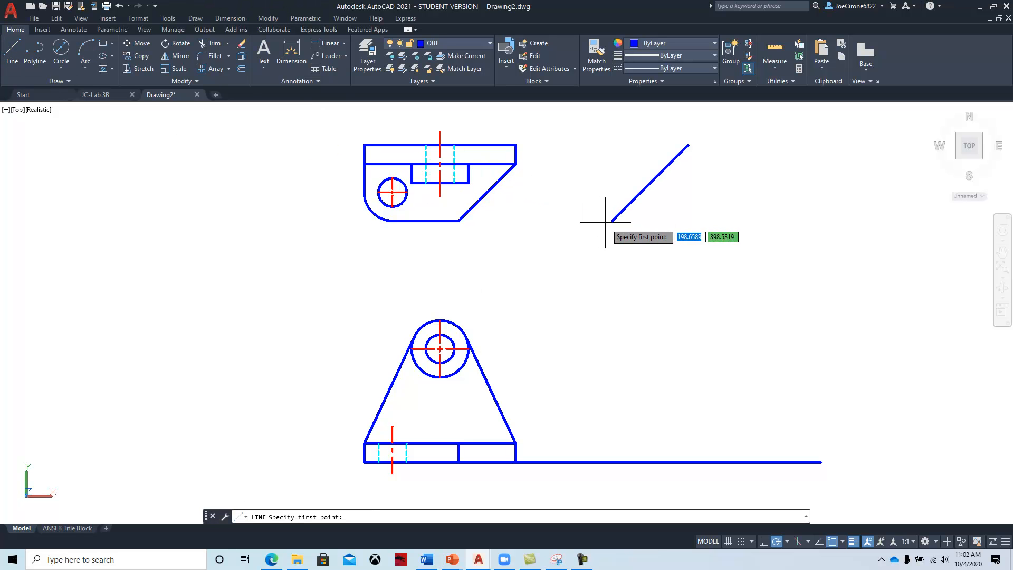
left_click(613, 220)
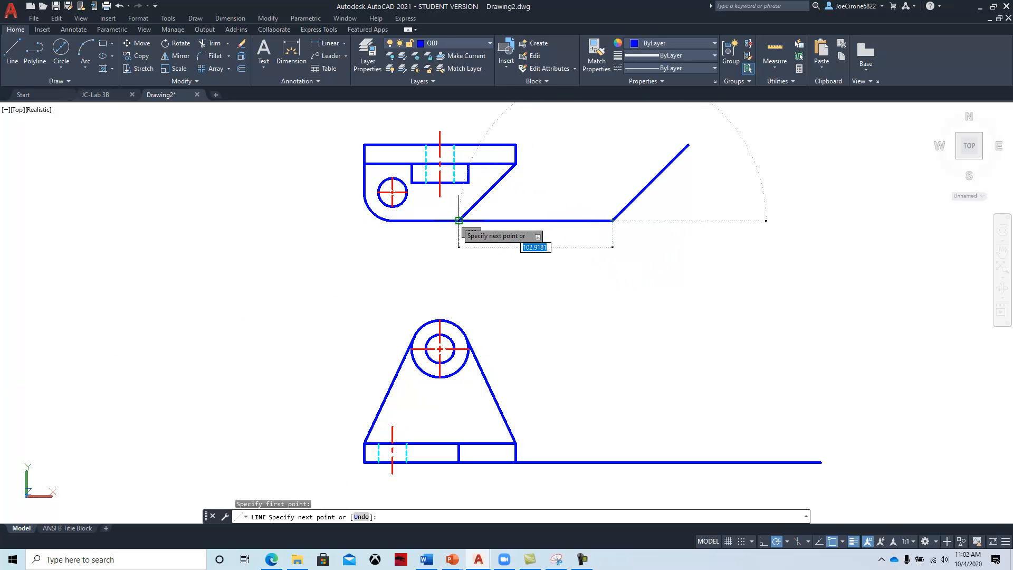
key("Escape")
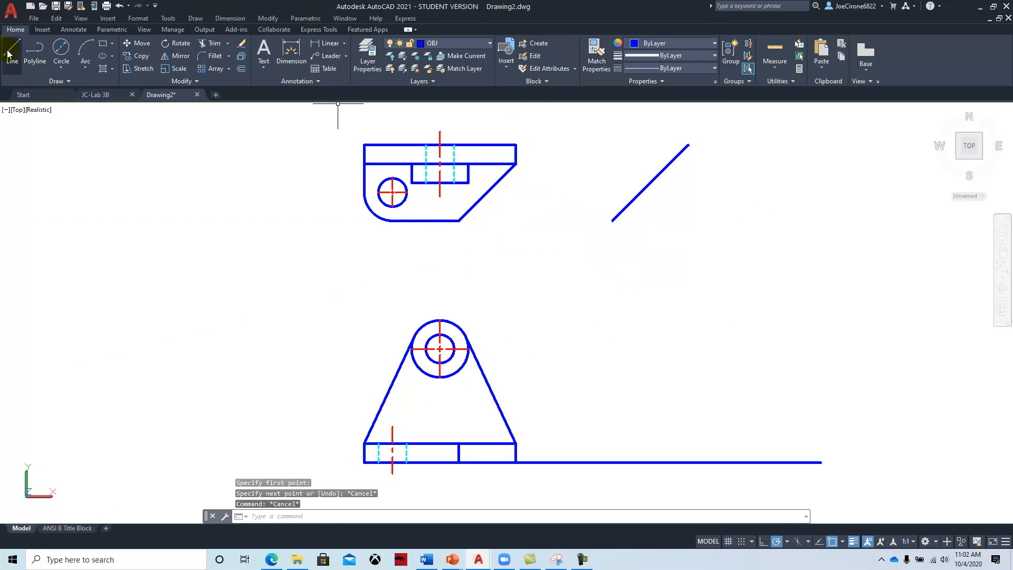
Project the top view's lower edge horizontally to the miter line's lower end, then vertically down to the baseline
left_click(10, 53)
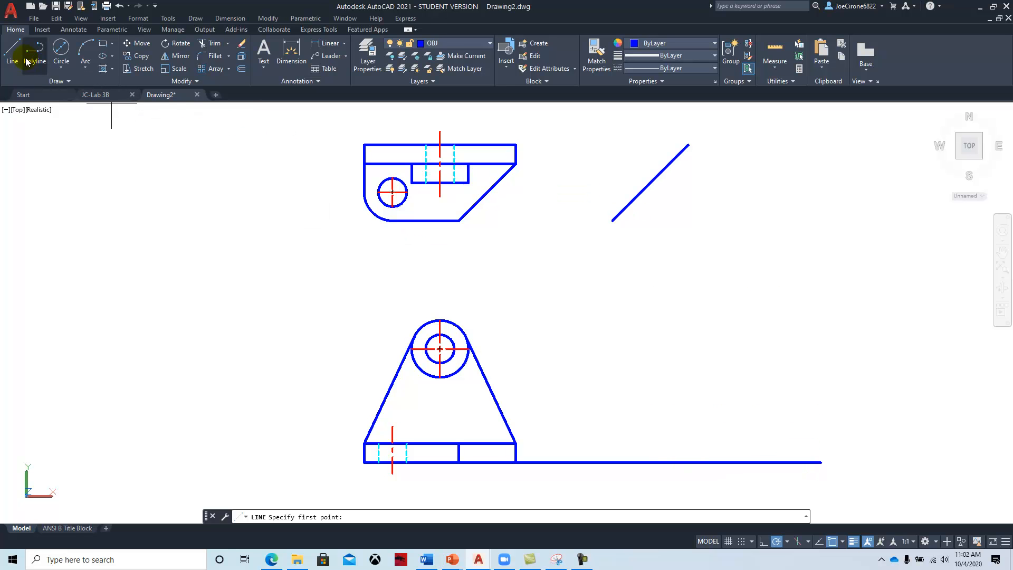
left_click(459, 220)
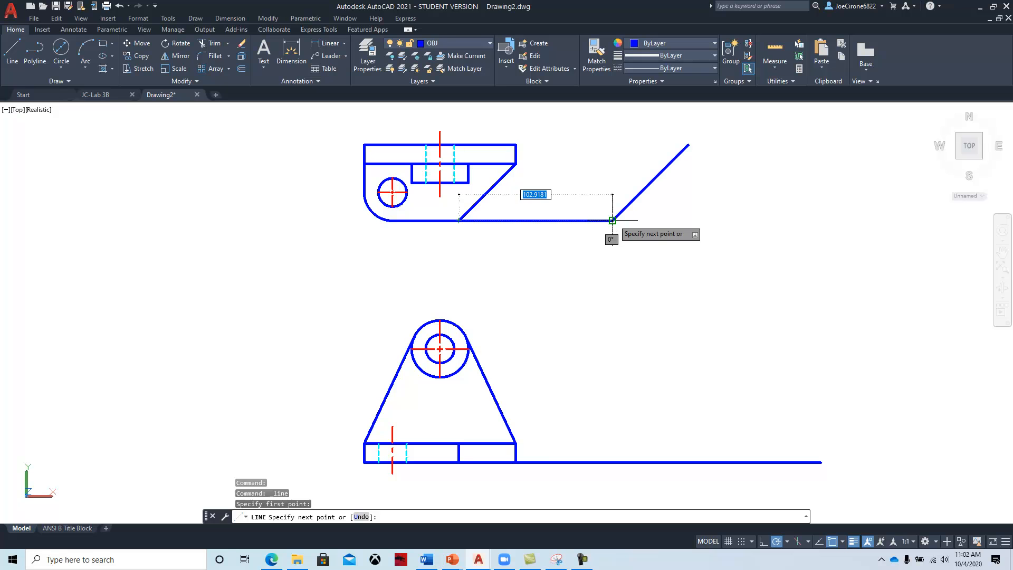
left_click(612, 220)
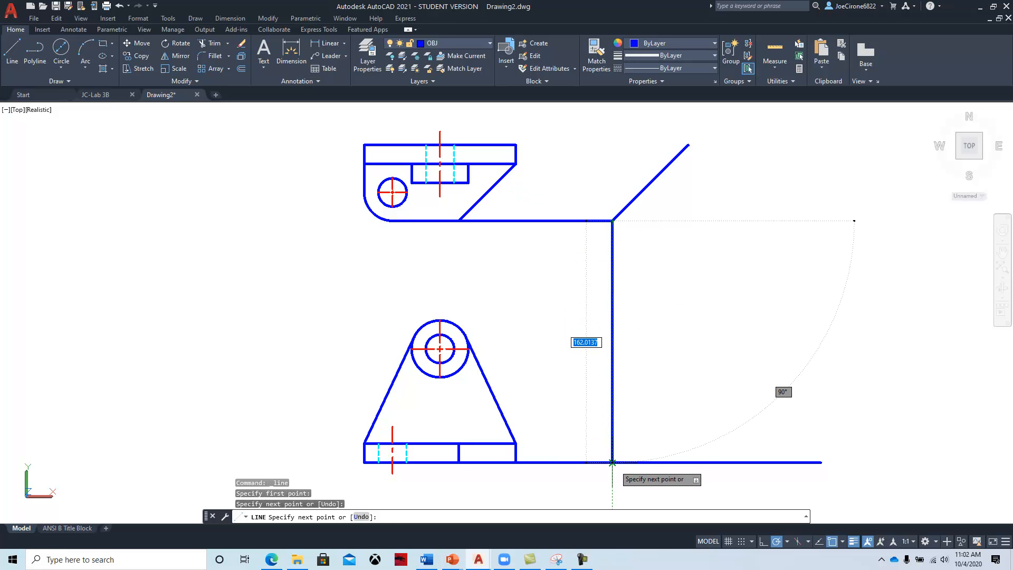
left_click(612, 463)
key("Return")
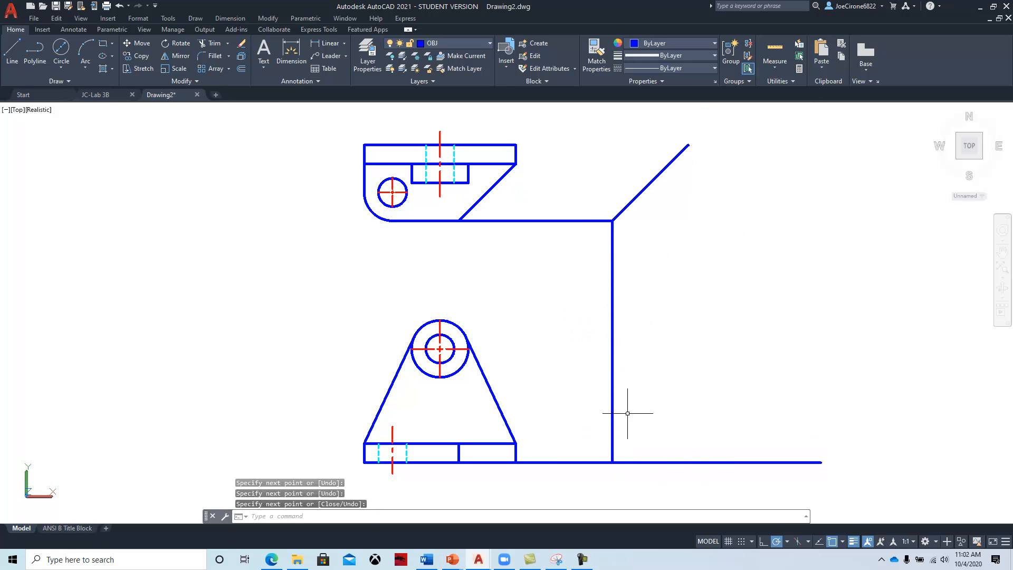
Project the top view's upper-right corner horizontally to the miter line's upper end, then vertically down to the baseline
left_click(11, 47)
left_click(515, 144)
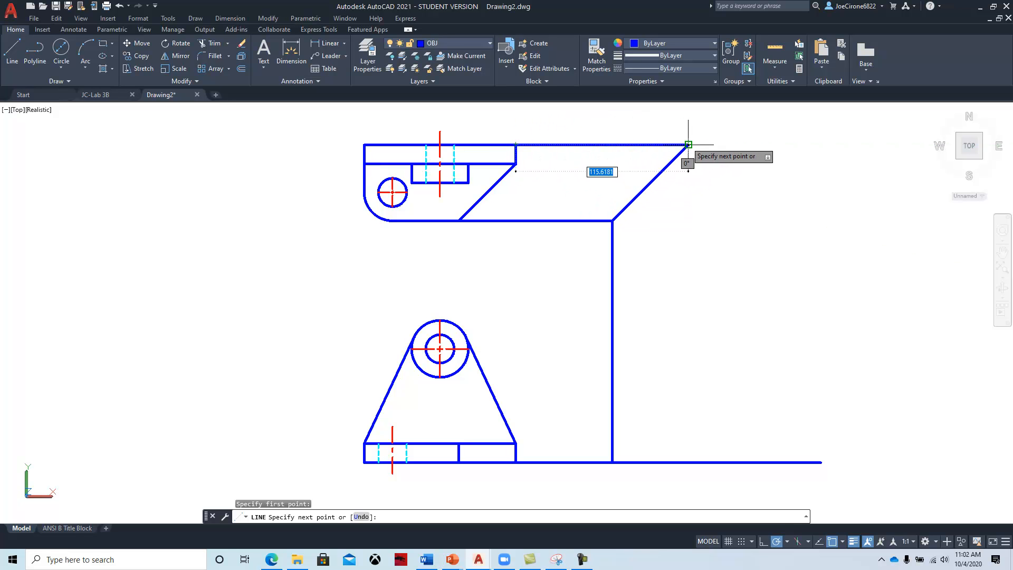
left_click(688, 144)
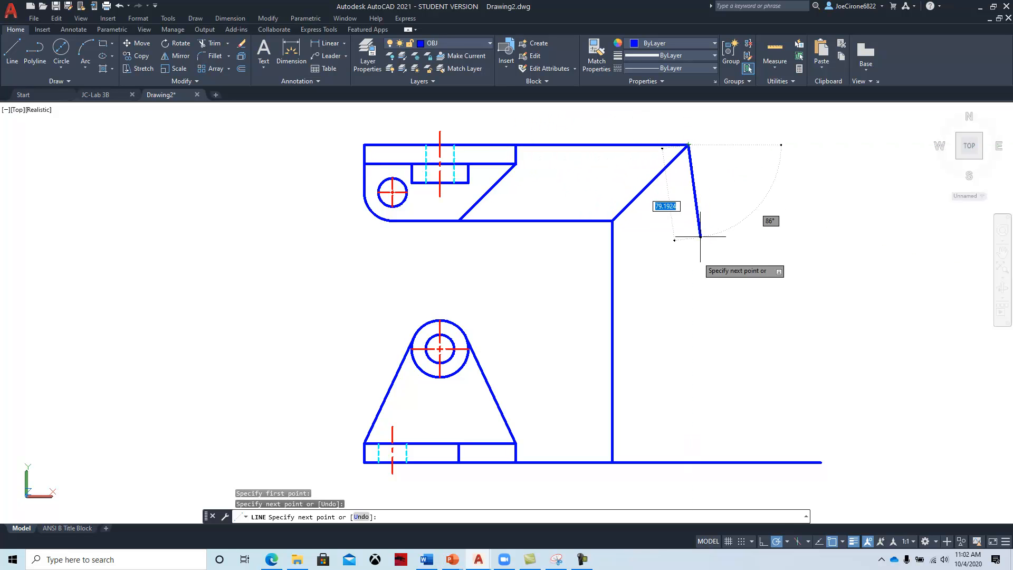
left_click(692, 463)
key("Escape")
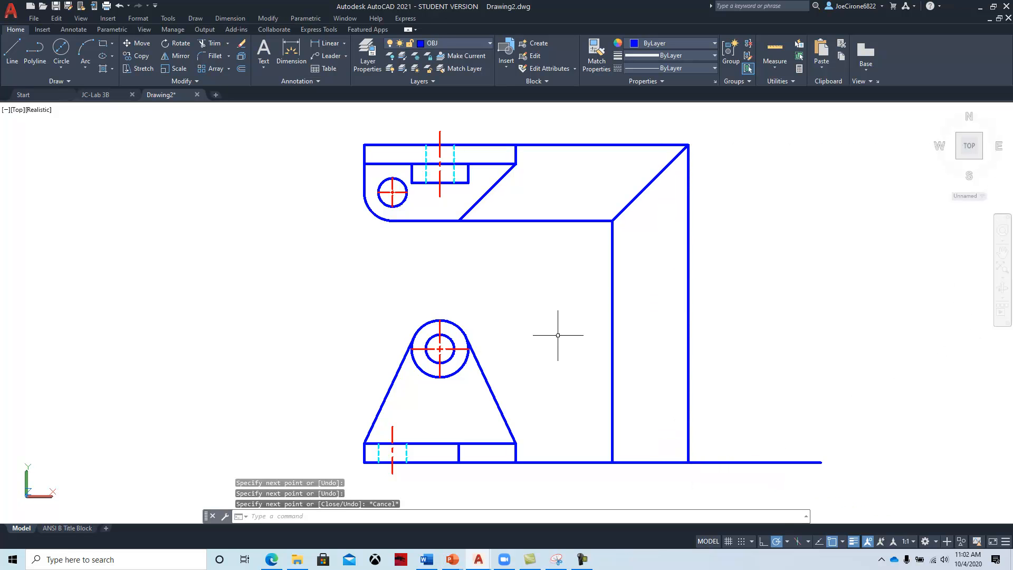
Draw a horizontal projection line from the top of the front view's outer boss circle to the outer vertical line
left_click(15, 55)
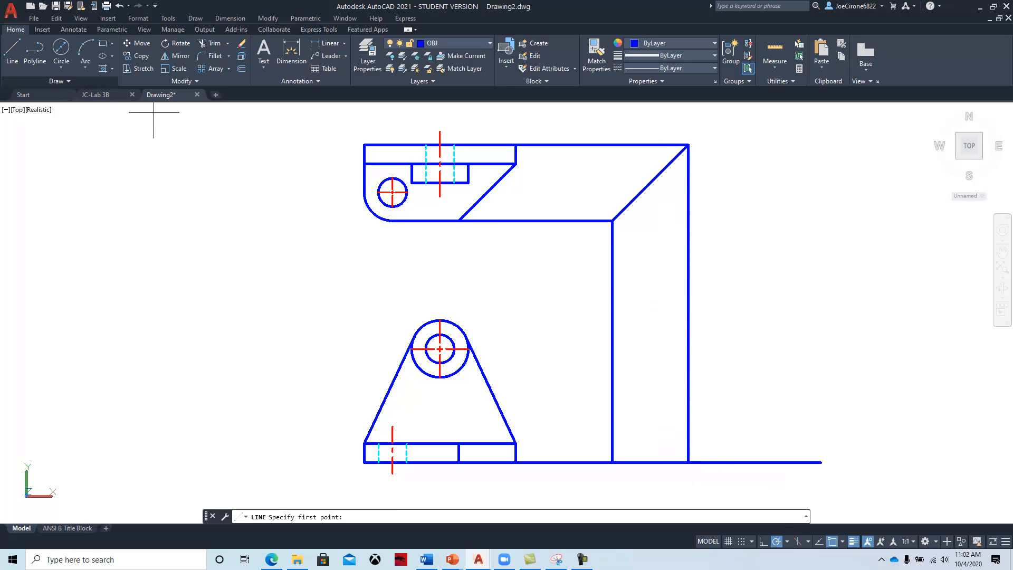
left_click(431, 320)
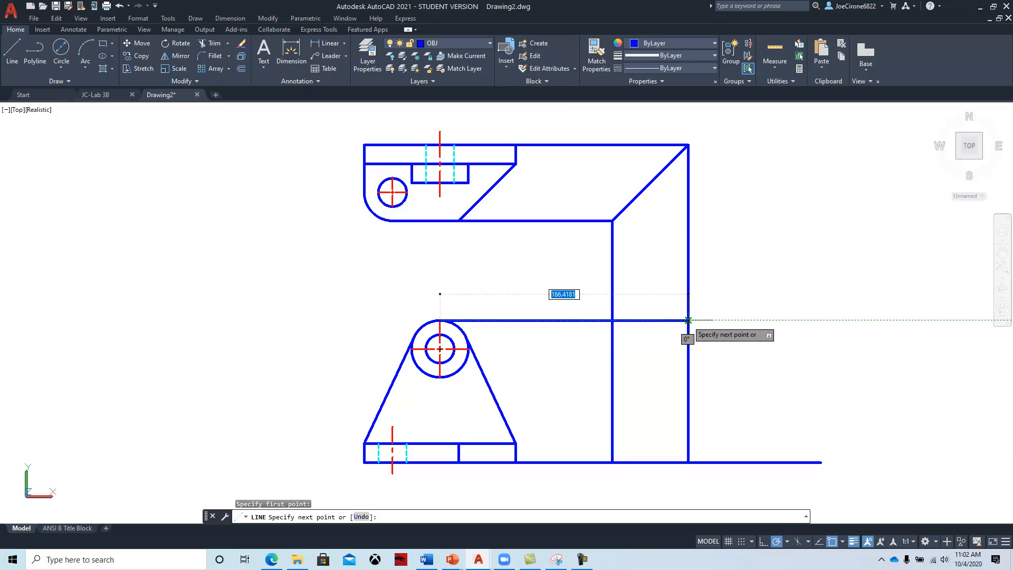
left_click(688, 320)
key("Escape")
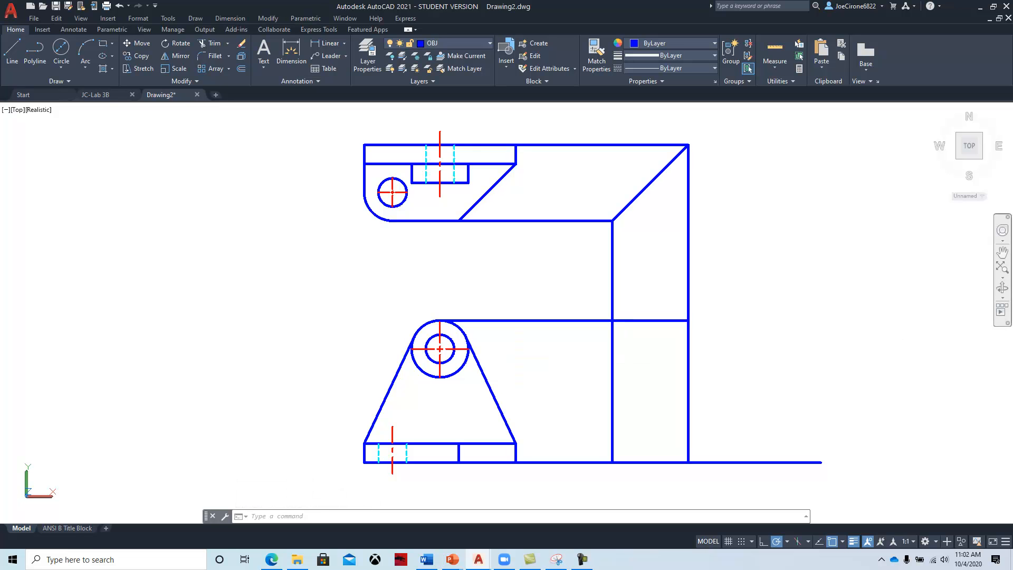
Consult the Shaft Support sketch, then project the bottom of the front view's outer boss circle horizontally to the outer vertical line
left_click_drag(1012, 52, 819, 59)
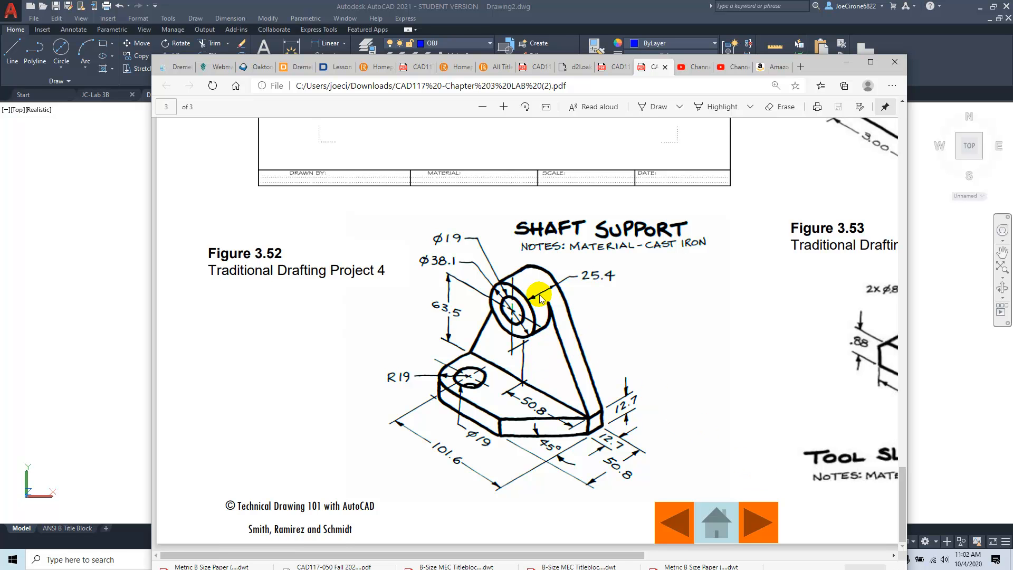
mouse_move(820, 67)
left_mouse_down()
mouse_move(1012, 62)
mouse_move(1012, 38)
left_mouse_up()
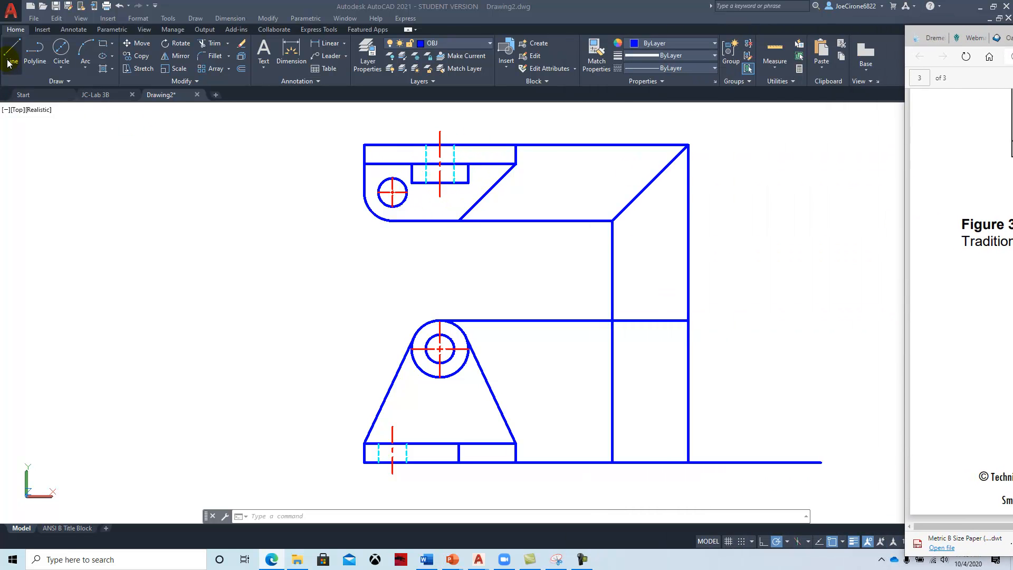
left_click(73, 103)
left_click(17, 61)
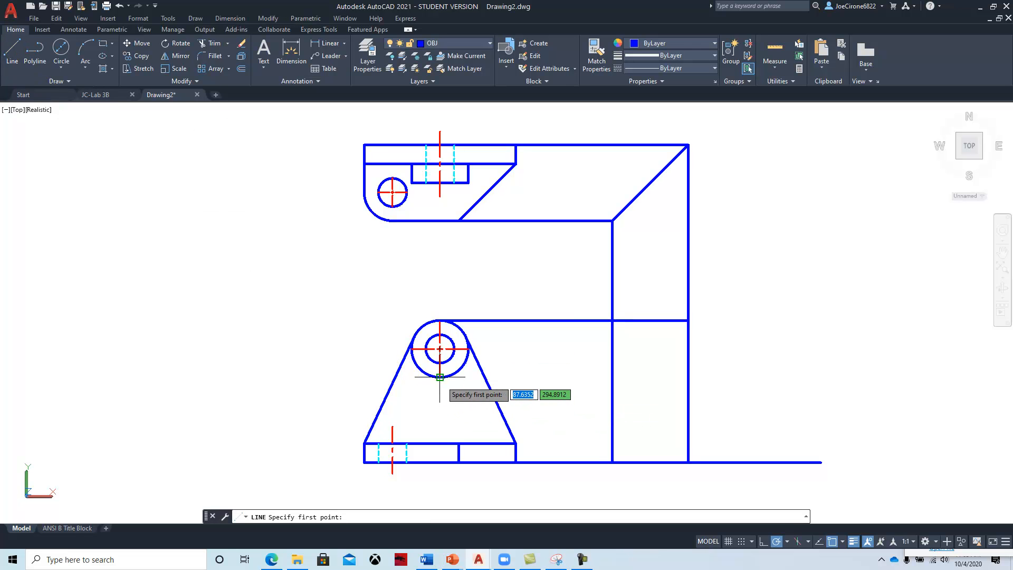
scroll(440, 377, "up", 12)
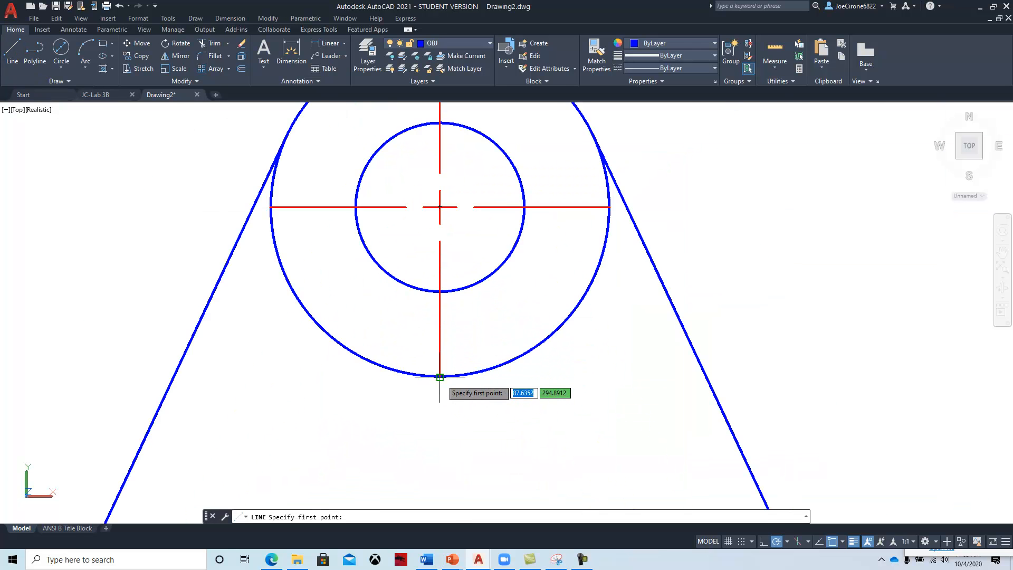
scroll(439, 376, "up", 2)
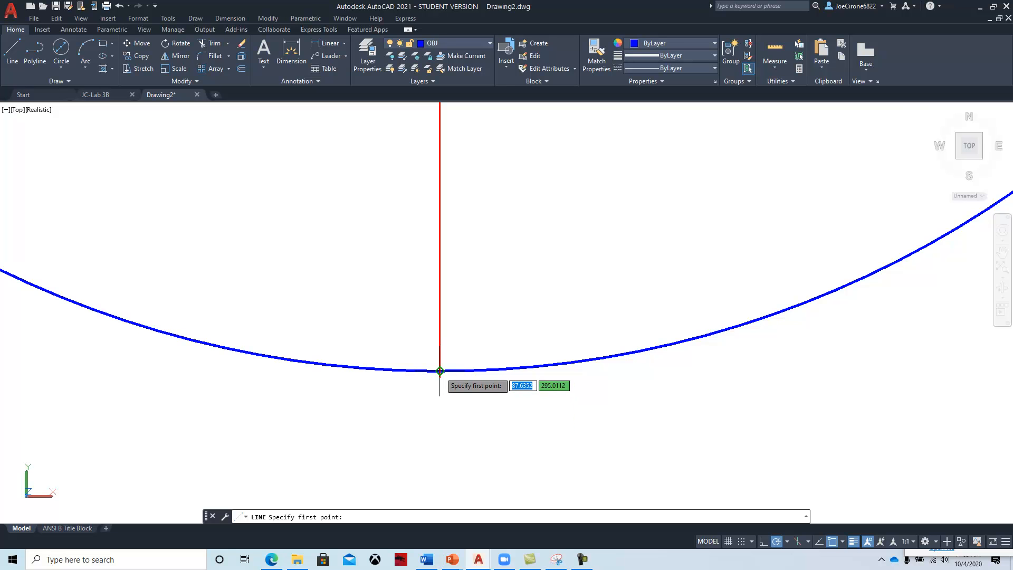
scroll(728, 388, "down", 3)
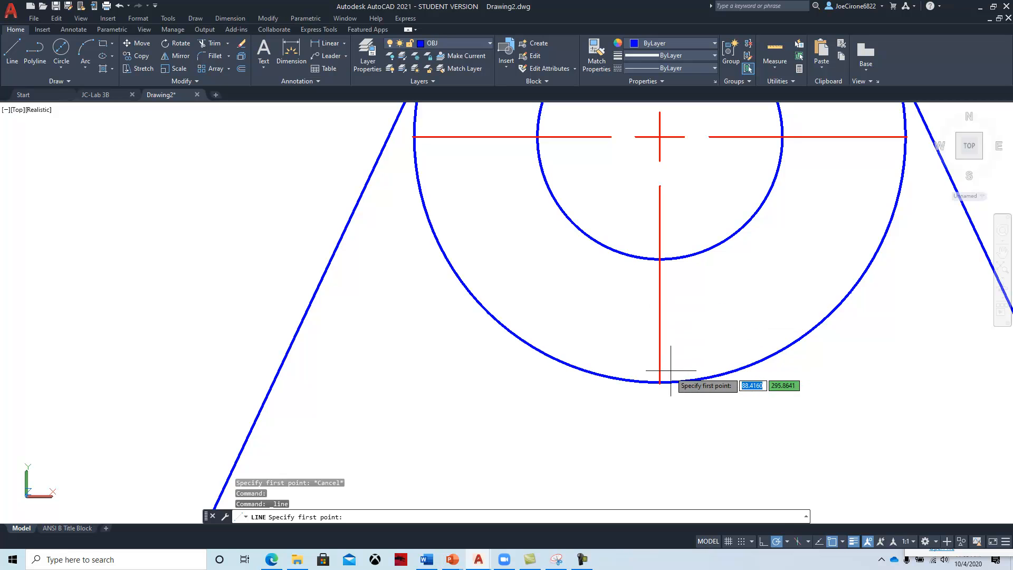
left_click(660, 381)
scroll(927, 402, "down", 4)
middle_click_drag(927, 402, 315, 383)
scroll(744, 401, "down", 4)
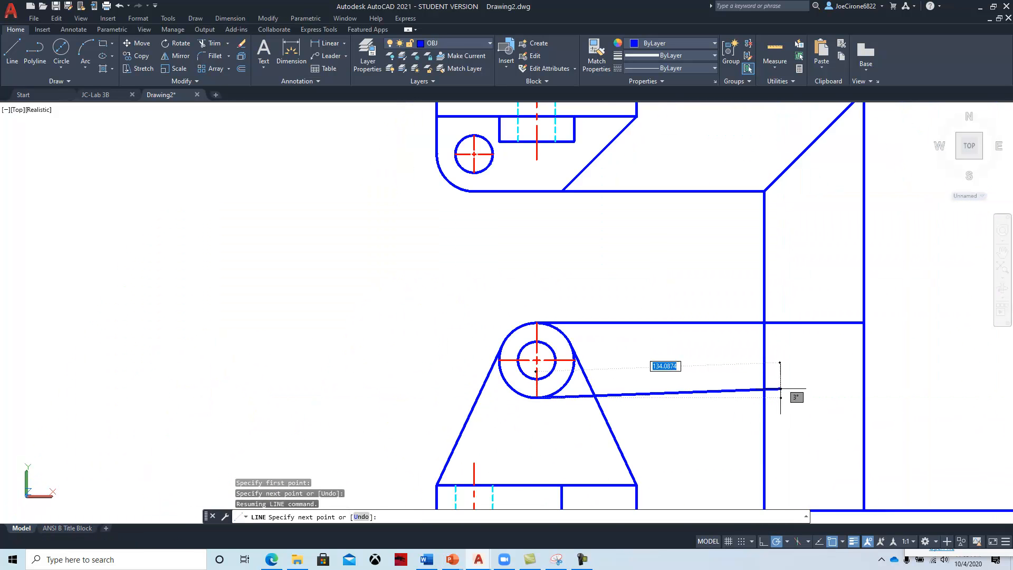
left_click(864, 397)
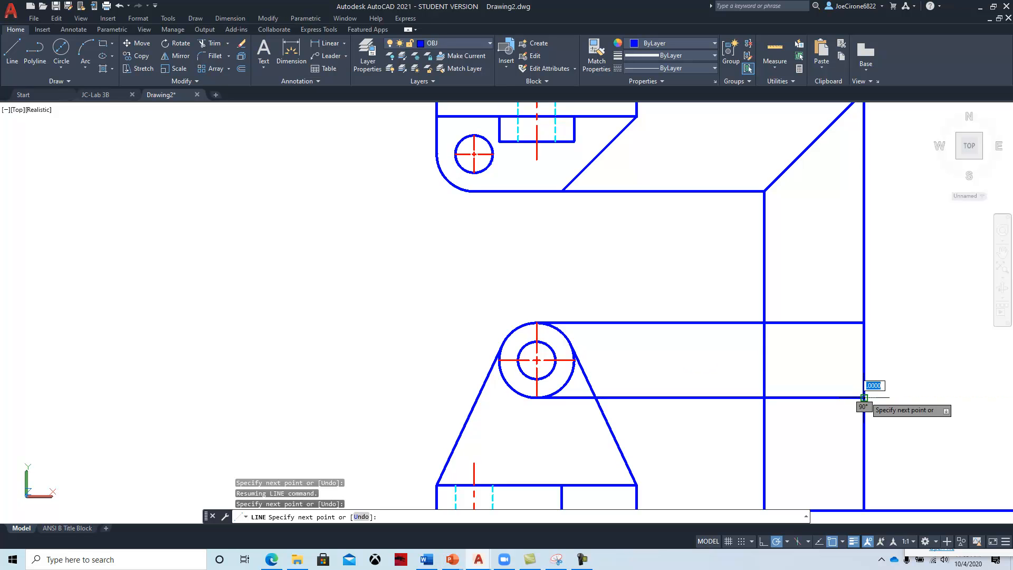
key("Return")
Project the inner corner of the top view's back plate horizontally to the miter line, then vertically down to the baseline
scroll(490, 381, "down", 2)
middle_click_drag(509, 249, 417, 259)
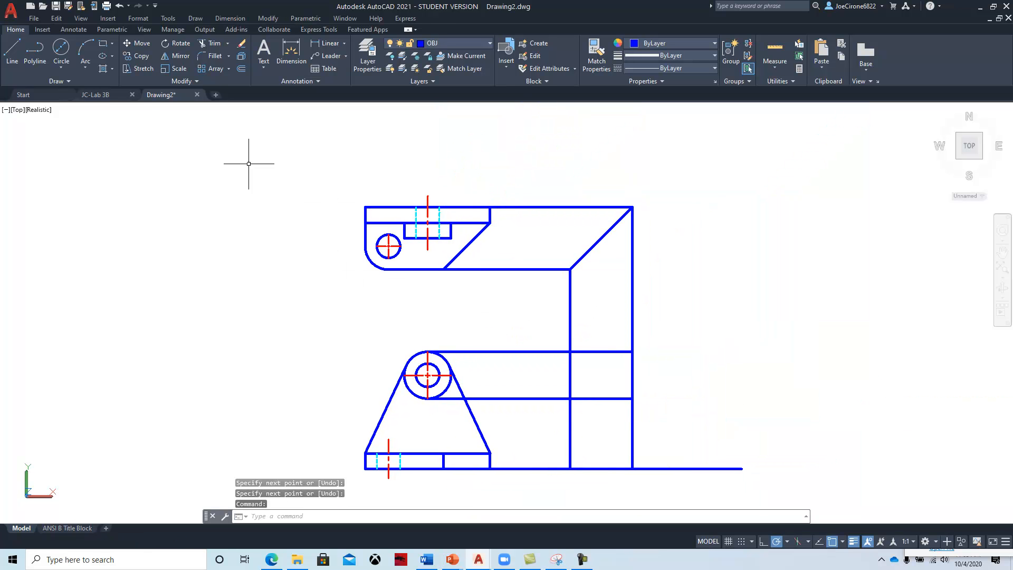
left_click(11, 48)
left_click(492, 225)
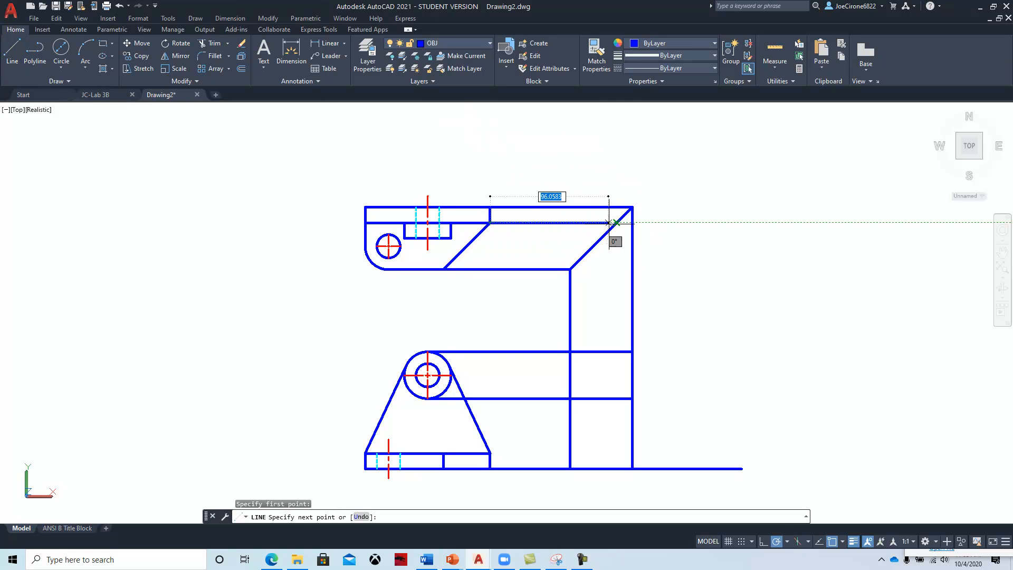
left_click(616, 222)
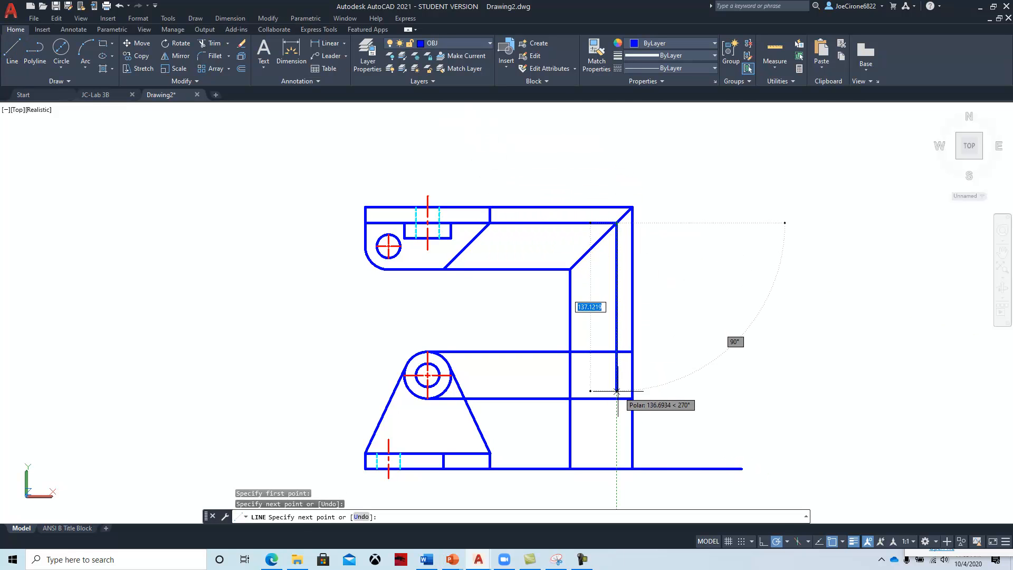
left_click(616, 468)
key("Return")
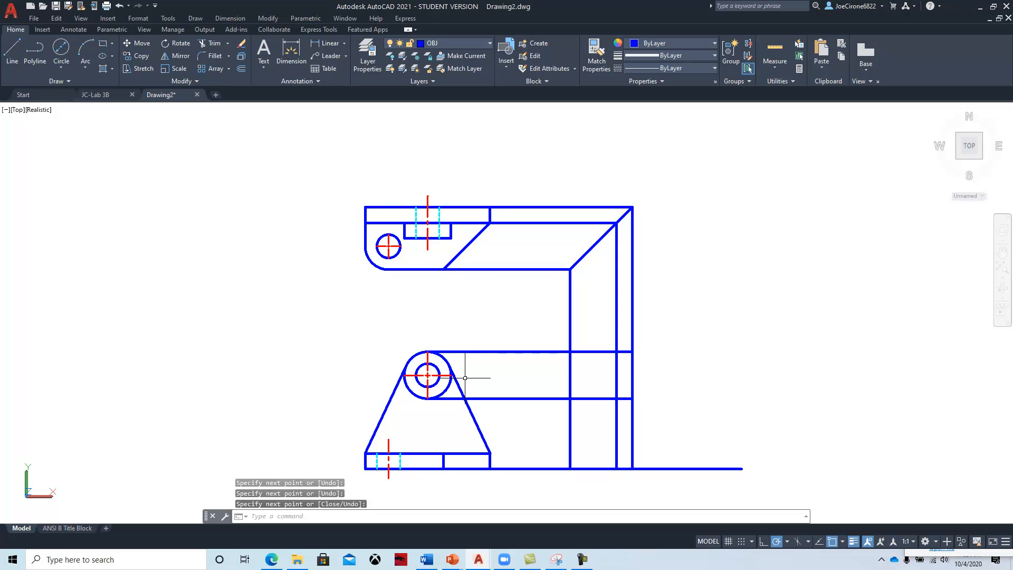
Trim away the three vertical projection lines between the top view and the side view's boss
mouse_move(424, 561)
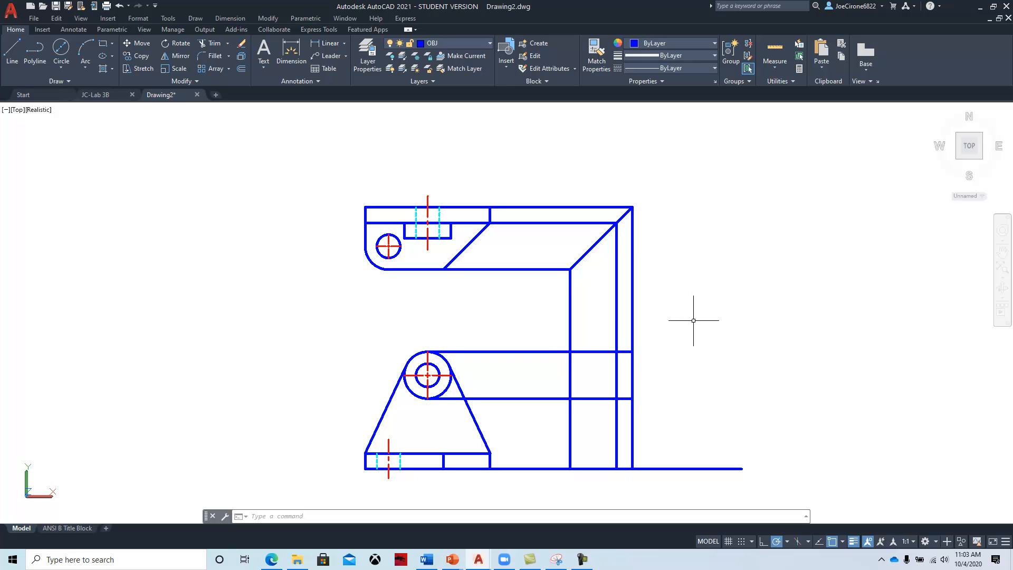
left_click(210, 44)
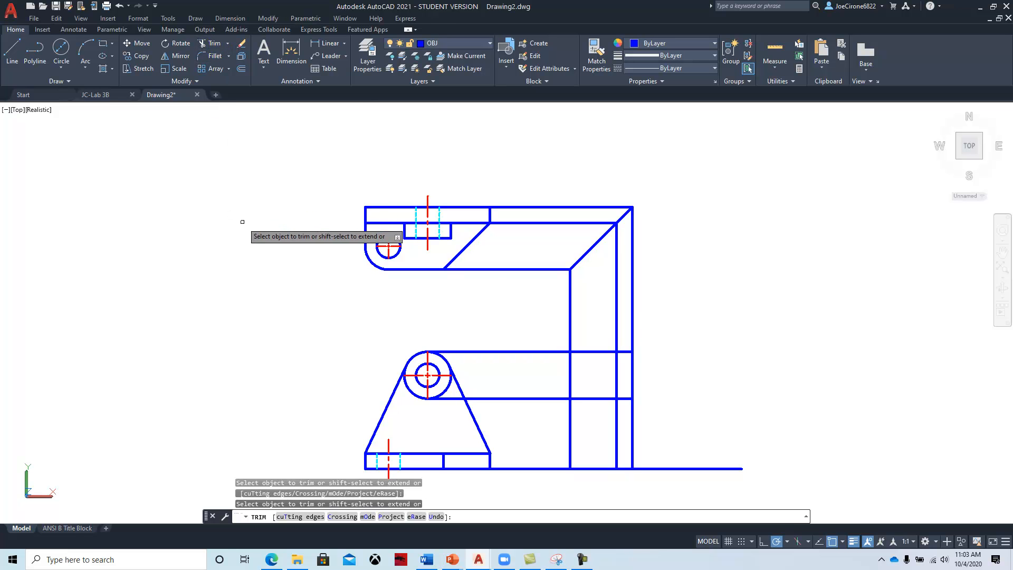
left_click(702, 332)
left_click(548, 332)
key("Return")
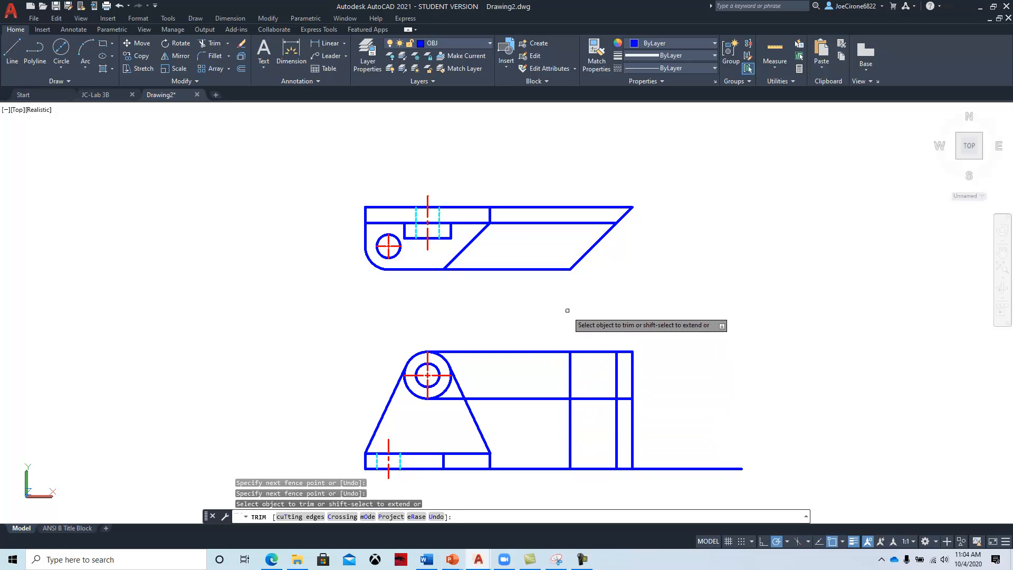
Trim the excess projection lines beside, below and inside the side view's boss, and erase the back plate's horizontal projection line in the top view
mouse_move(531, 318)
left_mouse_down()
mouse_move(527, 423)
mouse_move(598, 439)
left_mouse_up()
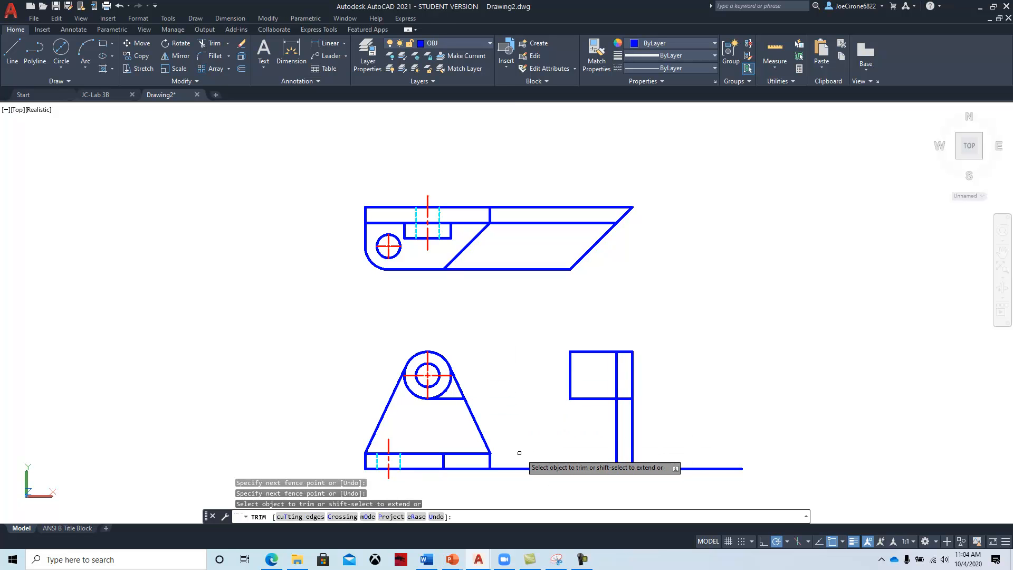
left_click_drag(605, 375, 625, 375)
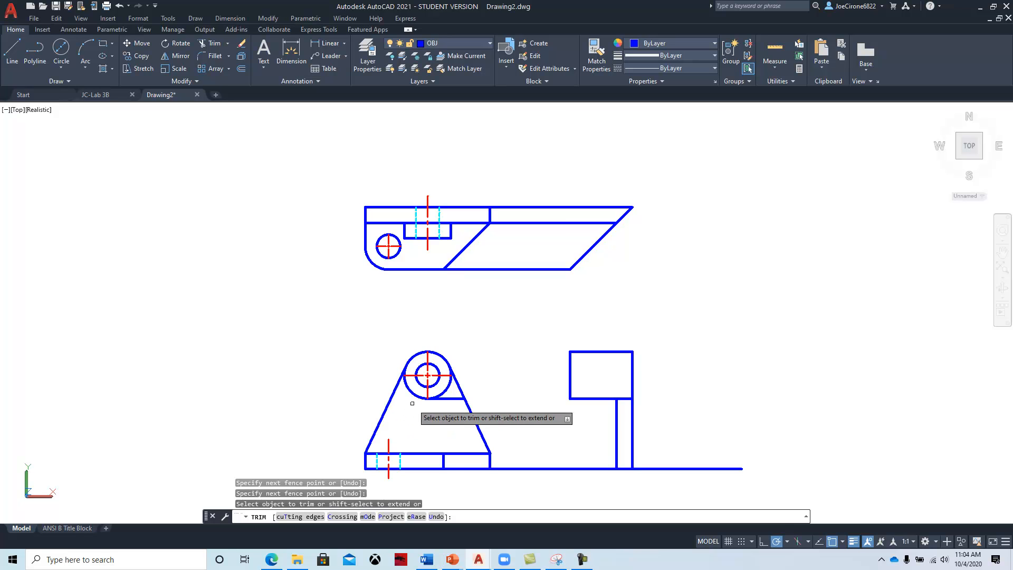
key("Escape")
left_click(521, 222)
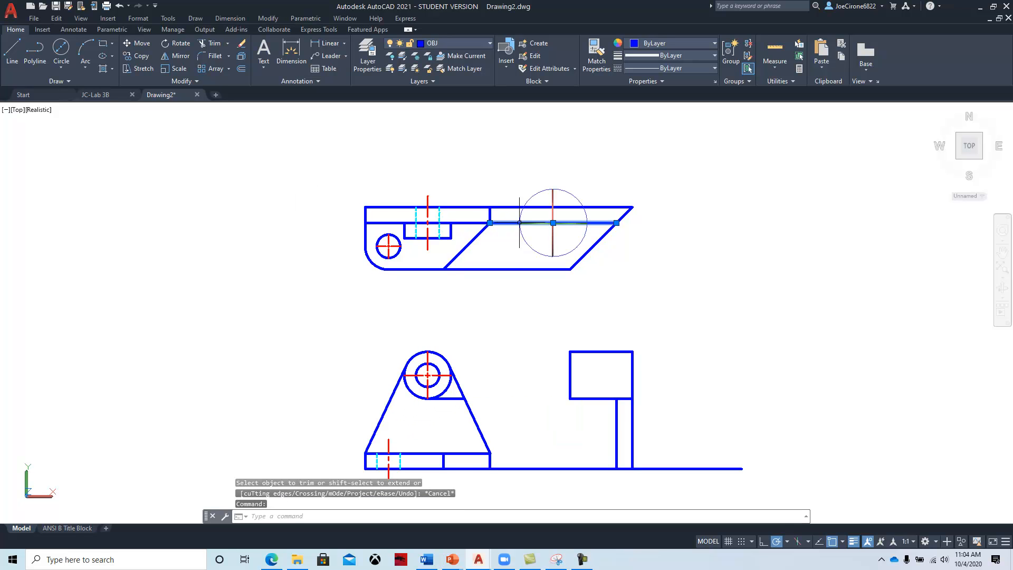
key("Delete")
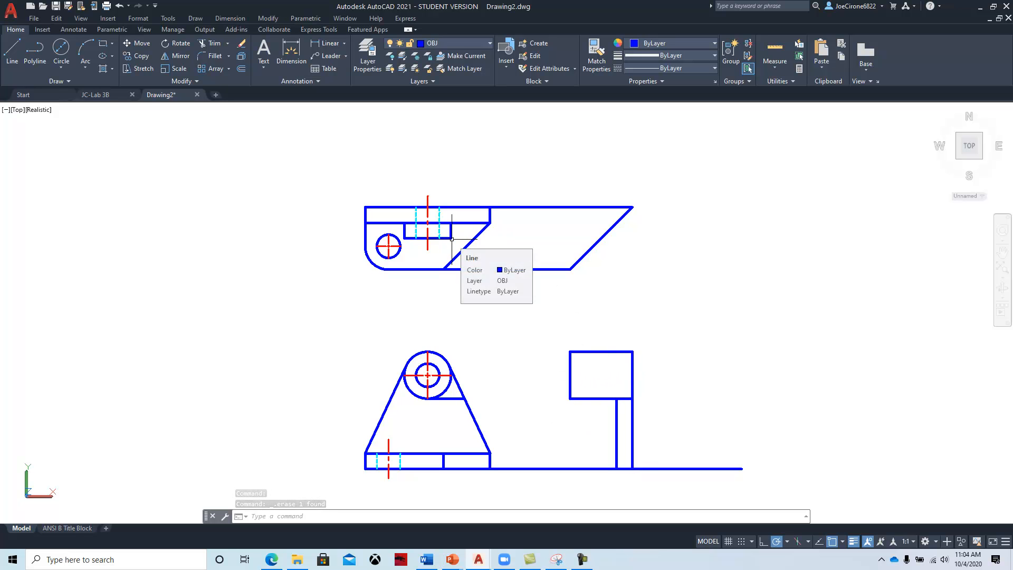
left_click(11, 50)
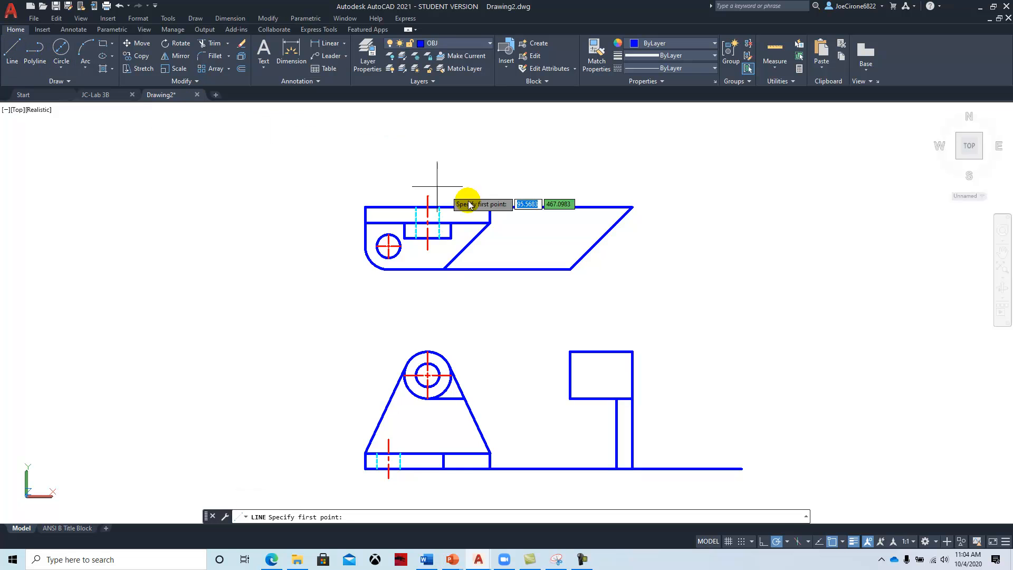
left_click(452, 238)
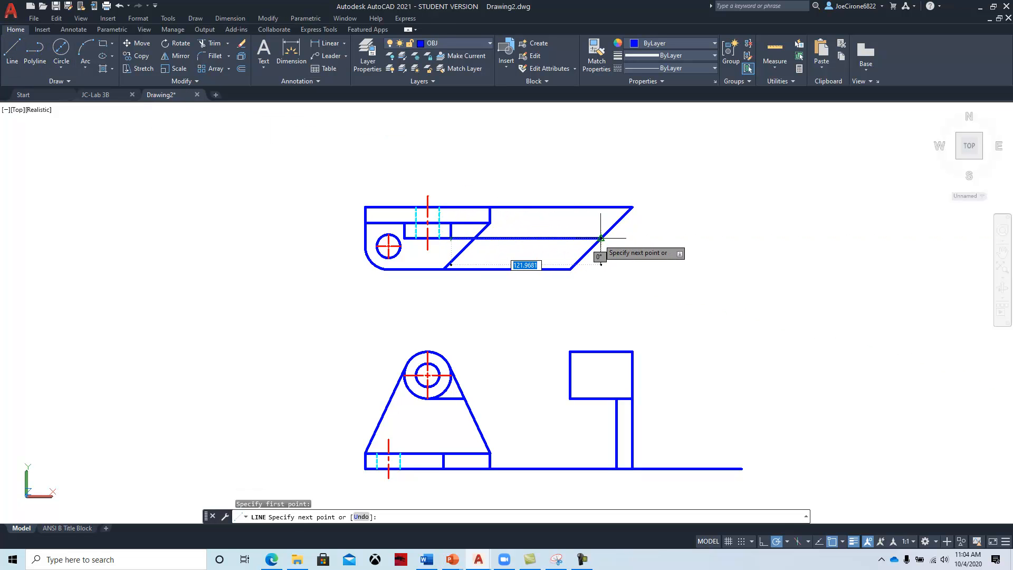
left_click(600, 239)
key("Escape")
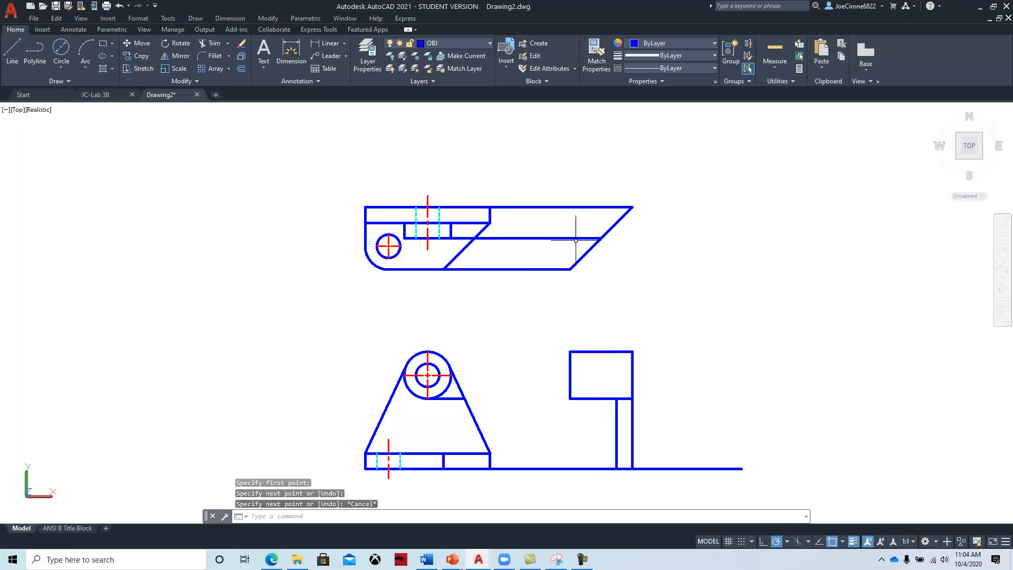
left_click(574, 238)
key("Delete")
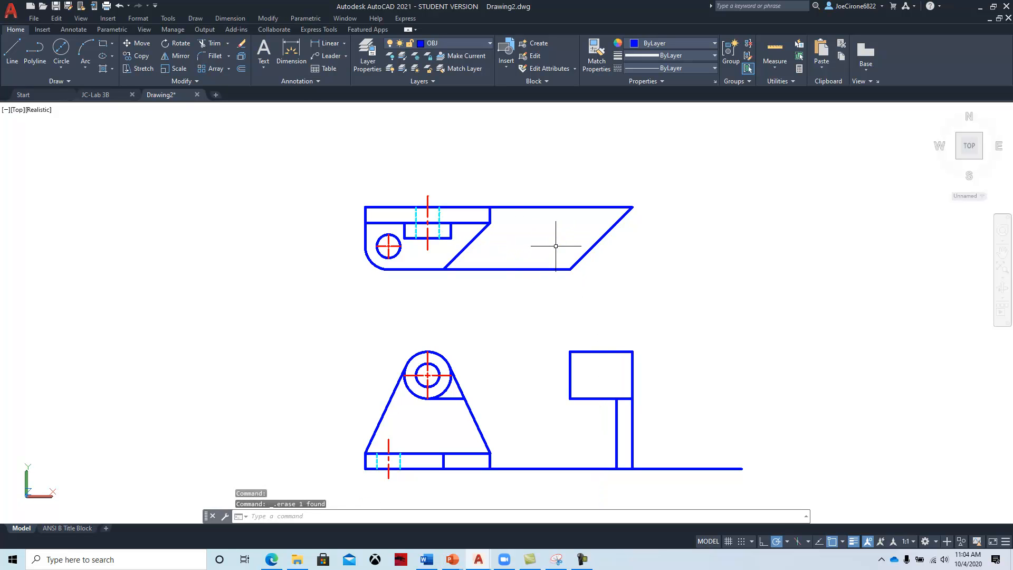
Project the top view boss's lower-right corner horizontally to the miter line, then vertically down to the bottom edge of the side view's boss
left_click(10, 53)
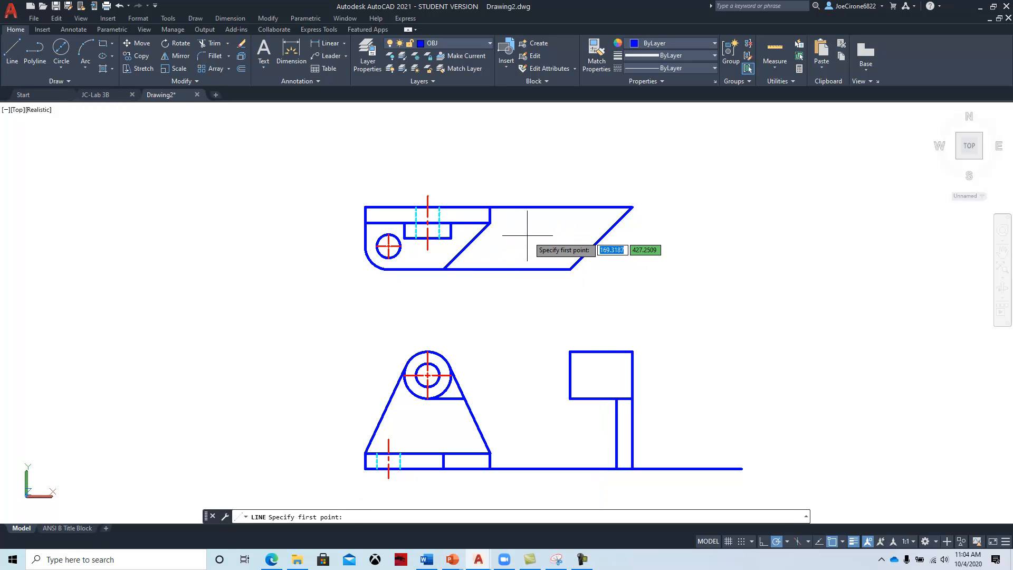
left_click(446, 237)
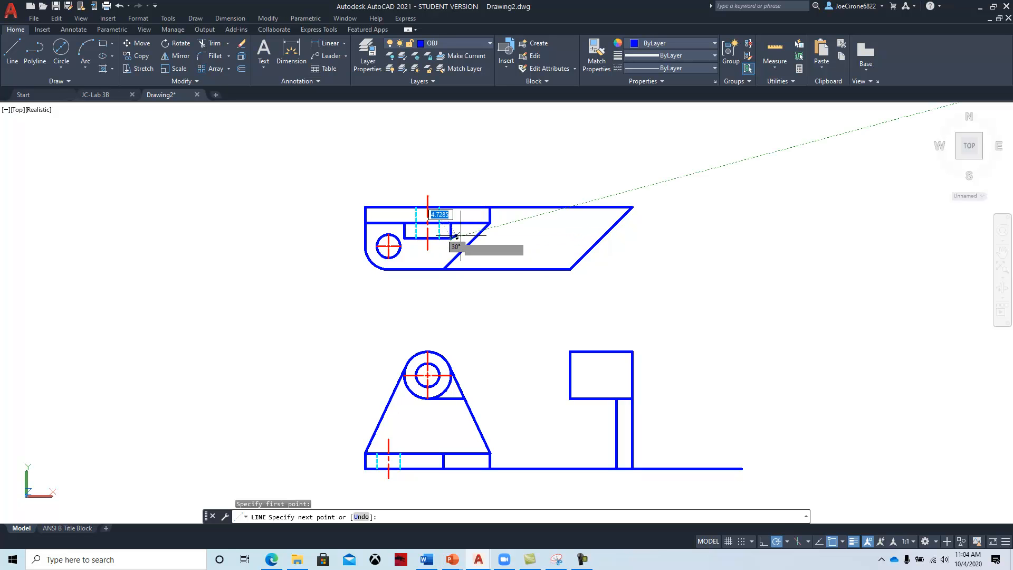
scroll(600, 237, "up", 3)
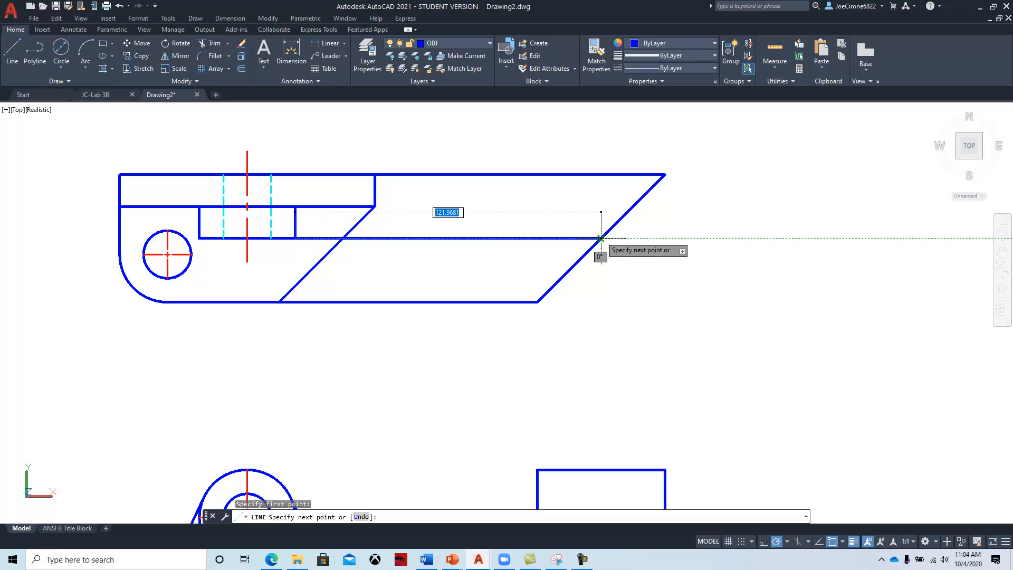
left_click(601, 239)
scroll(592, 451, "down", 1)
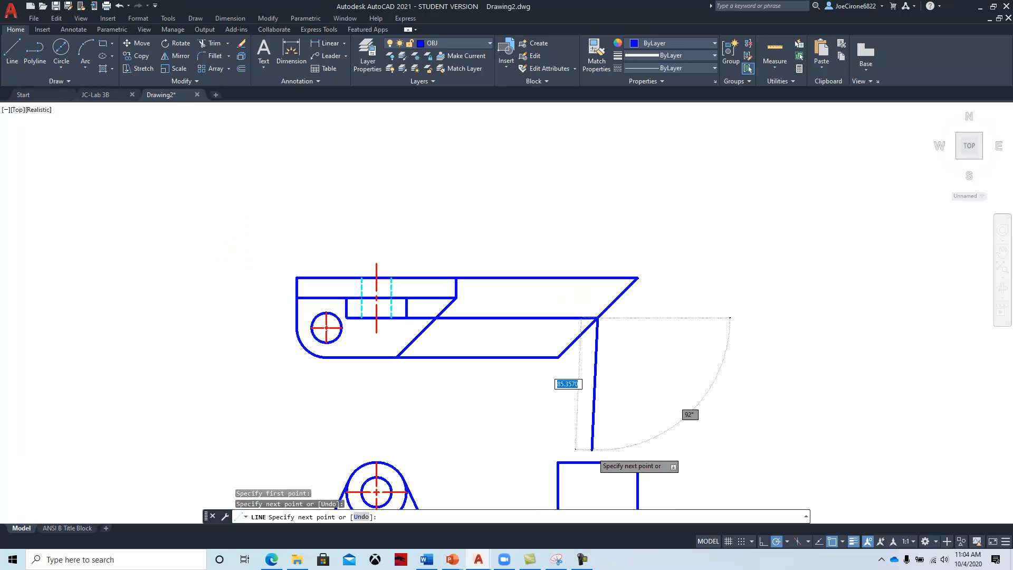
middle_click_drag(605, 465, 561, 255)
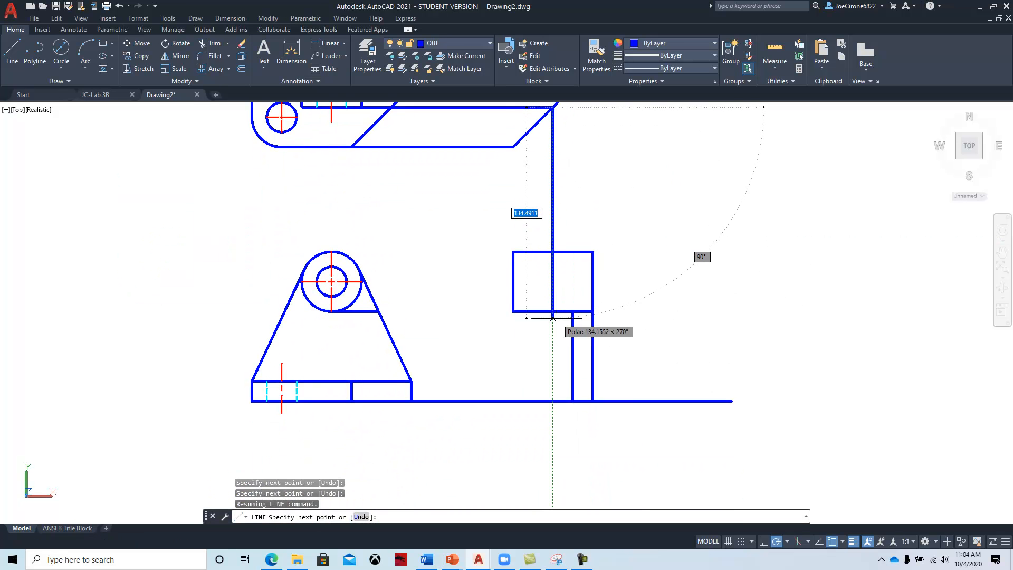
left_click(553, 312)
key("Escape")
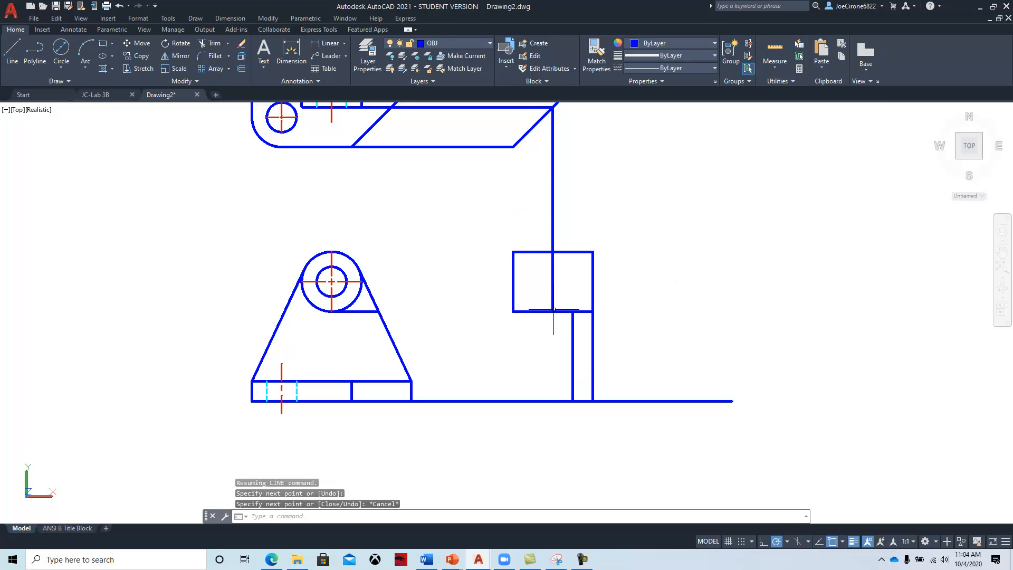
Trim the side view's boss back to the new vertical line, removing the excess edges and the projection line above it
left_click(214, 44)
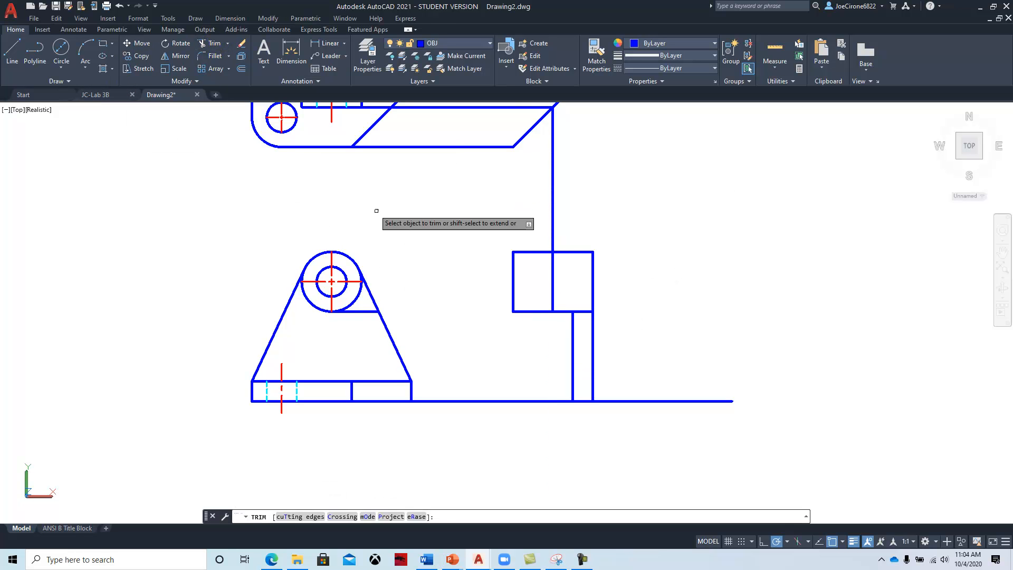
left_click(533, 236)
mouse_move(533, 237)
left_mouse_down()
mouse_move(523, 271)
mouse_move(534, 287)
mouse_move(530, 326)
left_mouse_up()
left_click_drag(517, 202, 590, 205)
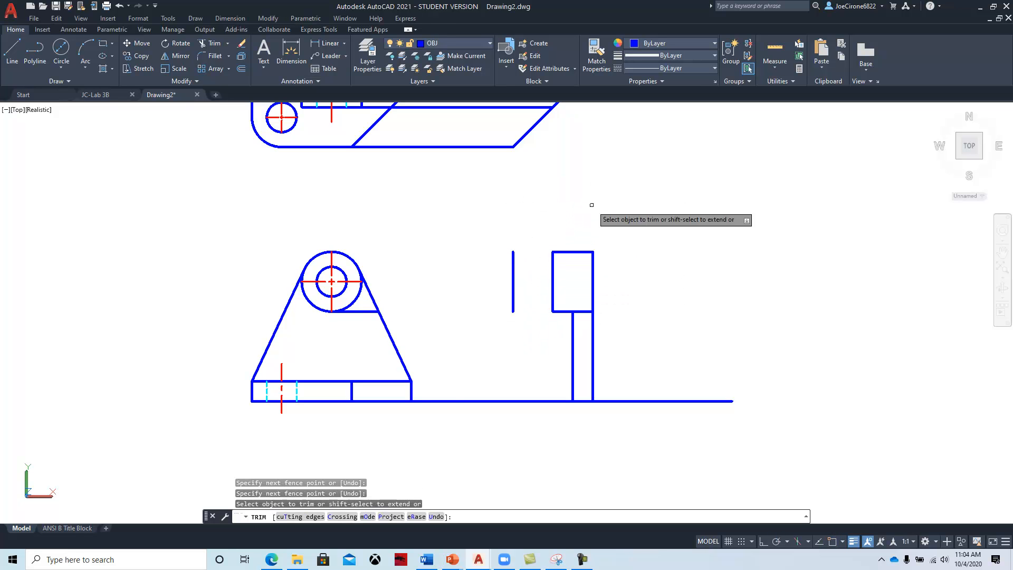
left_click_drag(529, 251, 481, 291)
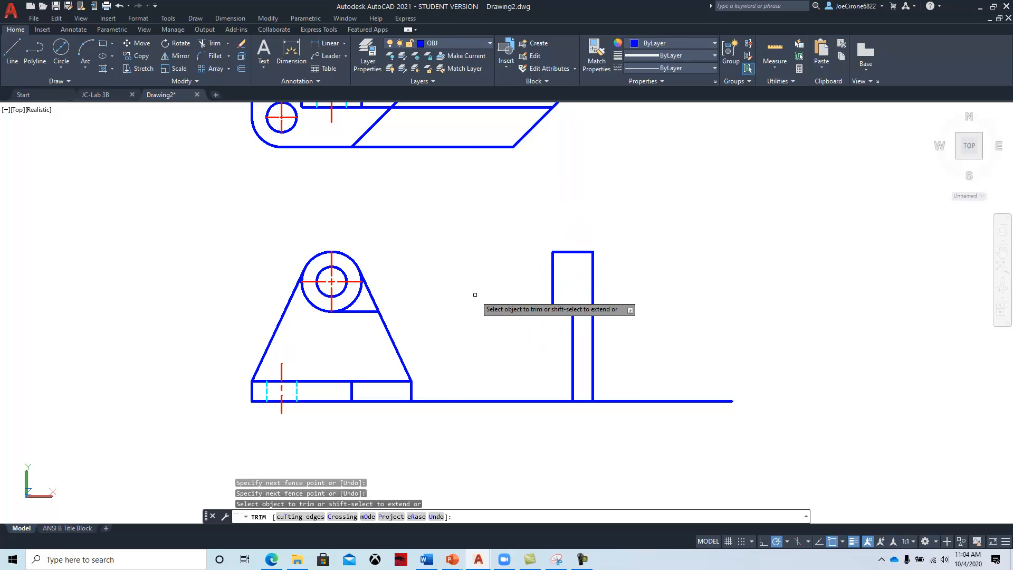
key("Escape")
On the HID layer, draw a horizontal line from the top of the front view's boss hole to the side view's outer vertical edge
left_click(484, 46)
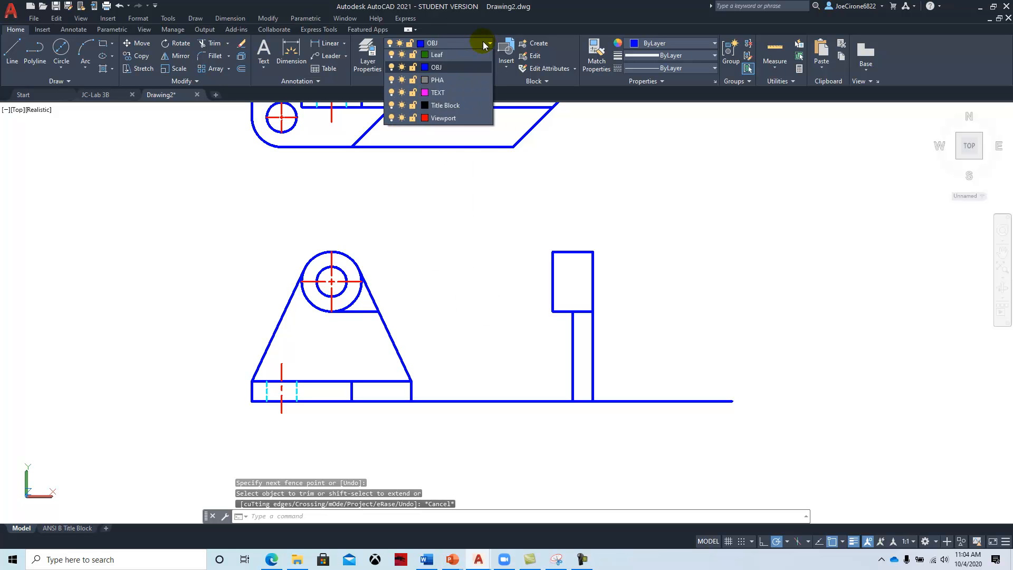
left_click(447, 110)
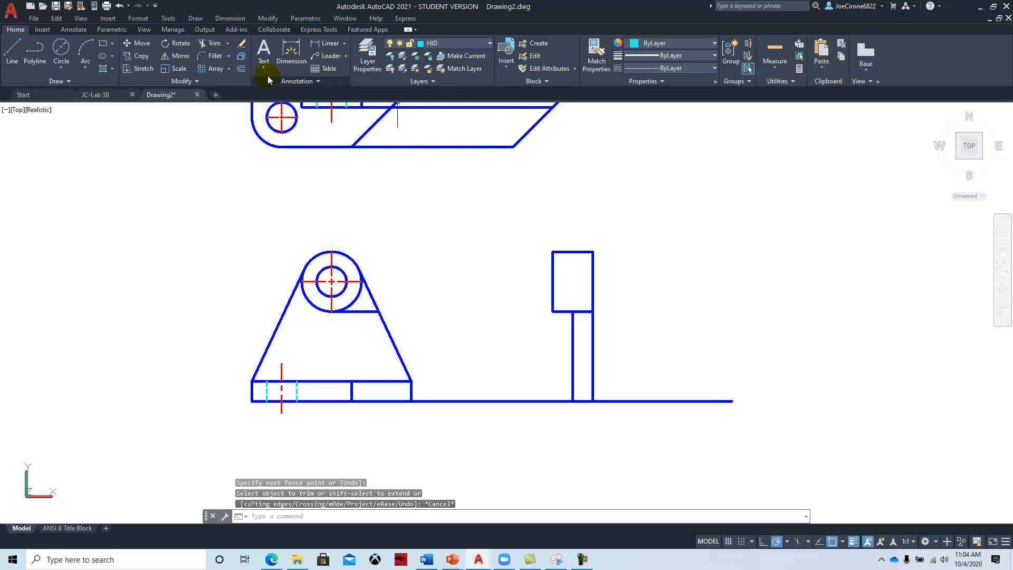
left_click(12, 53)
left_click(331, 266)
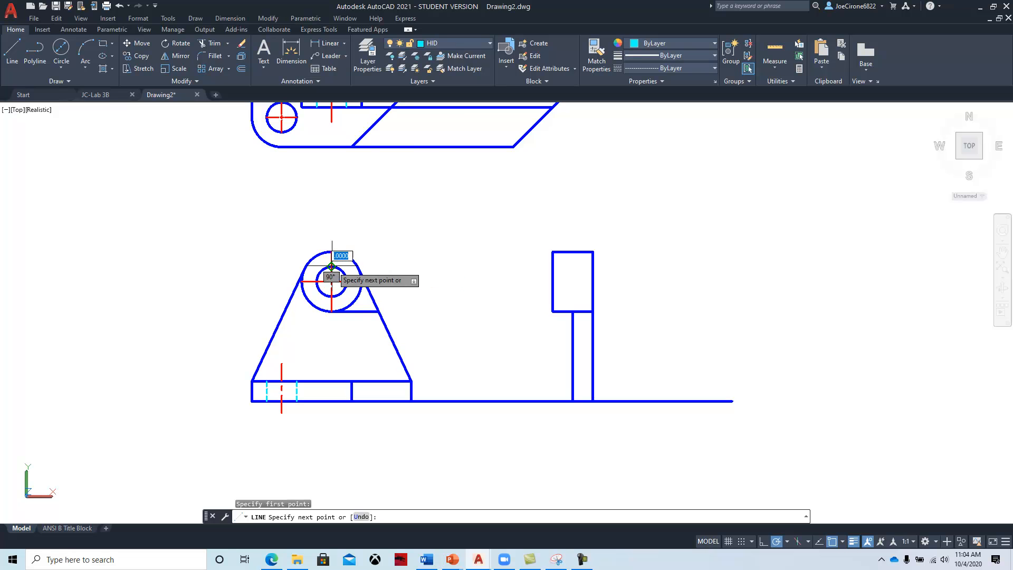
left_click(592, 266)
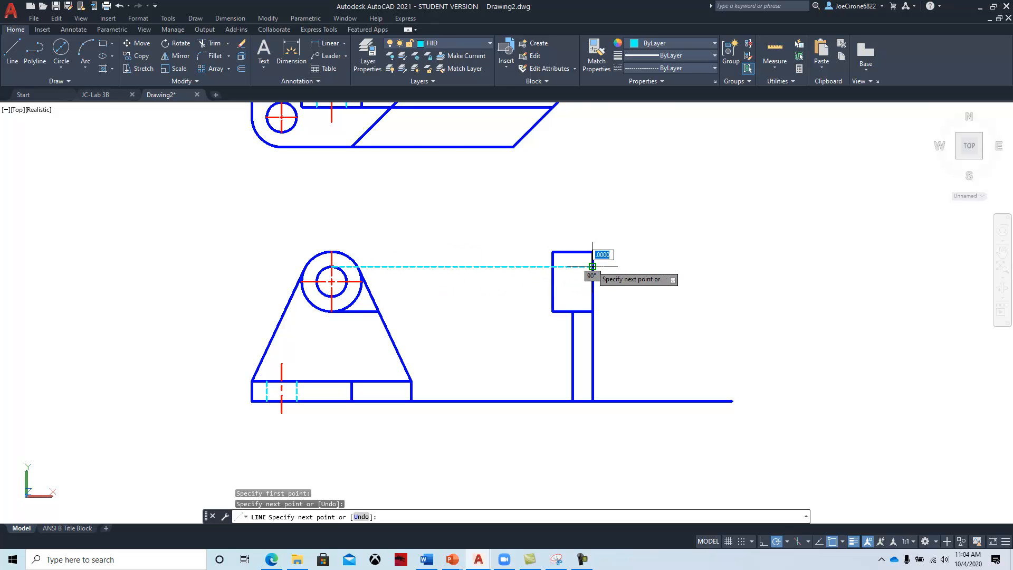
key("Escape")
Draw a matching hidden line from the bottom of the front view's boss hole to the side view's outer vertical edge
right_click(660, 284)
left_click(680, 289)
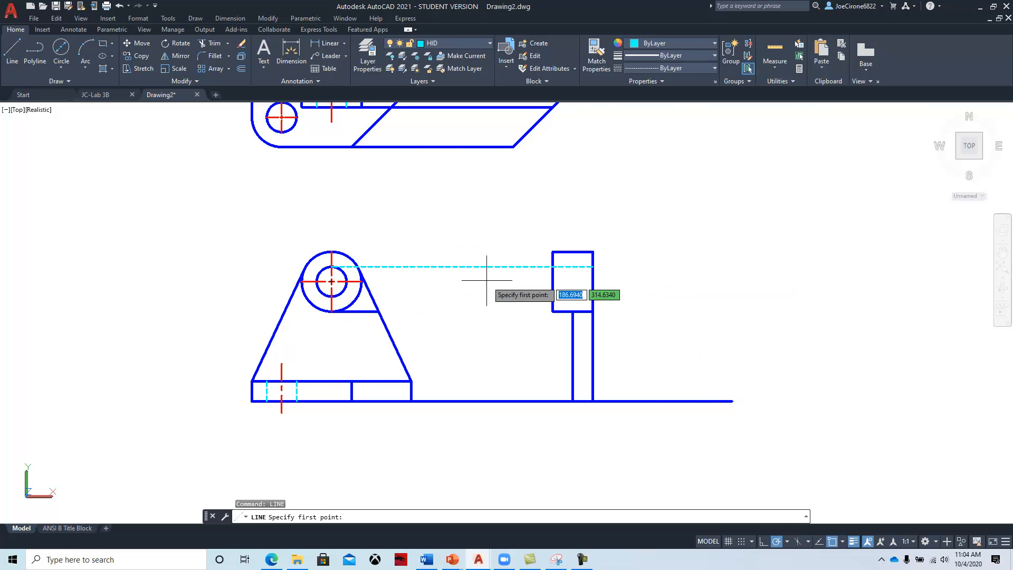
left_click(331, 297)
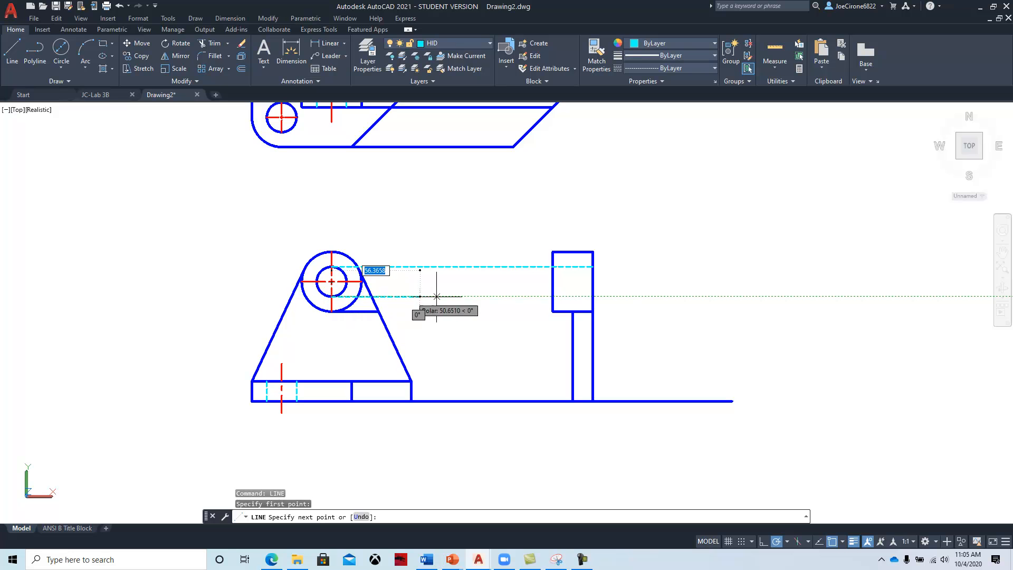
left_click(592, 297)
key("Escape")
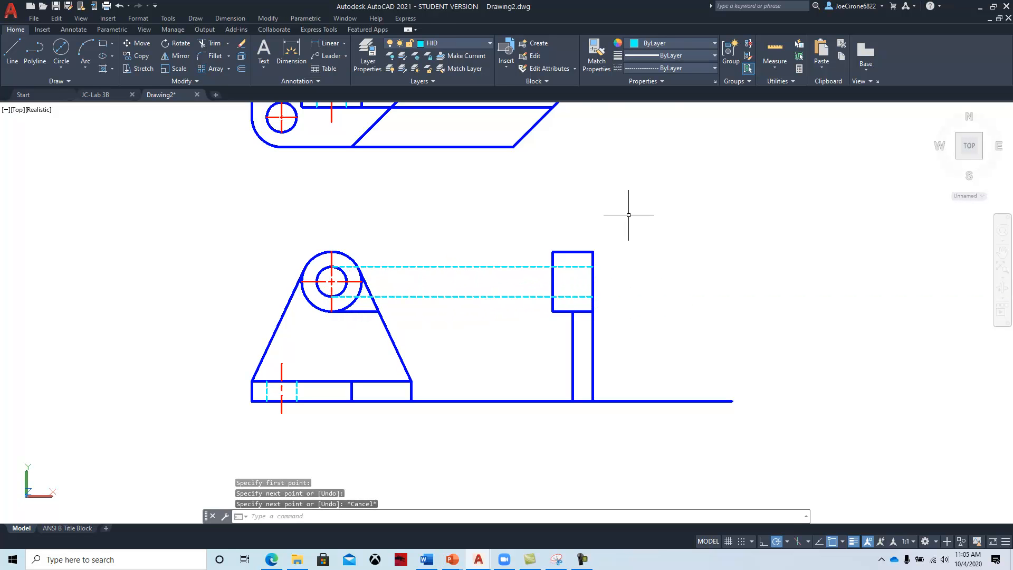
Trim away both hidden lines between the front view's sloped edge and the side view's boss
left_click(218, 46)
left_click(336, 182)
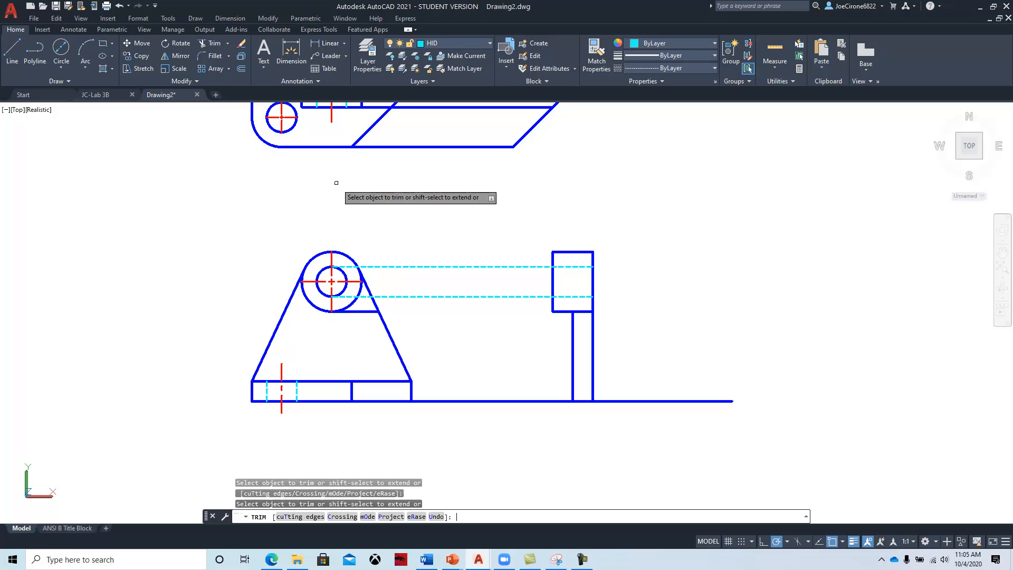
left_click(474, 317)
key("Return")
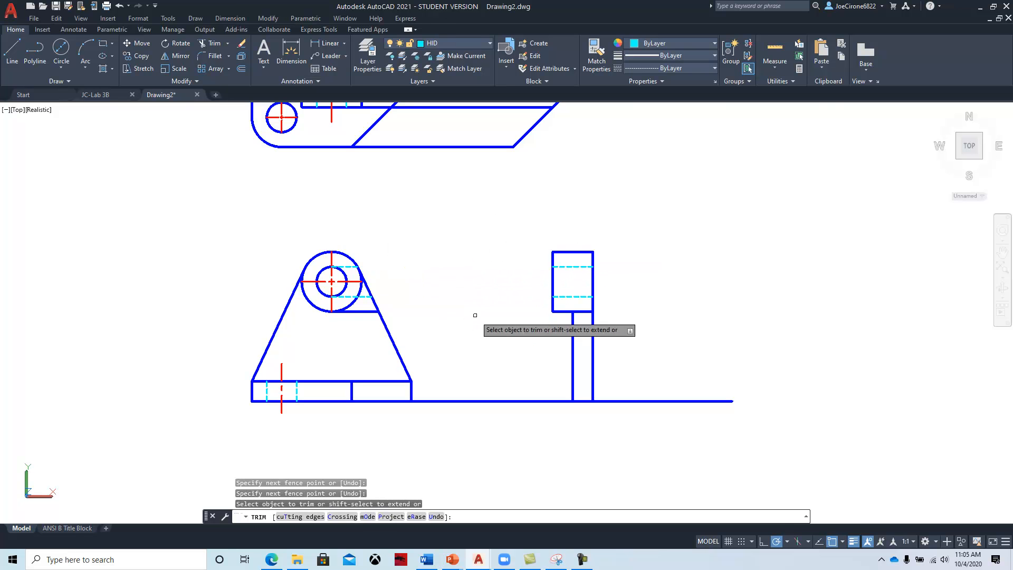
key("Escape")
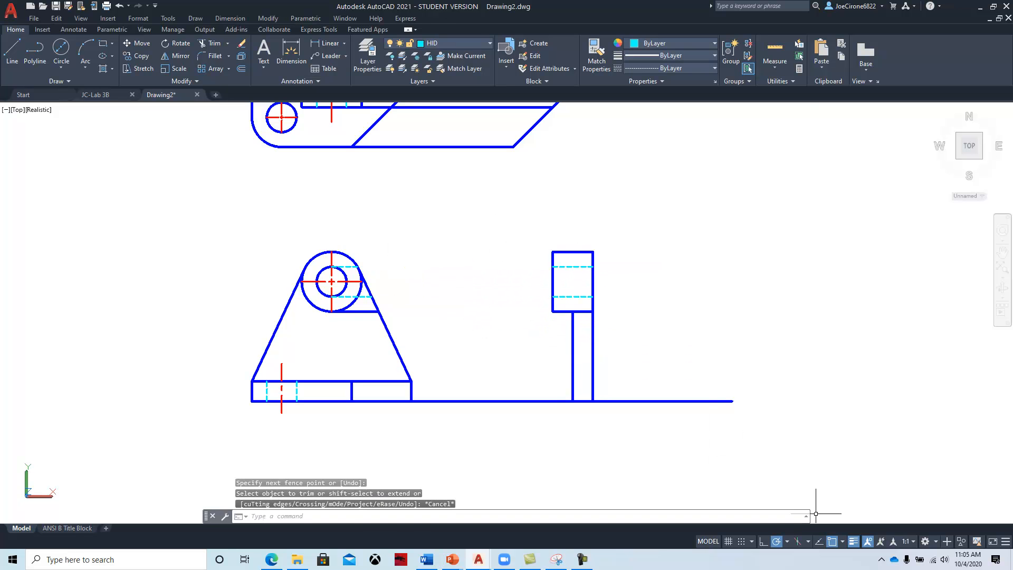
On the CEN layer, draw a horizontal center line from the front view's boss center to just past the side view's outer edge
left_click(842, 542)
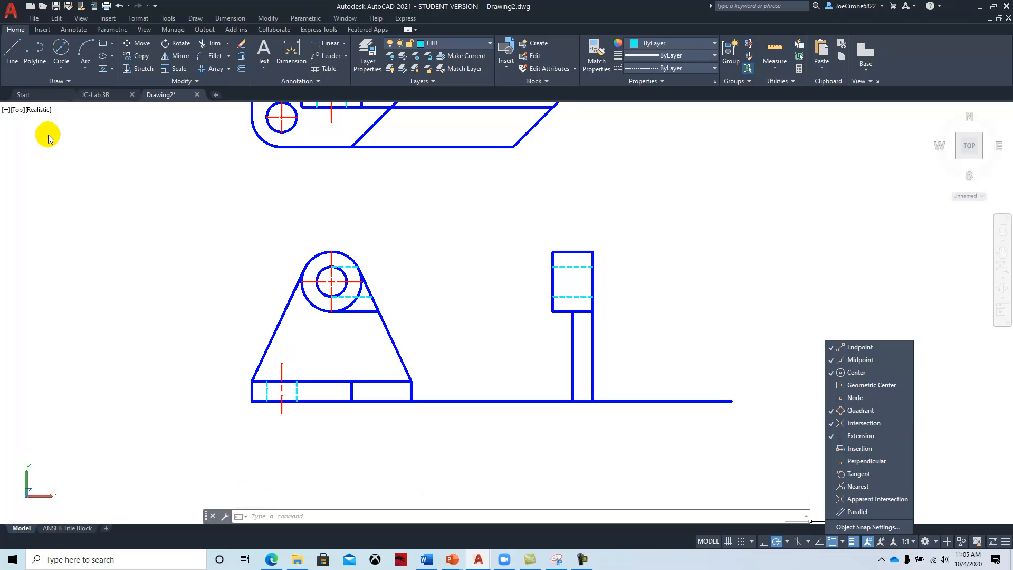
left_click(466, 43)
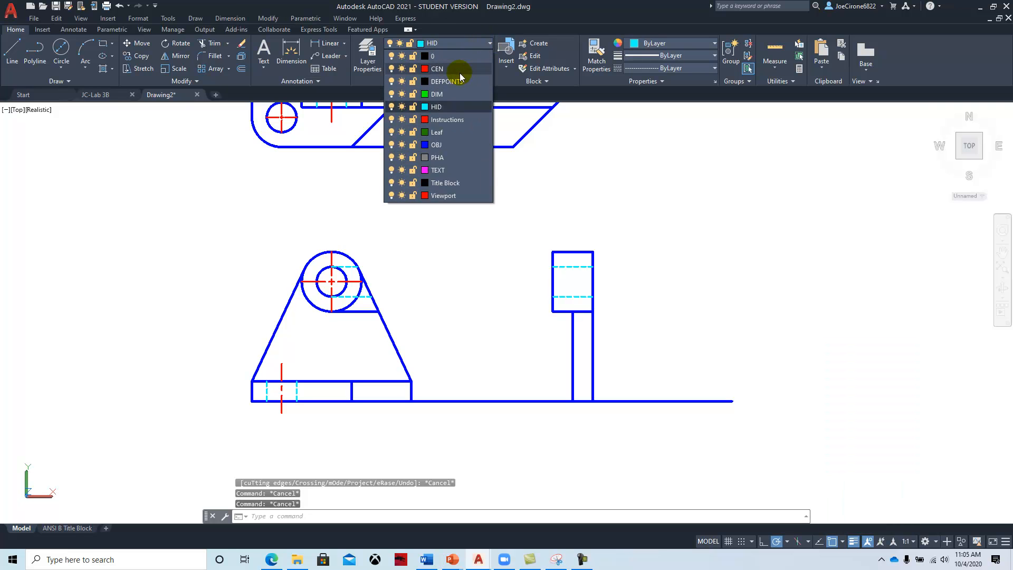
left_click(443, 68)
left_click(12, 53)
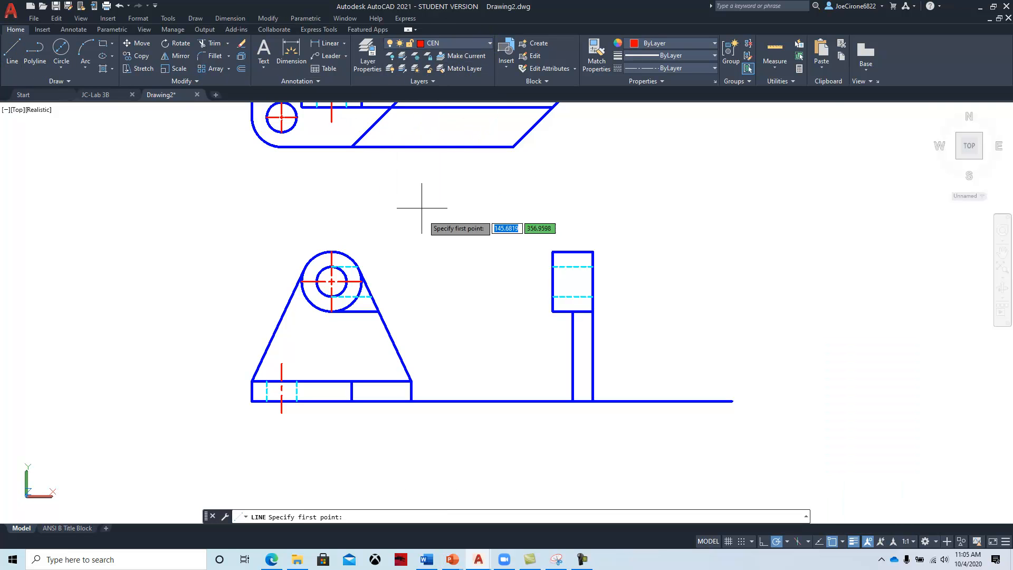
left_click(331, 281)
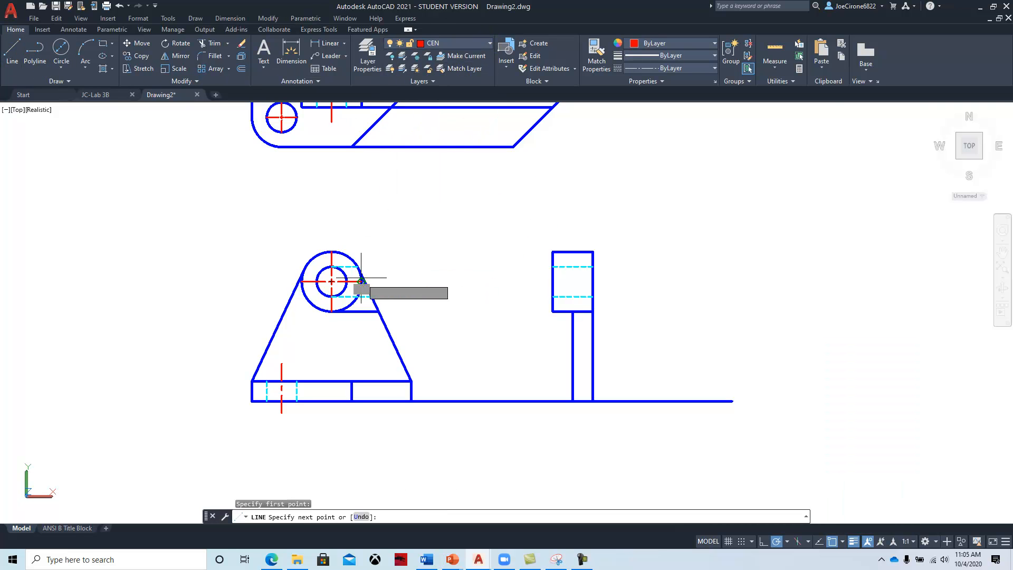
left_click(603, 282)
key("Escape")
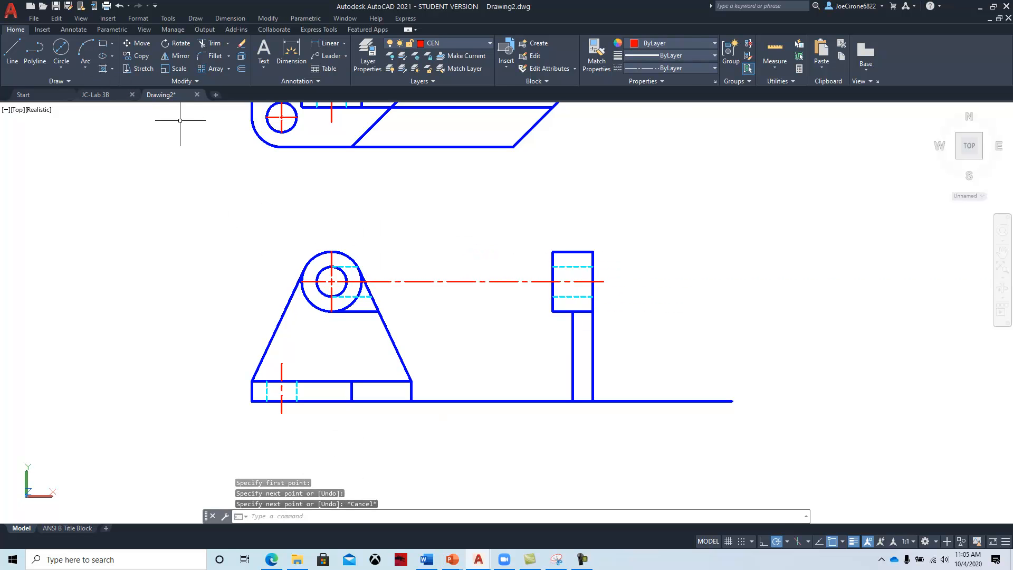
On the OBJ layer, draw a horizontal line from the top corner of the front view's base to the side view's inner vertical edge
left_click(474, 42)
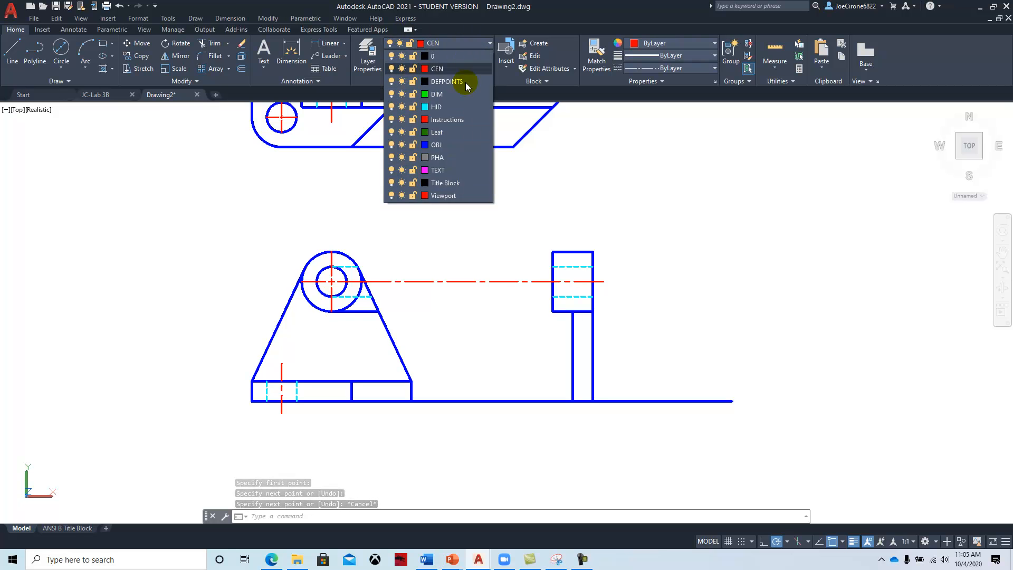
left_click(463, 146)
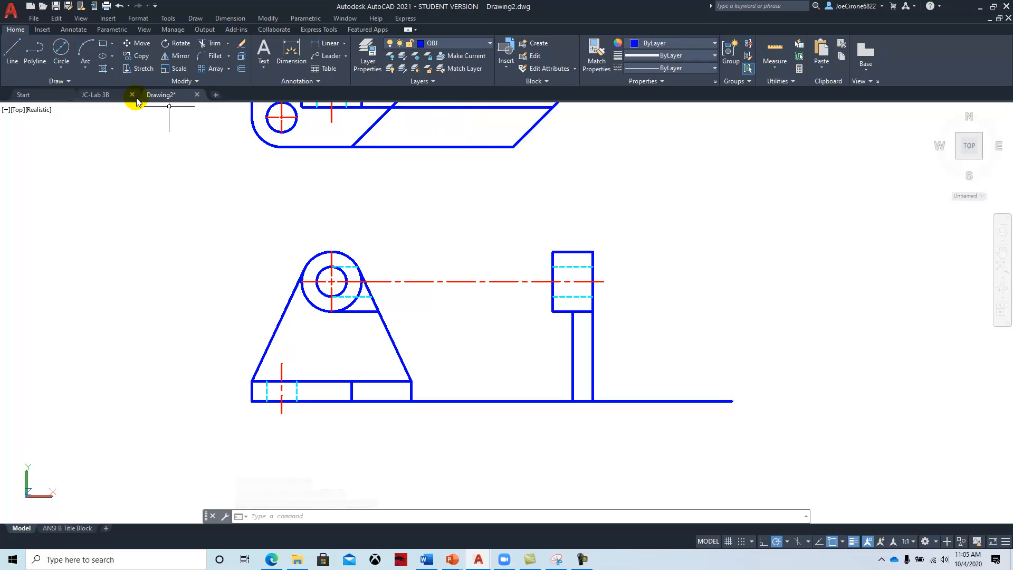
left_click(5, 55)
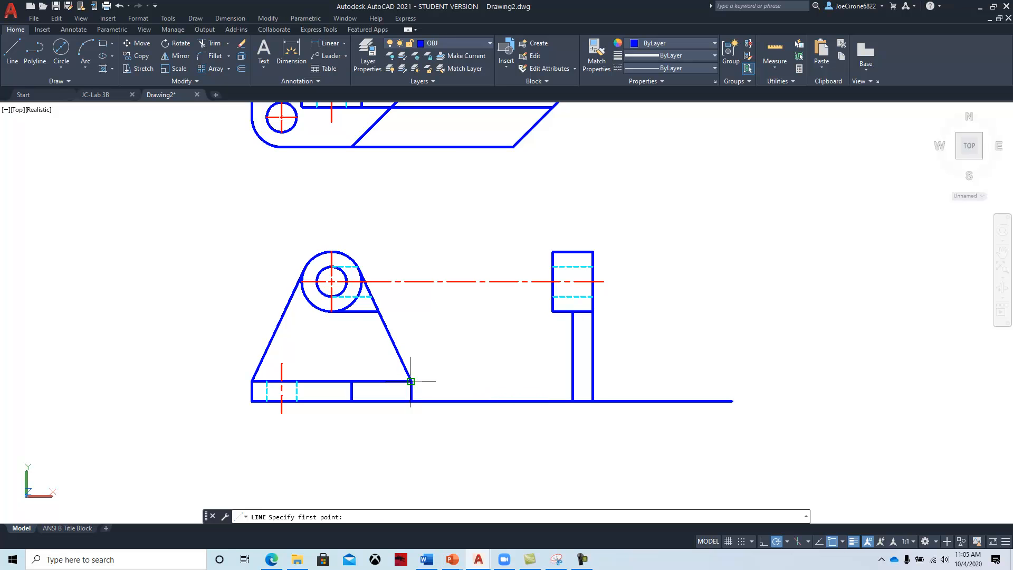
left_click(411, 381)
left_click(573, 380)
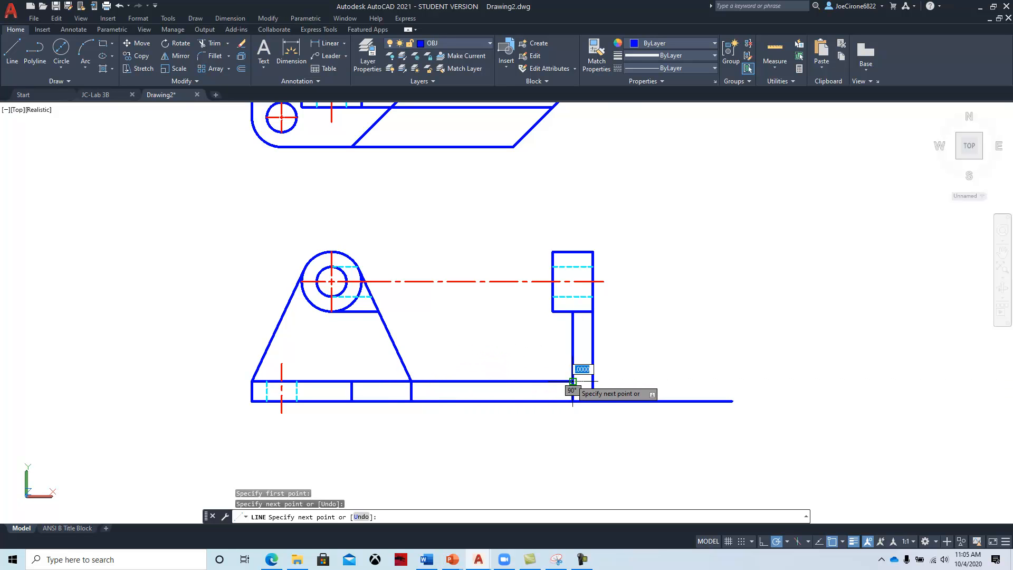
key("Escape")
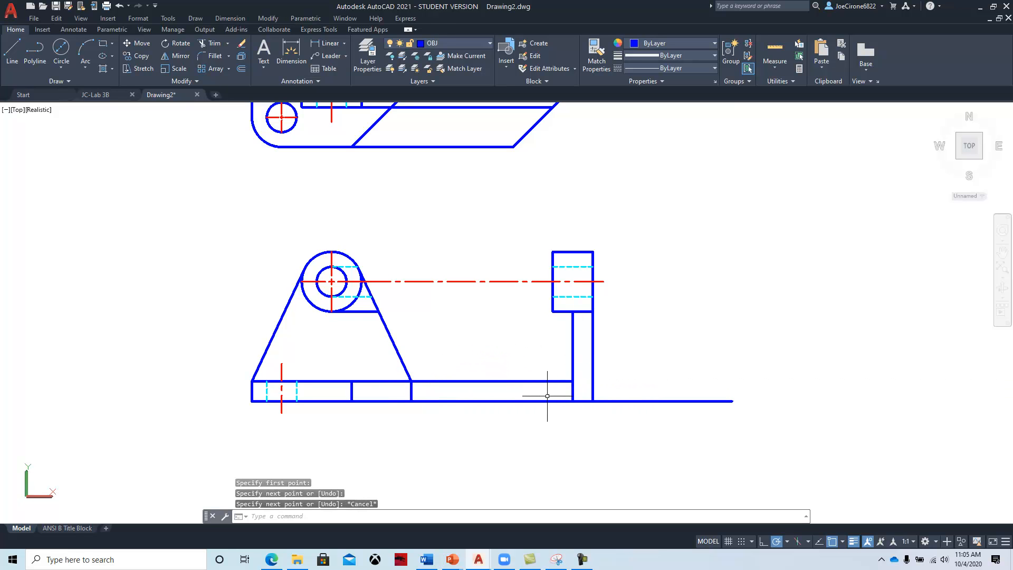
Delete the three horizontal projection lines between the top view and the angled miter line
scroll(547, 396, "down", 2)
middle_click_drag(474, 343, 476, 357)
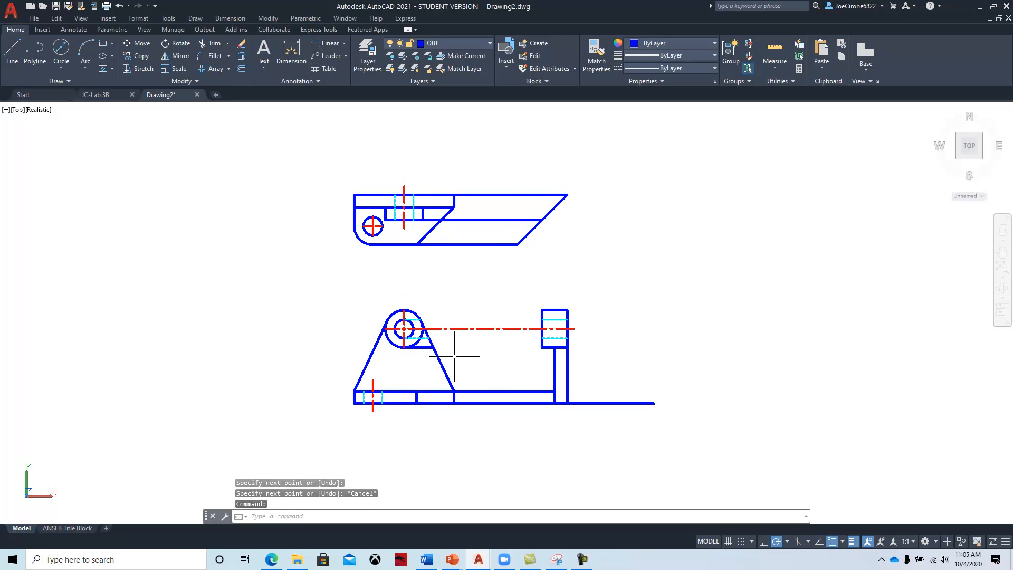
left_click(524, 178)
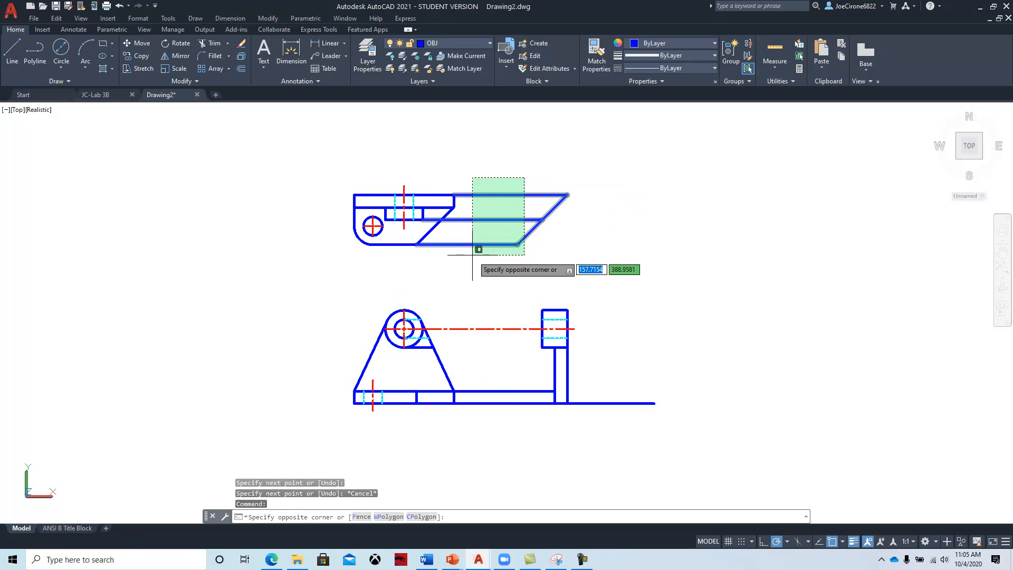
left_click(478, 224)
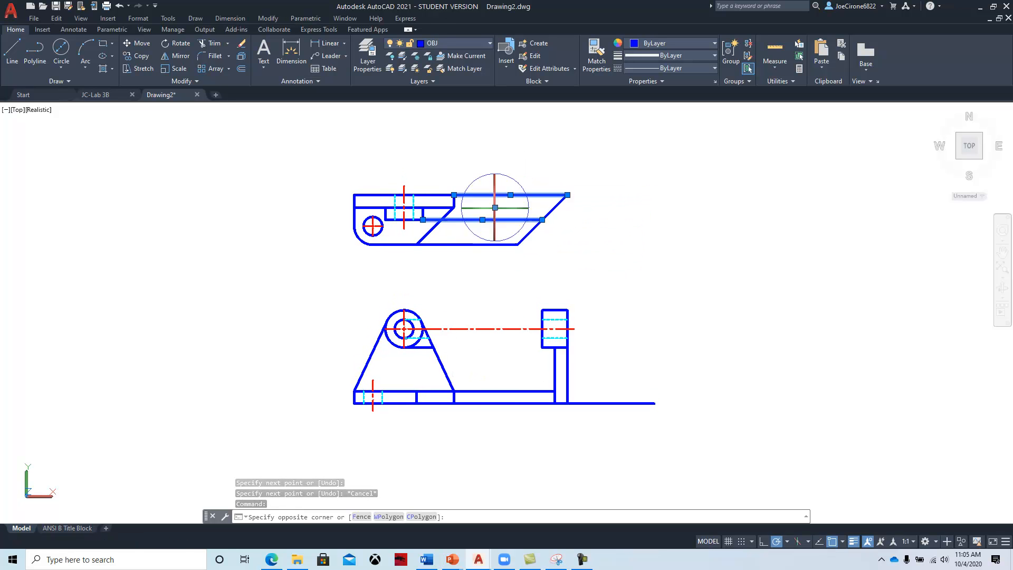
left_click(469, 234)
left_click(457, 265)
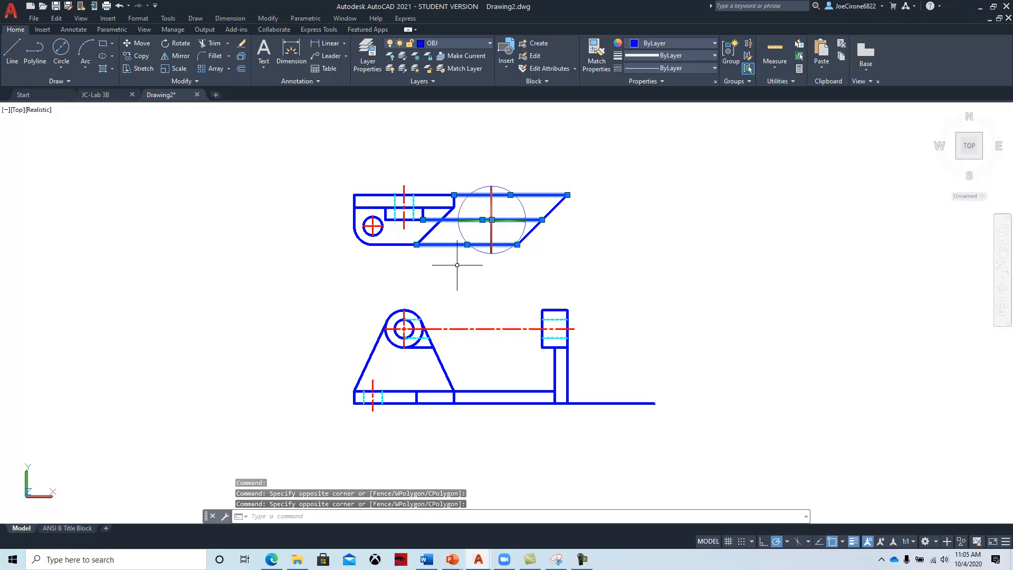
key("Delete")
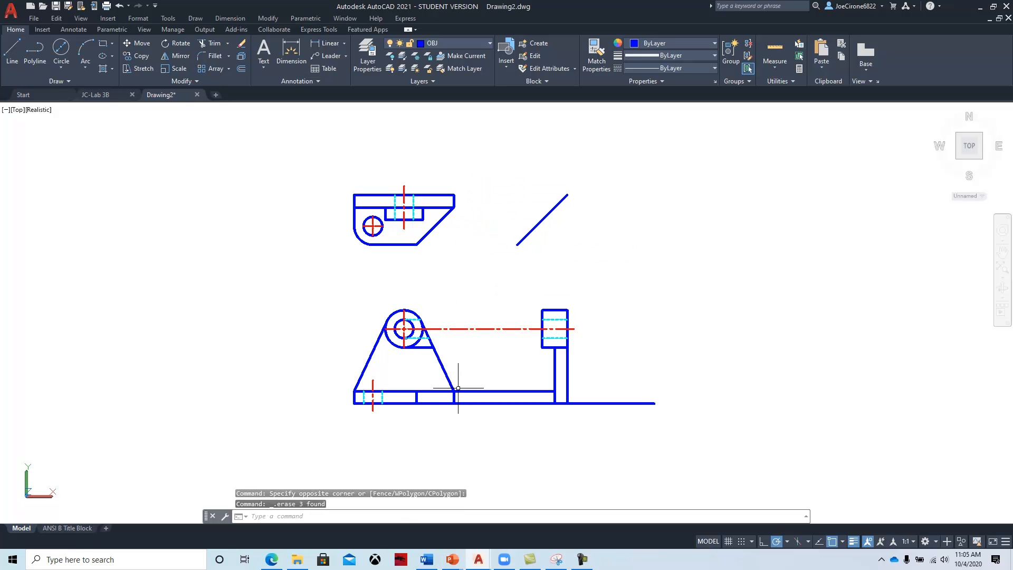
Project the top view's front edge horizontally to the miter line's lower end, continuing vertically down to the side view's baseline
middle_click_drag(458, 388, 467, 377)
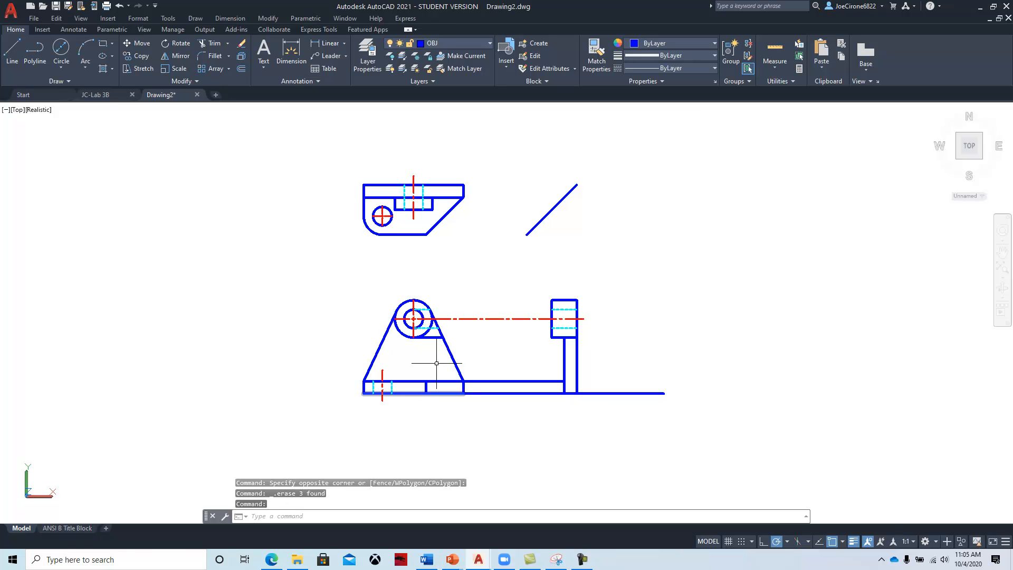
left_click(15, 55)
left_click(426, 234)
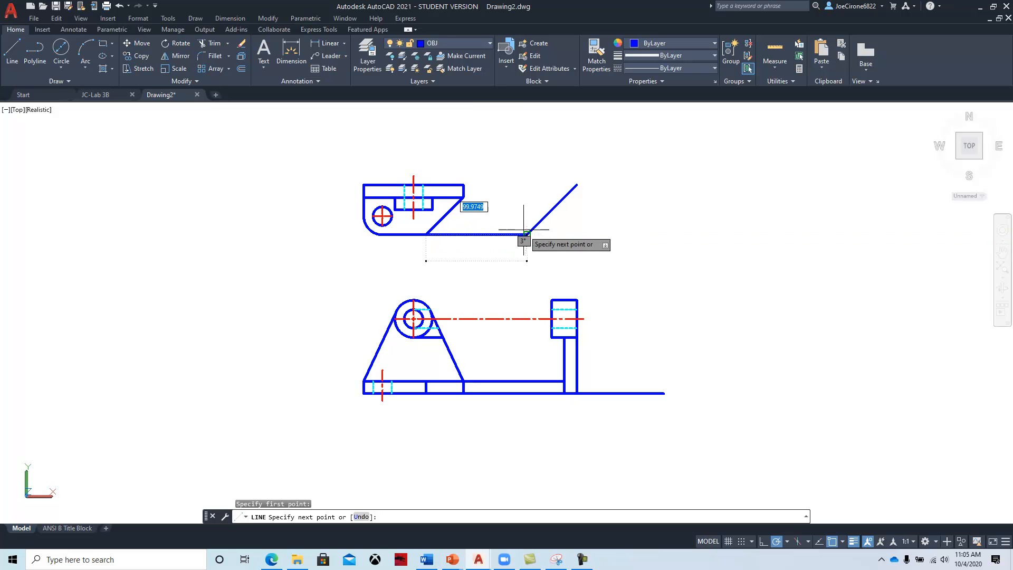
left_click(527, 234)
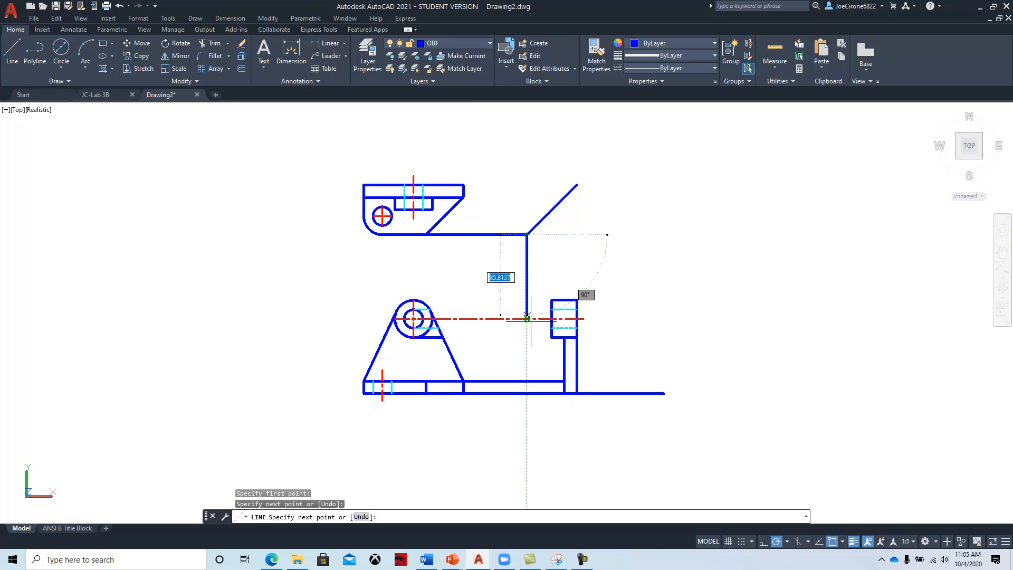
left_click(526, 393)
key("Return")
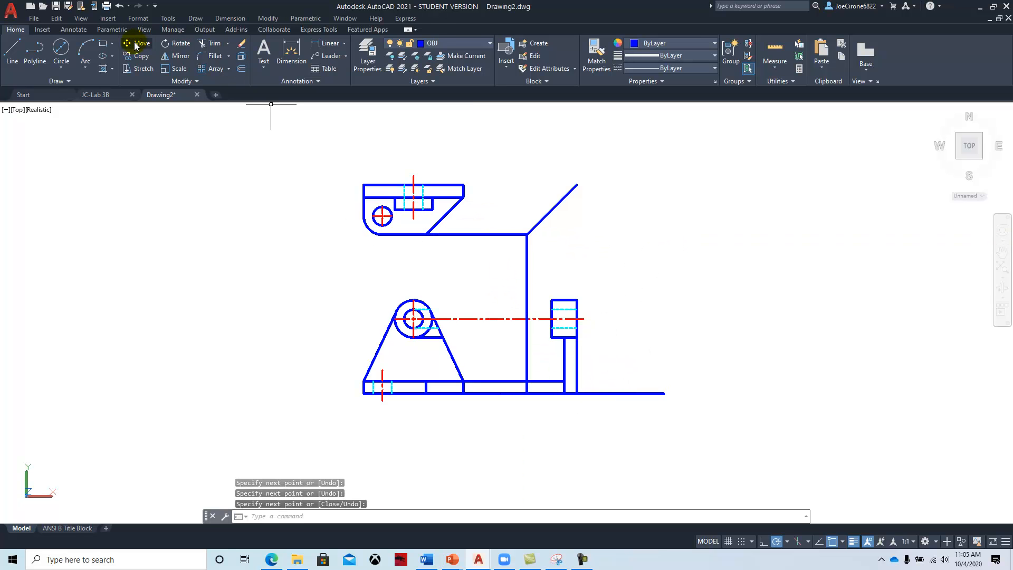
Trim the base lines between the front and side views and the vertical projection line just above the side view's base
left_click(207, 49)
left_click_drag(509, 361, 498, 417)
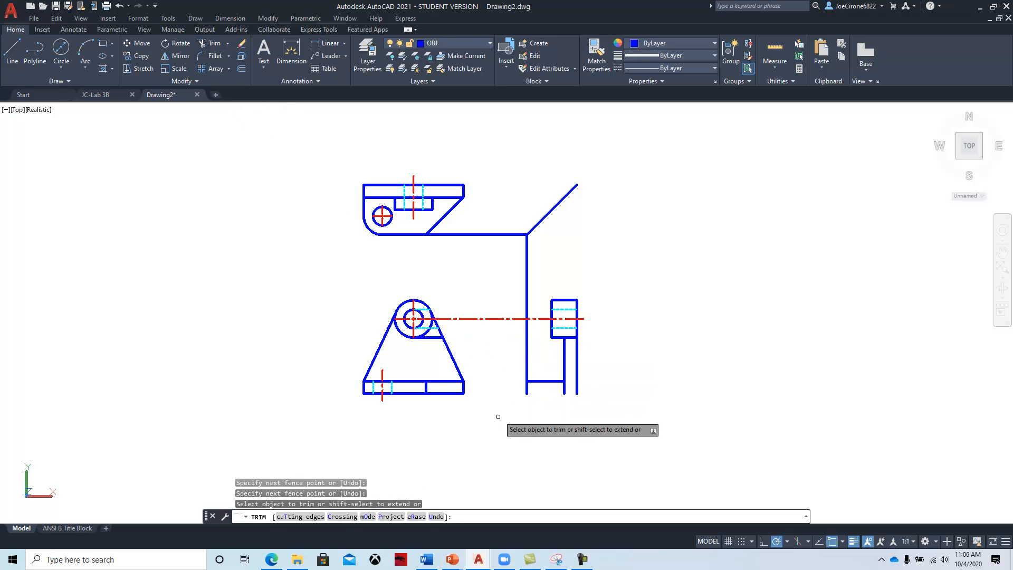
left_click(499, 371)
left_click_drag(499, 371, 549, 343)
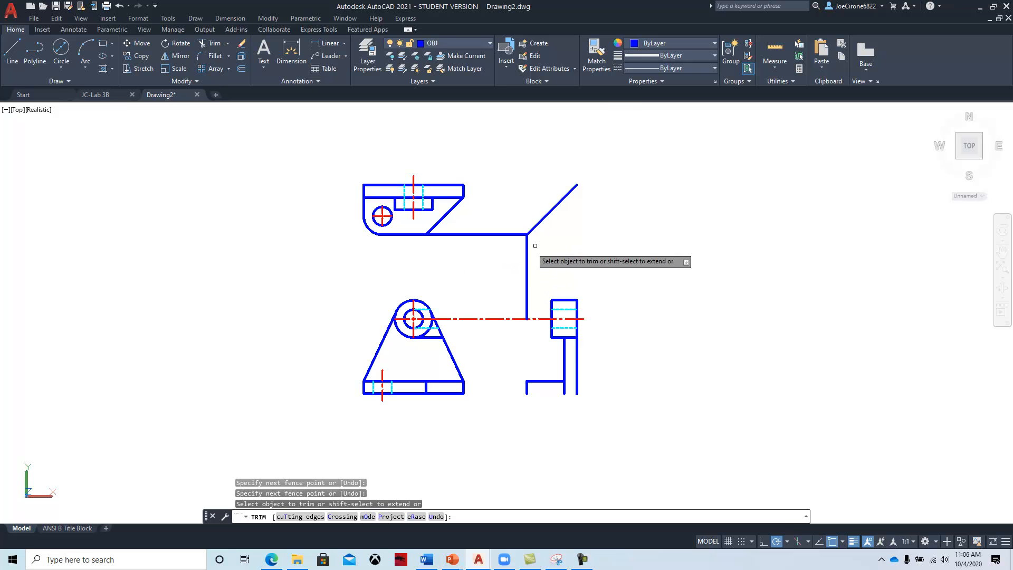
Remove the remaining vertical and horizontal projection lines that meet at the miter line's lower end
left_click(550, 252)
left_click(494, 263)
left_click(493, 262)
left_click(475, 196)
Draw the side view's bottom edge from the base's lower front corner to the outer vertical edge
left_click(6, 52)
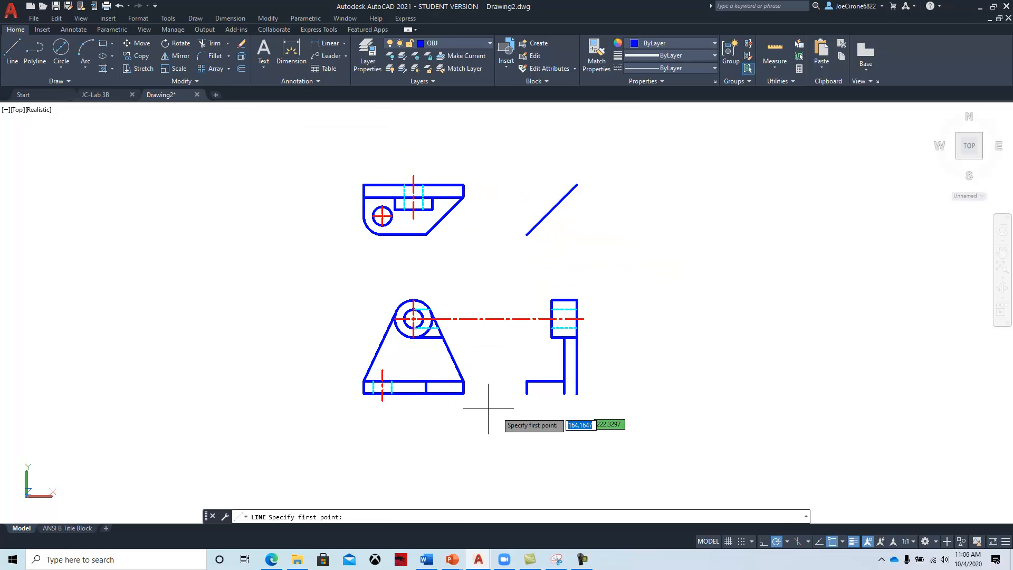
left_click(526, 394)
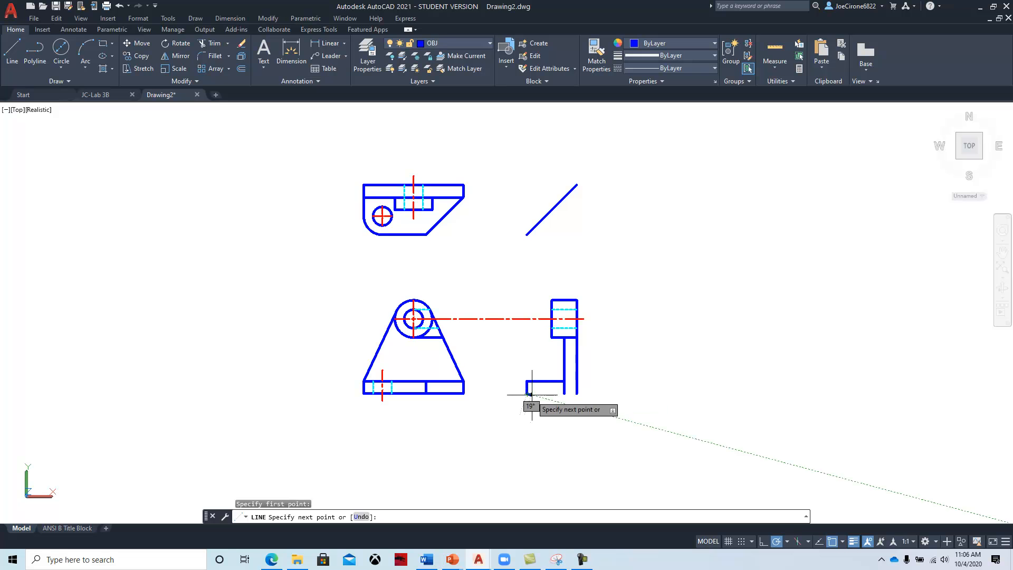
left_click(577, 393)
key("Escape")
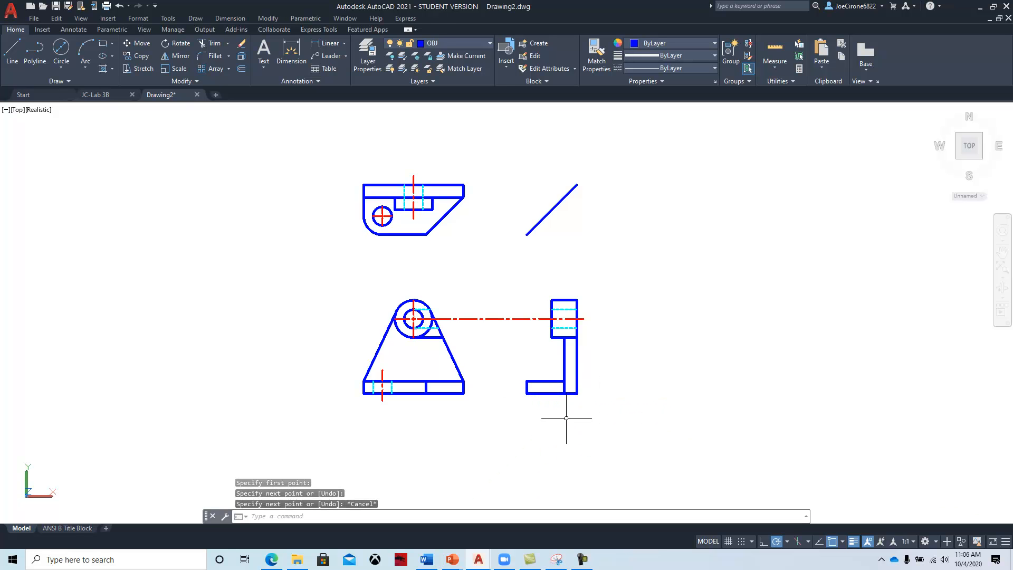
Trim the segment of the inner vertical edge that crosses the side view's base
left_click(212, 49)
left_click(564, 388)
left_click(565, 383)
key("Return")
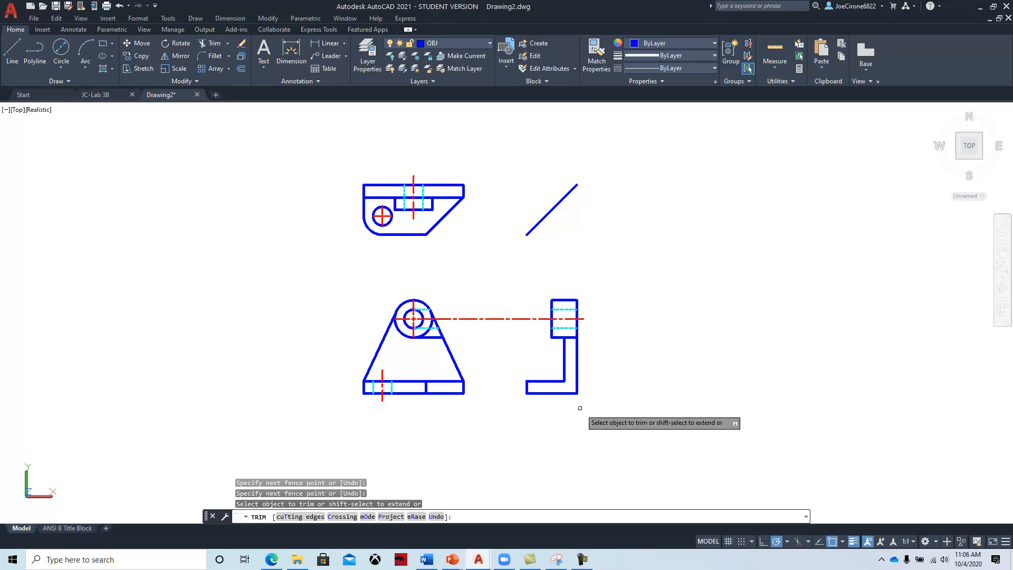
scroll(580, 407, "up", 4)
key("Escape")
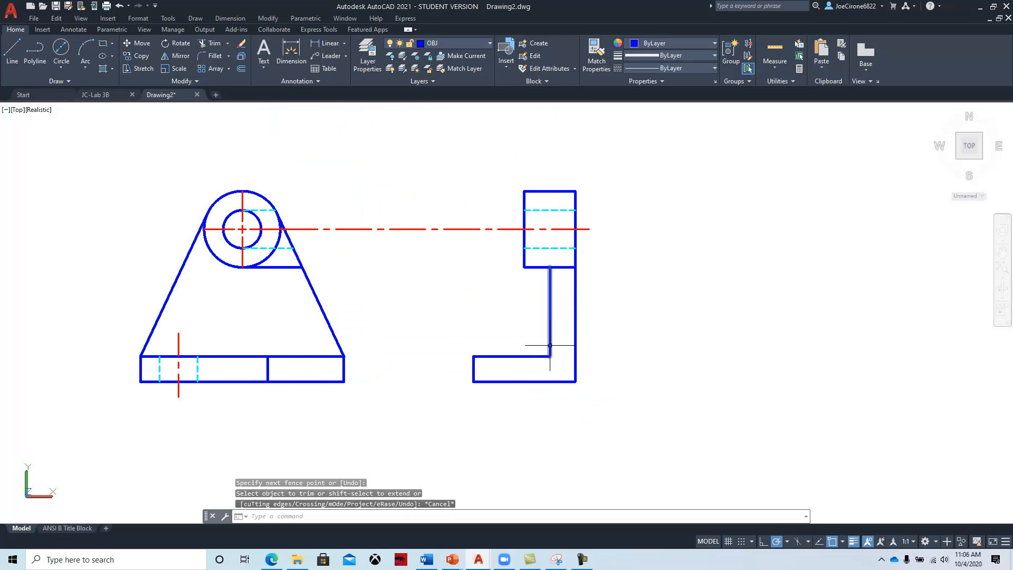
Stretch the lower end of the side view's inner vertical edge down to the base's bottom edge
left_click(550, 346)
left_click(550, 357)
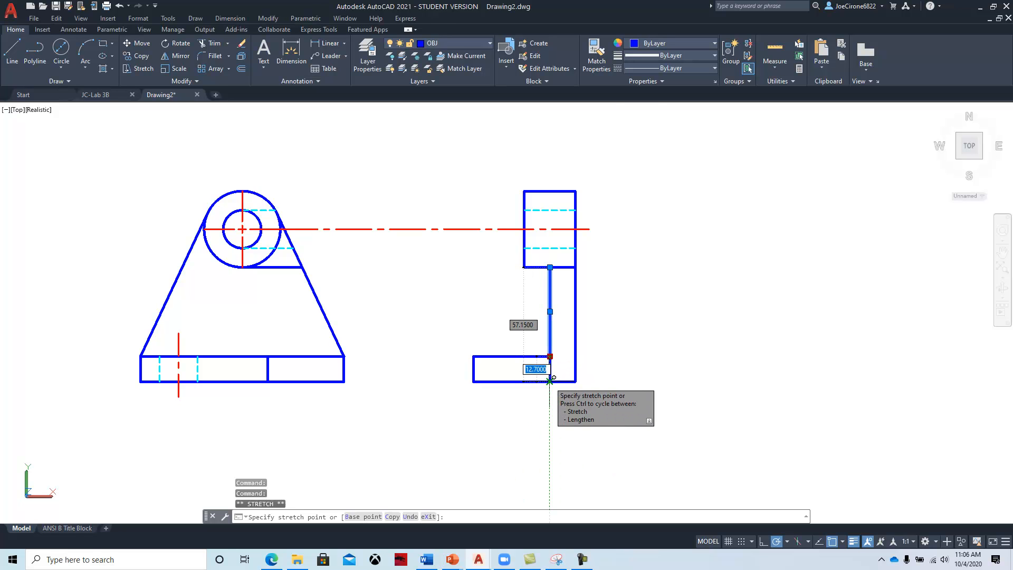
key("Escape")
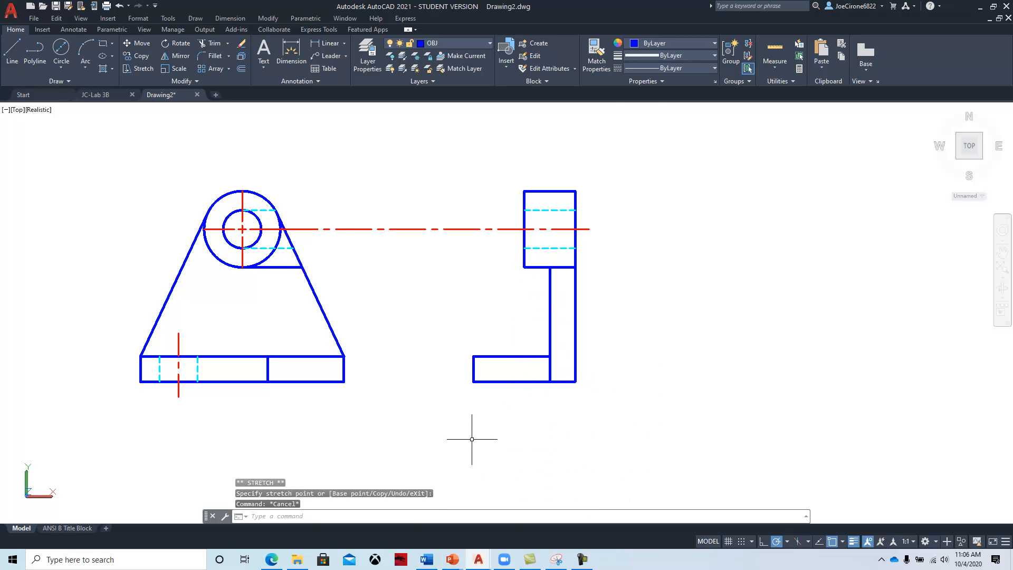
On the HID layer, project the bottom of the top view's base hole to the miter line and down to the side view's bottom edge
middle_click_drag(426, 410, 487, 421)
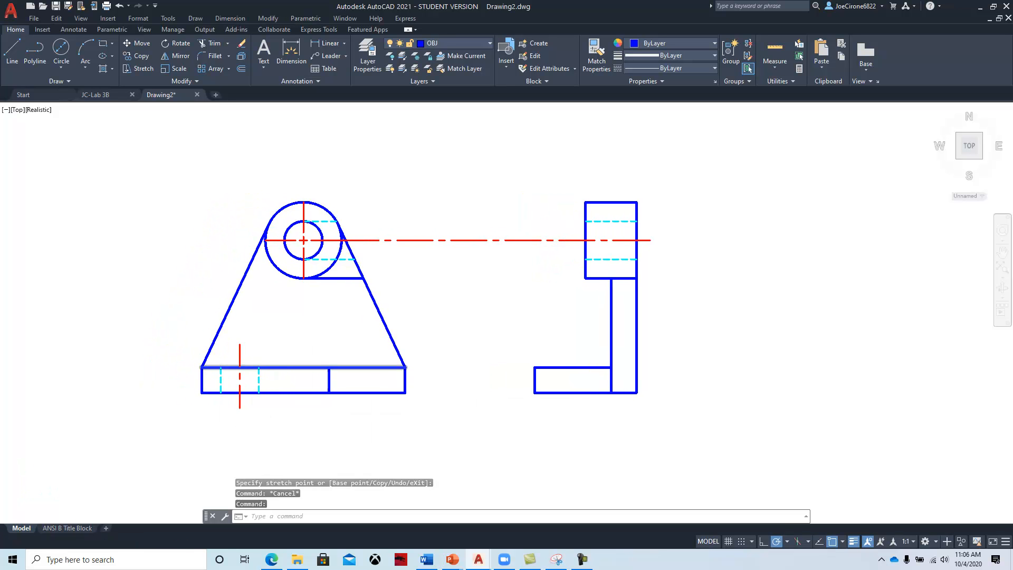
scroll(338, 394, "down", 2)
middle_click_drag(380, 385, 376, 409)
middle_click_drag(386, 346, 390, 368)
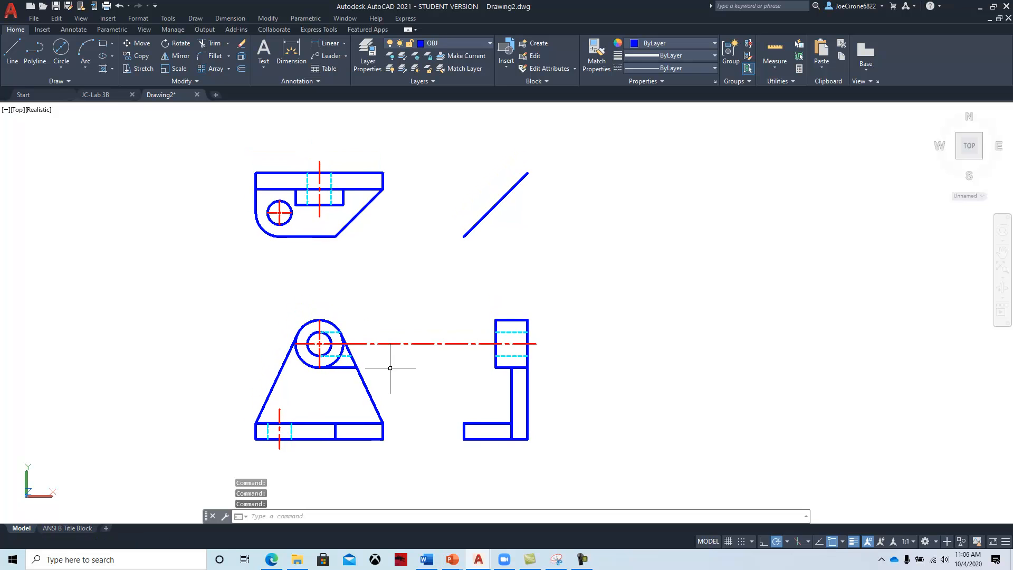
middle_click_drag(293, 235, 293, 263)
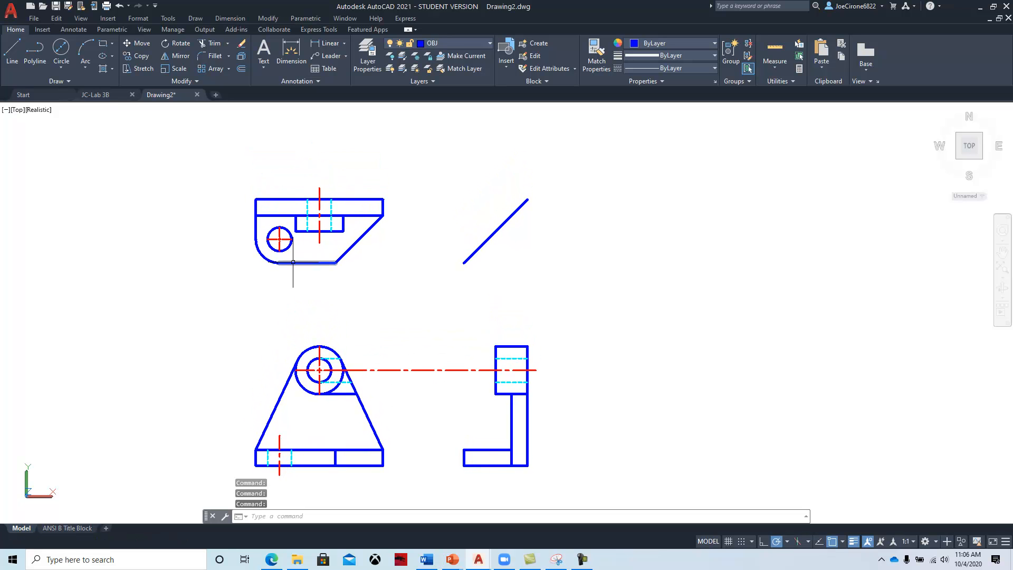
left_click(465, 46)
left_click(455, 106)
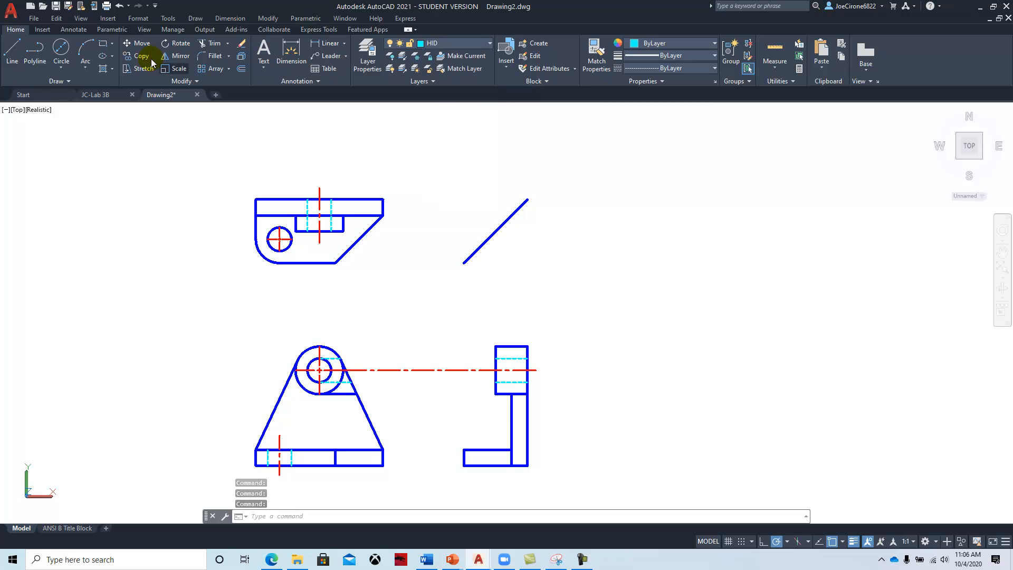
left_click(22, 60)
scroll(279, 218, "up", 3)
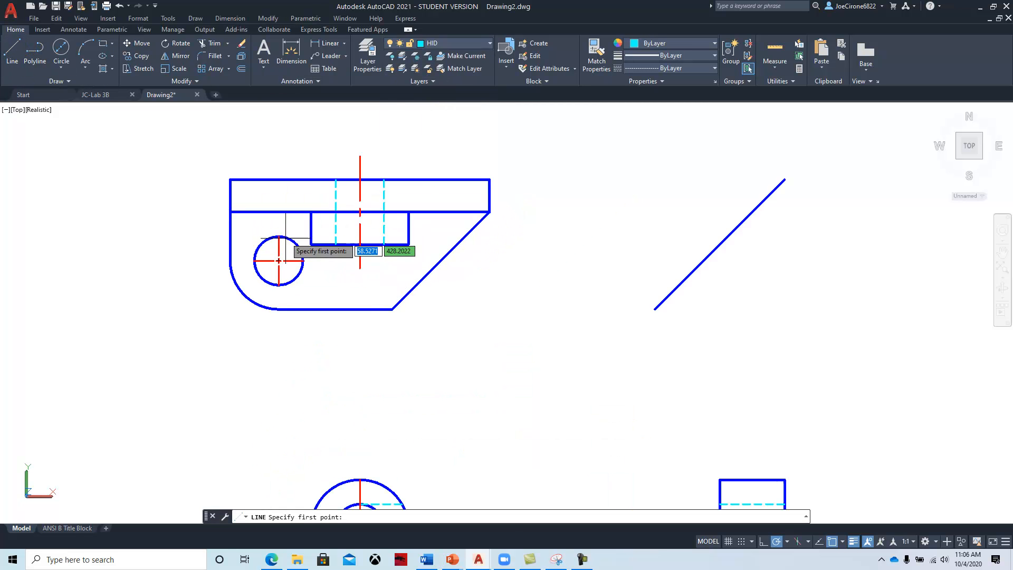
left_click(288, 283)
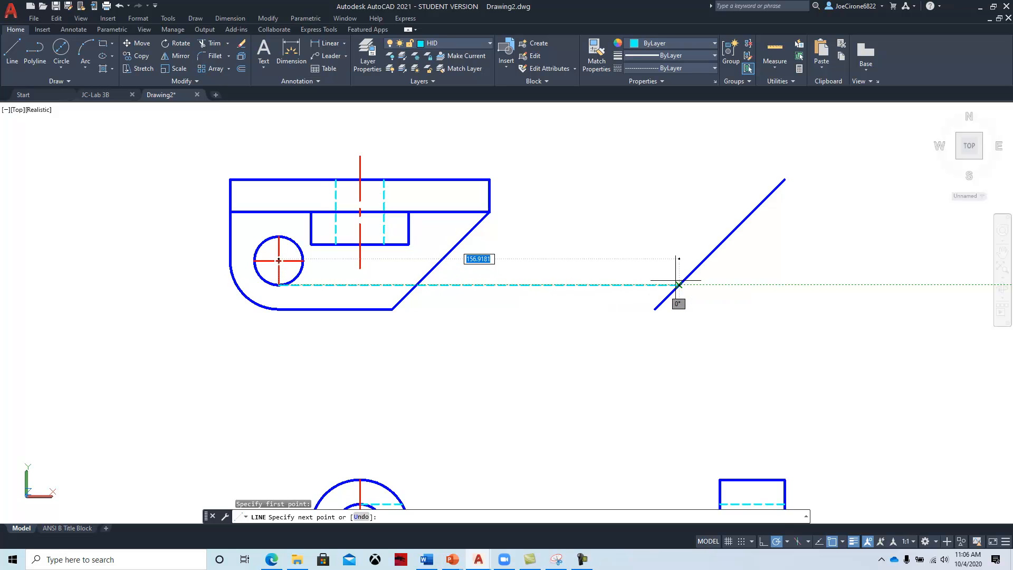
left_click(678, 285)
middle_click_drag(667, 441, 699, 197)
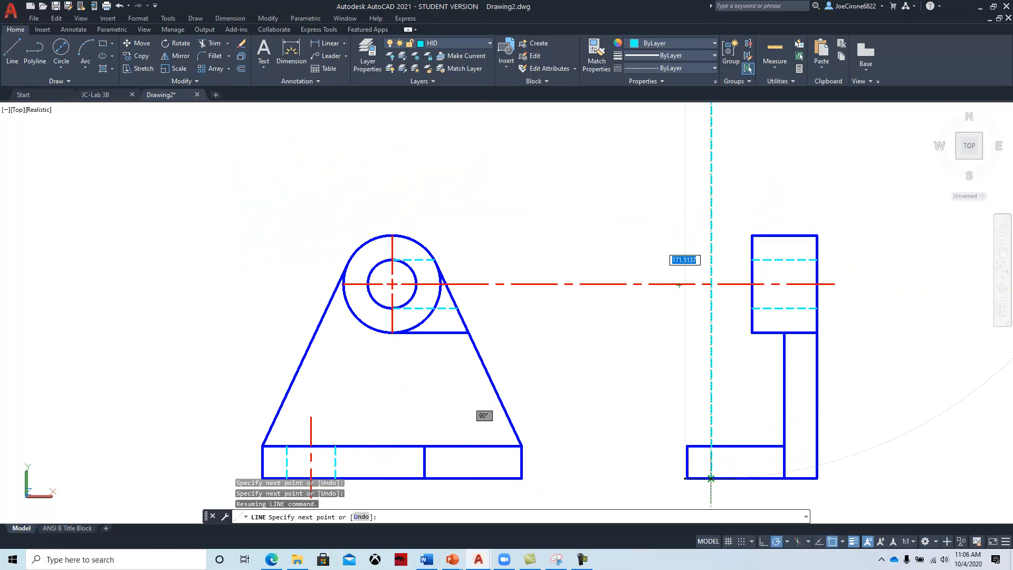
left_click(711, 478)
key("Return")
Project the top of the top view's base hole to the miter line and down to the side view's bottom edge as a hidden line
middle_click_drag(524, 312, 538, 486)
right_click(226, 306)
left_click(241, 315)
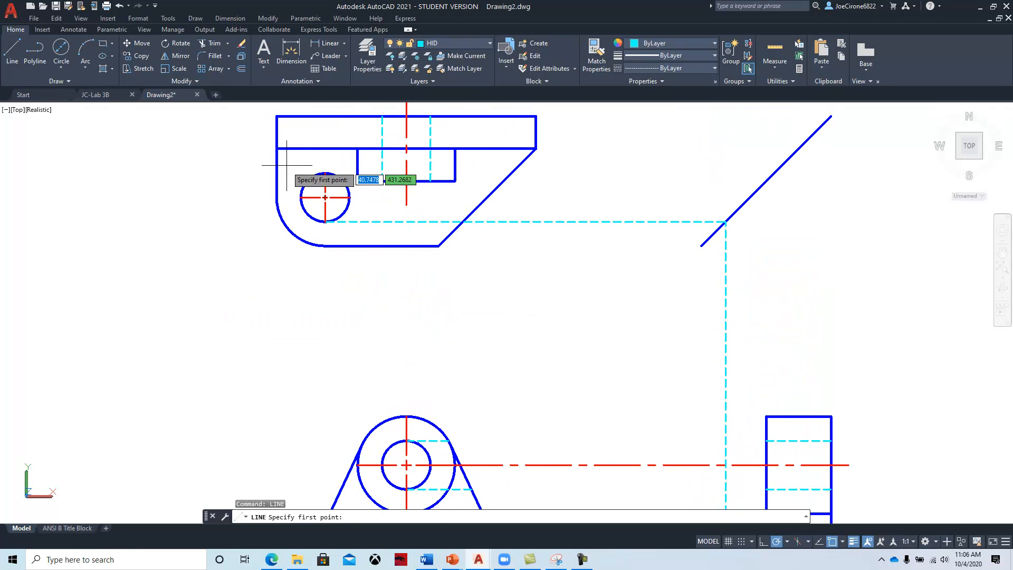
left_click(325, 172)
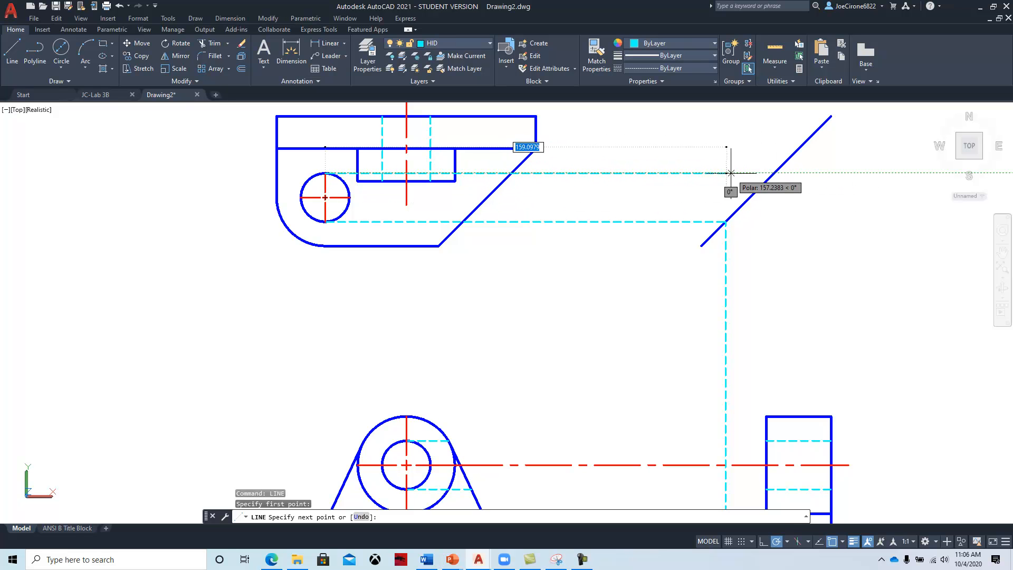
left_click(774, 173)
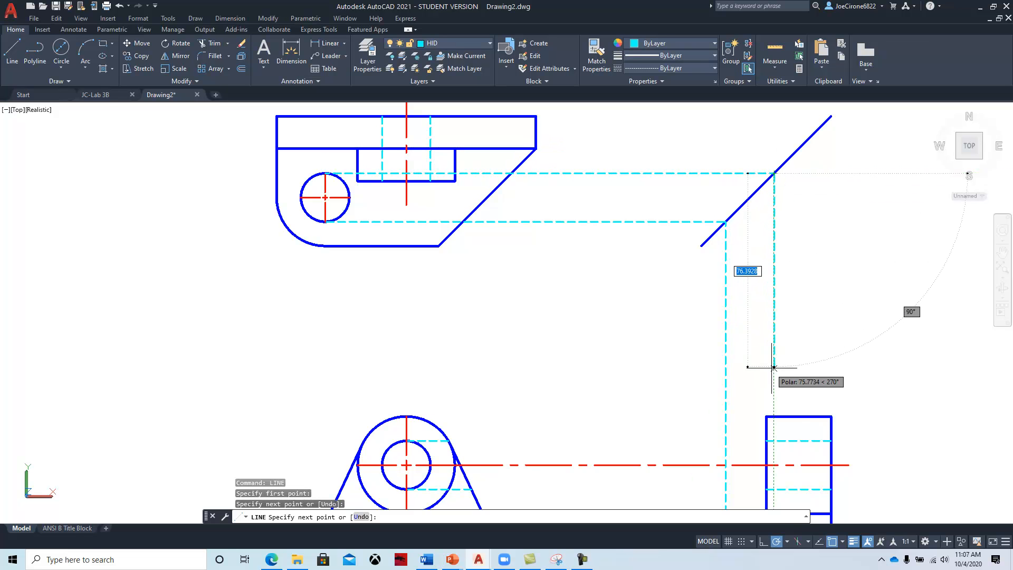
scroll(774, 383, "down", 1)
middle_click_drag(774, 383, 648, 79)
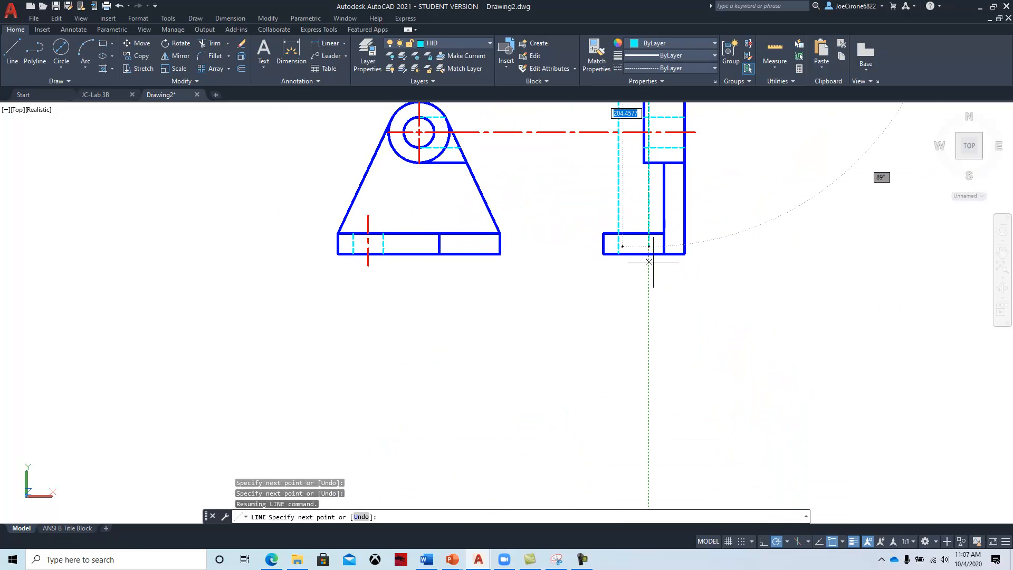
left_click(651, 253)
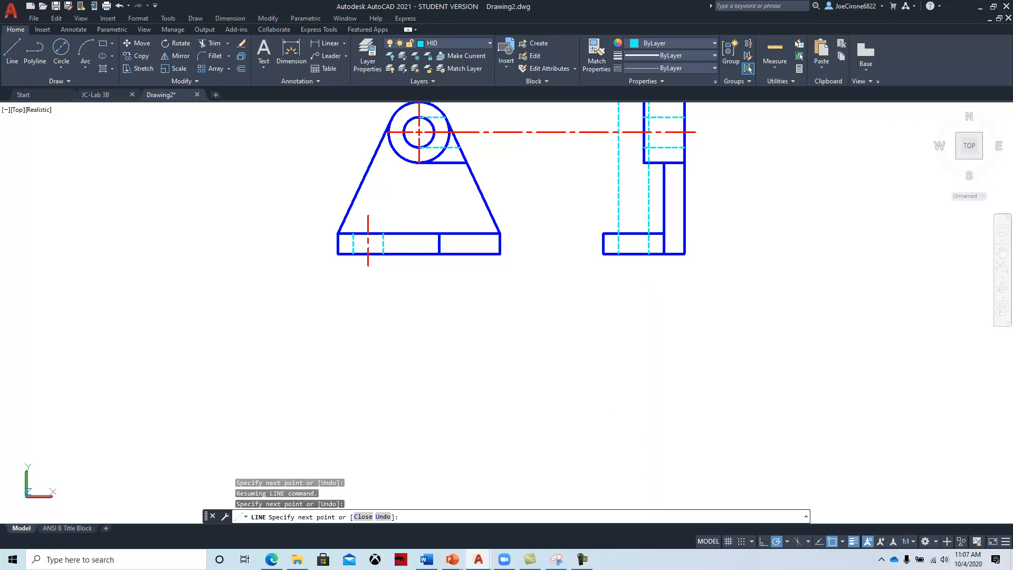
Trim the two vertical hidden projection lines above the side view's base, between the base and the boss
key("Escape")
left_click(213, 47)
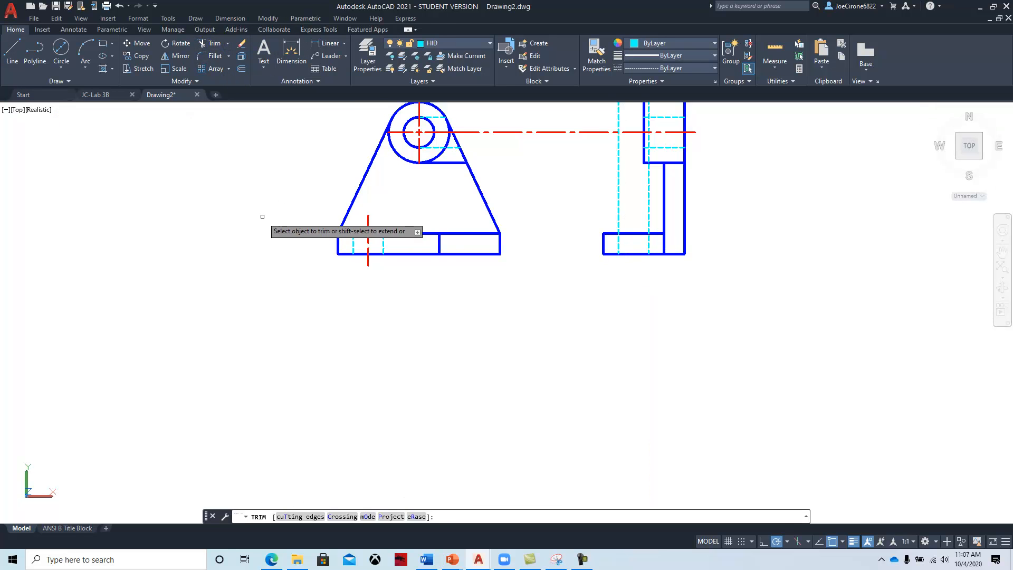
left_click_drag(579, 205, 654, 207)
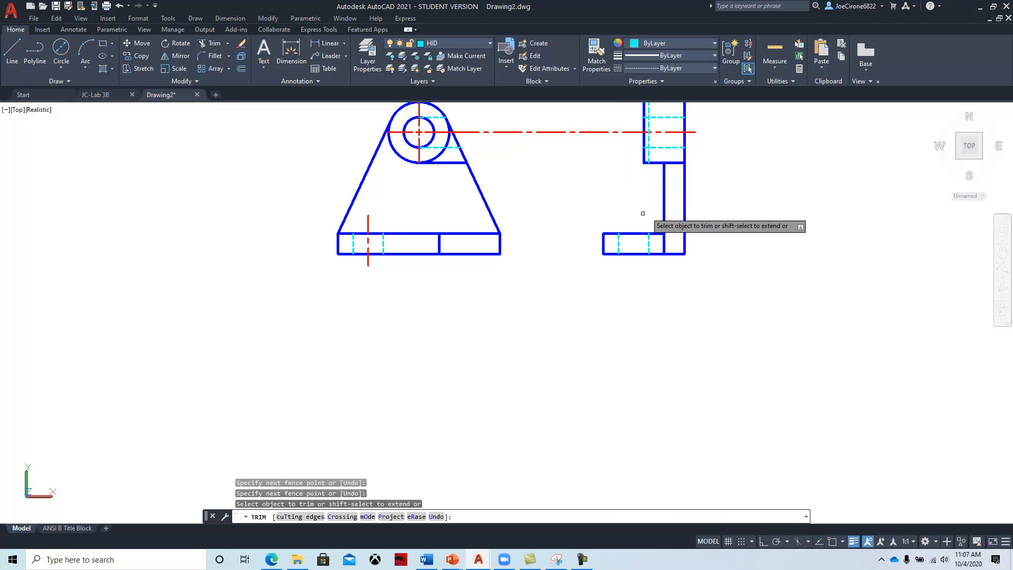
middle_click_drag(465, 196, 459, 387)
key("Escape")
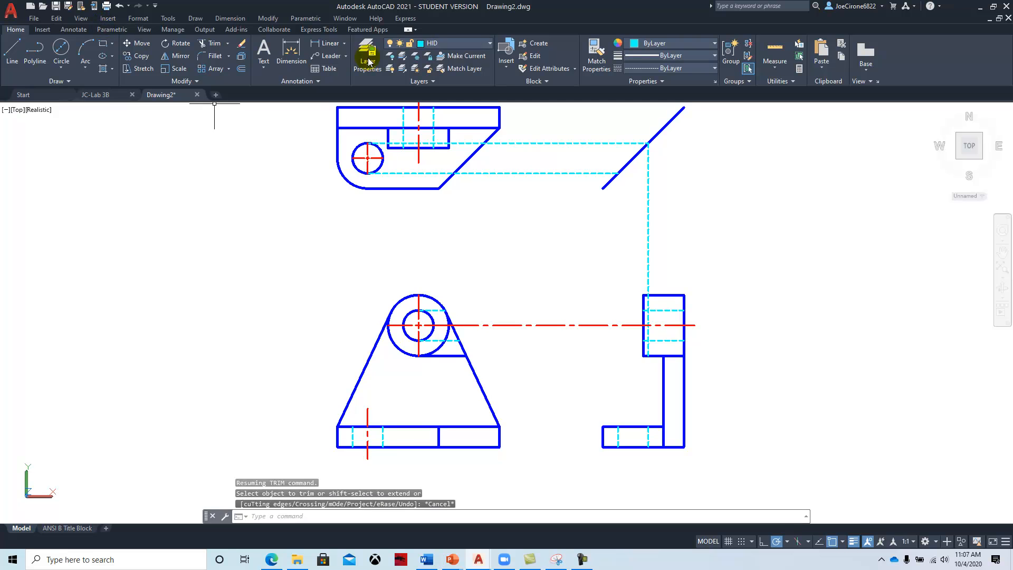
On the CEN layer, project the top view's base hole center to the miter line and down past the side view's base
left_click(480, 44)
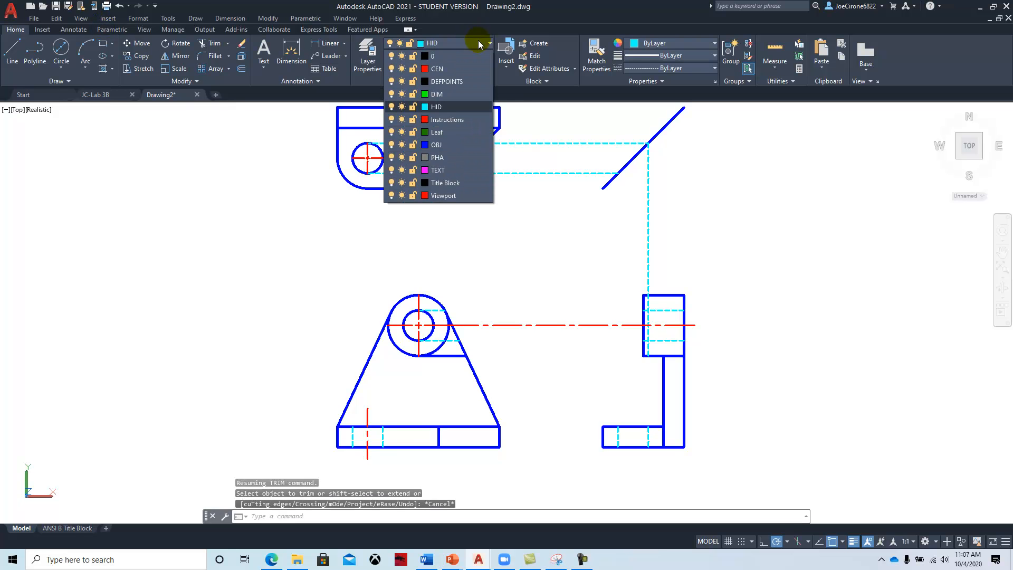
left_click(450, 74)
left_click(12, 50)
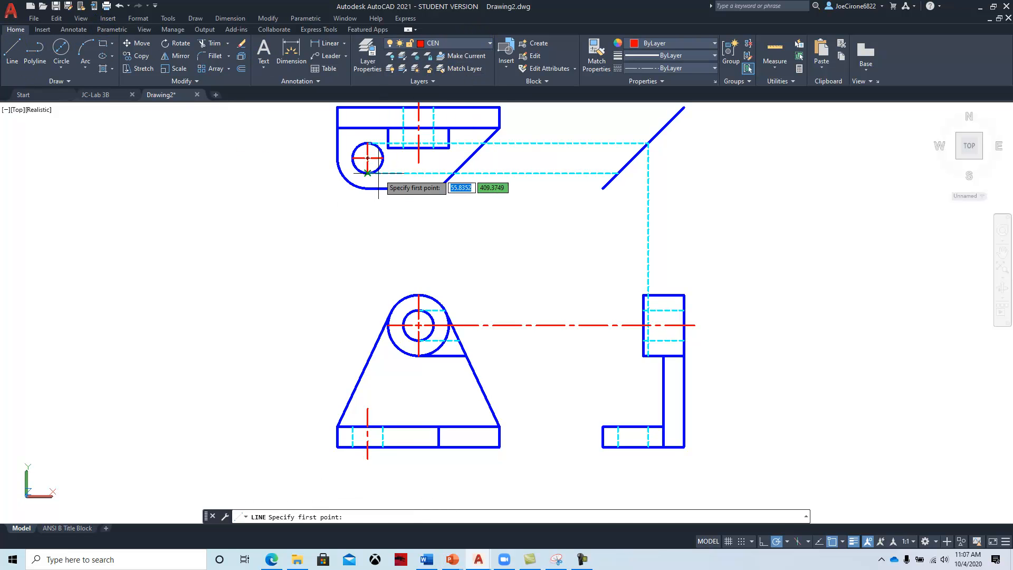
left_click(383, 158)
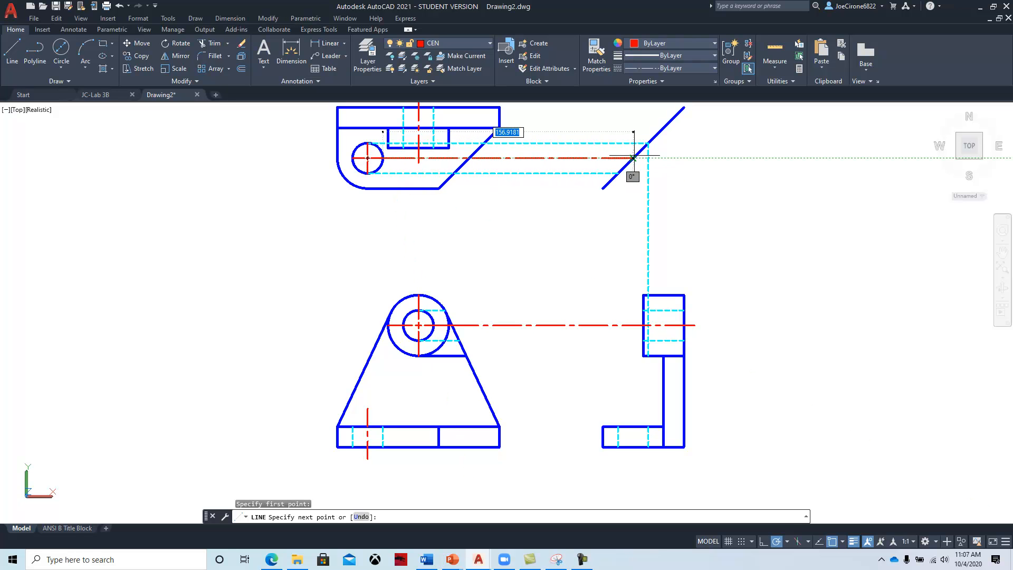
left_click(632, 158)
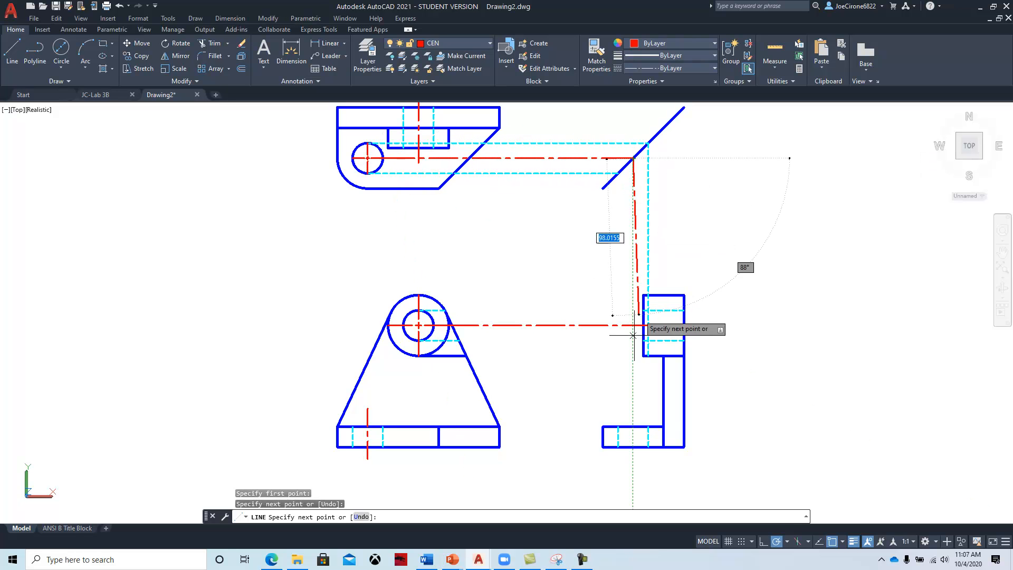
left_click(633, 462)
key("Return")
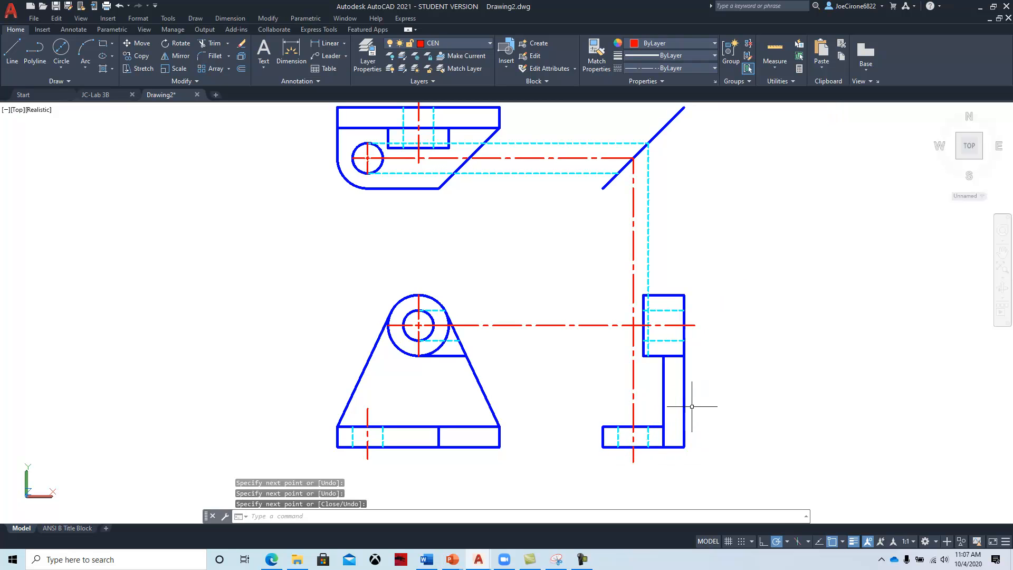
Shorten the vertical center line's upper end to just above the side view's base
left_click(633, 172)
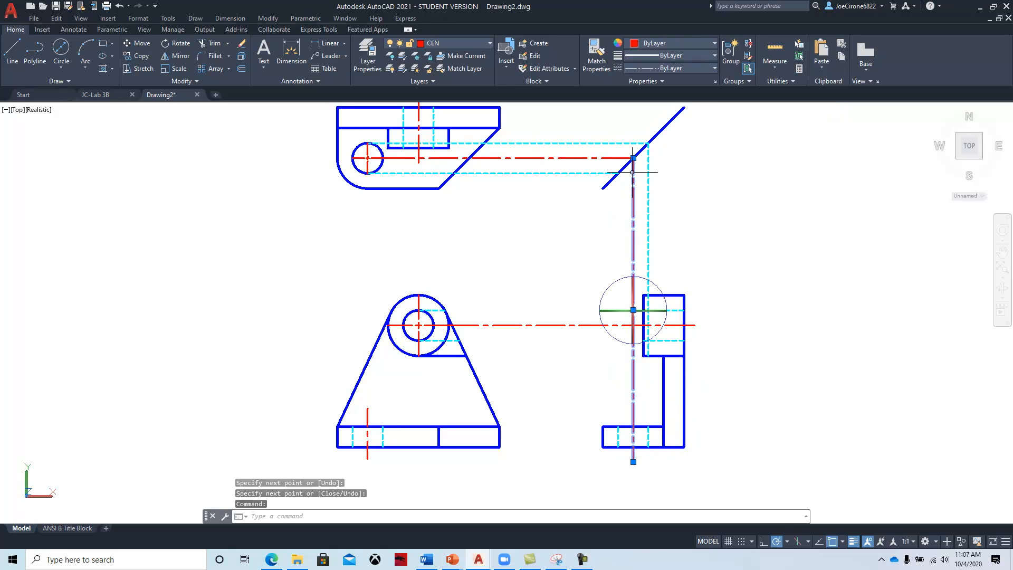
left_click(633, 158)
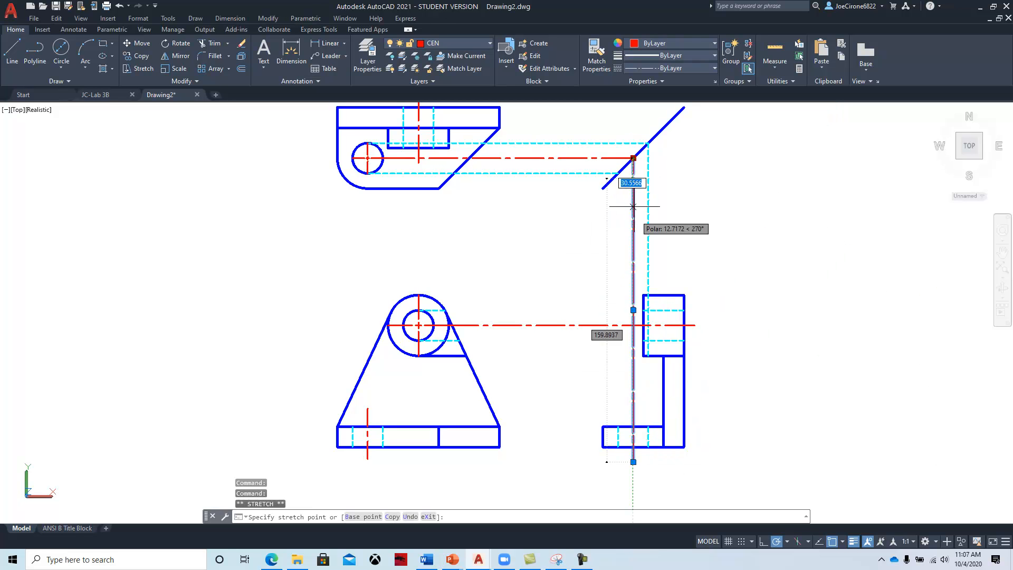
left_click(633, 408)
key("Escape")
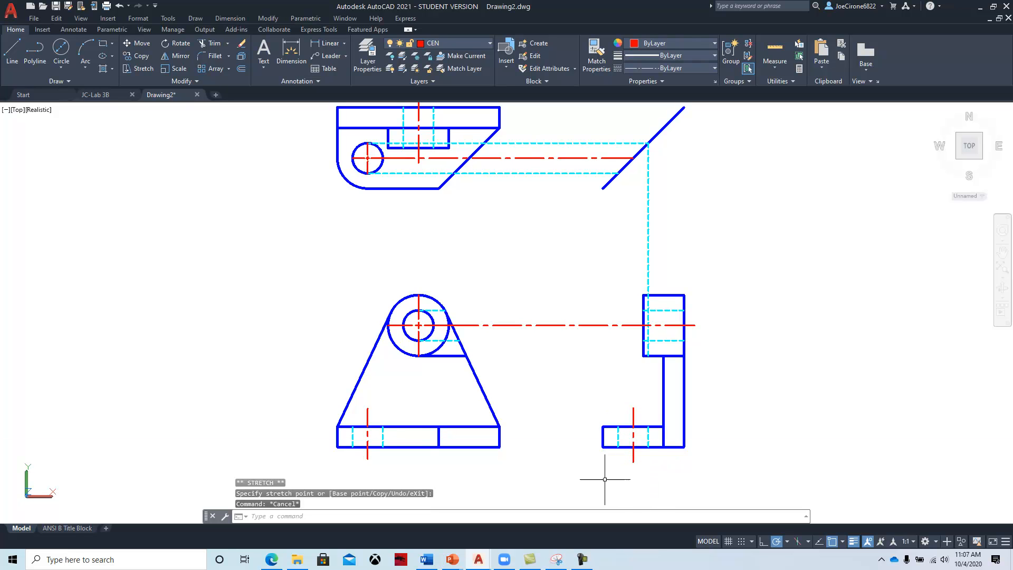
Shorten the horizontal center line to start just left of the side view's boss and erase the leftover vertical hidden projection line
left_click(503, 326)
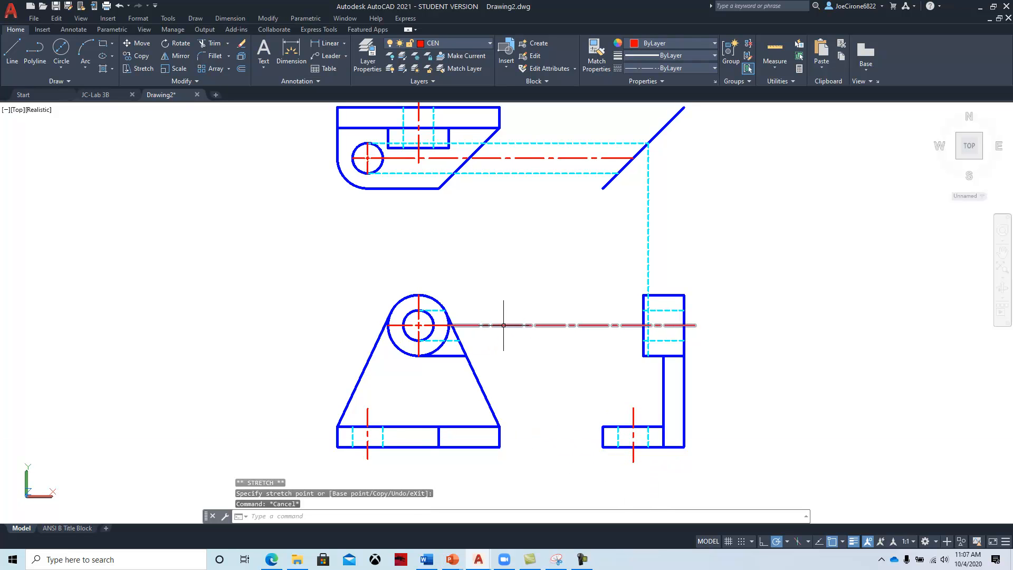
left_click(449, 326)
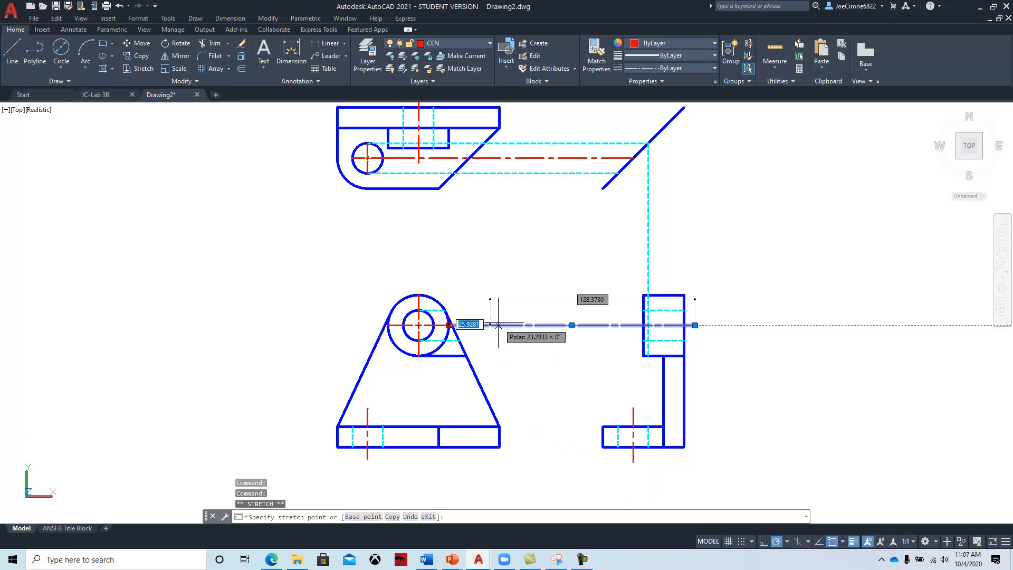
left_click(630, 325)
key("Escape")
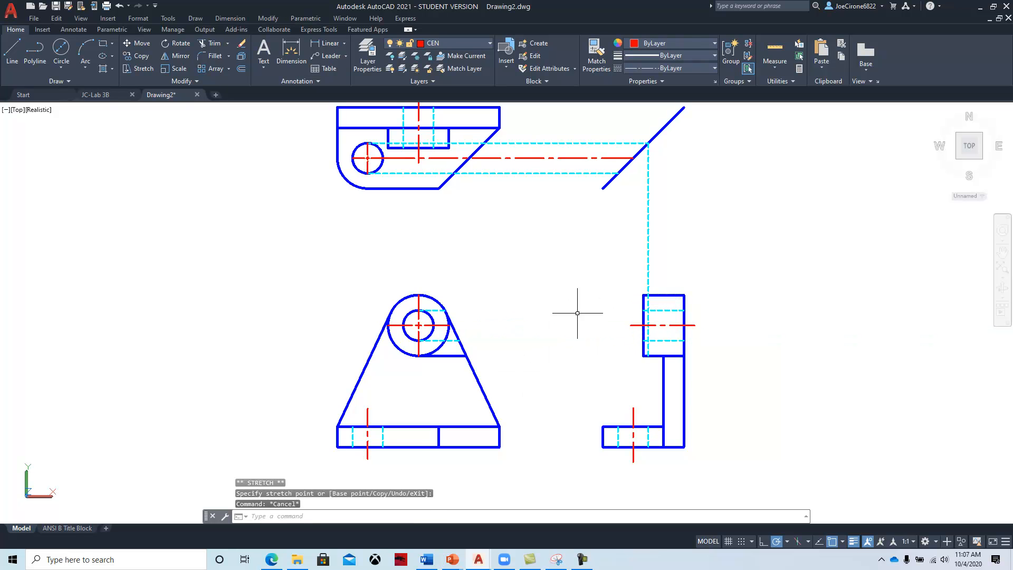
left_click(648, 275)
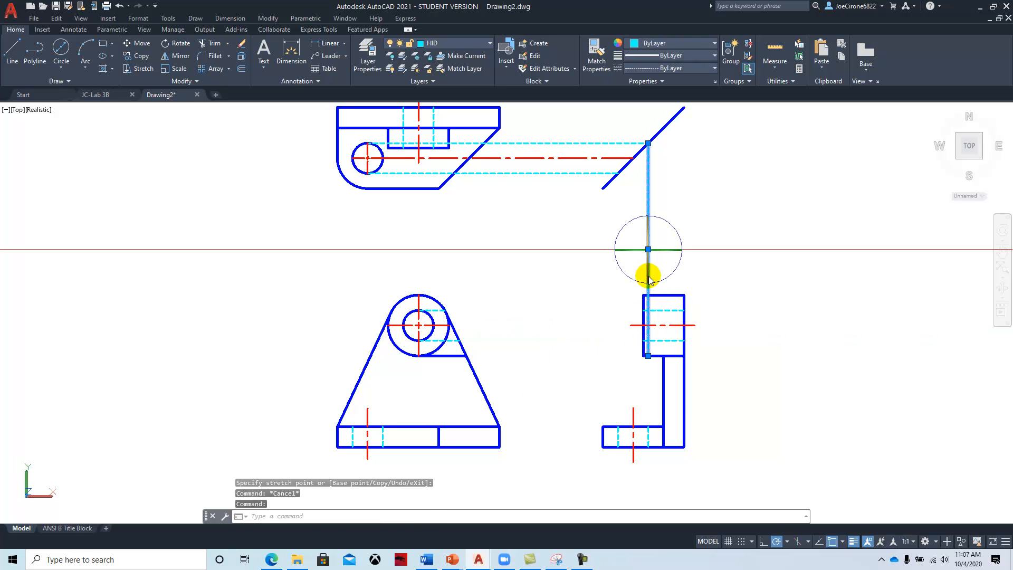
key("Delete")
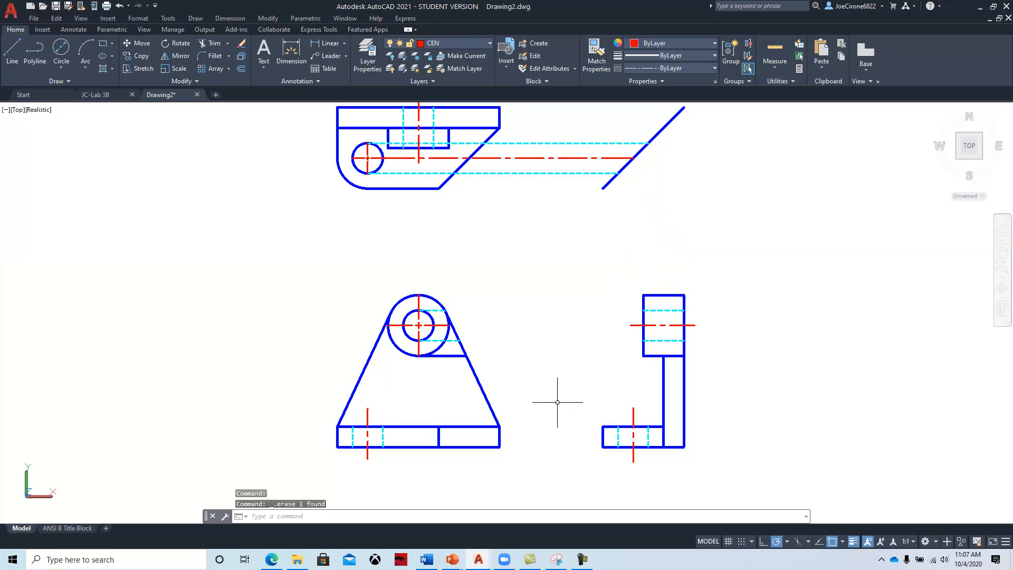
Shorten the side view boss's bottom edge to the inner vertical edge, and that vertical edge to the base's top edge
left_click(667, 356)
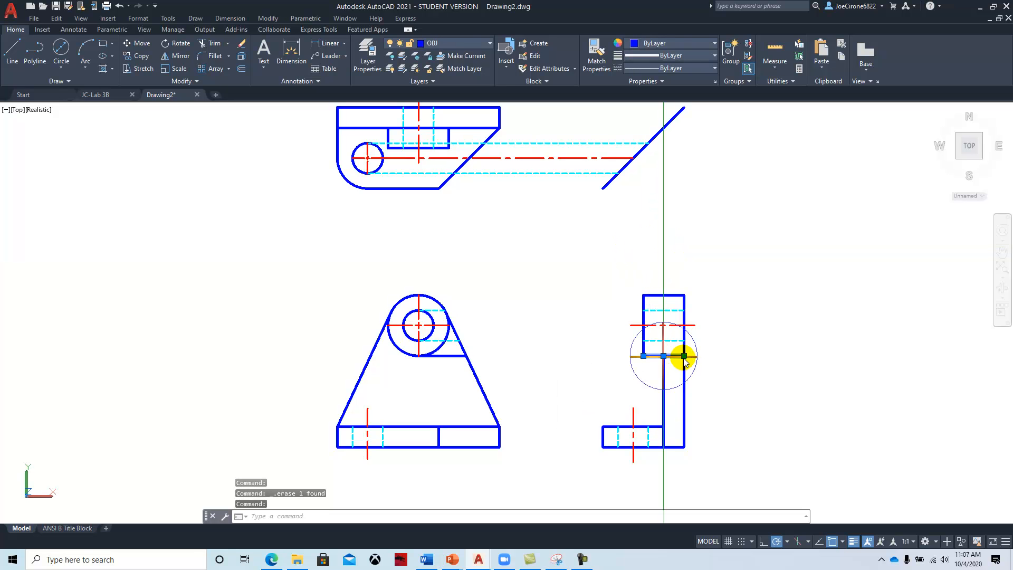
left_click(685, 357)
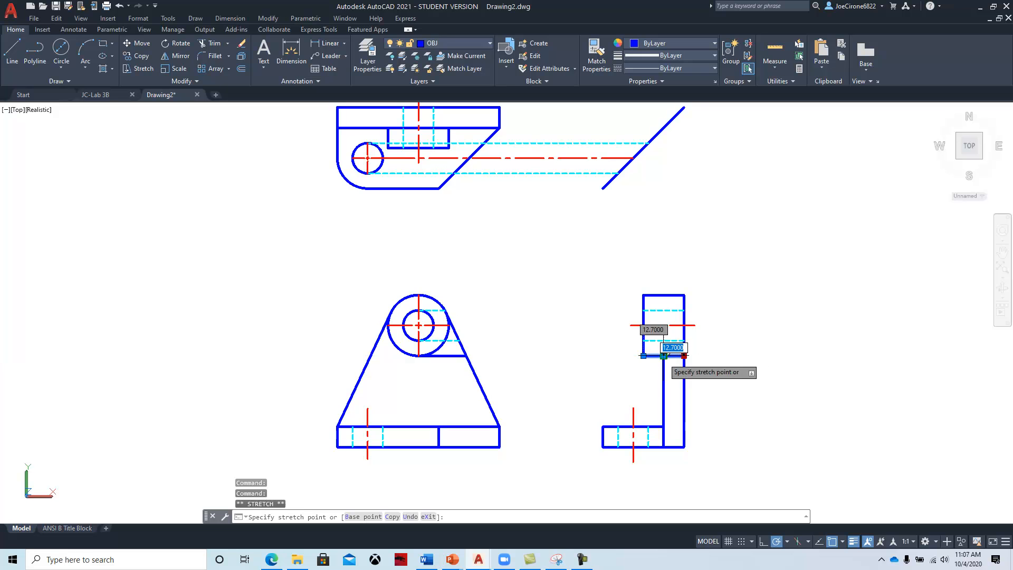
key("Escape")
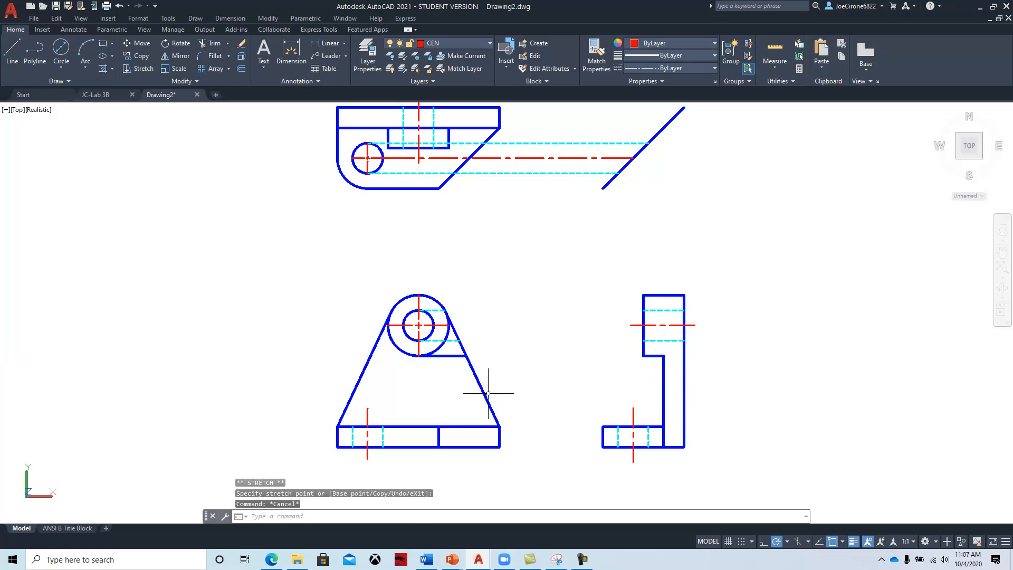
left_click(665, 437)
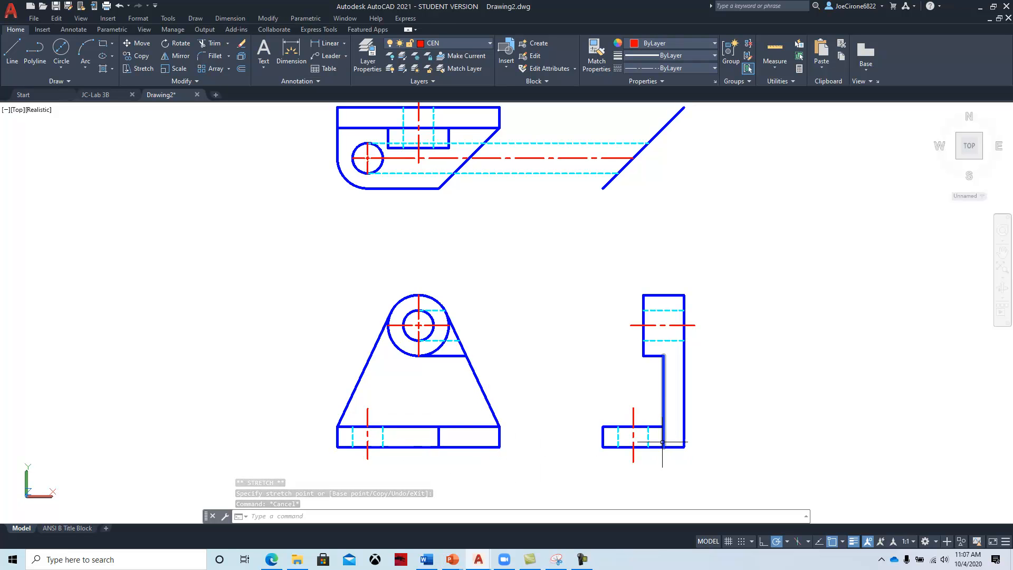
left_click(663, 447)
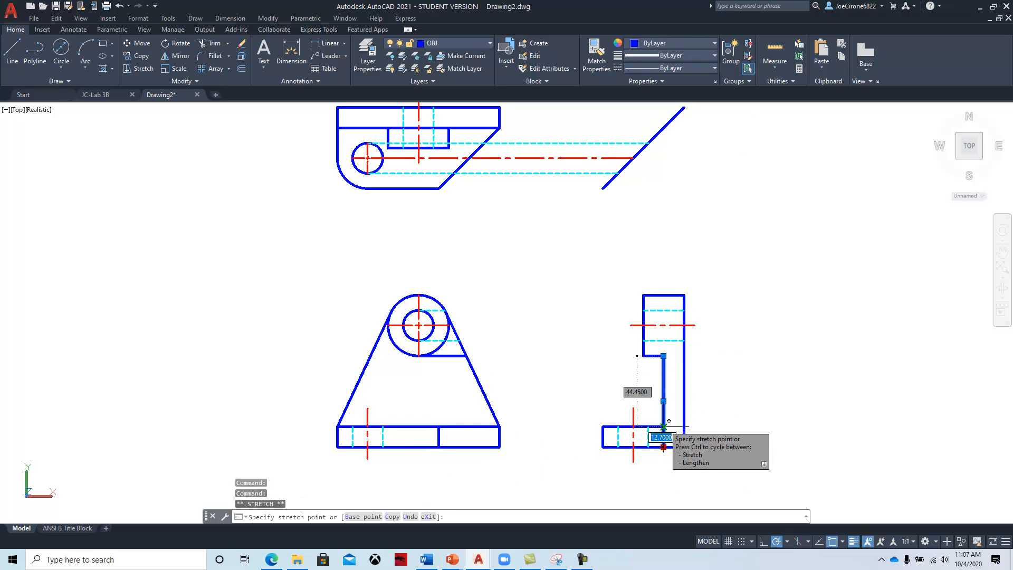
key("Escape")
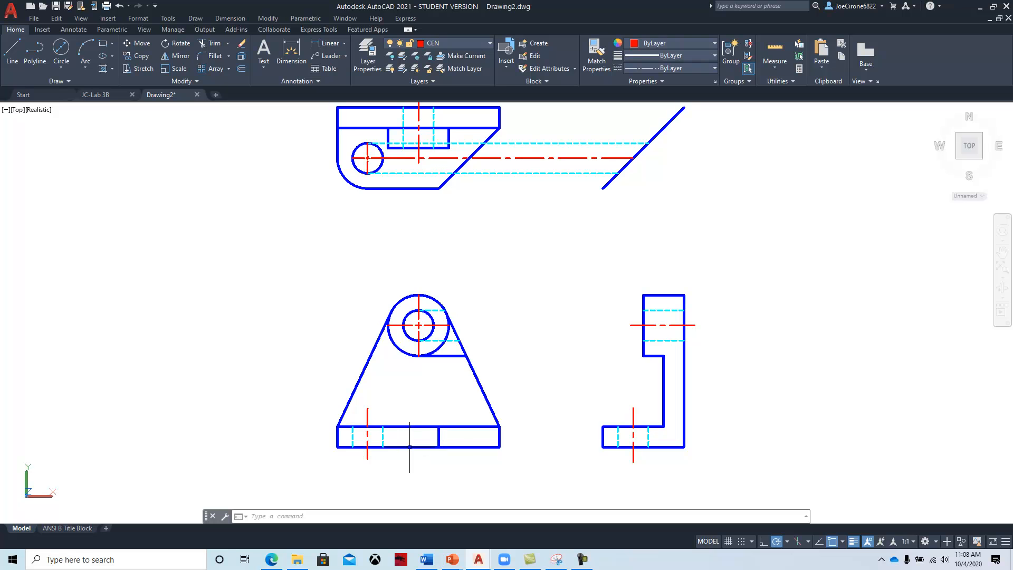
Erase the leftover horizontal object line and two hidden projection lines beside the front view's boss
left_click(447, 355)
key("Delete")
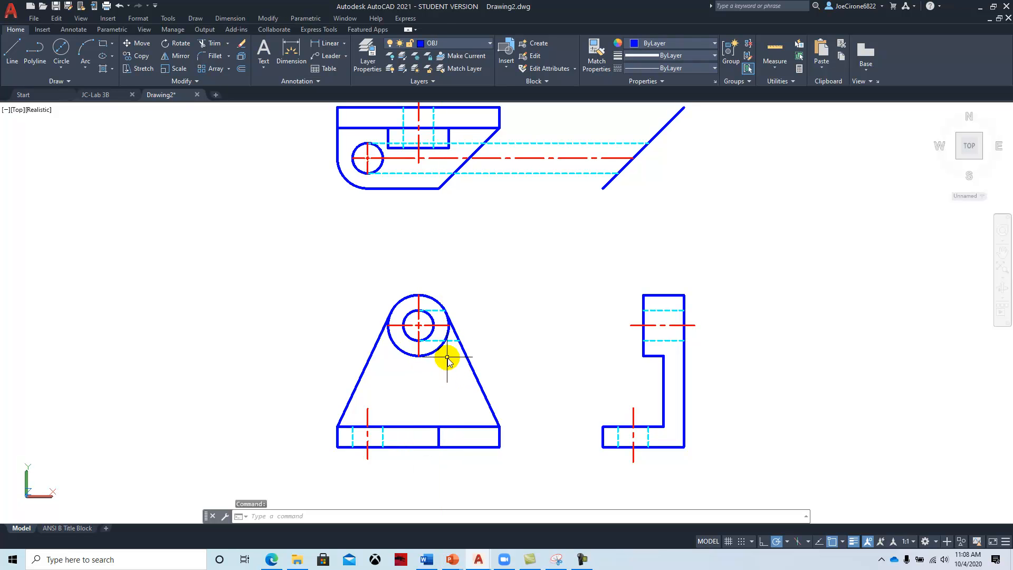
left_click(445, 341)
key("Delete")
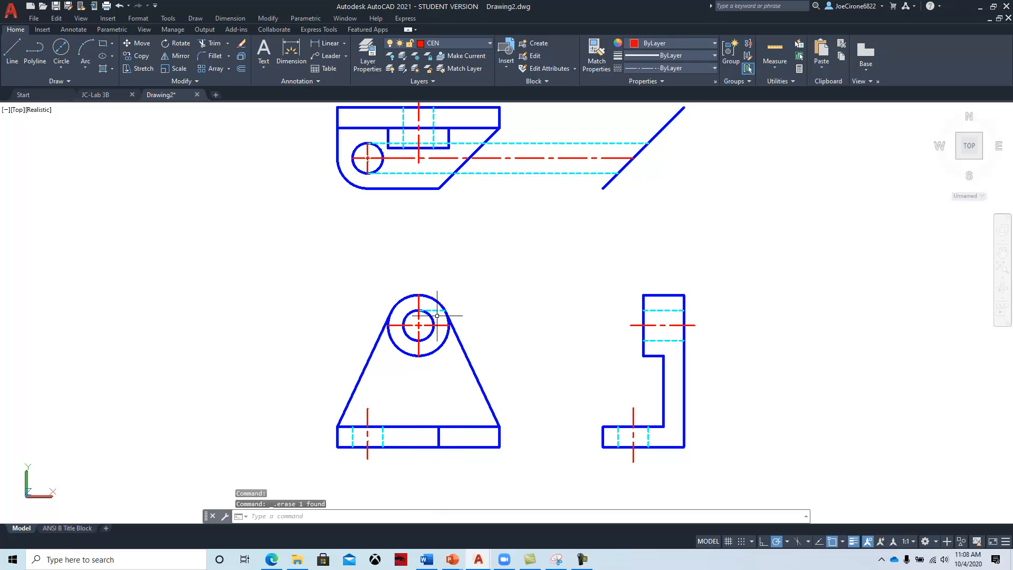
left_click(434, 310)
key("Delete")
Erase the three projection lines running from the top view's base hole to the miter line
left_click(562, 129)
left_click(520, 191)
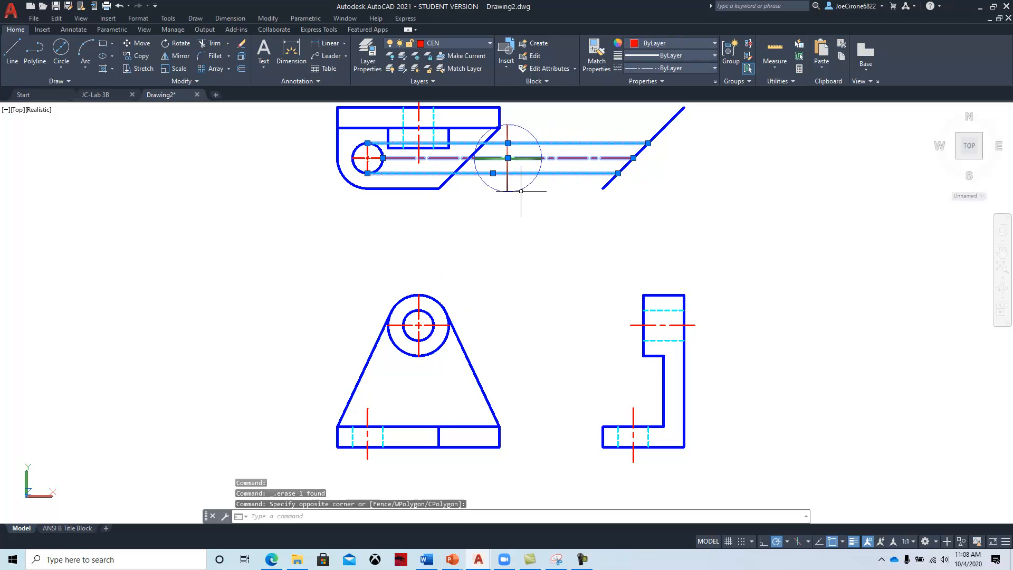
key("Delete")
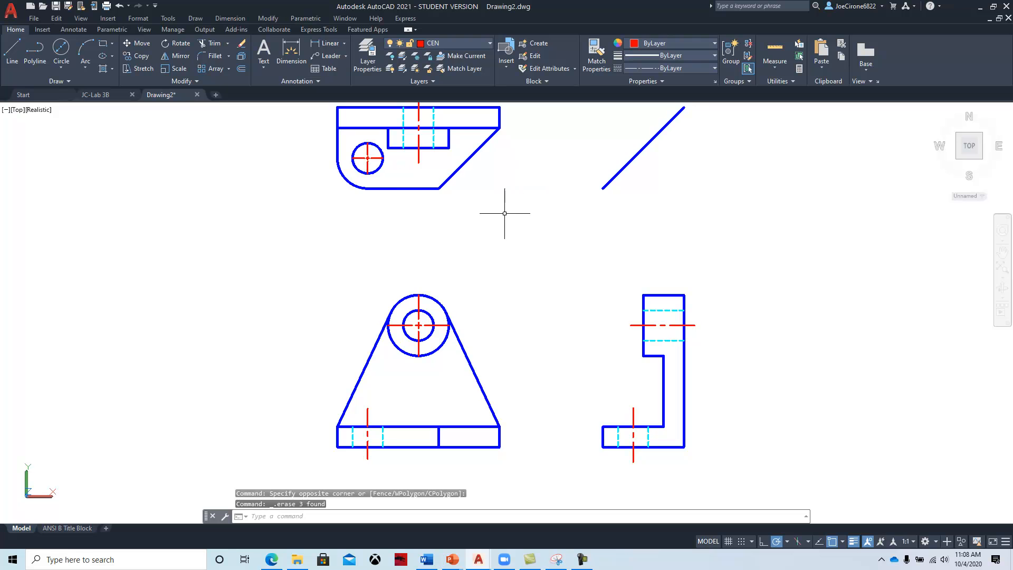
On the DIM layer, add a linear dimension for the overall width of the front view's base, placed below it
scroll(514, 357, "down", 2)
middle_click_drag(507, 350, 519, 345)
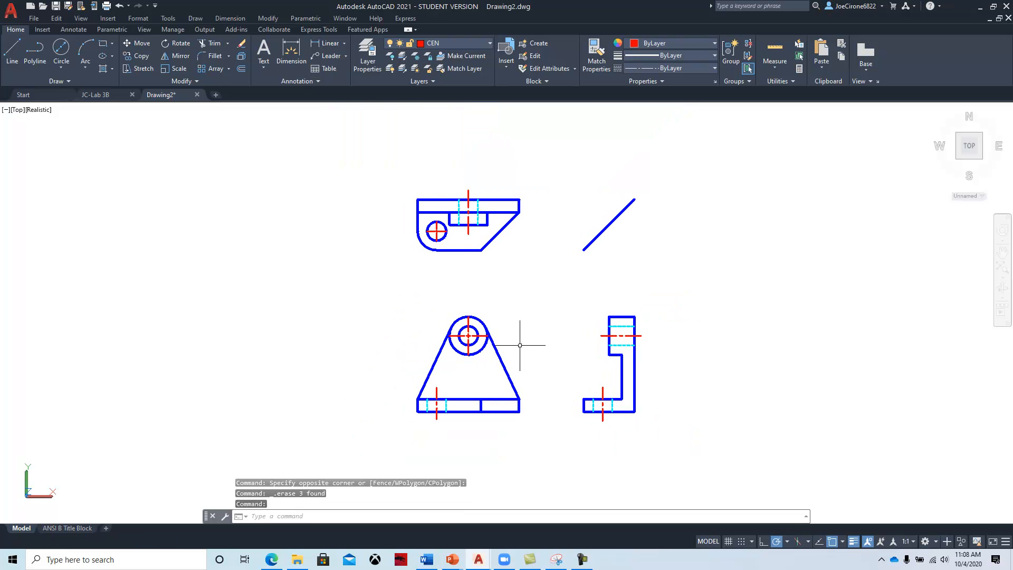
left_click(479, 43)
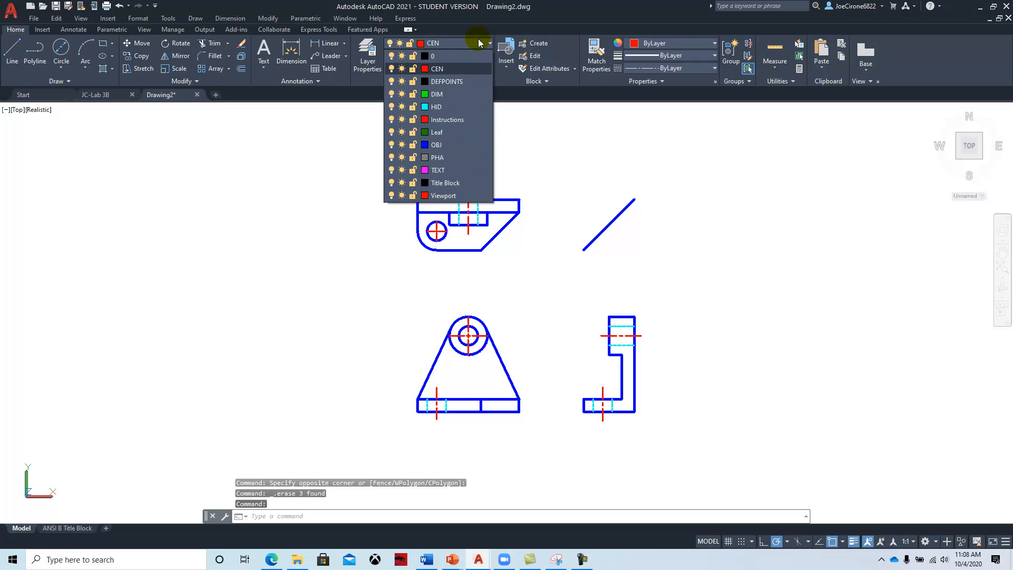
left_click(452, 93)
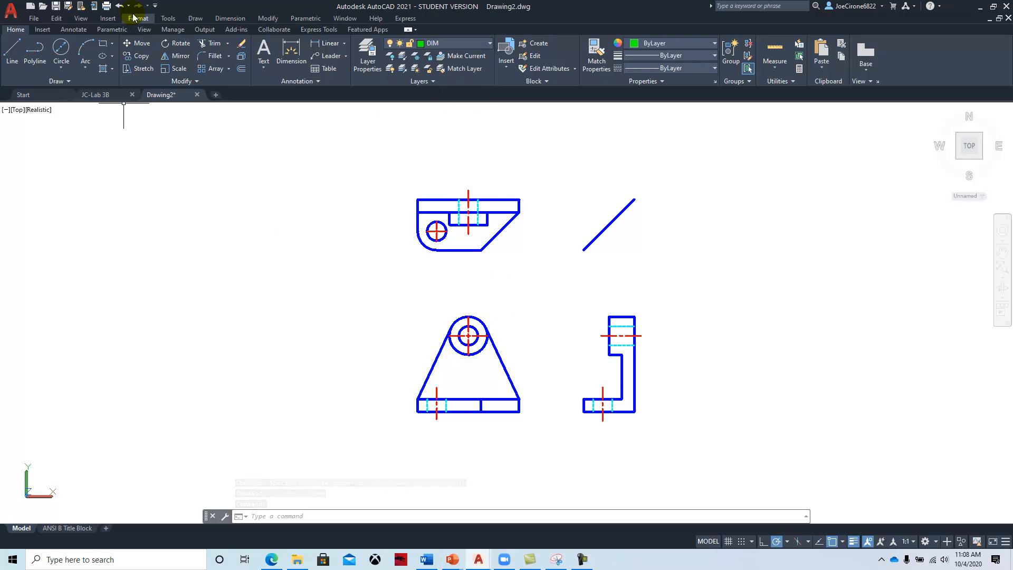
left_click(327, 43)
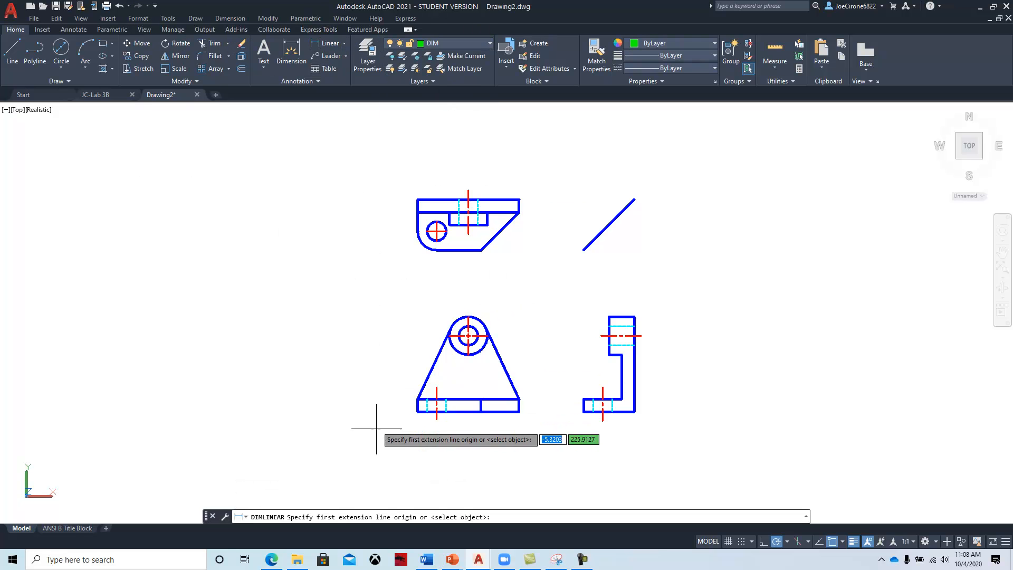
left_click(417, 411)
left_click(519, 411)
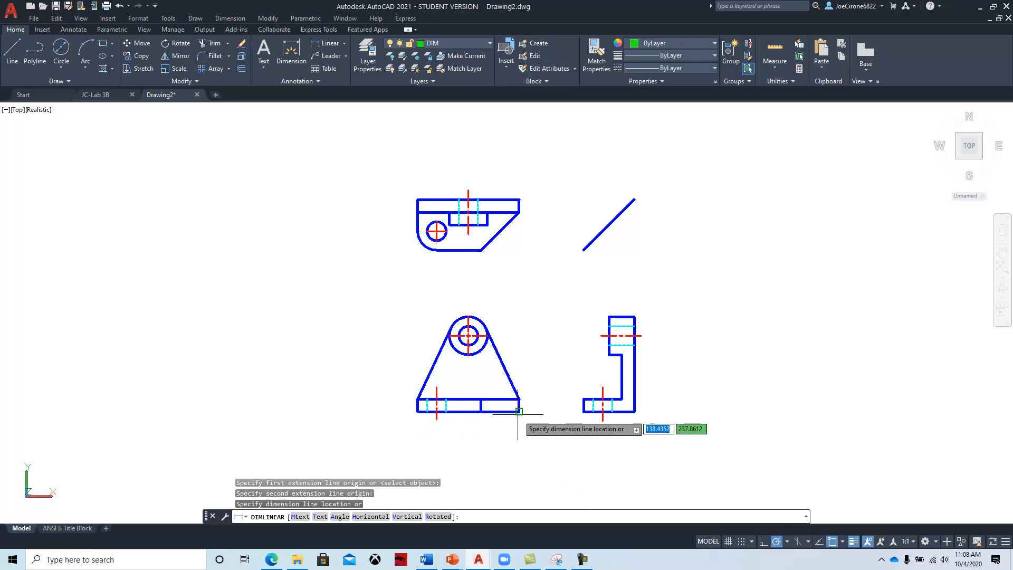
left_click(467, 429)
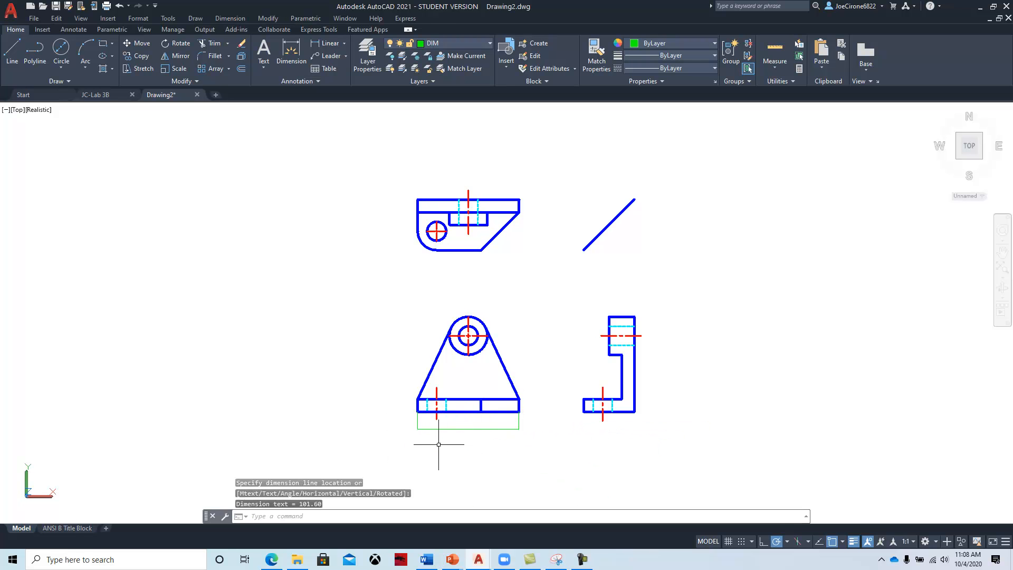
key("Escape")
scroll(468, 442, "up", 10)
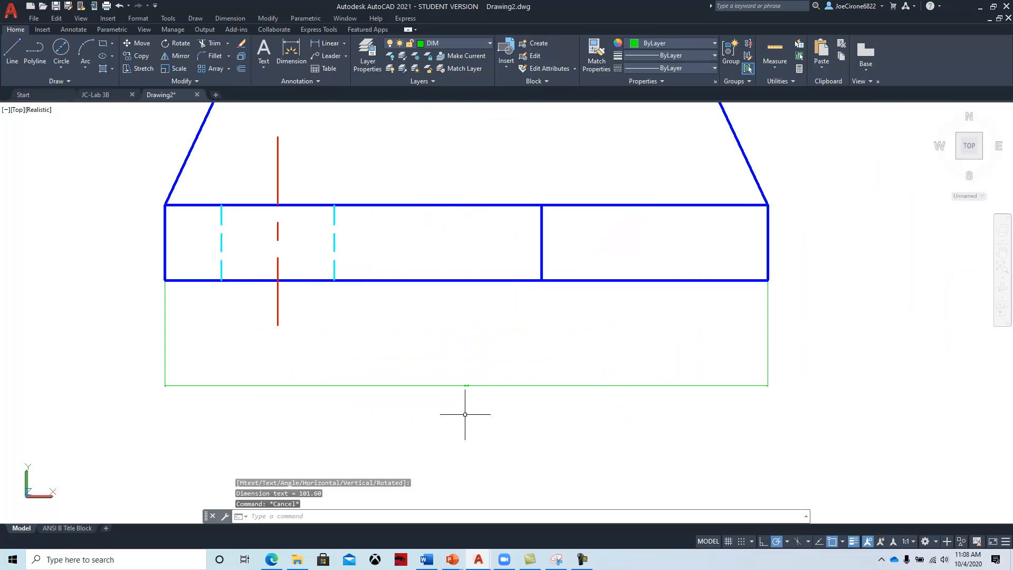
scroll(463, 385, "up", 6)
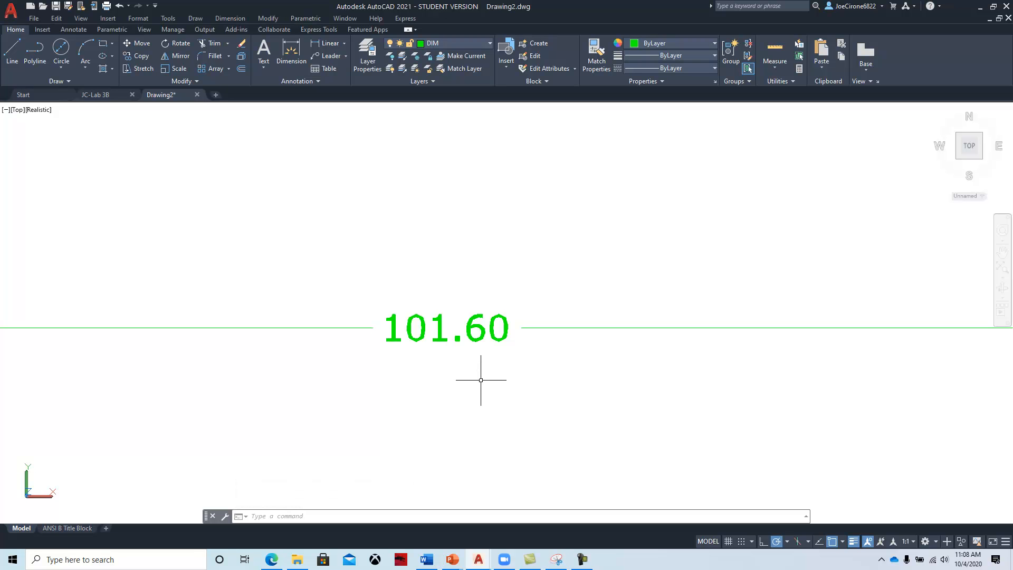
scroll(481, 380, "down", 5)
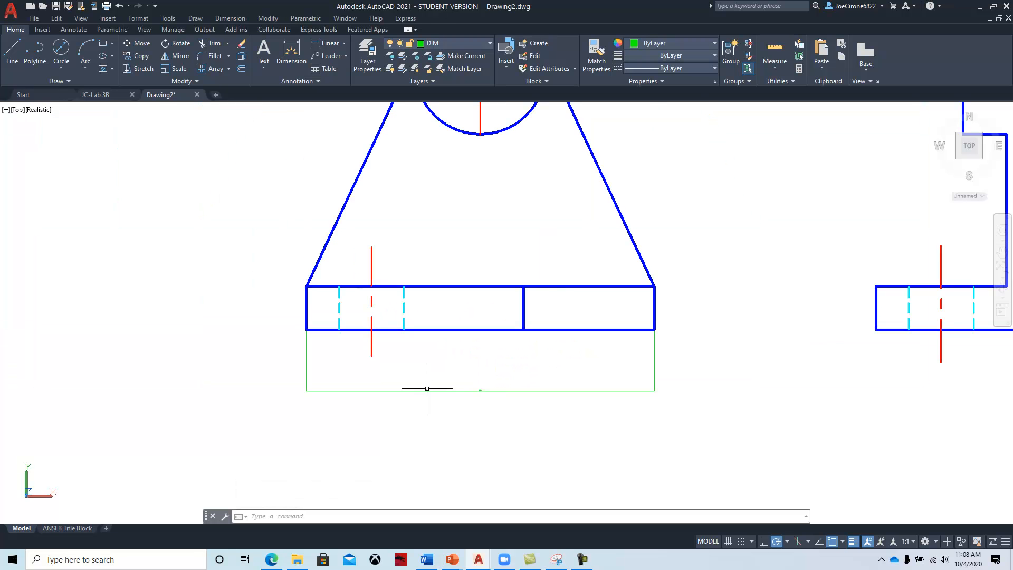
Modify the Standard dimension style to use an overall scale of 25.4 for dimension features
middle_click_drag(457, 369, 462, 385)
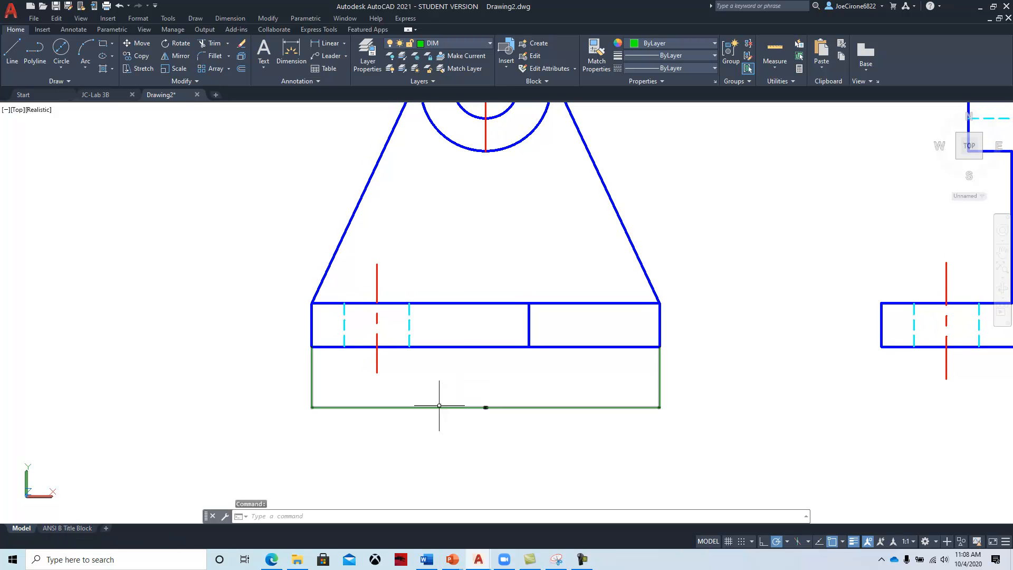
left_click(72, 30)
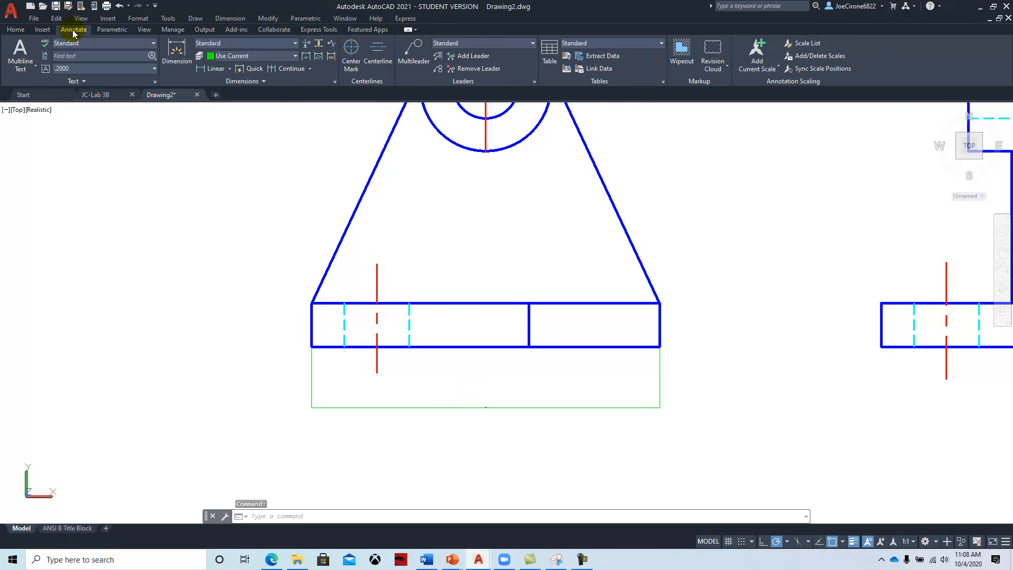
left_click(335, 82)
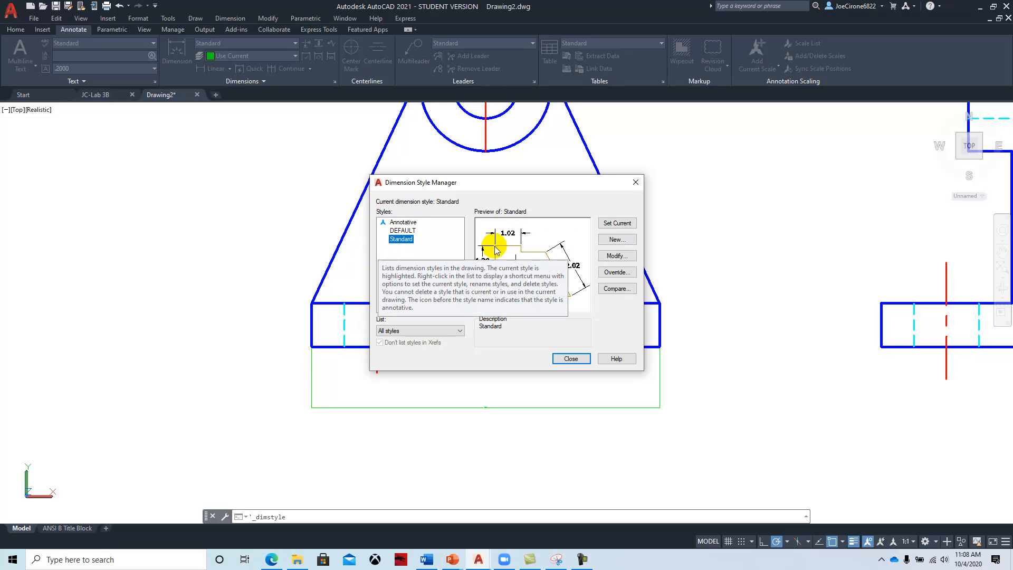
left_click(614, 257)
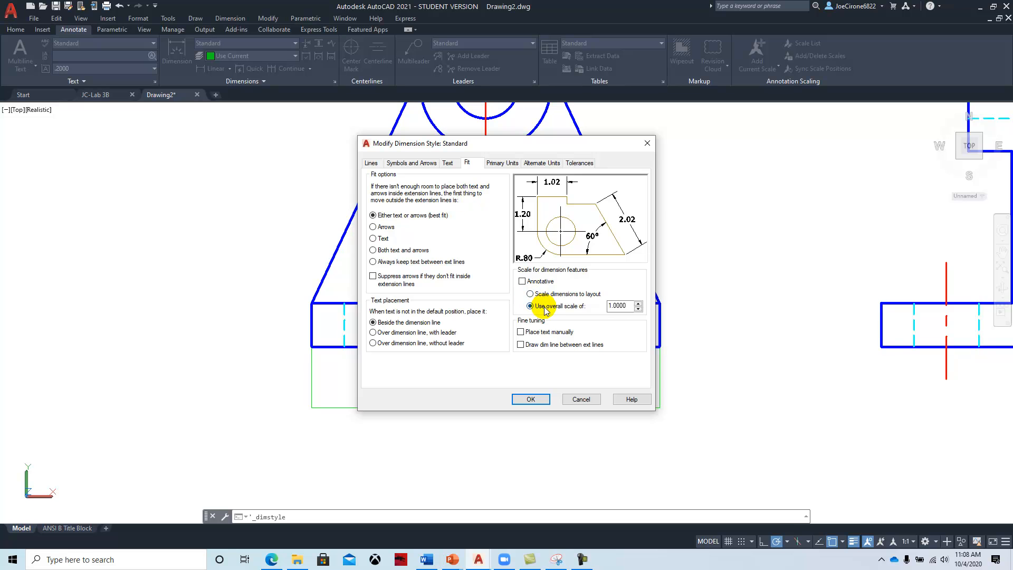
double_click(630, 307)
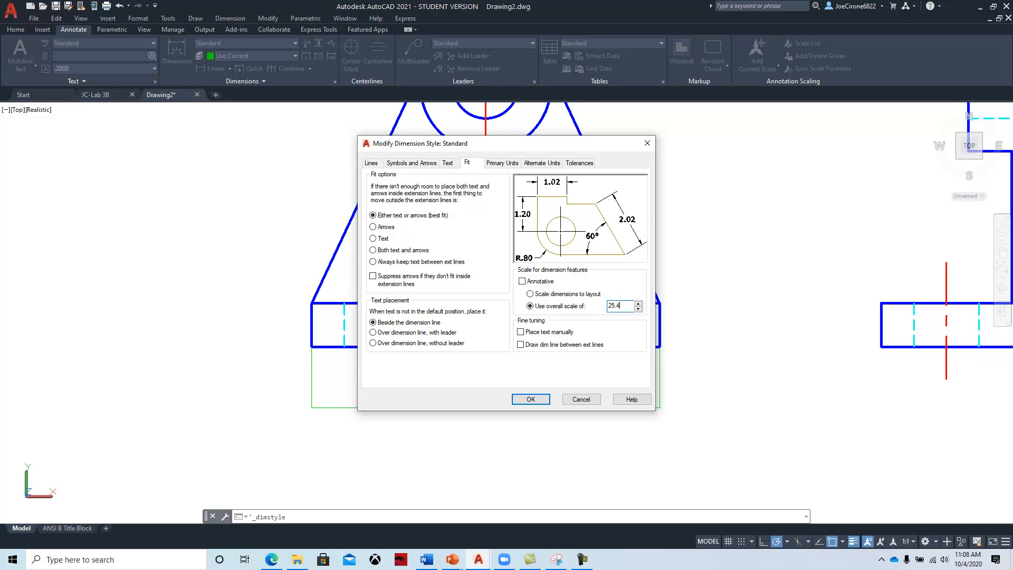
key("Return")
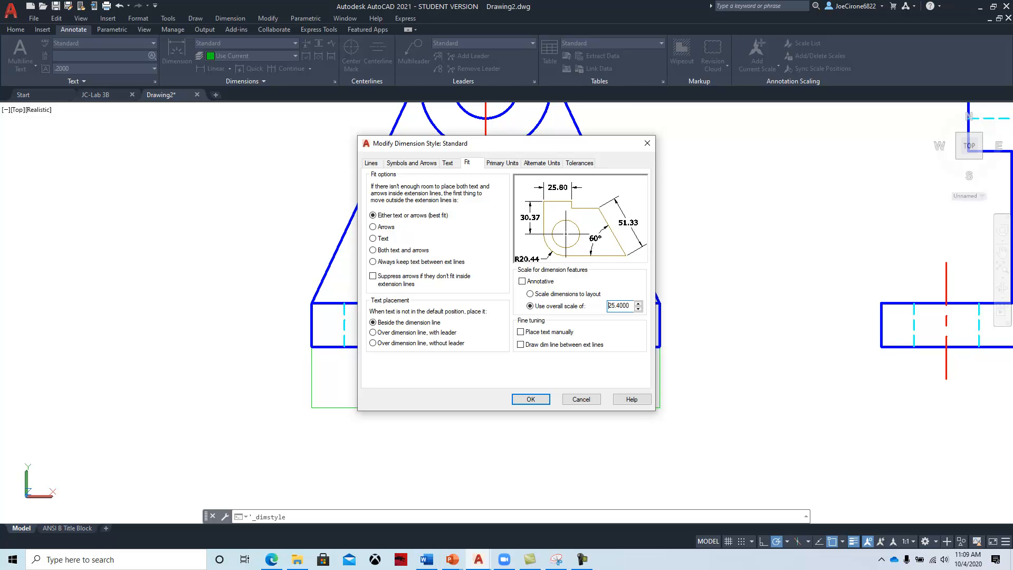
left_click(529, 399)
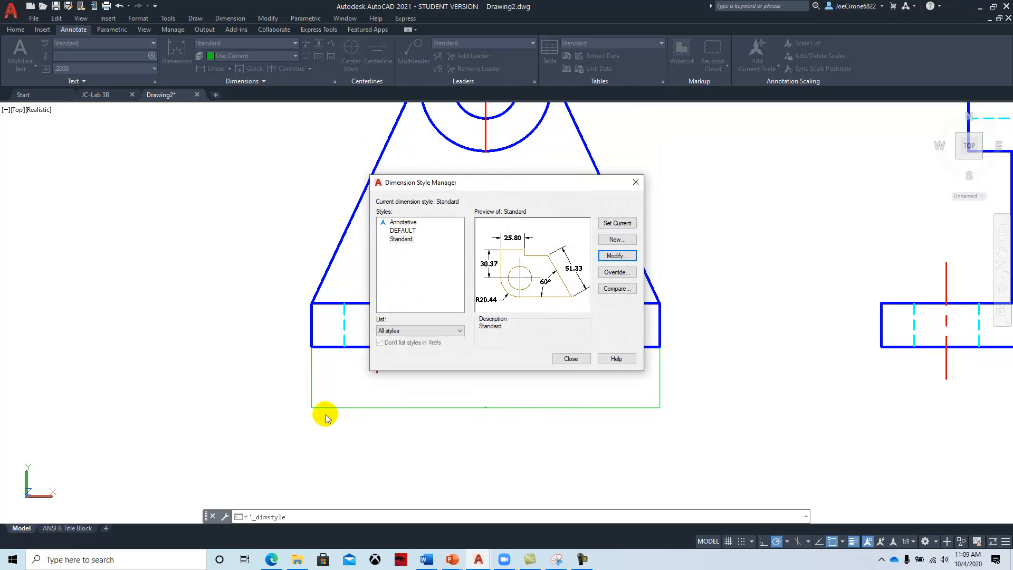
left_click(569, 358)
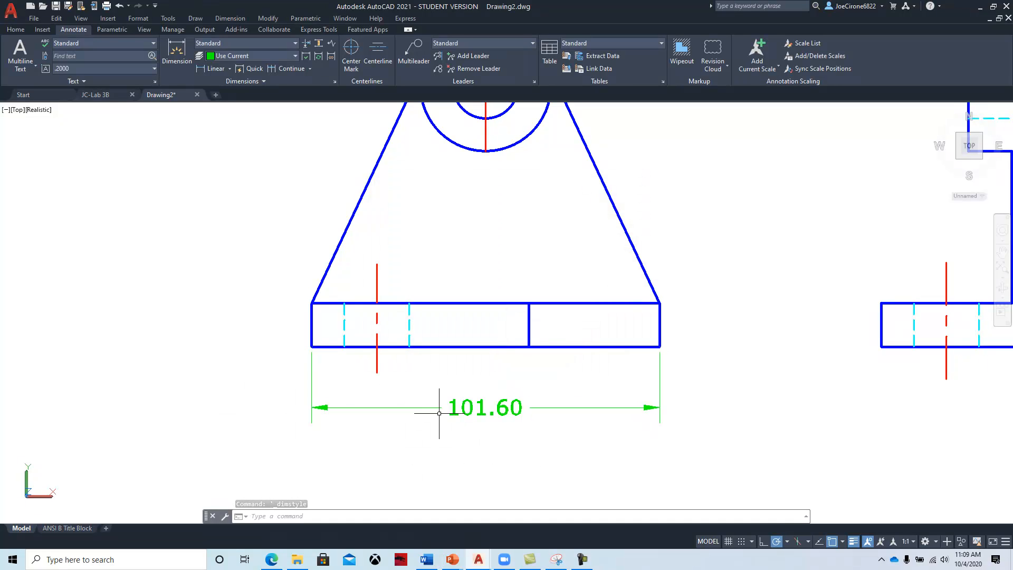
Try an aligned dimension from the left quadrant of the front view's boss to the base's upper-left corner, and erase it
scroll(449, 397, "down", 2)
mouse_move(468, 387)
middle_mouse_down()
mouse_move(454, 414)
mouse_move(497, 395)
middle_mouse_up()
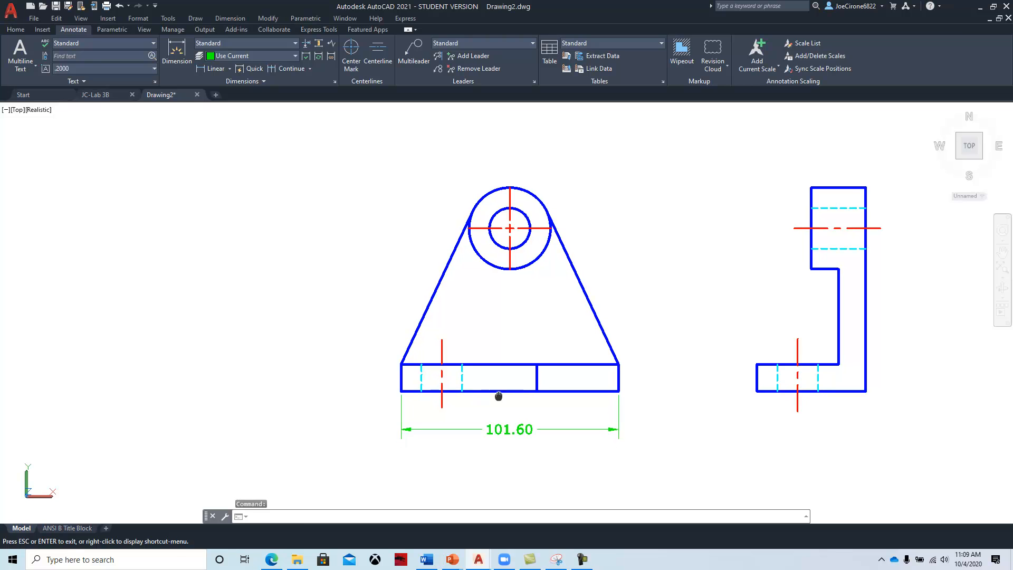
middle_click_drag(437, 386, 490, 388)
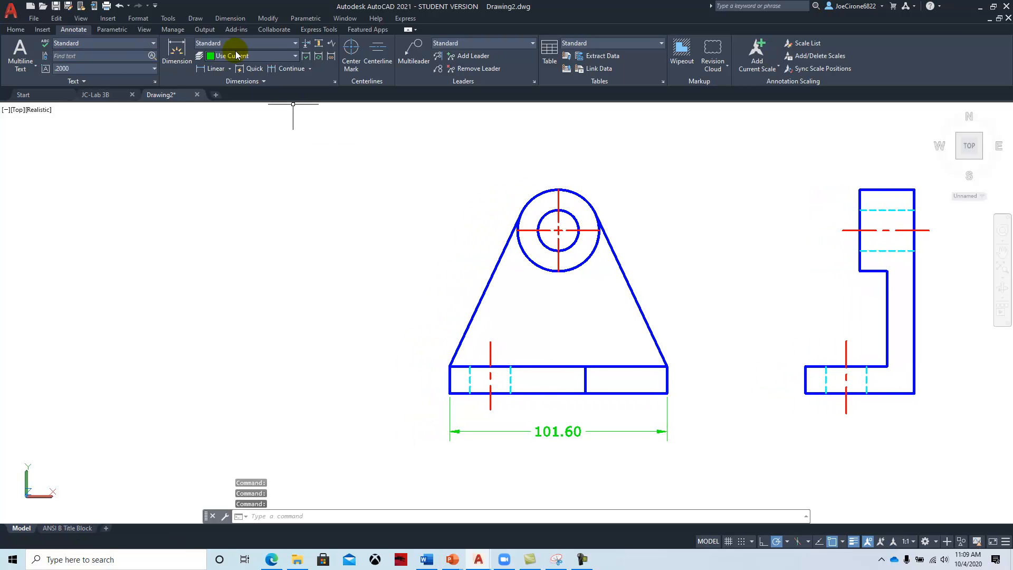
left_click(178, 58)
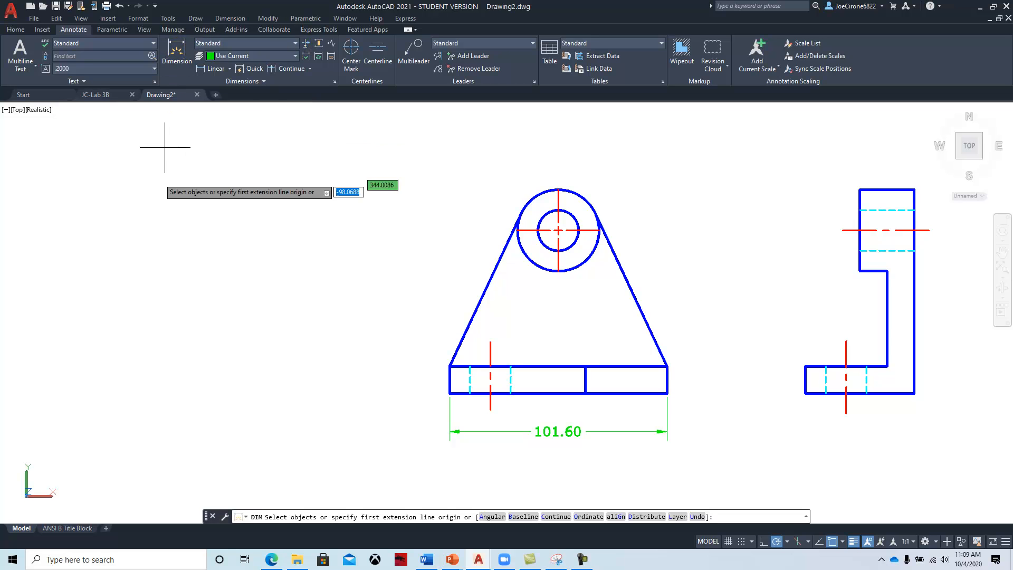
left_click(517, 228)
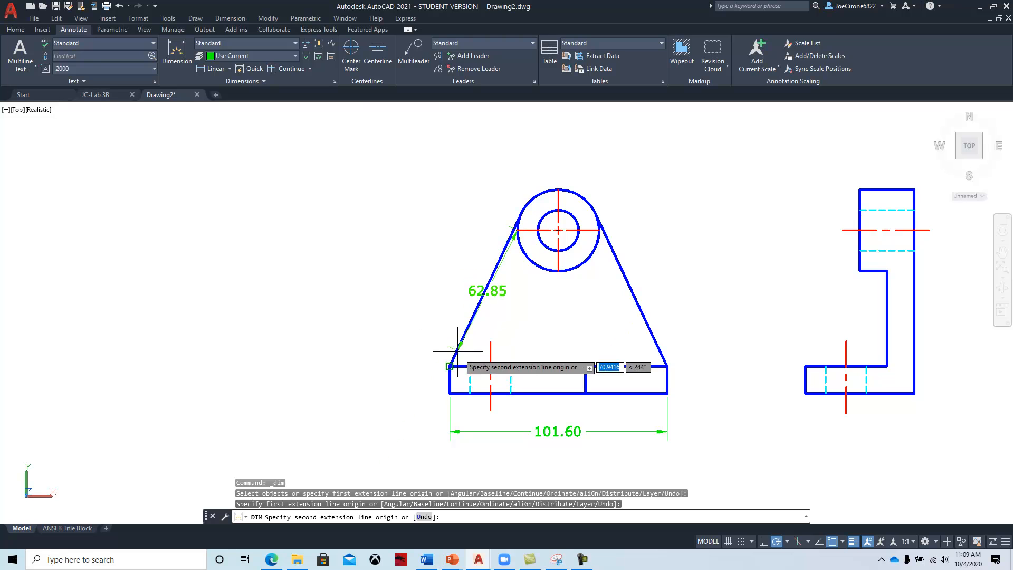
left_click(449, 366)
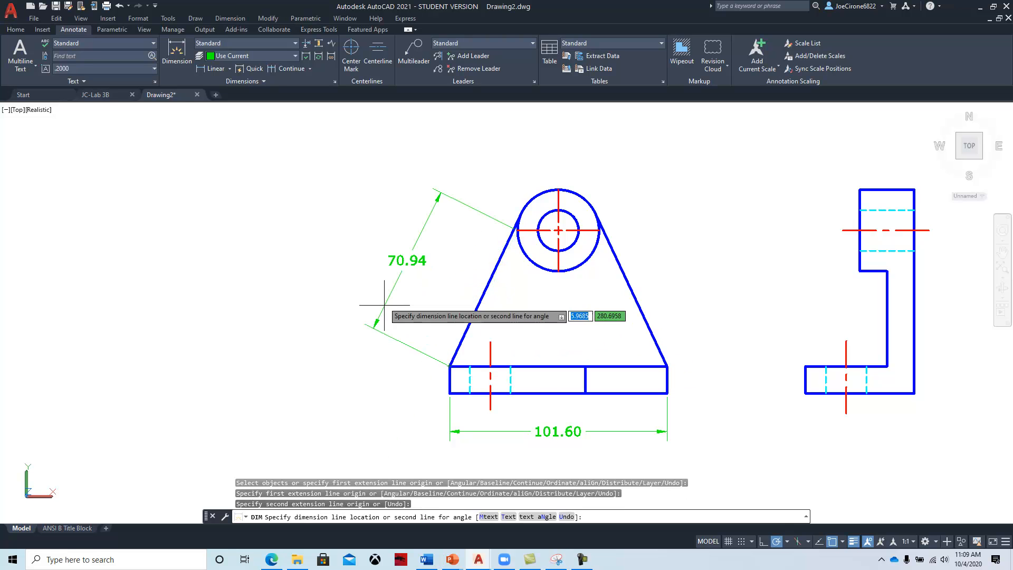
left_click(362, 289)
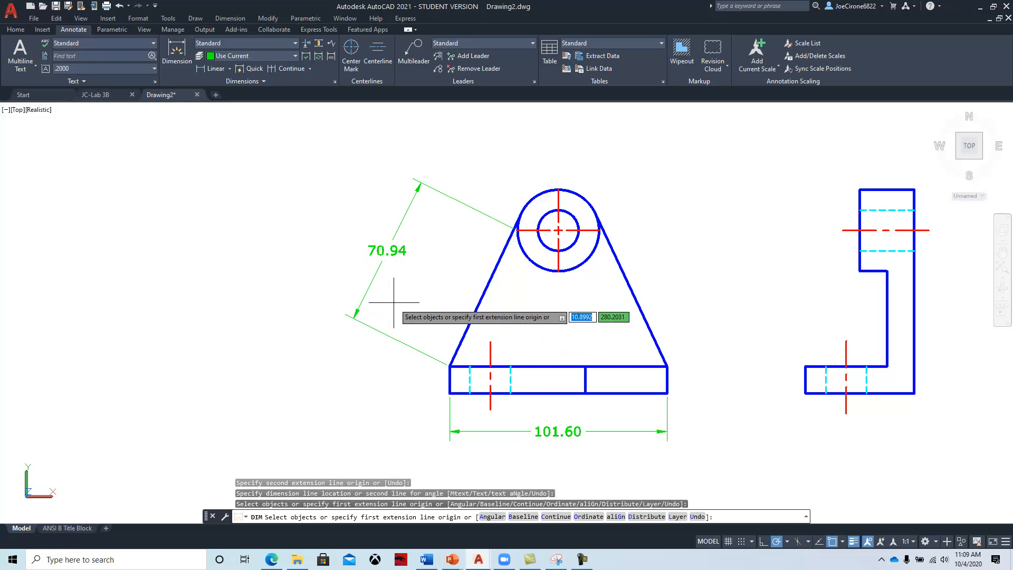
left_click(388, 251)
key("Escape")
left_click(374, 277)
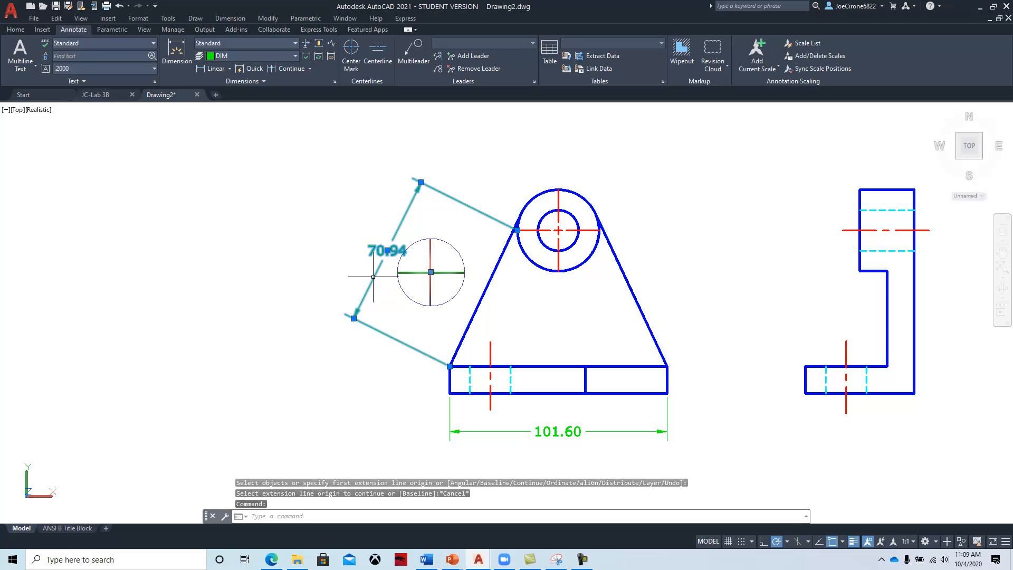
key("Delete")
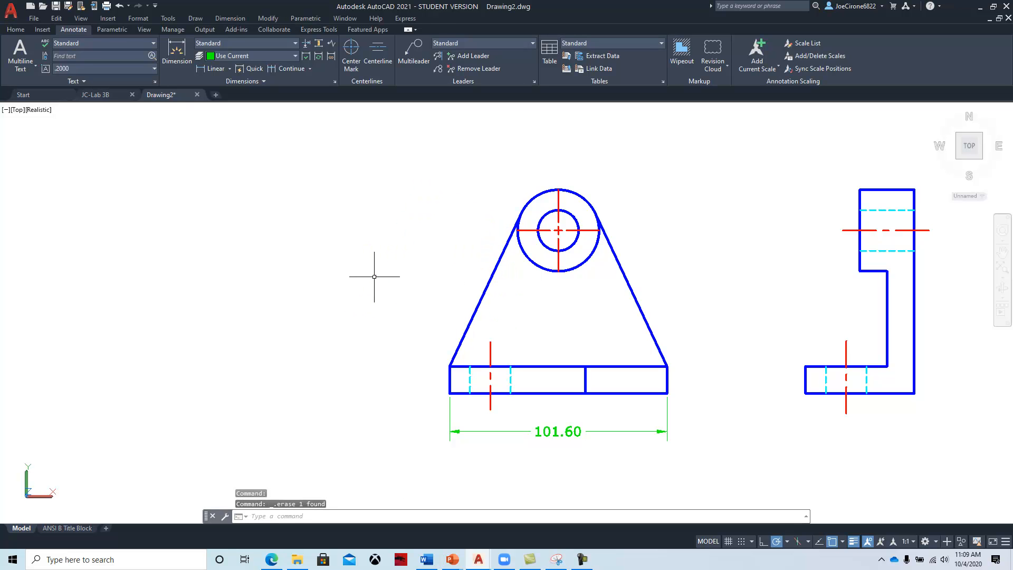
Add a vertical linear dimension from the boss's left quadrant to the base's upper-left corner, placed left of the front view
left_click(215, 69)
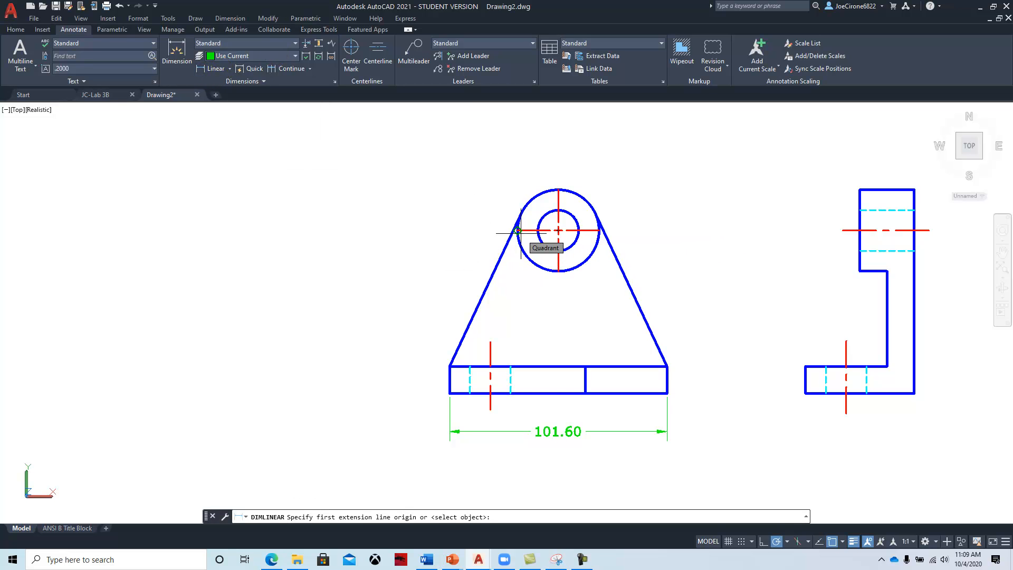
left_click(517, 230)
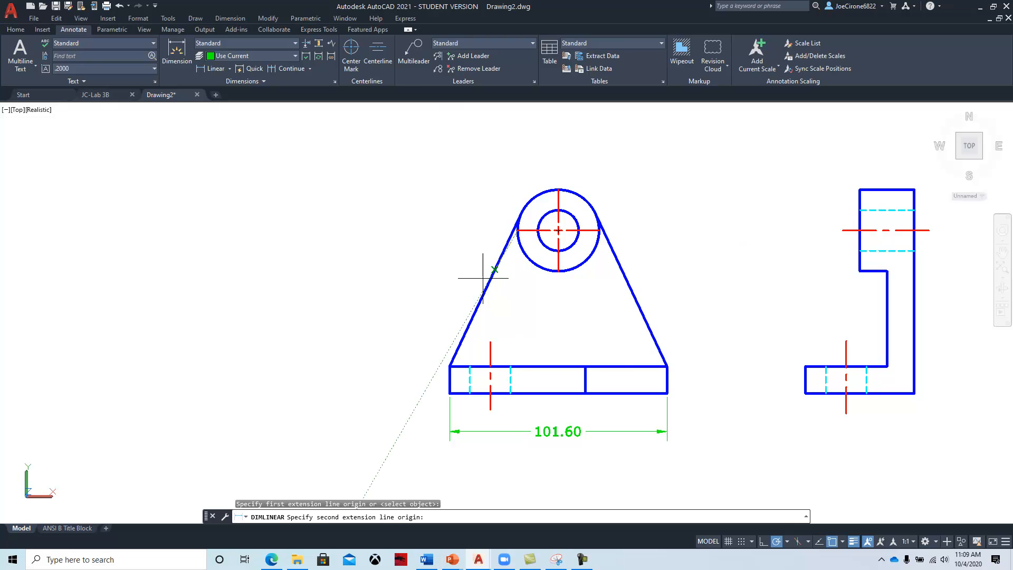
left_click(449, 366)
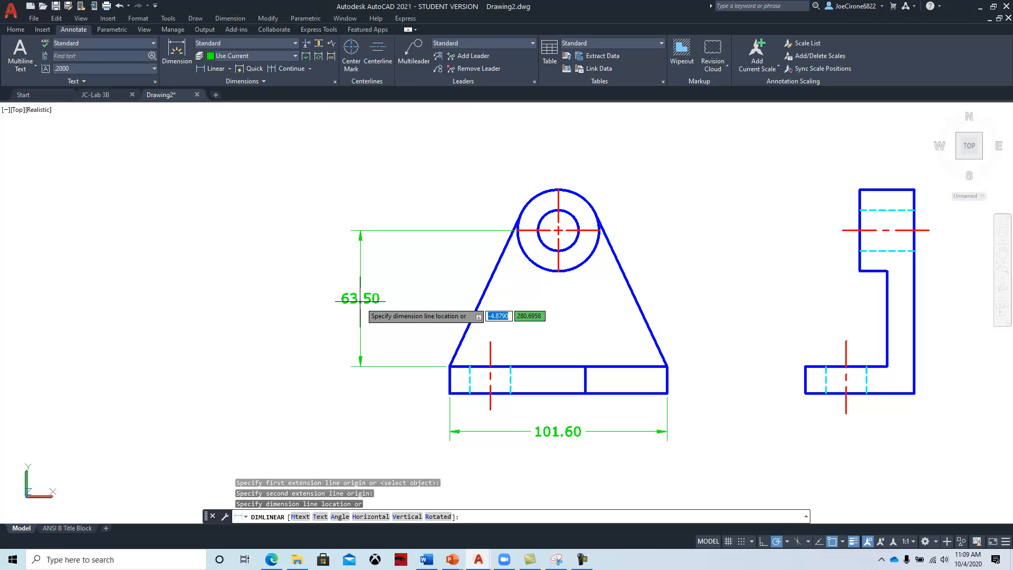
left_click(353, 302)
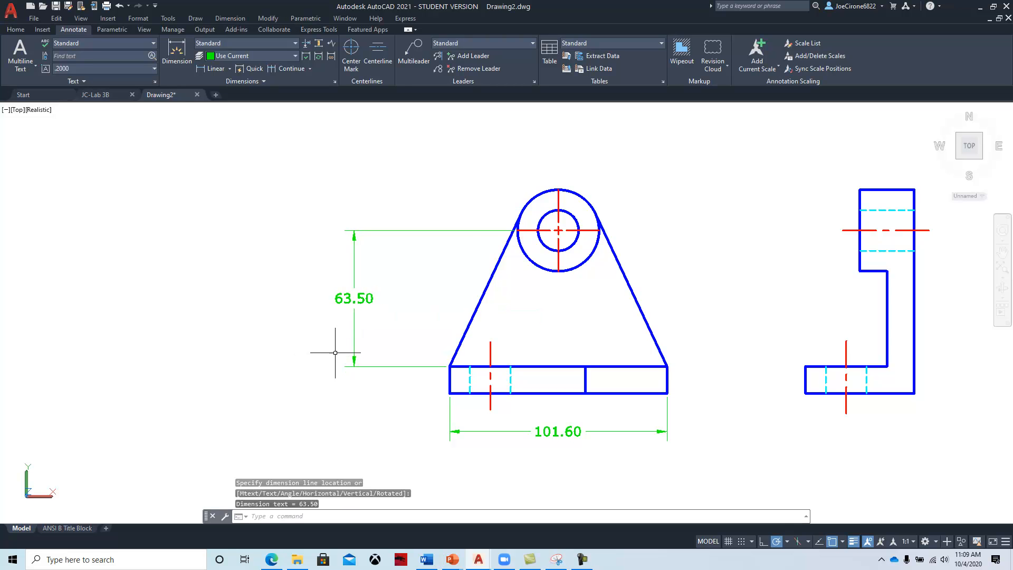
Add diameter dimensions to the front view's shaft hole and the boss's outer circle, both placed above and left of the boss
middle_click_drag(469, 272, 406, 339)
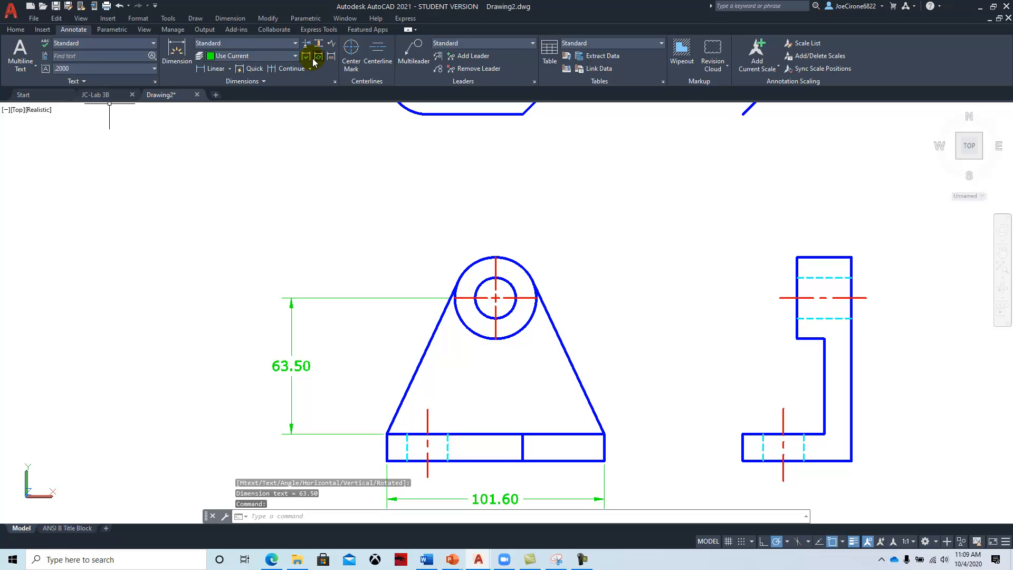
left_click(230, 70)
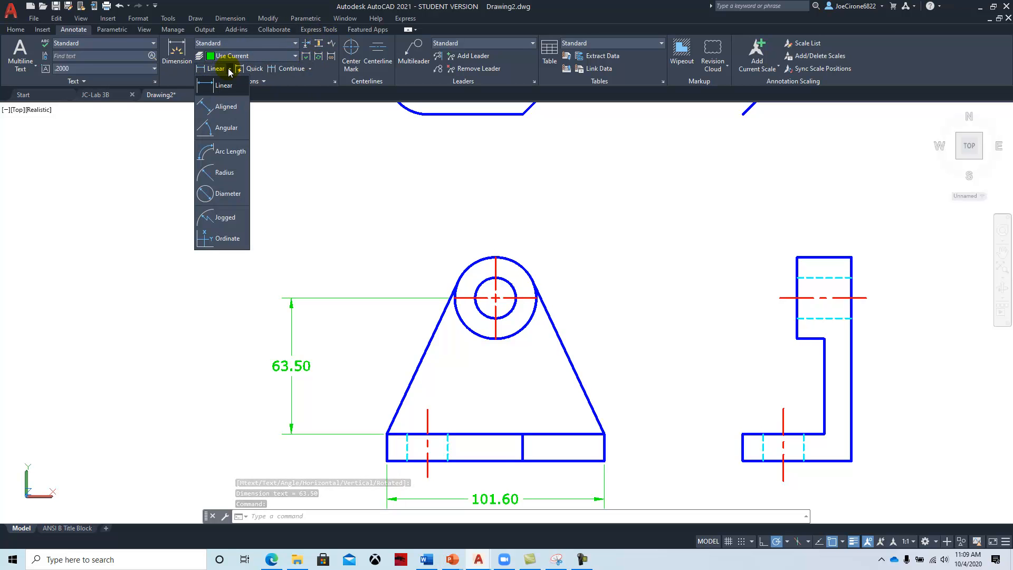
left_click(229, 194)
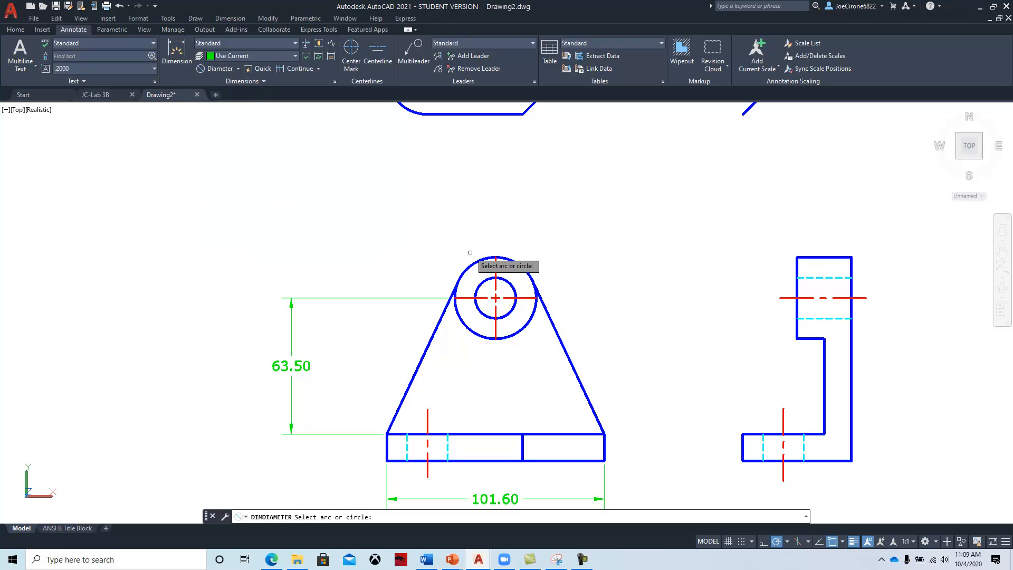
left_click(484, 281)
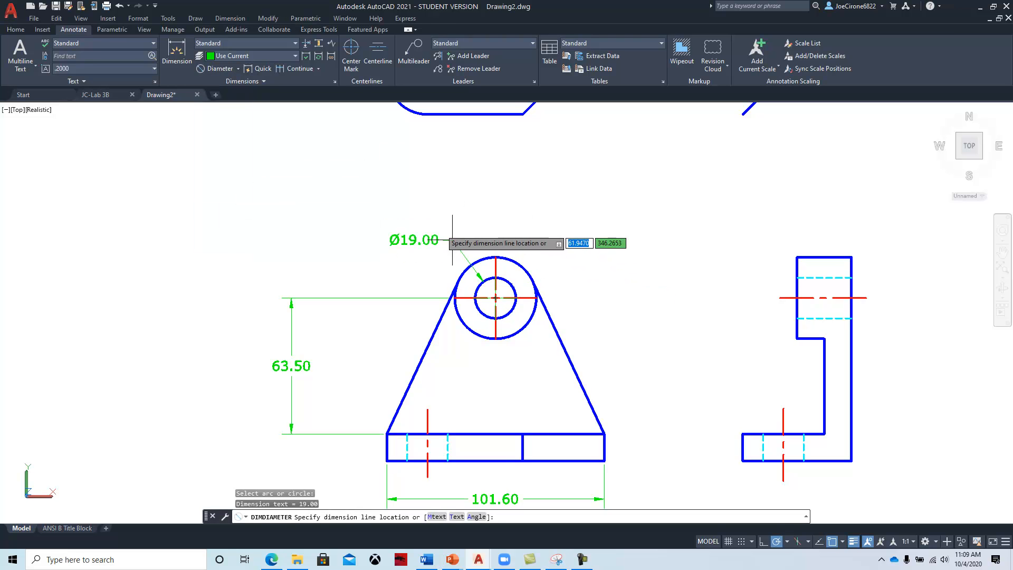
right_click(473, 209)
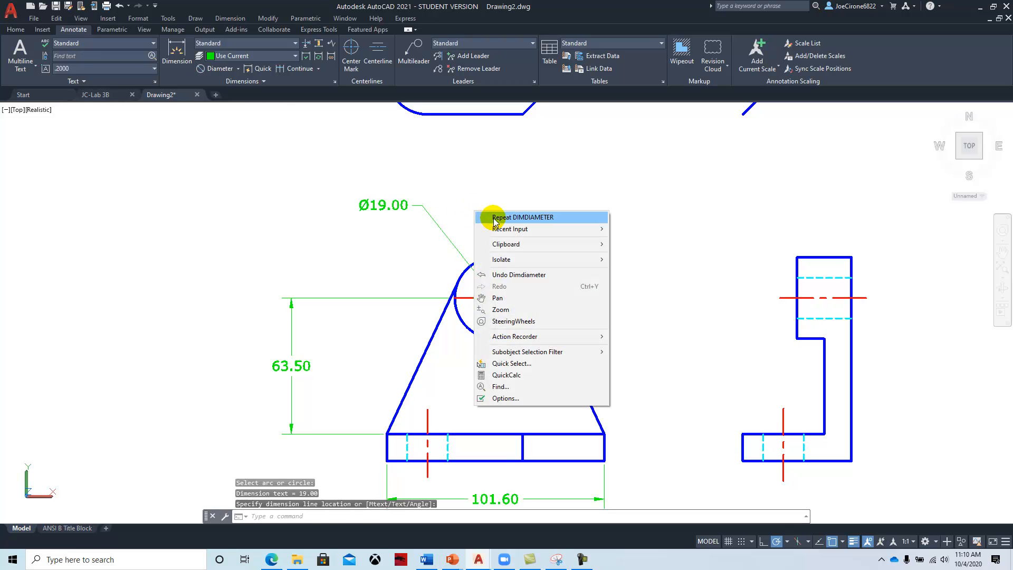
left_click(482, 215)
left_click(458, 280)
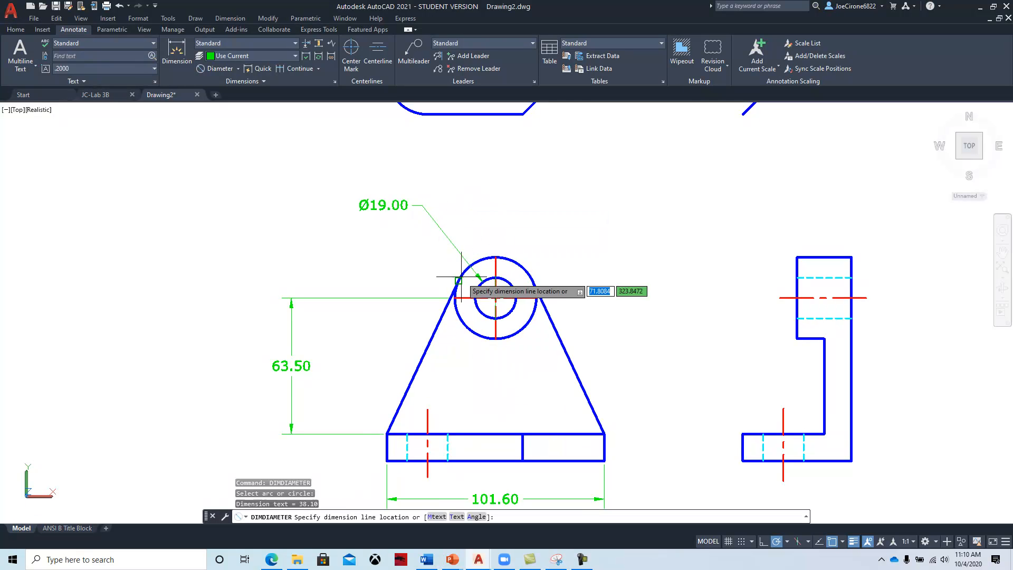
left_click(404, 231)
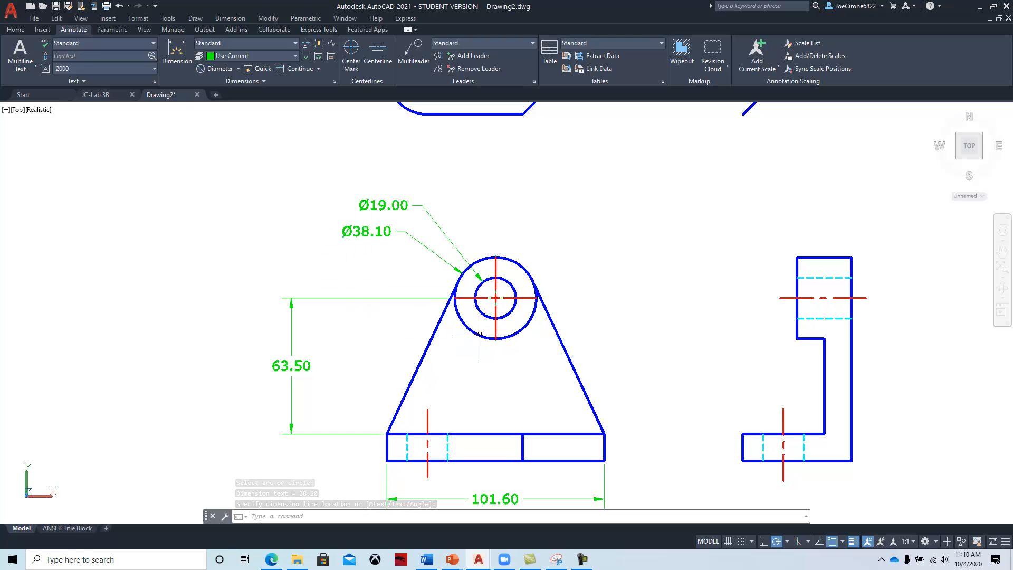
Add a linear dimension for the overall width of the side view's base, placed below it
mouse_move(389, 350)
middle_mouse_down()
mouse_move(352, 308)
mouse_move(321, 293)
middle_mouse_up()
mouse_move(662, 428)
middle_mouse_down()
mouse_move(615, 412)
mouse_move(515, 432)
middle_mouse_up()
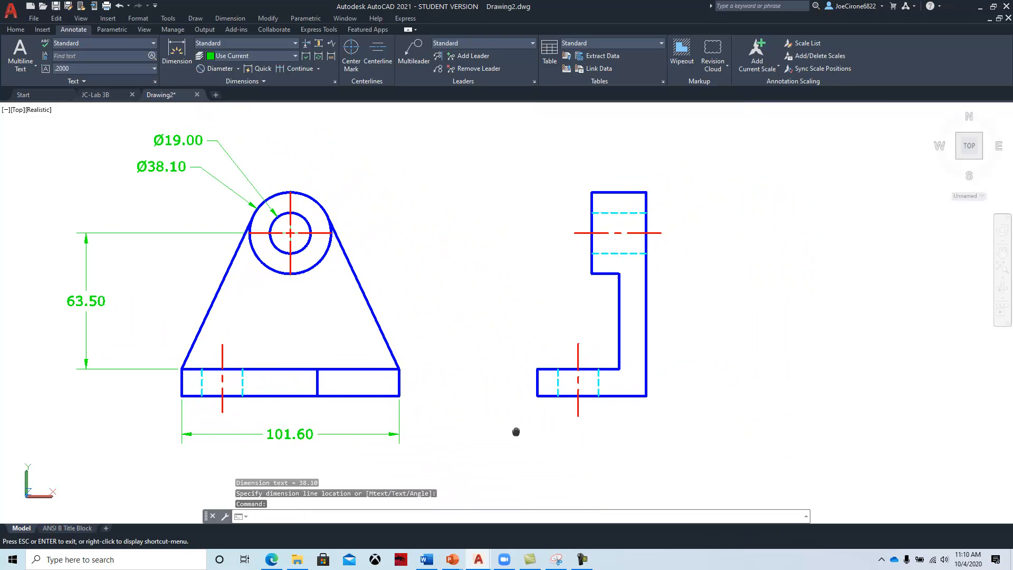
left_click(177, 50)
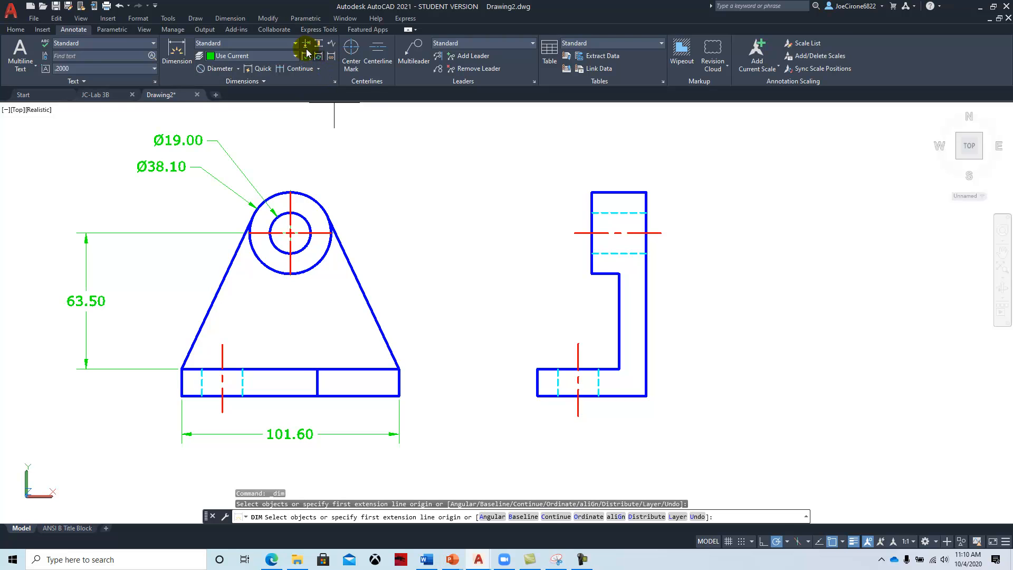
left_click(235, 69)
left_click(225, 95)
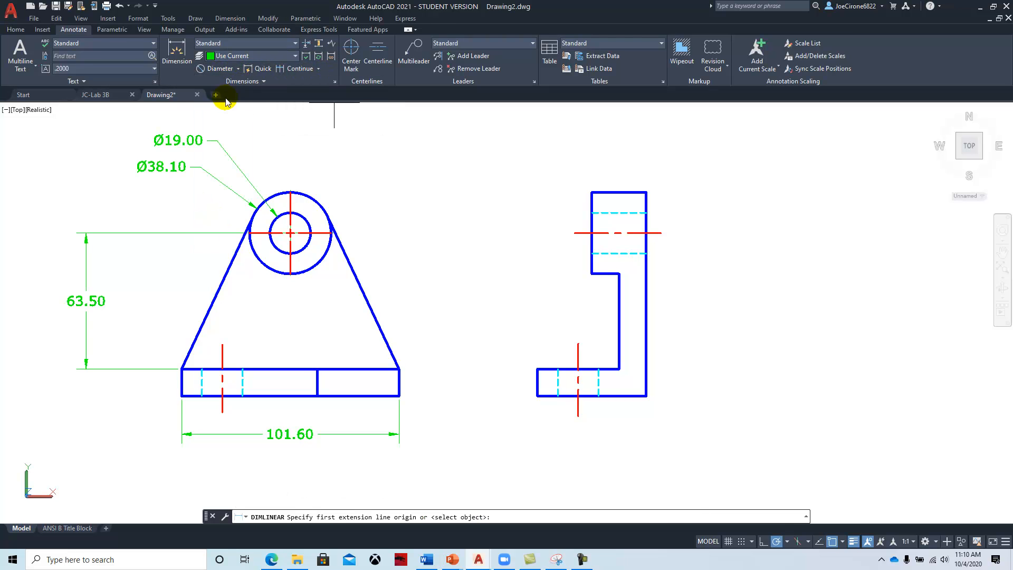
left_click(537, 396)
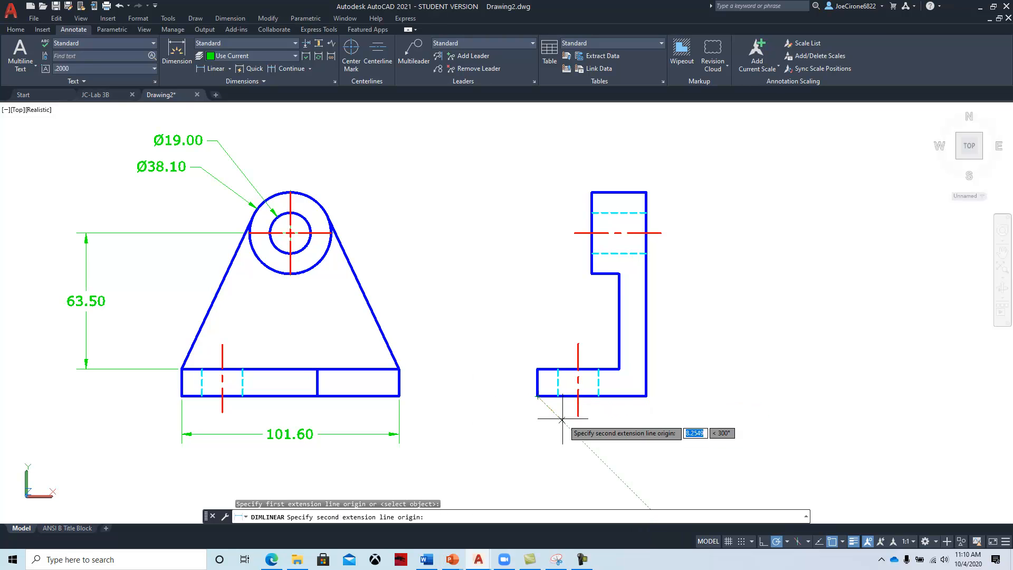
left_click(645, 396)
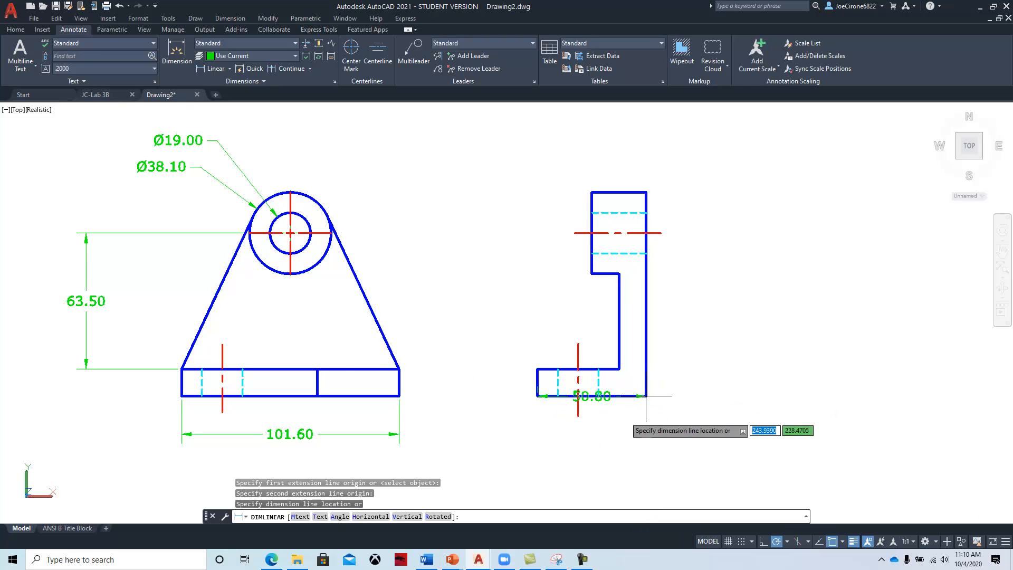
left_click(597, 436)
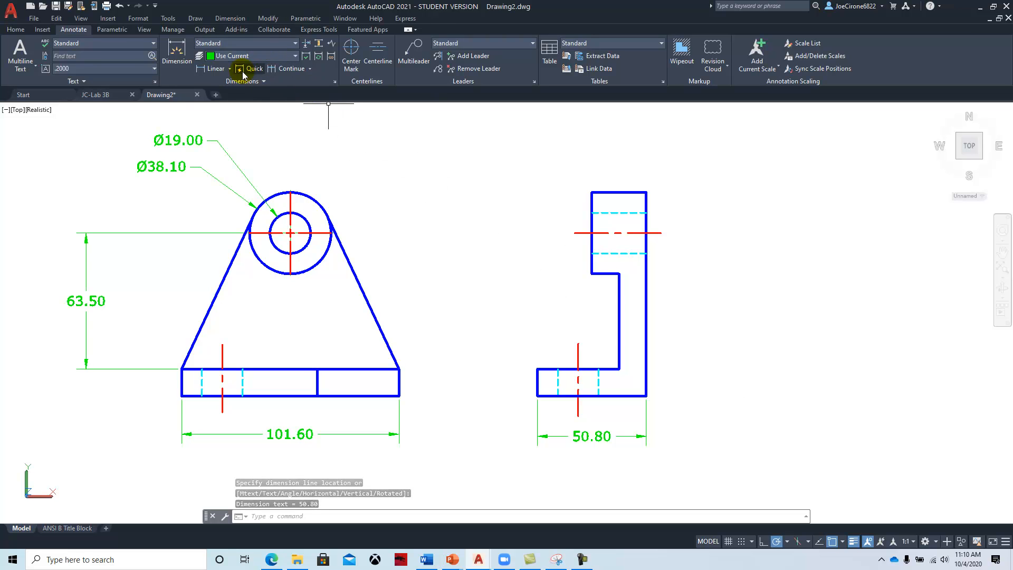
Add a vertical linear dimension for the thickness of the side view's base, placed to the left of the view
left_click(213, 69)
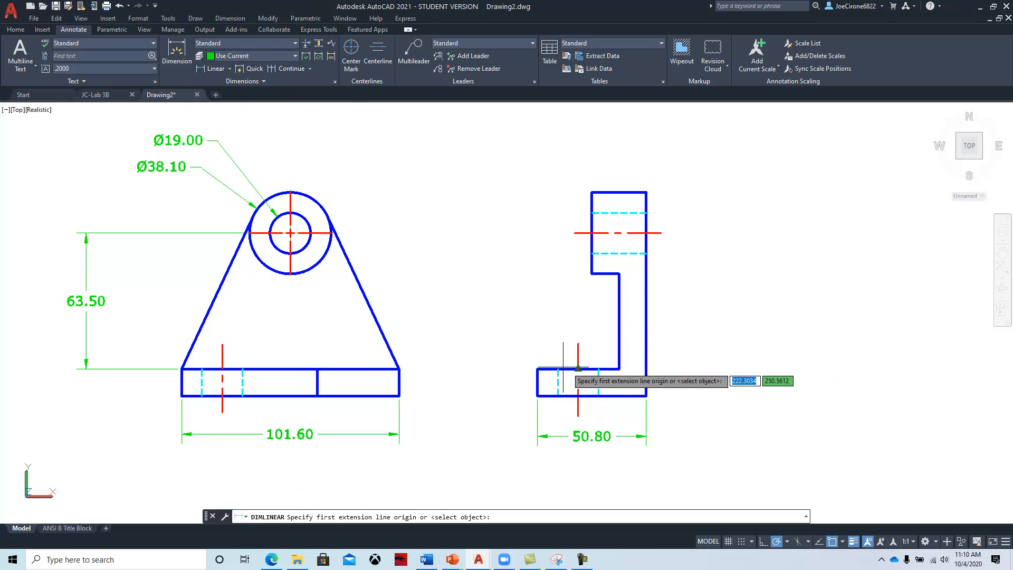
left_click(538, 368)
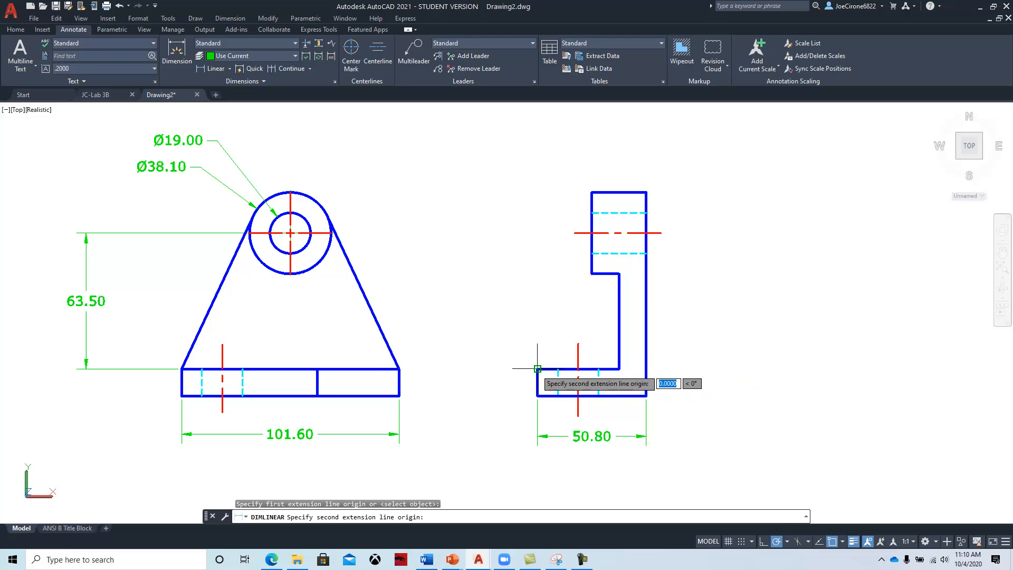
left_click(537, 396)
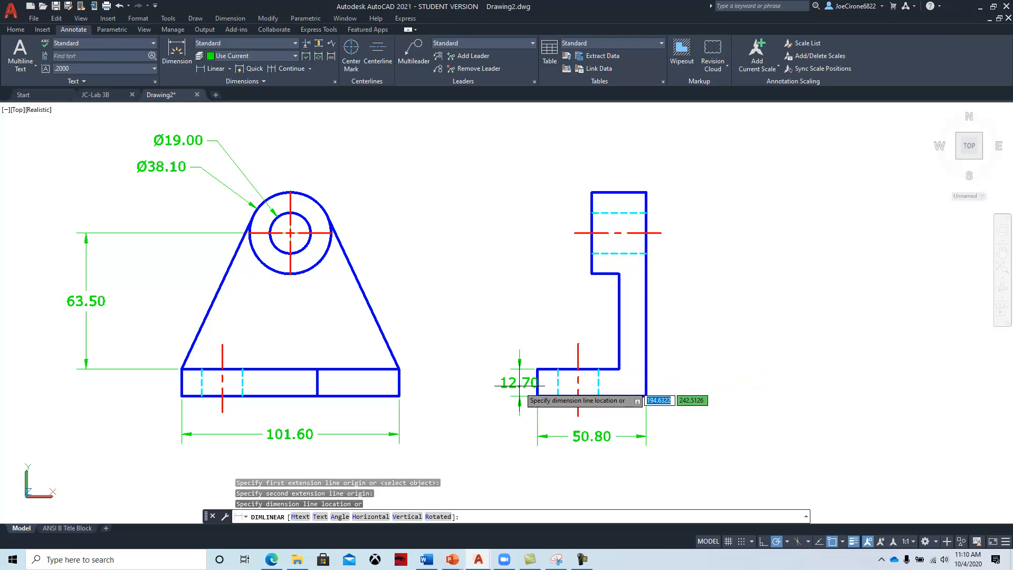
left_click(479, 386)
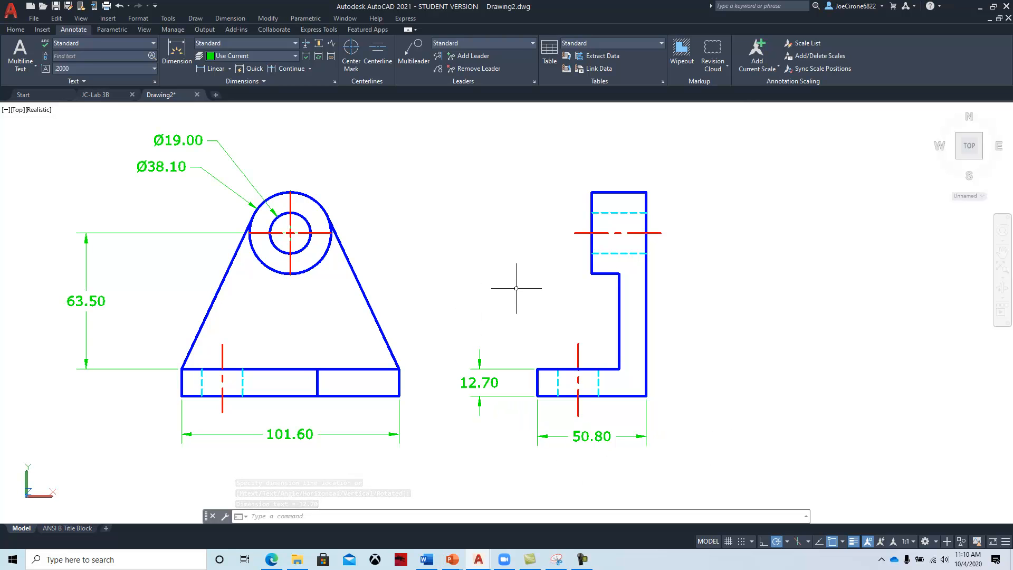
Add an angular dimension between the top view's slanted edge and its right vertical edge, placed below the slanted edge
mouse_move(498, 291)
middle_mouse_down()
mouse_move(558, 287)
mouse_move(519, 402)
middle_mouse_up()
scroll(530, 294, "down", 3)
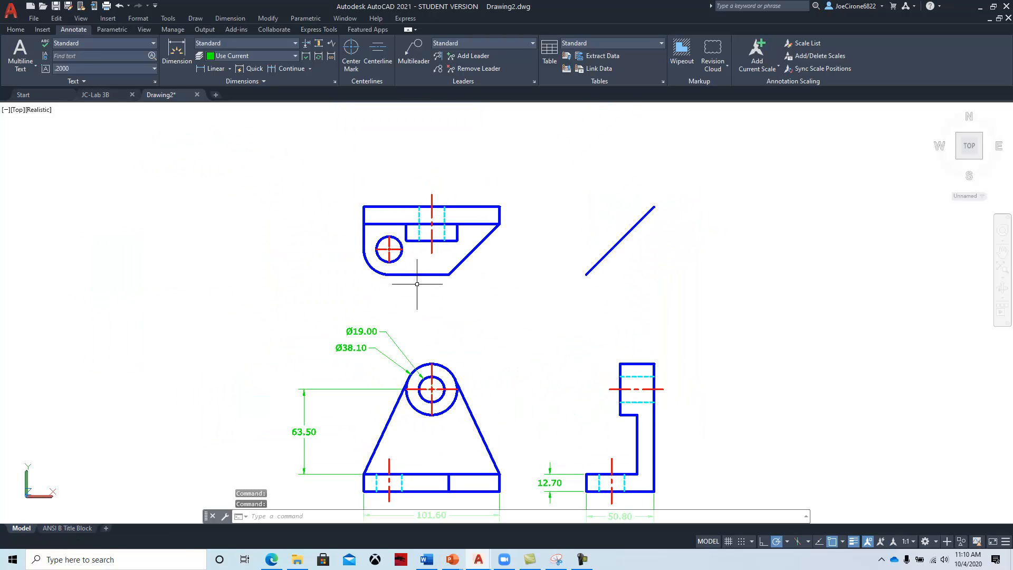
middle_click_drag(437, 287, 432, 299)
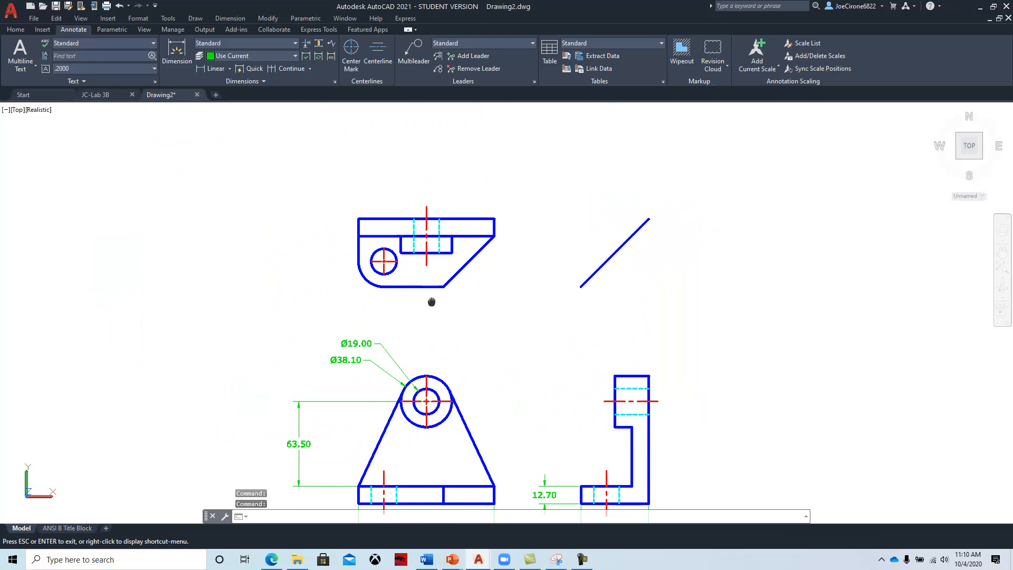
left_click(310, 69)
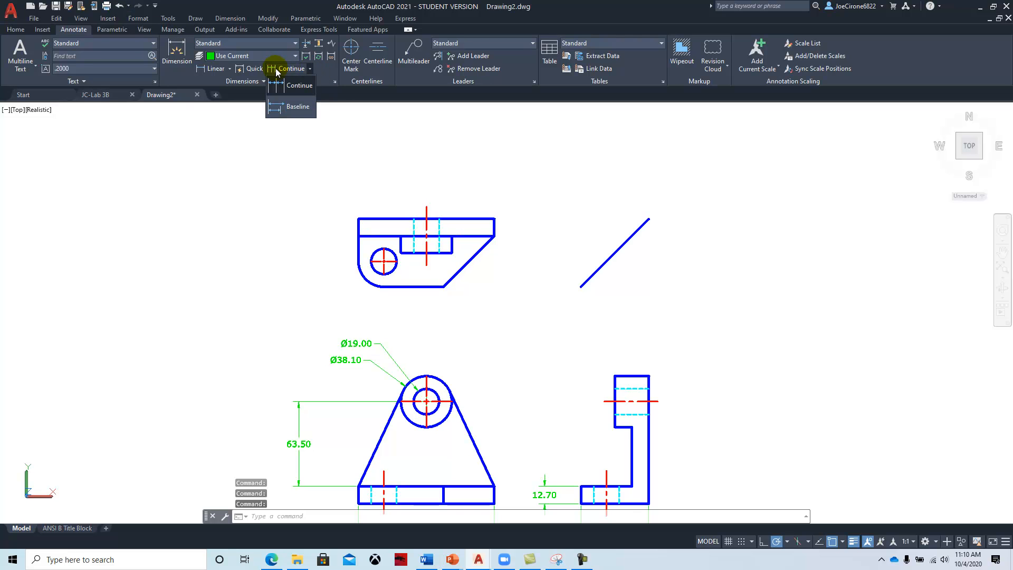
left_click(215, 69)
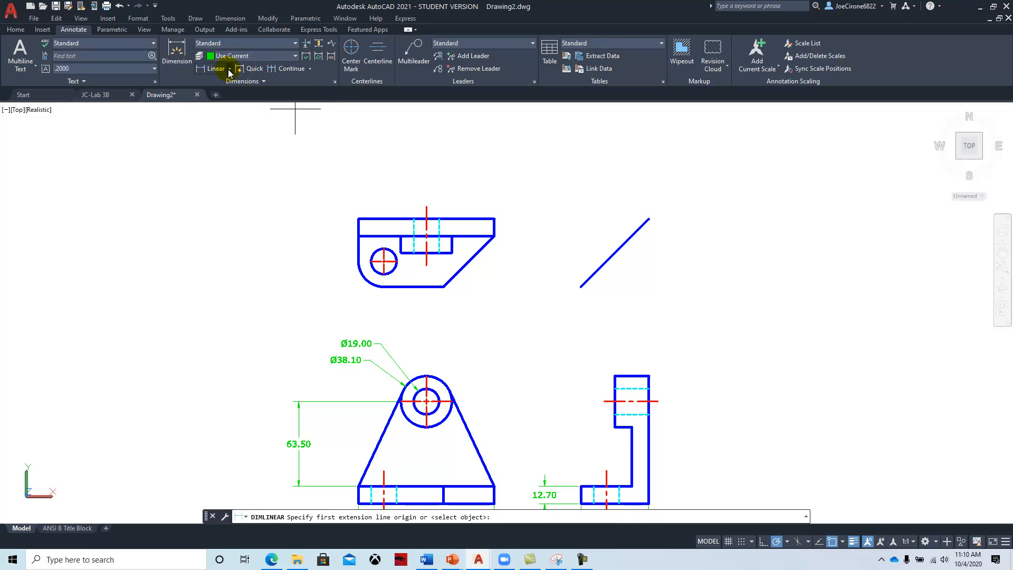
left_click(229, 70)
left_click(224, 126)
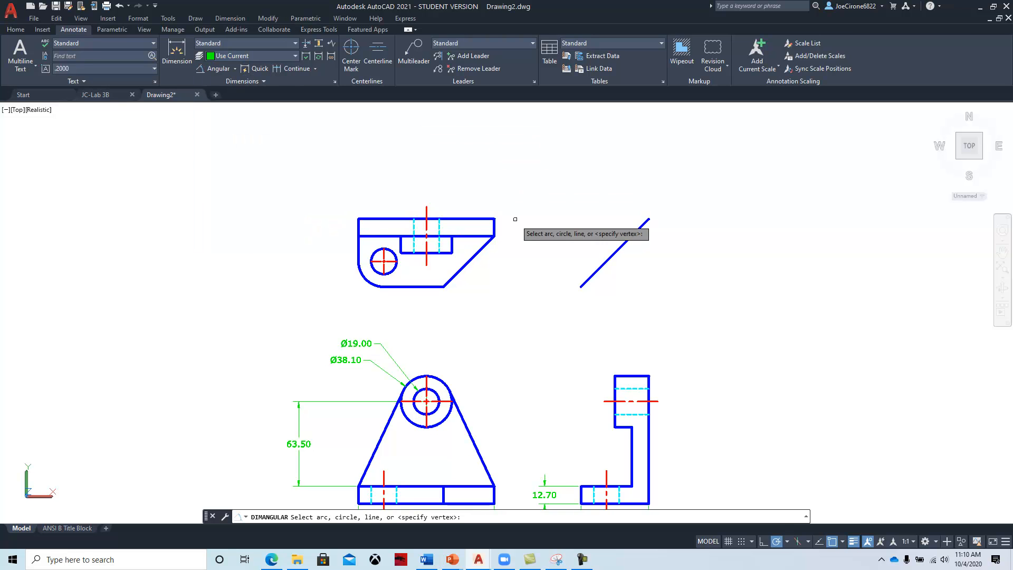
left_click(474, 256)
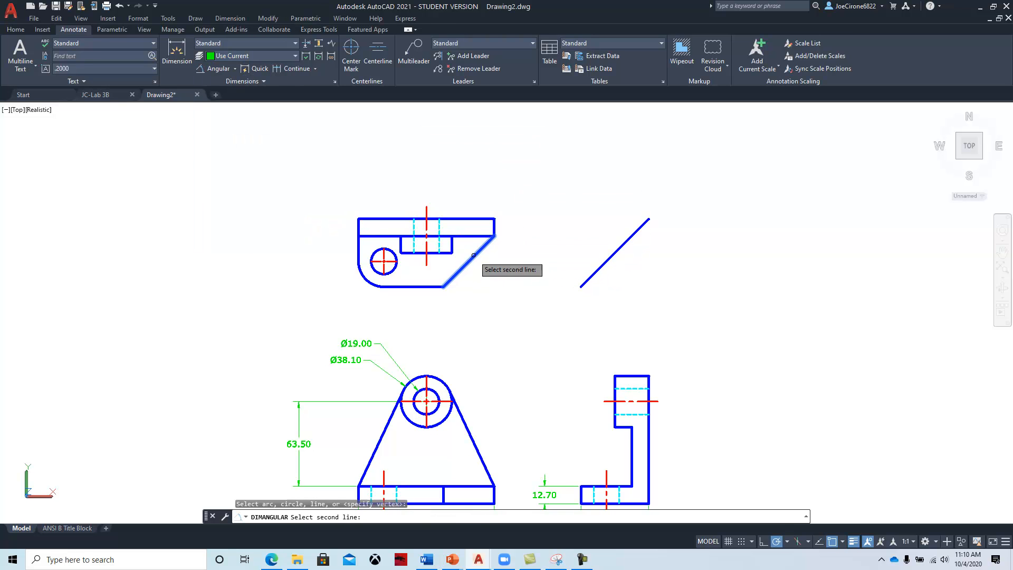
left_click(494, 227)
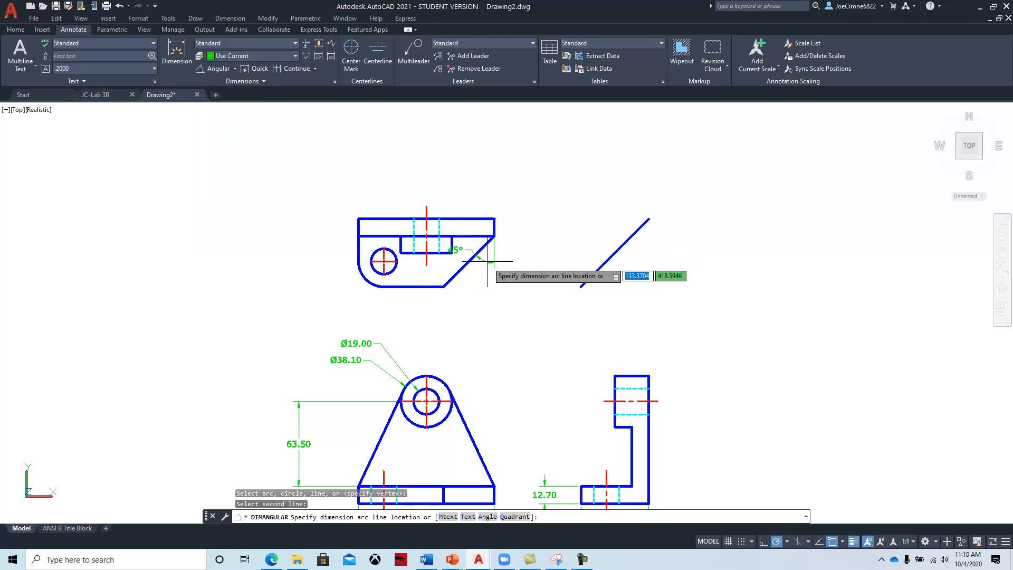
left_click(474, 286)
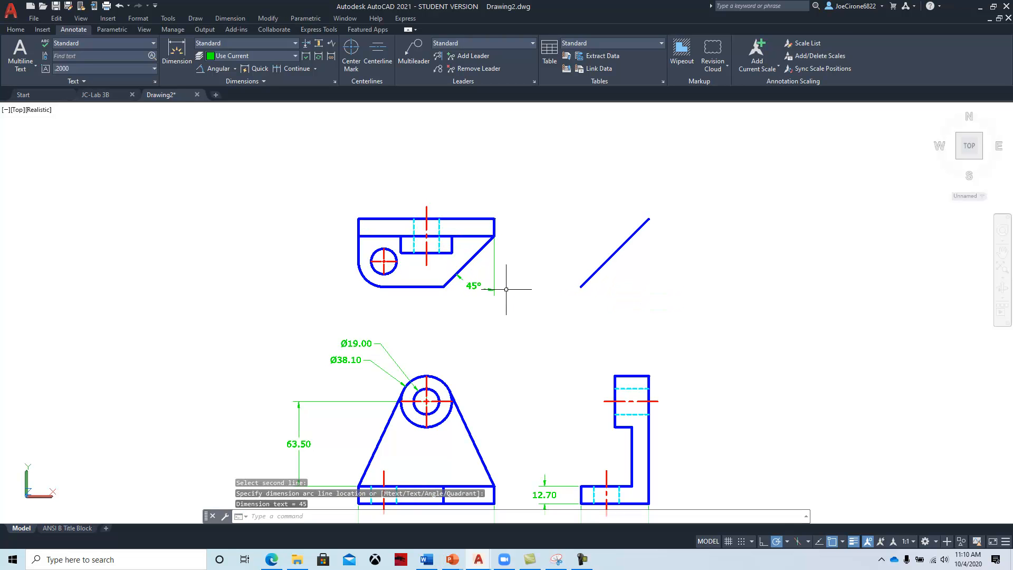
Add a diameter dimension to the small hole in the top view, placed below and left of the view
middle_click_drag(412, 346, 581, 340)
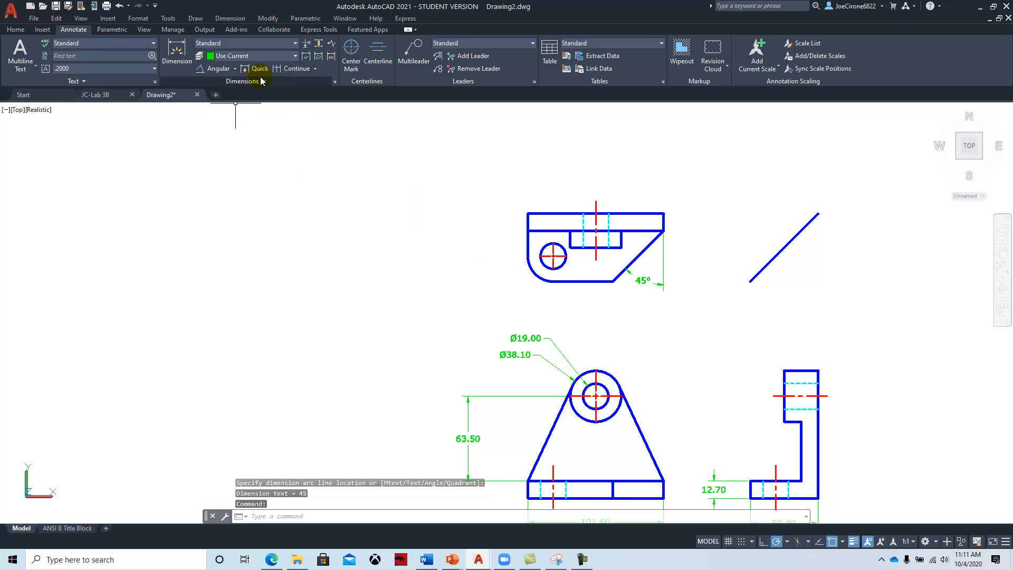
left_click(236, 70)
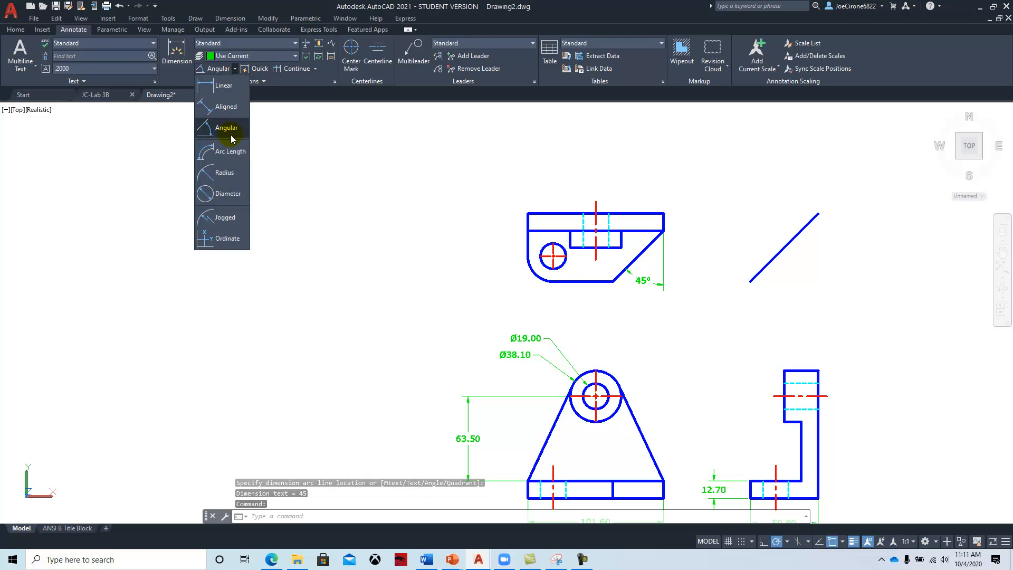
left_click(228, 193)
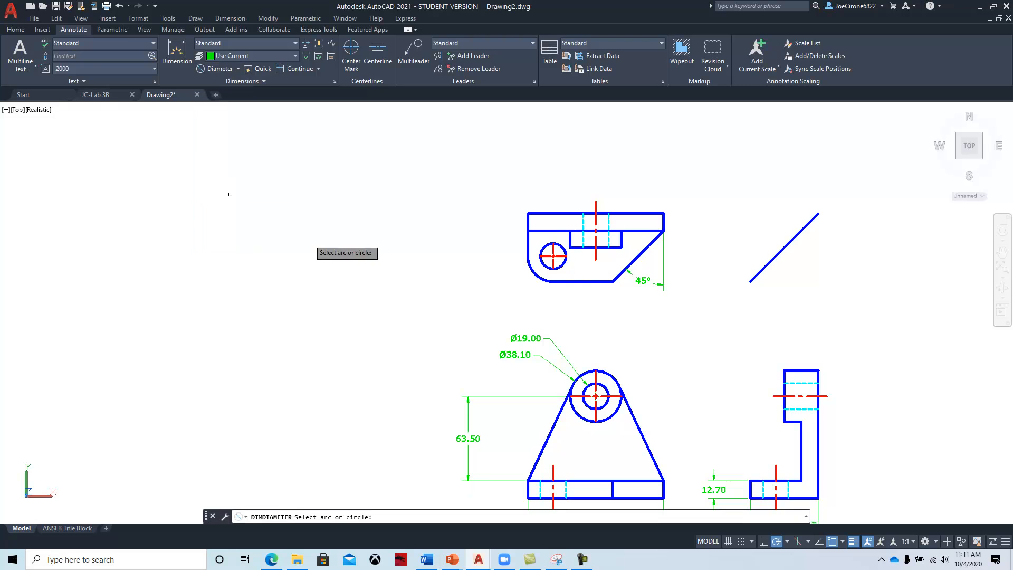
left_click(546, 263)
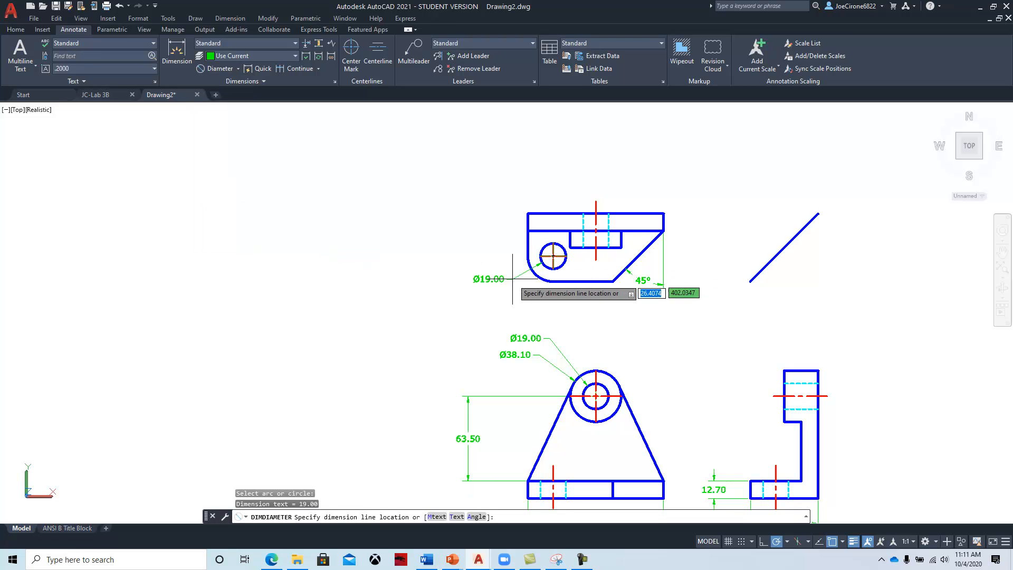
left_click(494, 286)
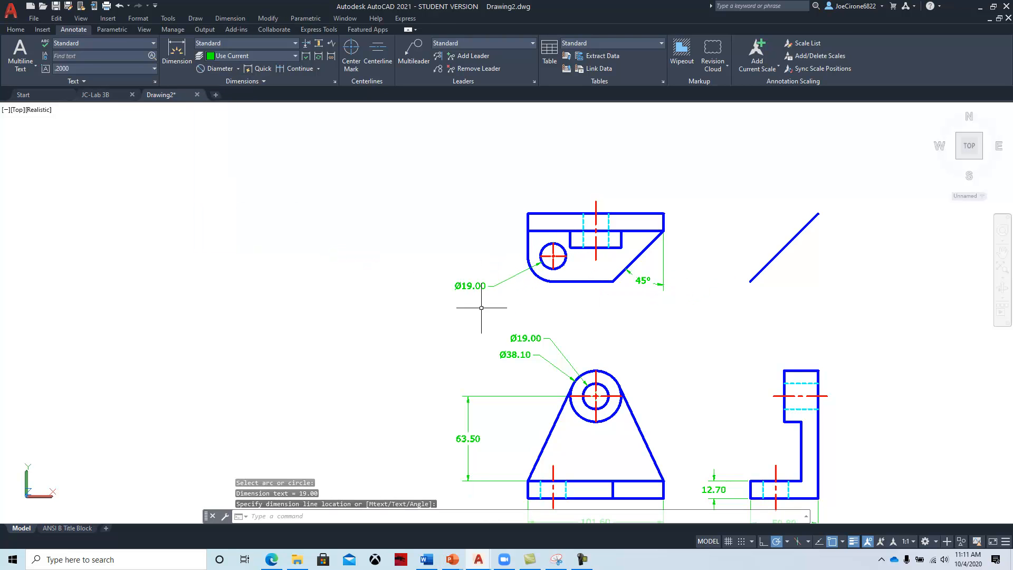
Set the center mark of the top view's hole diameter dimension to None in its properties
scroll(525, 292, "up", 5)
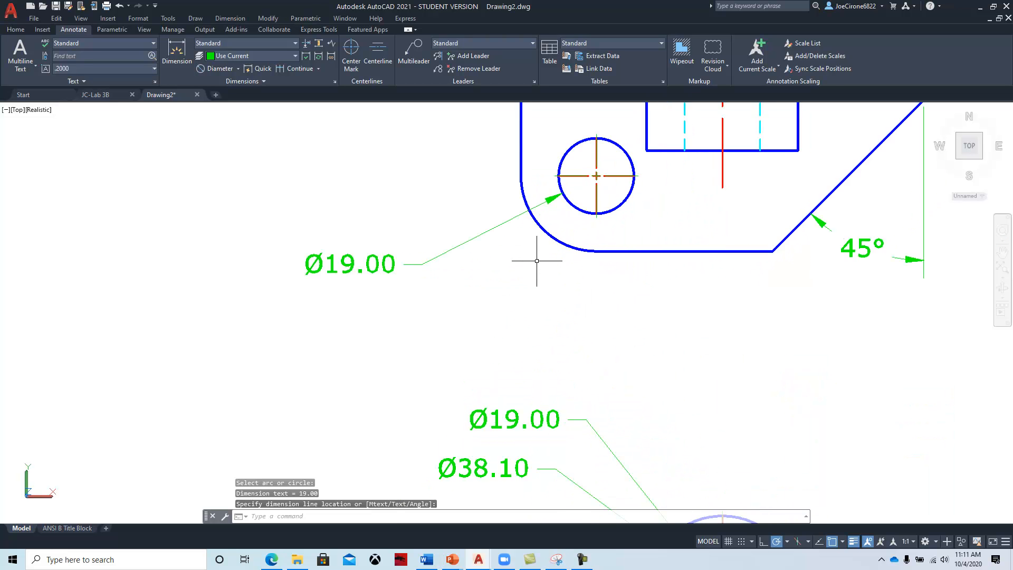
middle_click_drag(570, 236, 448, 283)
key("Escape")
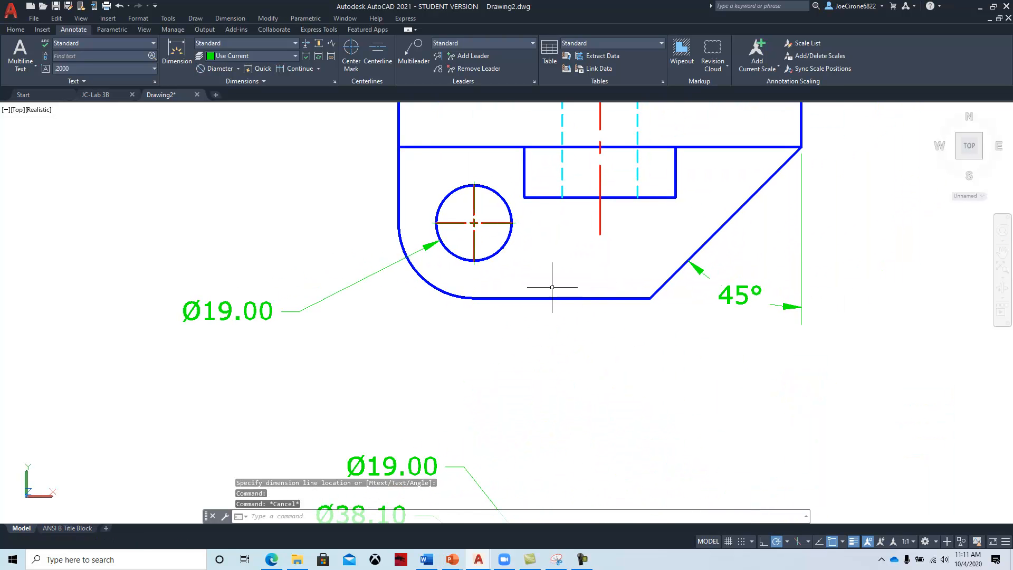
left_click(386, 270)
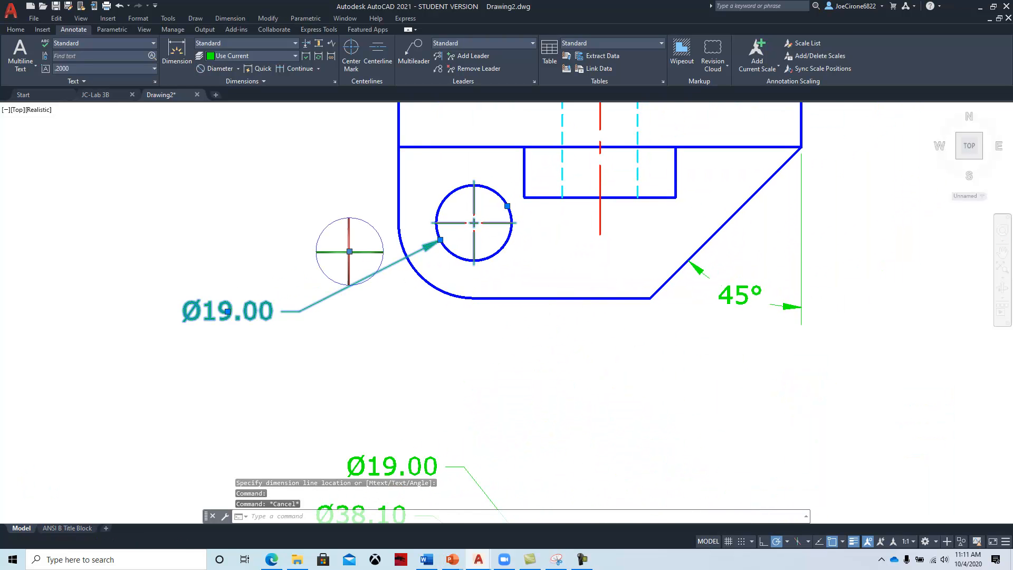
right_click(402, 325)
left_click(433, 307)
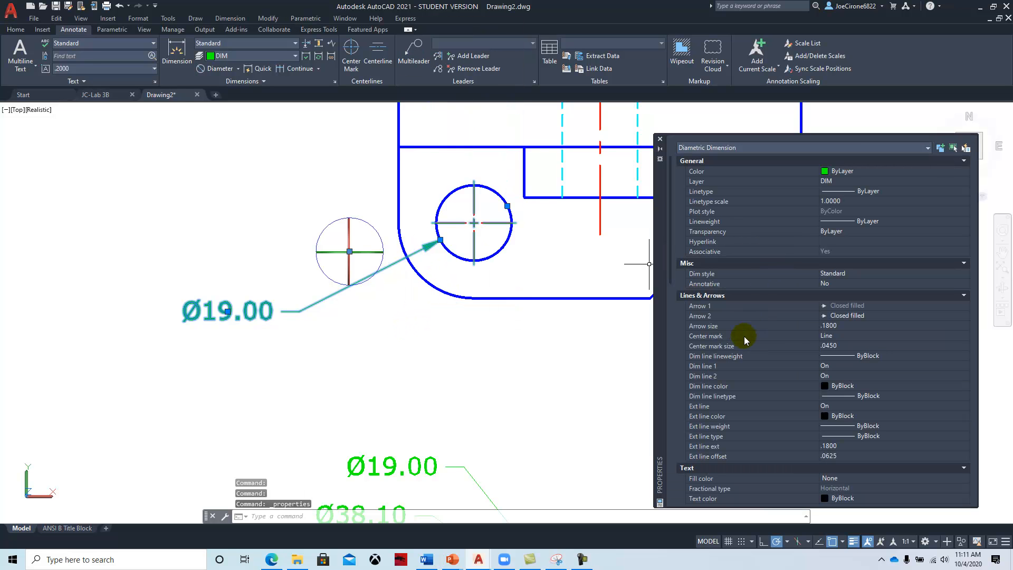
left_click(839, 337)
left_click(874, 338)
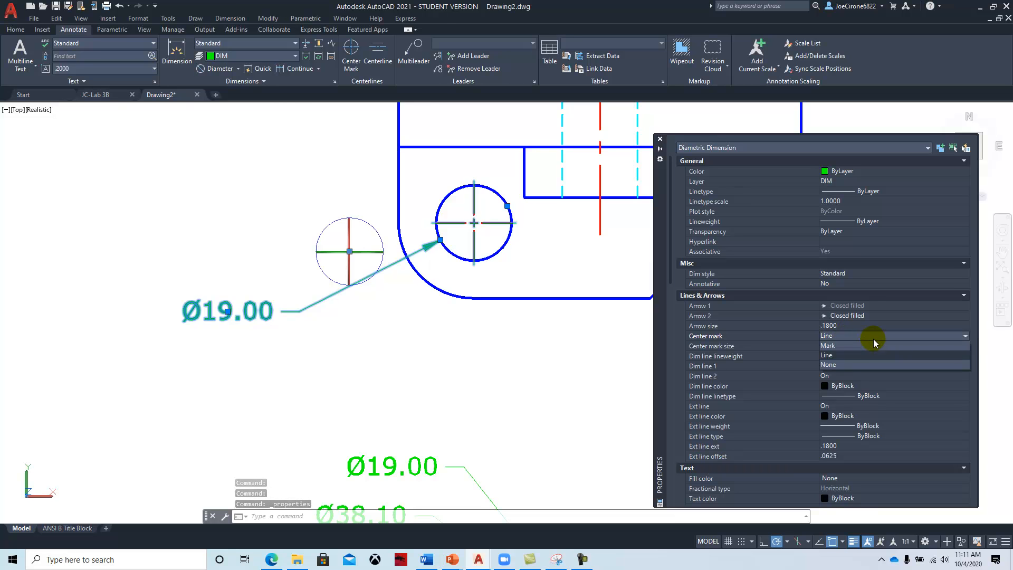
left_click(849, 364)
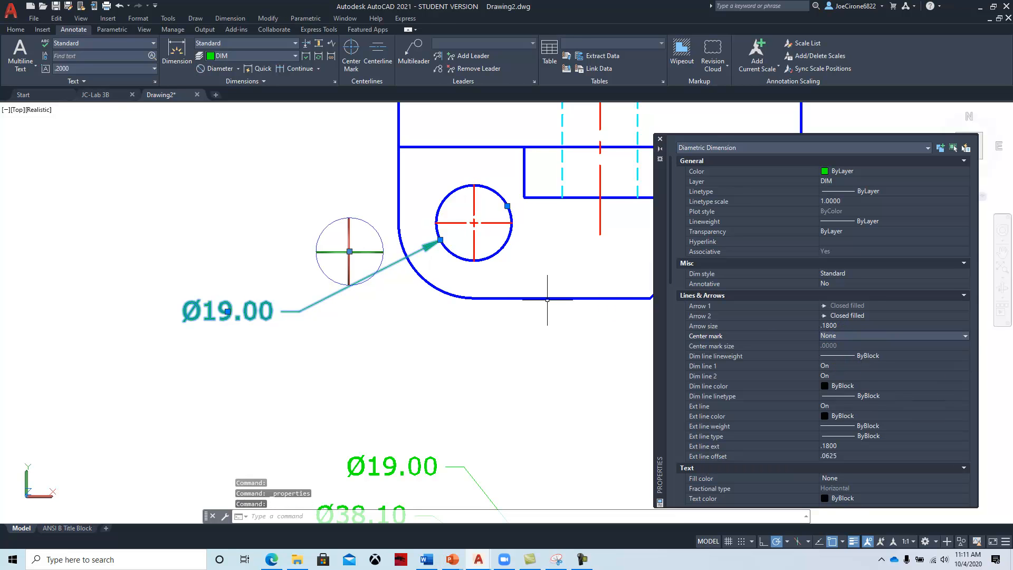
left_click(660, 141)
key("Escape")
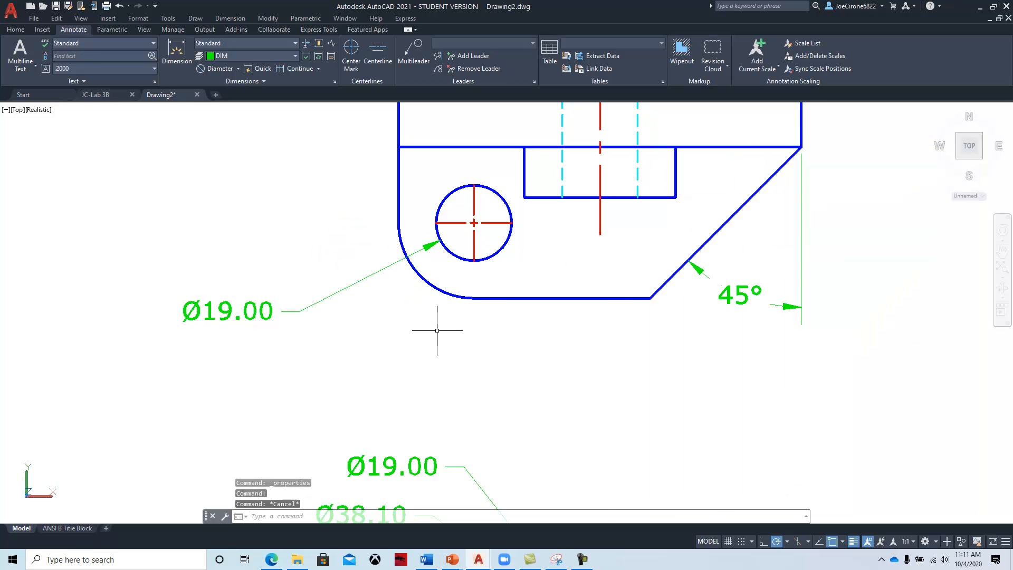
Trim away both segments of the horizontal line crossing the boss in the top view
scroll(495, 349, "down", 5)
scroll(470, 312, "up", 1)
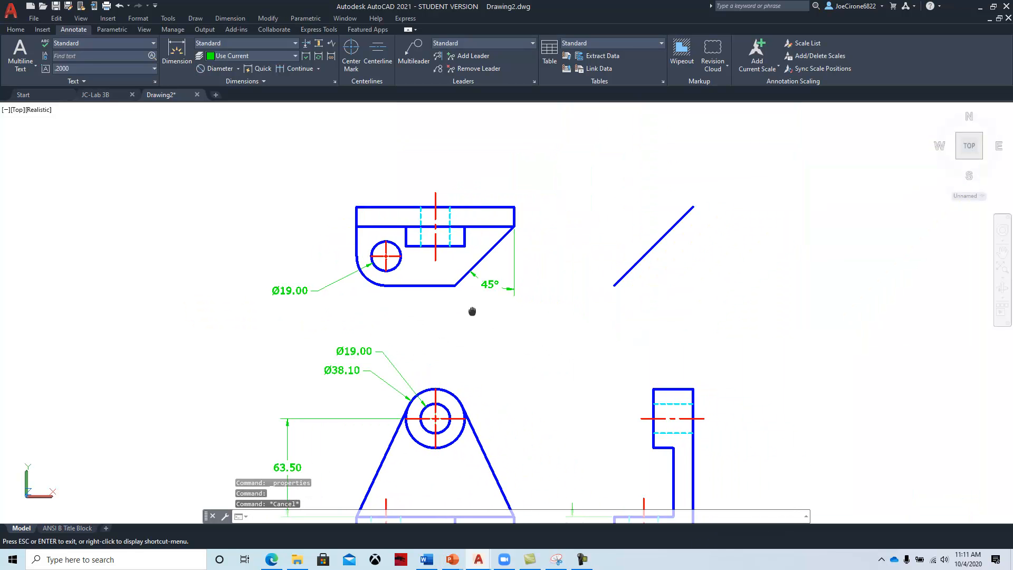
scroll(476, 319, "up", 4)
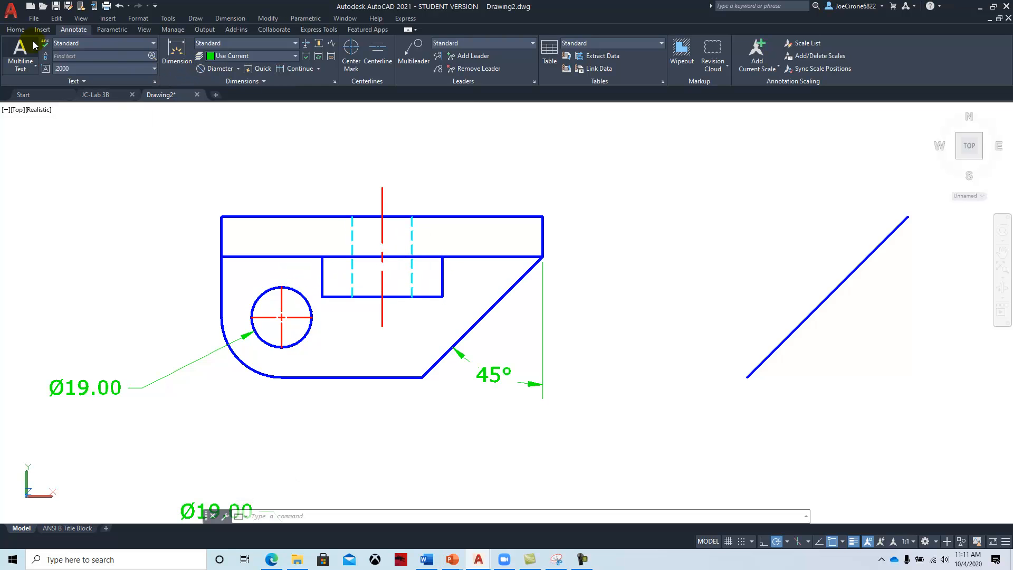
left_click(16, 30)
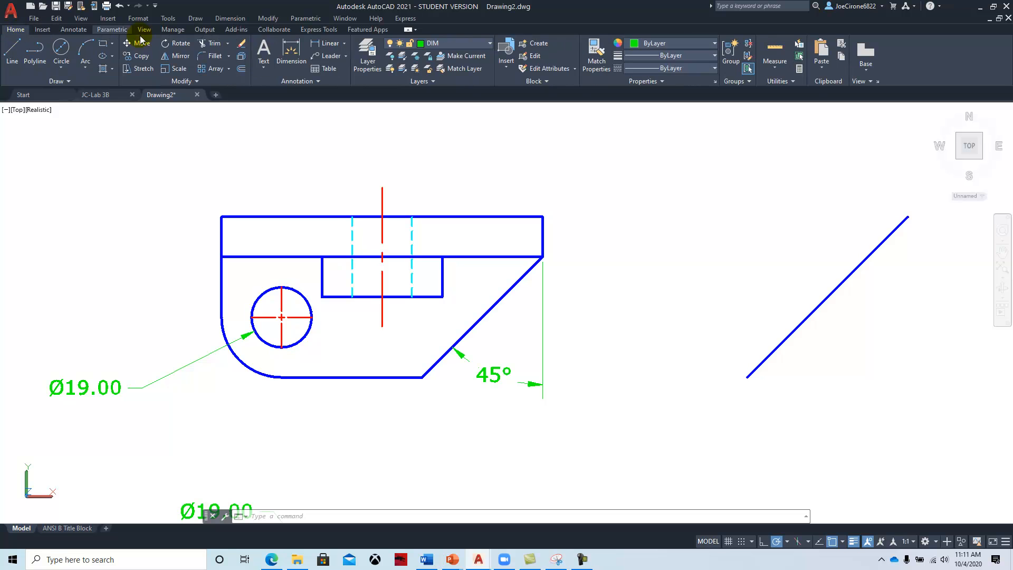
left_click(211, 43)
left_click(437, 240)
left_click(417, 271)
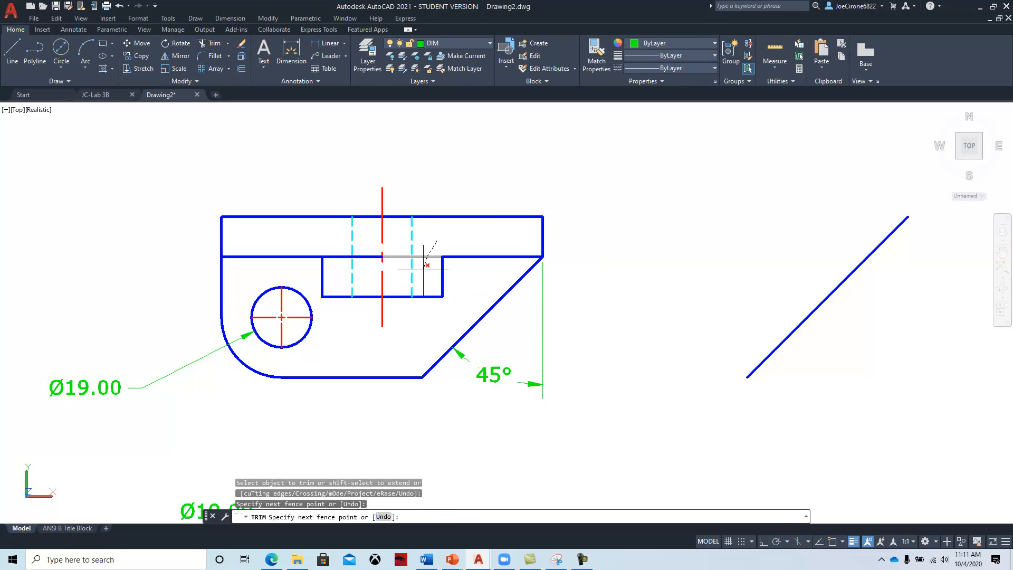
left_click(363, 254)
left_click(343, 279)
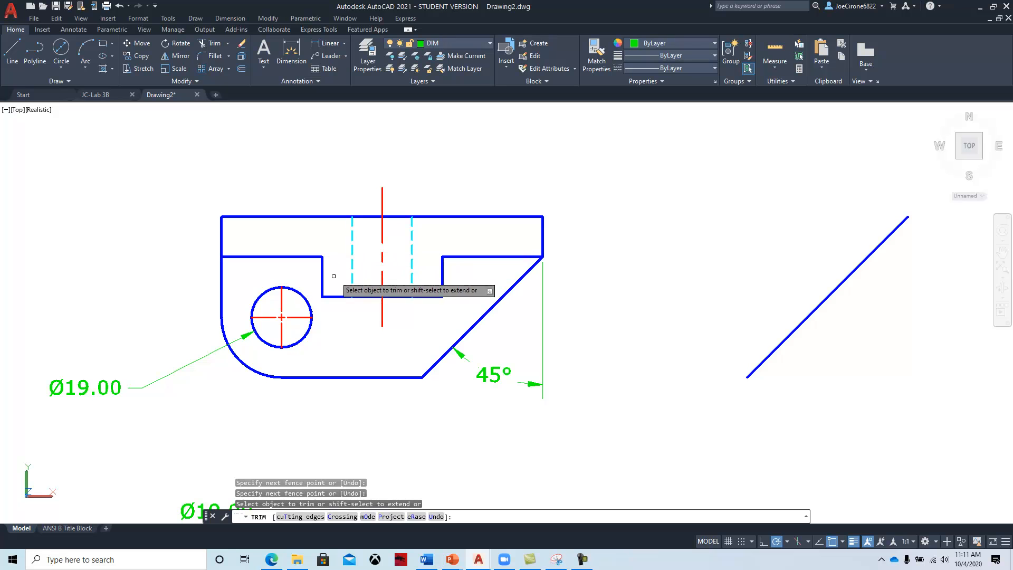
key("Escape")
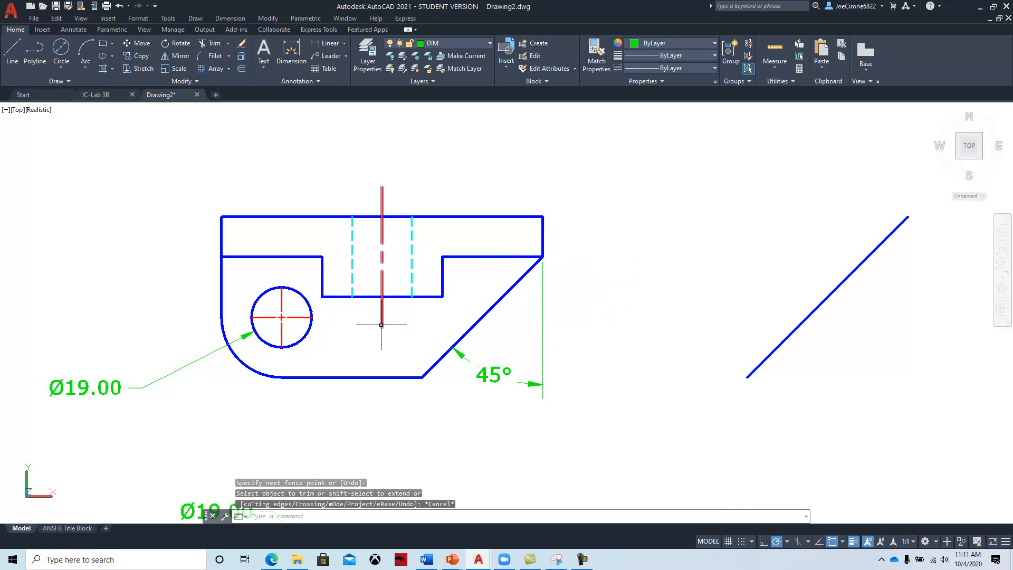
Add a vertical linear dimension from the boss's lower-right corner to the top view's upper-right corner, placed right of the view
scroll(381, 325, "down", 2)
middle_click_drag(381, 325, 317, 282)
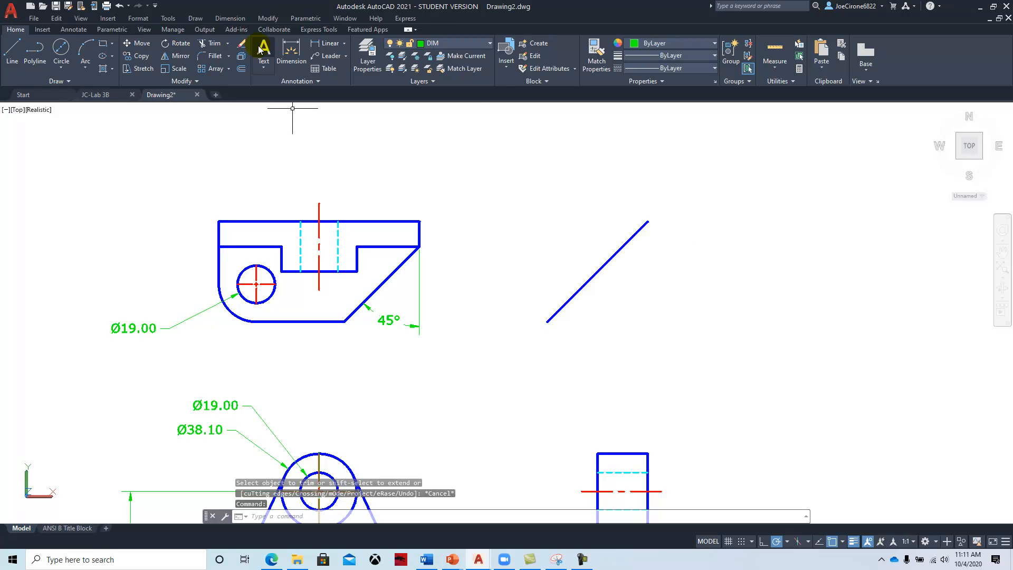
left_click(329, 44)
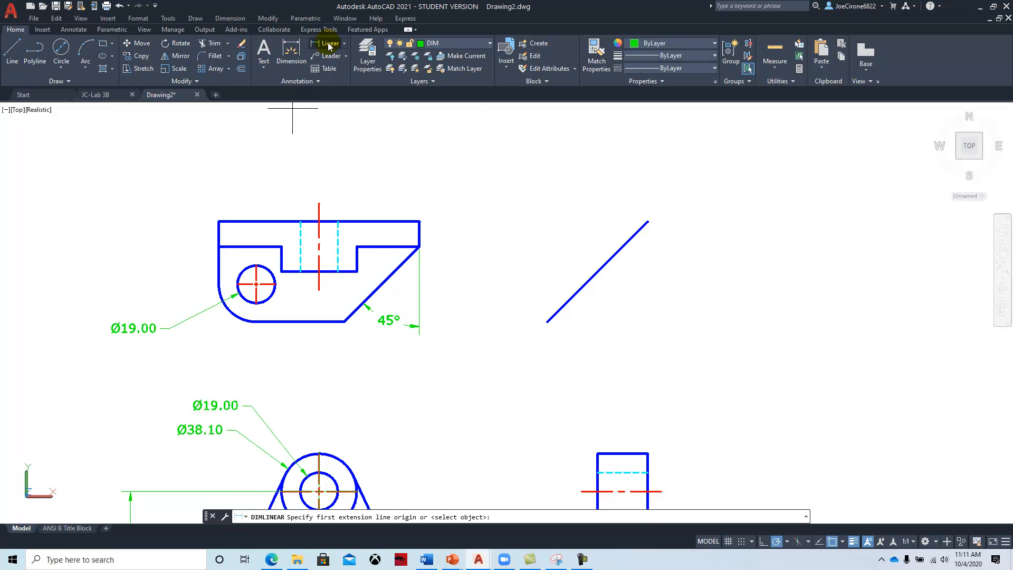
left_click(358, 271)
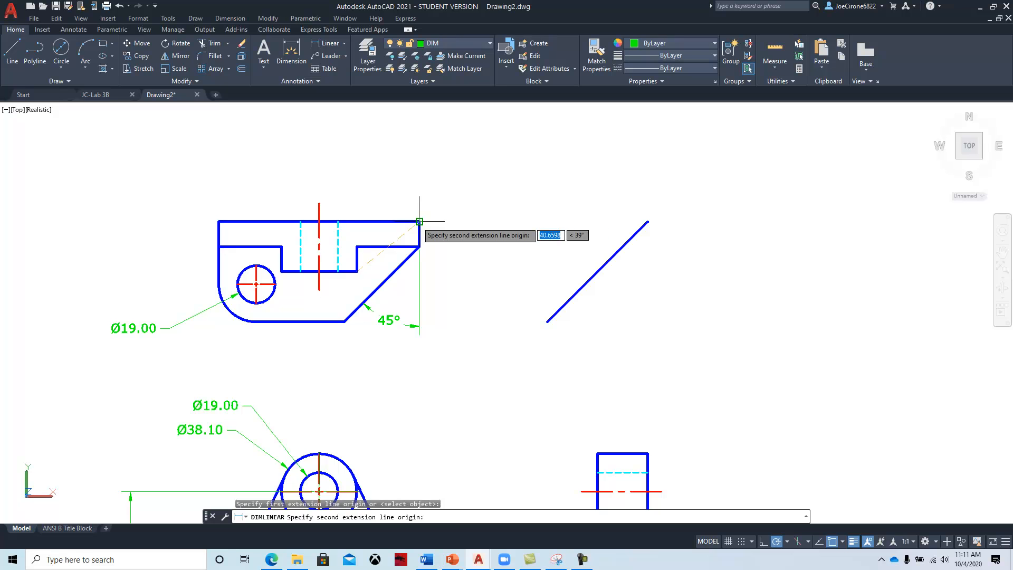
left_click(420, 222)
left_click(459, 247)
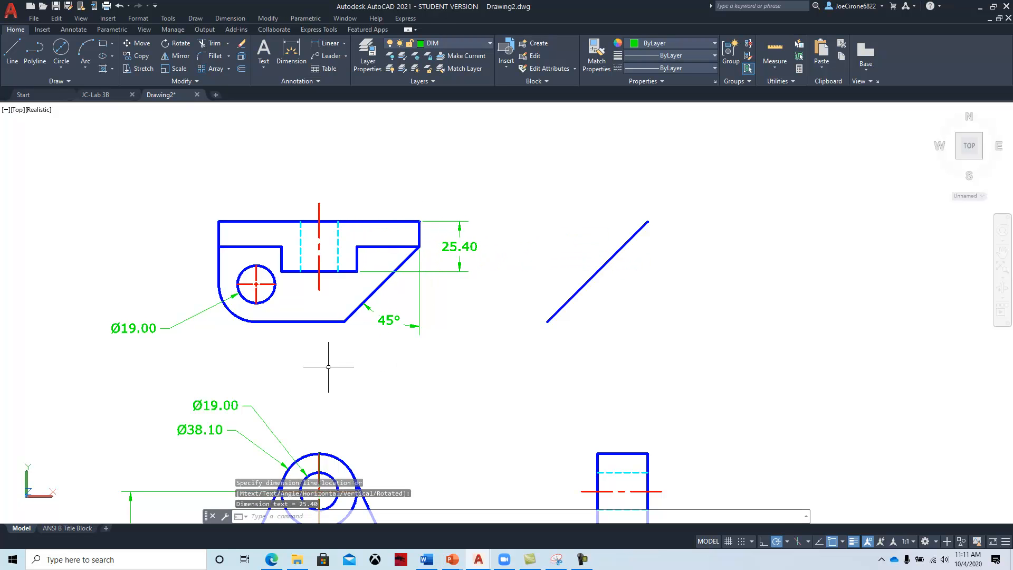
scroll(599, 336, "down", 2)
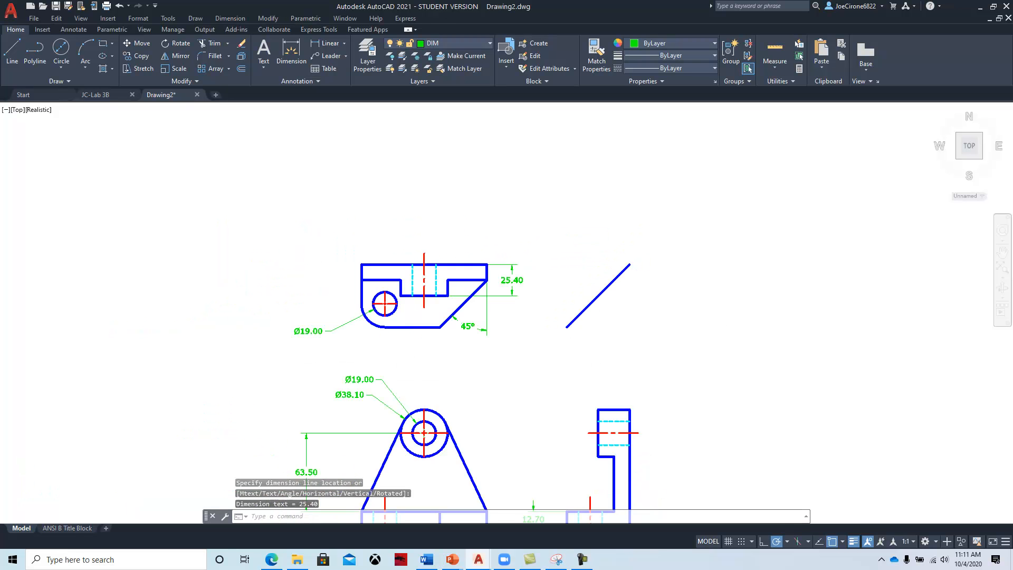
Add a vertical linear dimension for the side view's overall height along its back edge, placed right of the view
middle_click_drag(583, 320, 537, 257)
mouse_move(459, 371)
middle_mouse_down()
mouse_move(452, 330)
mouse_move(442, 342)
middle_mouse_up()
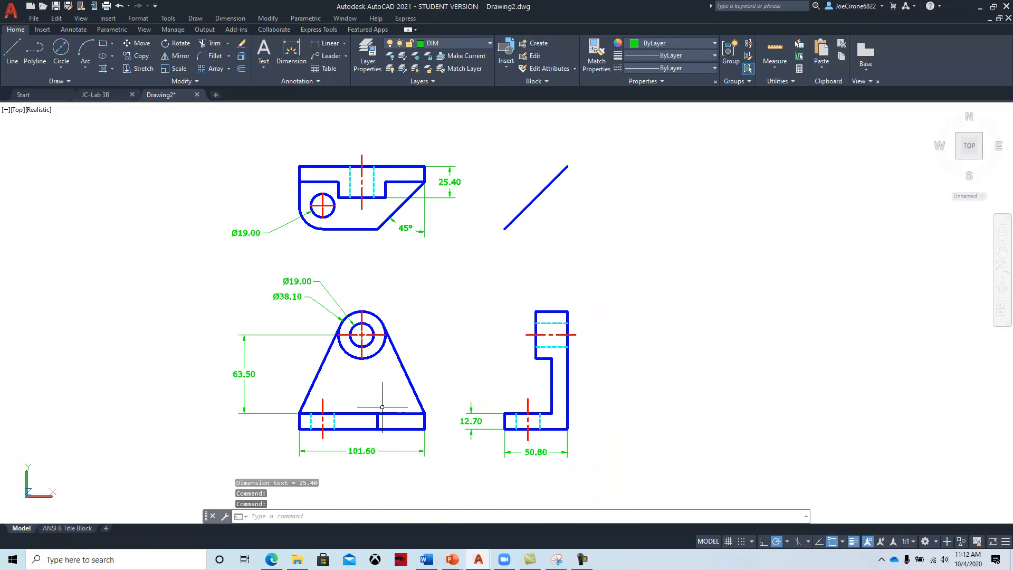
left_click(331, 45)
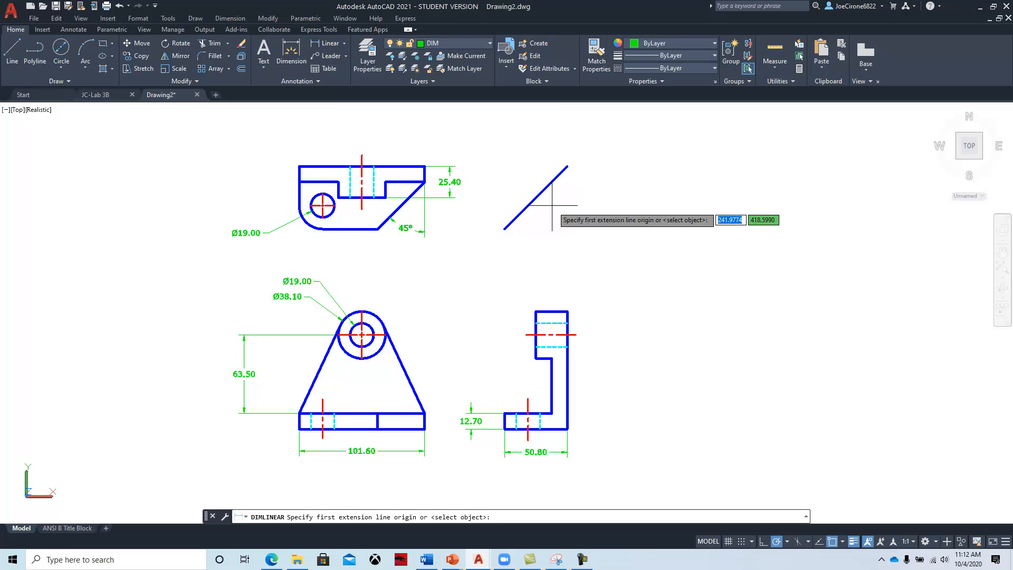
left_click(568, 311)
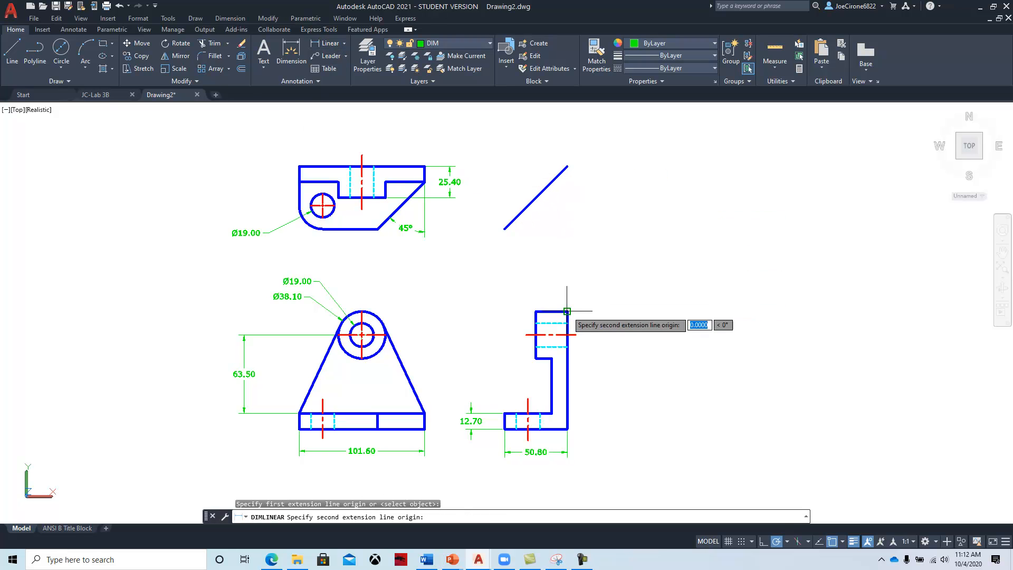
left_click(568, 429)
left_click(601, 391)
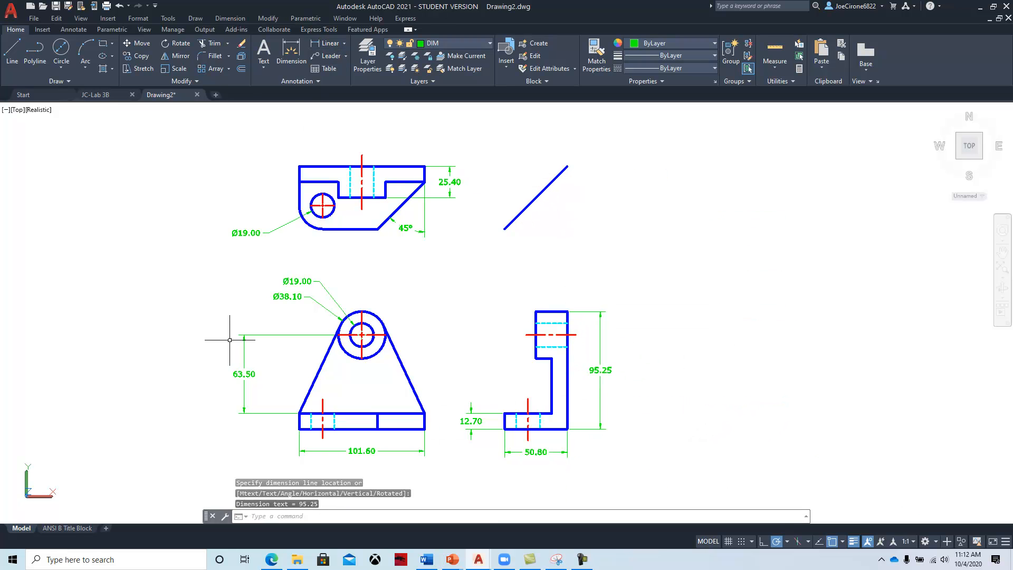
left_click(119, 404)
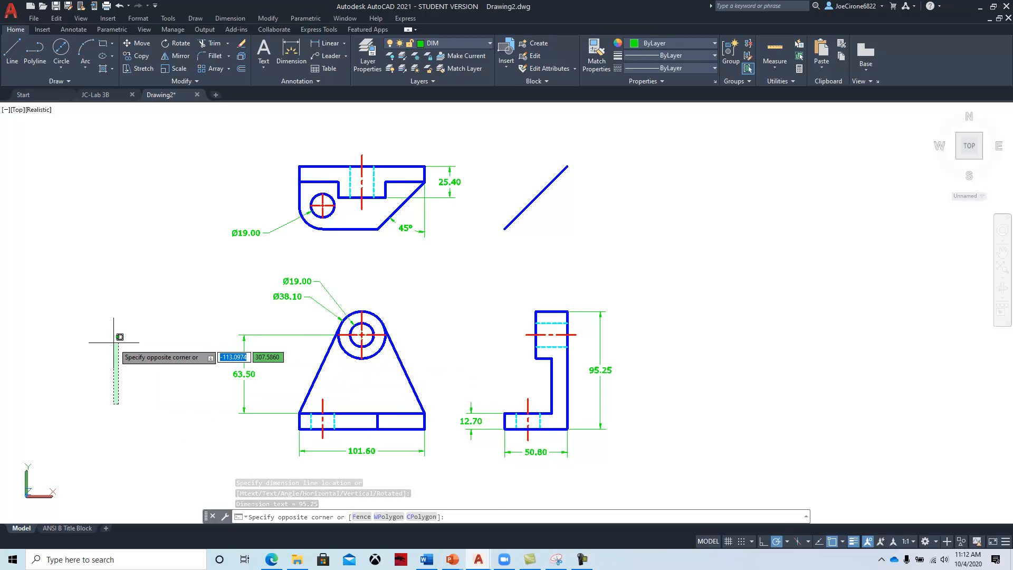
key("Escape")
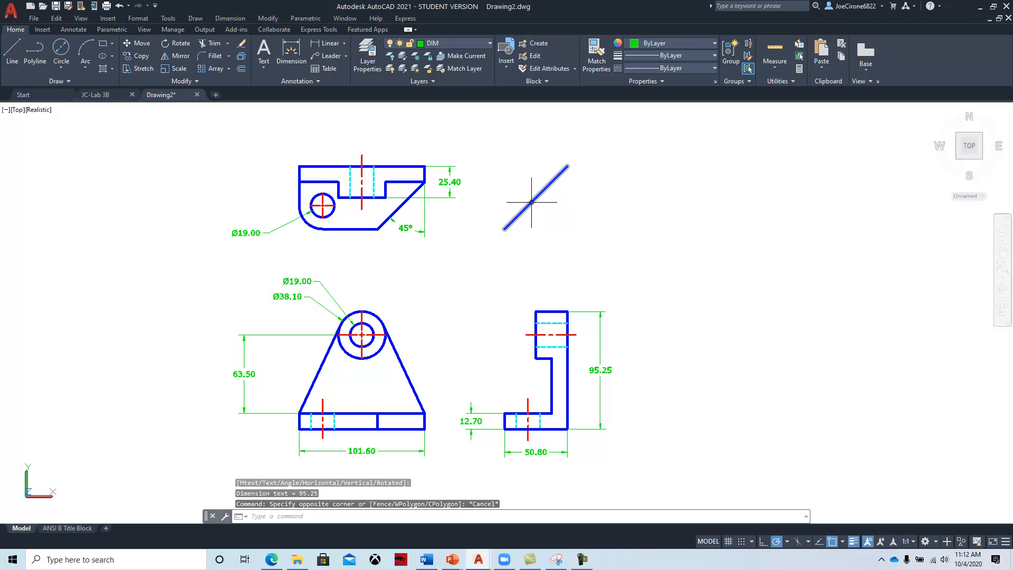
Change the colour of the diagonal miter line beside the top view to yellow (241,235,31)
left_click(538, 220)
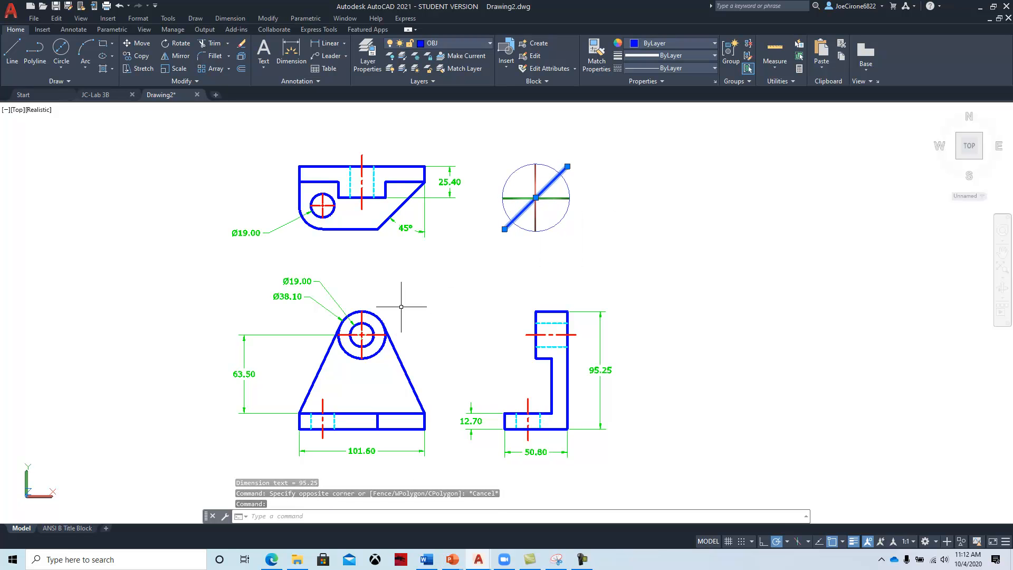
left_click(678, 44)
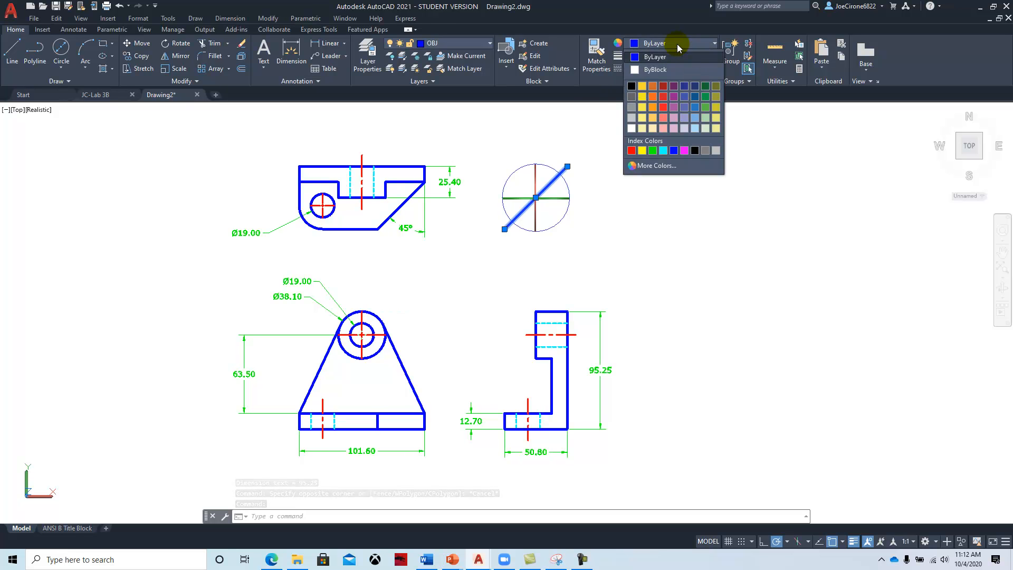
left_click(642, 97)
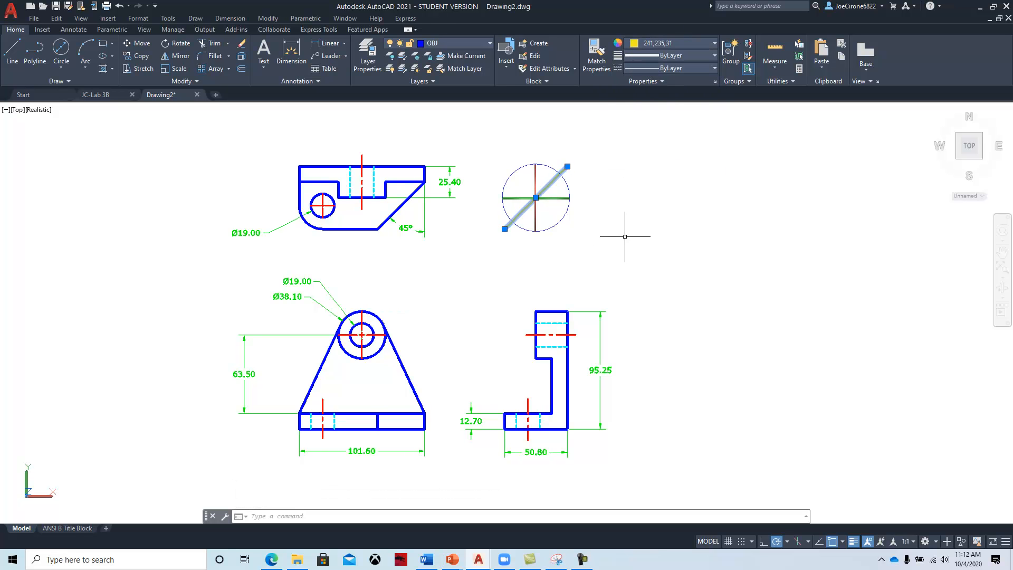
key("Escape")
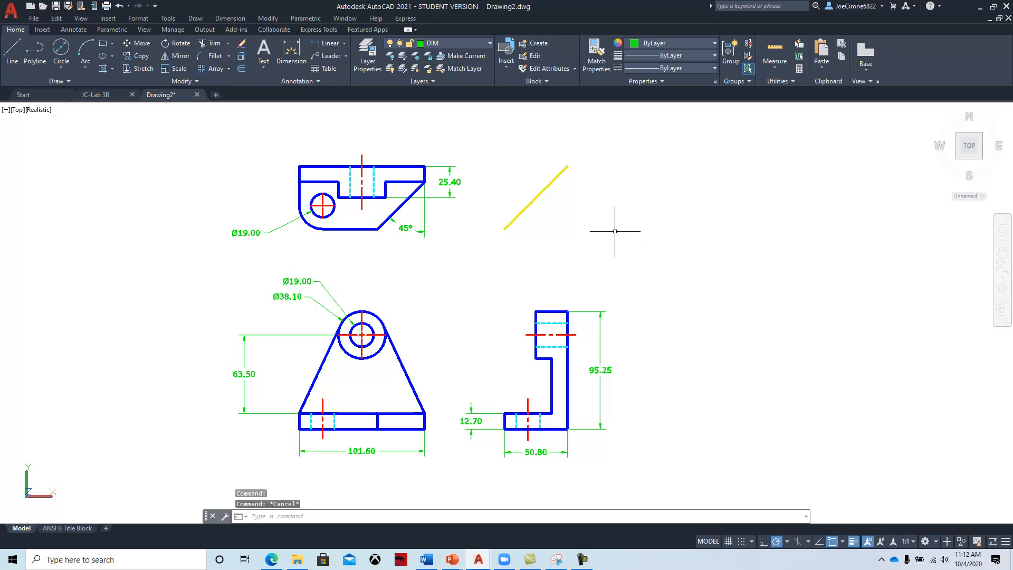
Delete the diagonal miter line beside the top view
left_click(527, 208)
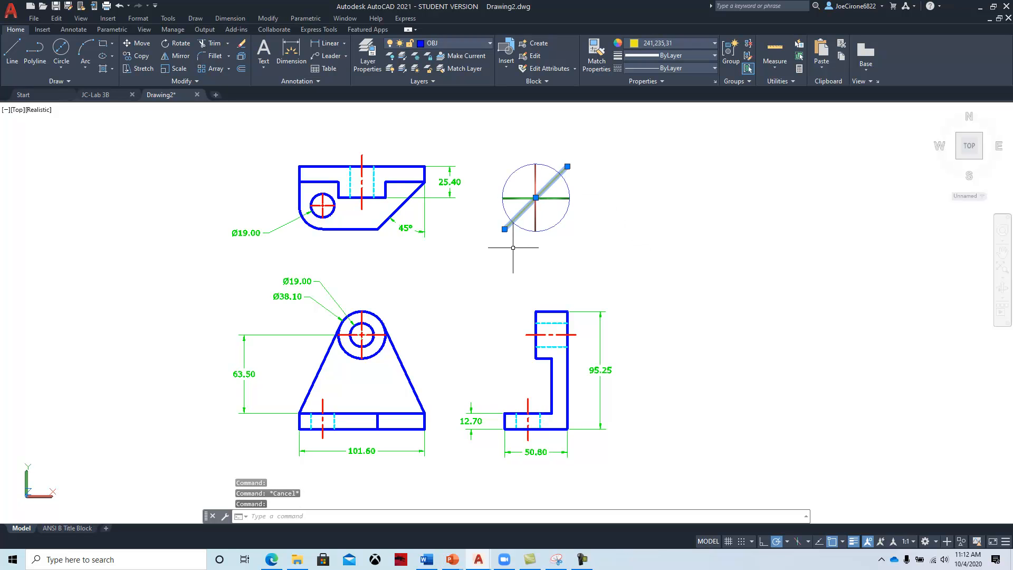
key("Delete")
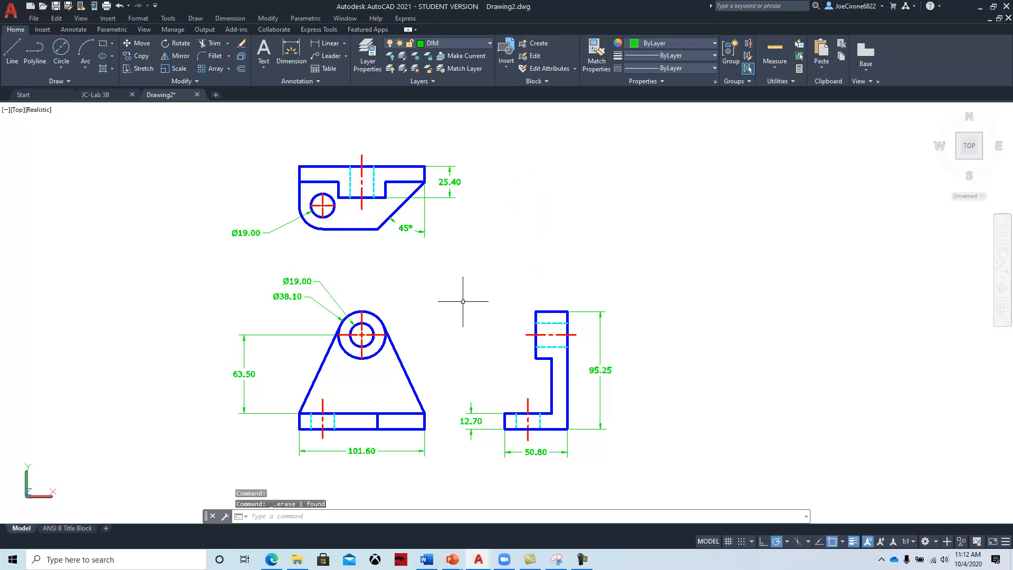
On the ANSI B Title Block layout, enlarge and position the three views inside the viewport, and lock the viewport before returning to paper space
left_click(67, 530)
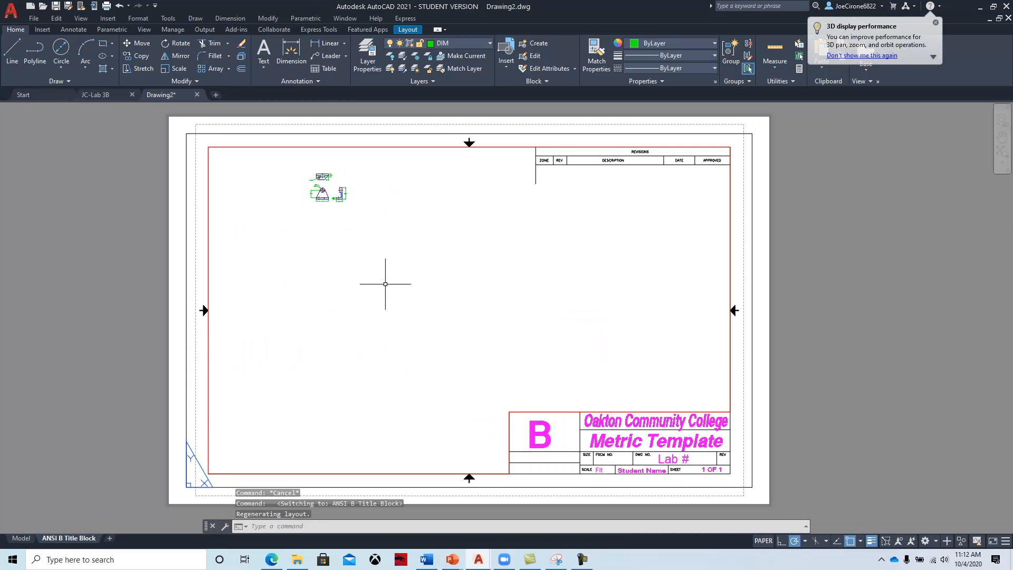
double_click(384, 285)
scroll(360, 290, "down", 1)
scroll(369, 291, "up", 5)
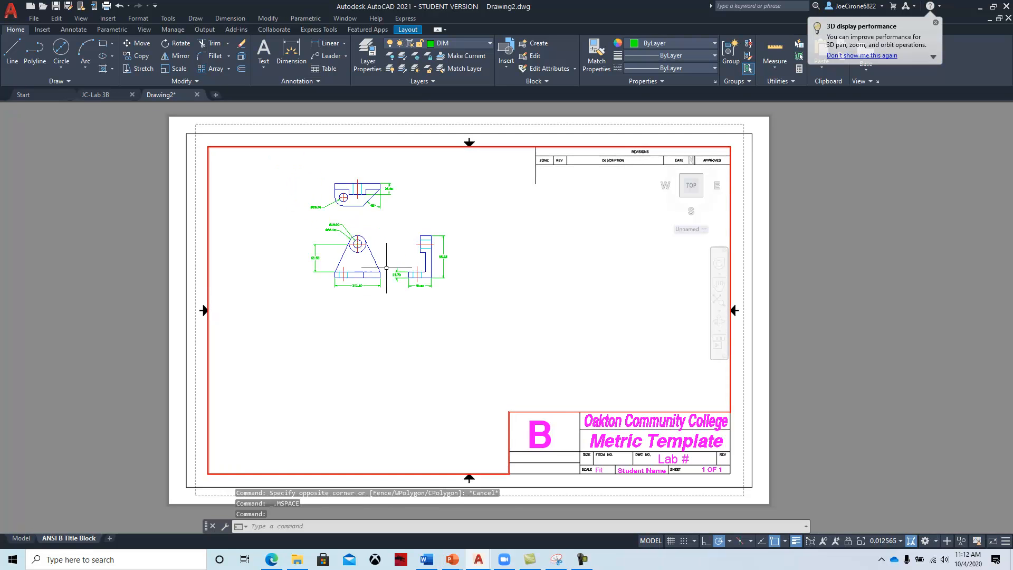
scroll(417, 329, "up", 3)
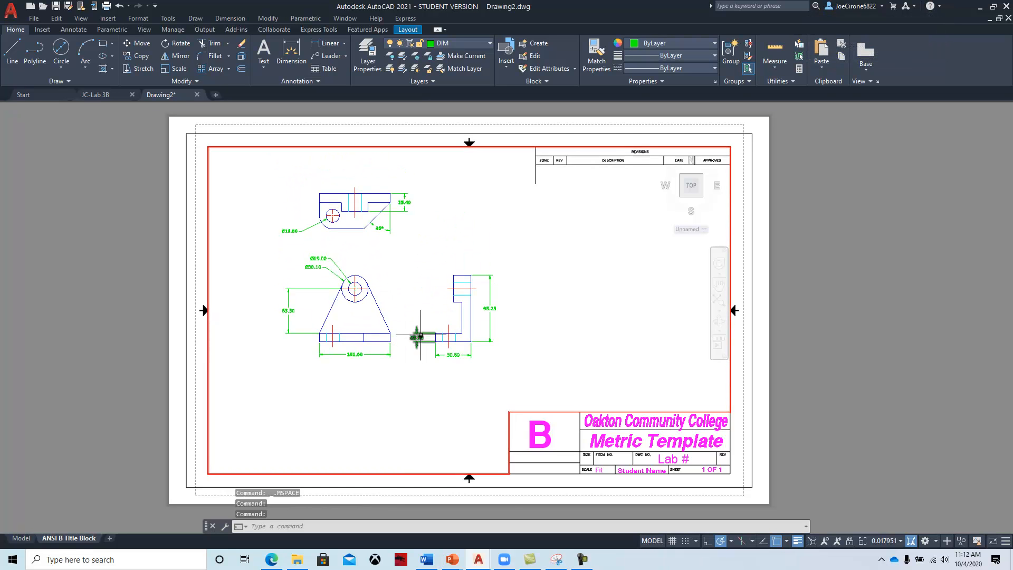
mouse_move(384, 287)
middle_mouse_down()
mouse_move(409, 331)
mouse_move(423, 335)
mouse_move(387, 335)
middle_mouse_up()
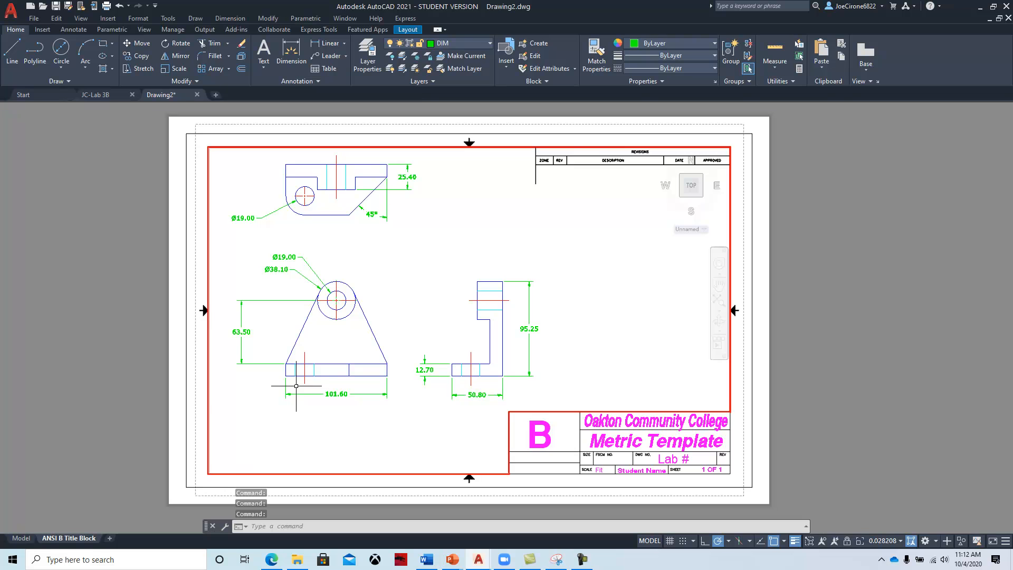
middle_click_drag(370, 330, 377, 338)
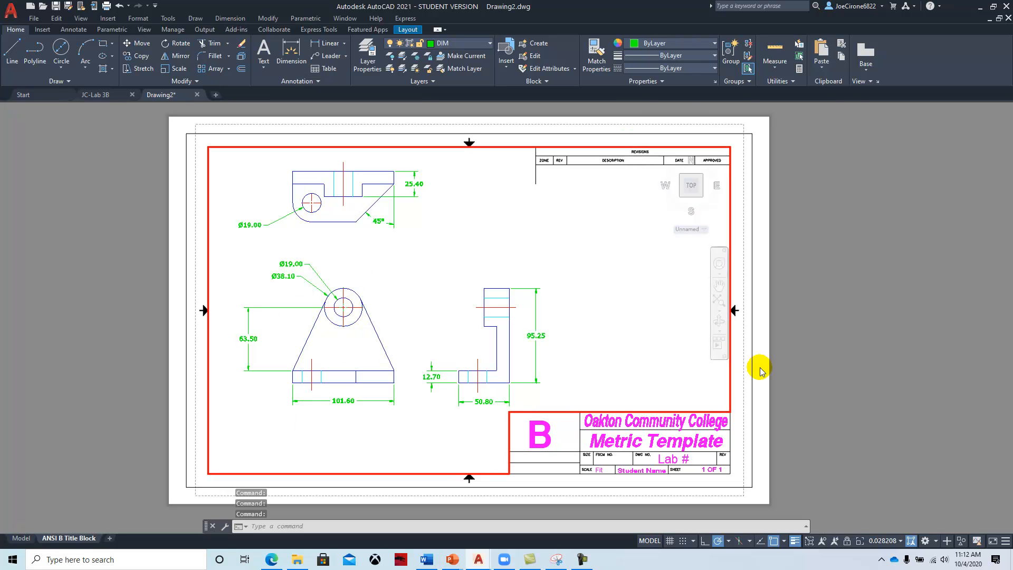
left_click(847, 542)
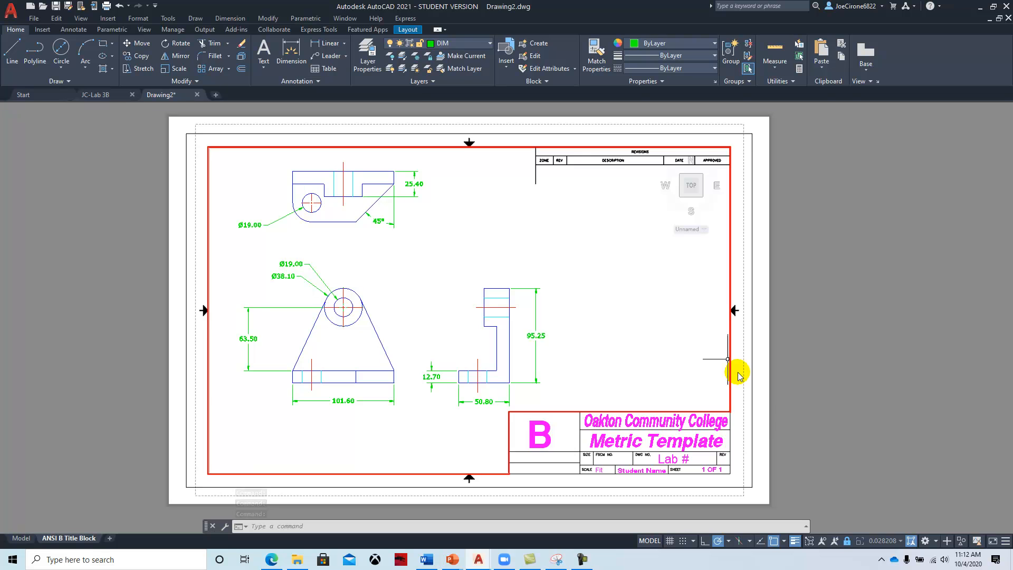
double_click(746, 413)
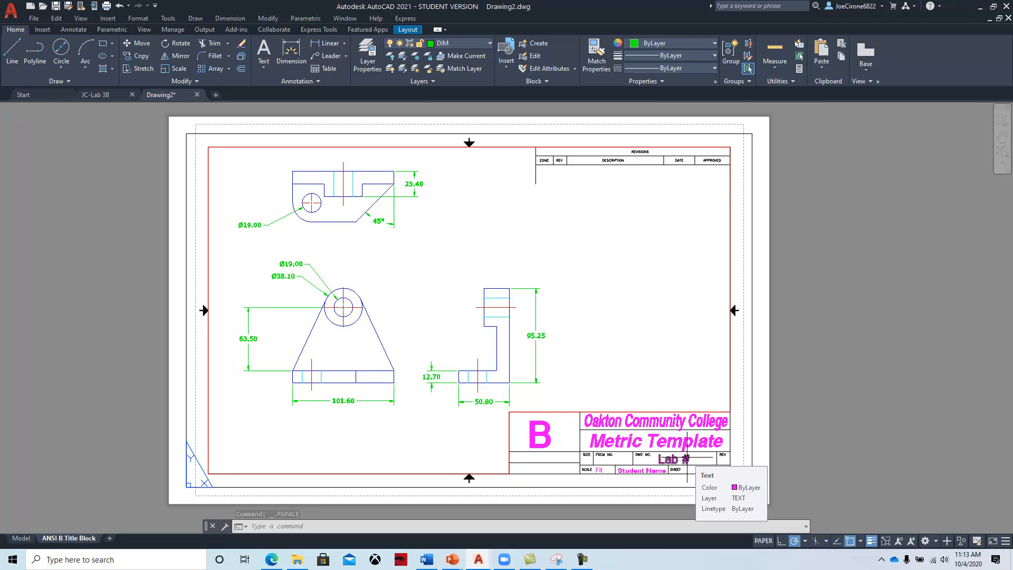
Change the drawing number text in the title block to "Lab #3C"
double_click(688, 457)
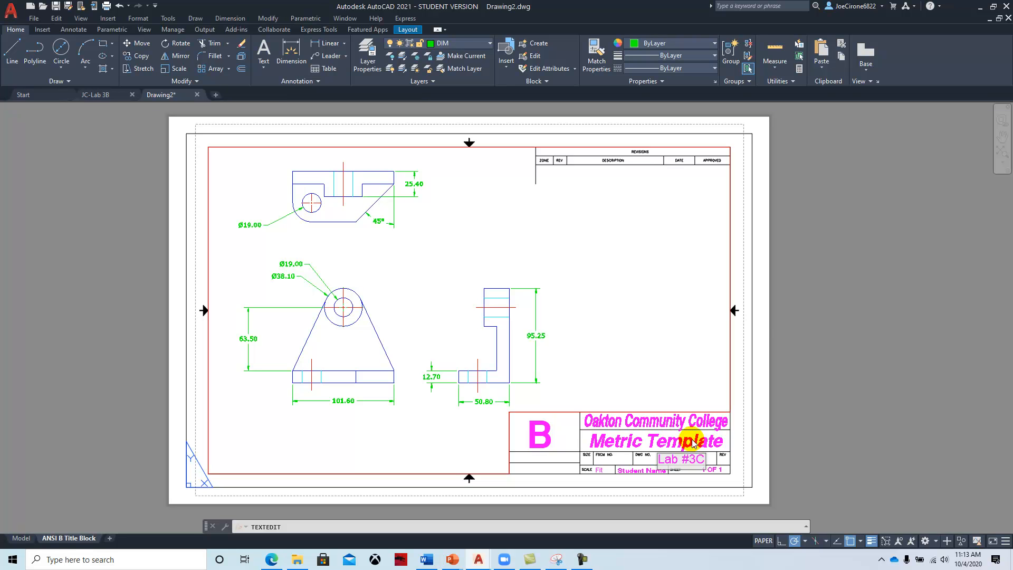
left_click(701, 303)
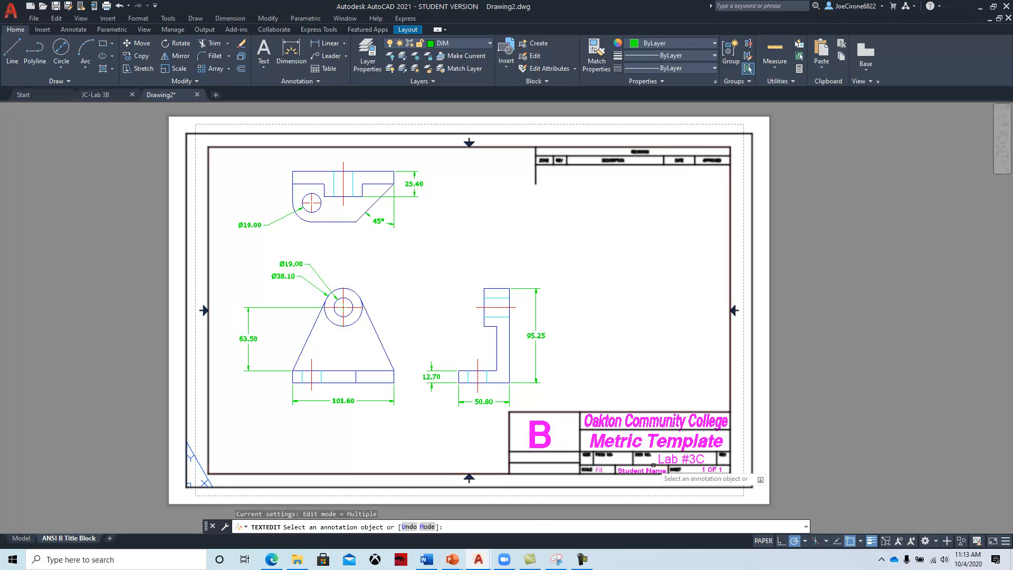
key("Escape")
Replace the Student Name placeholder in the title block with the student's name
double_click(643, 476)
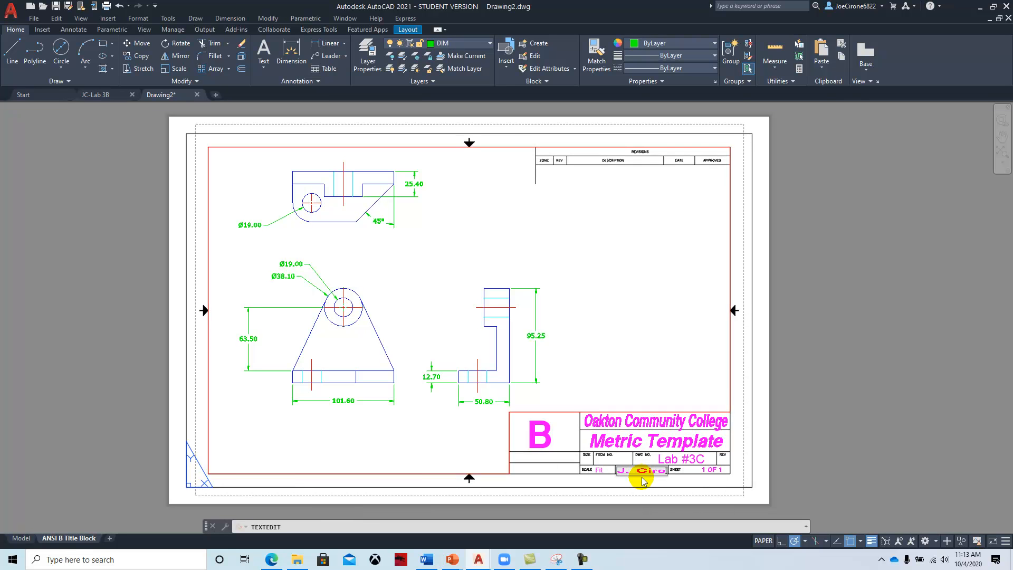
key("Return")
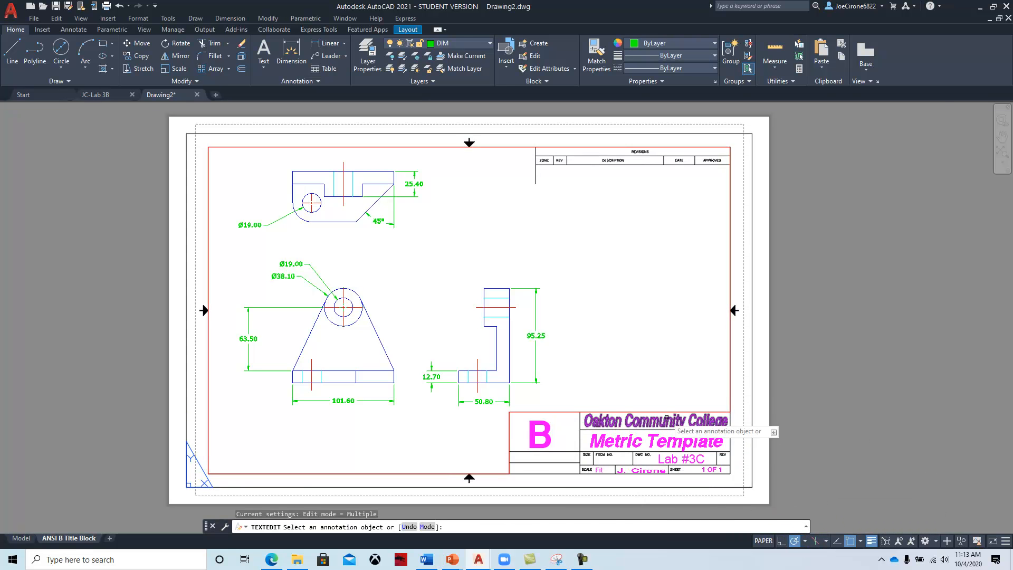
key("Escape")
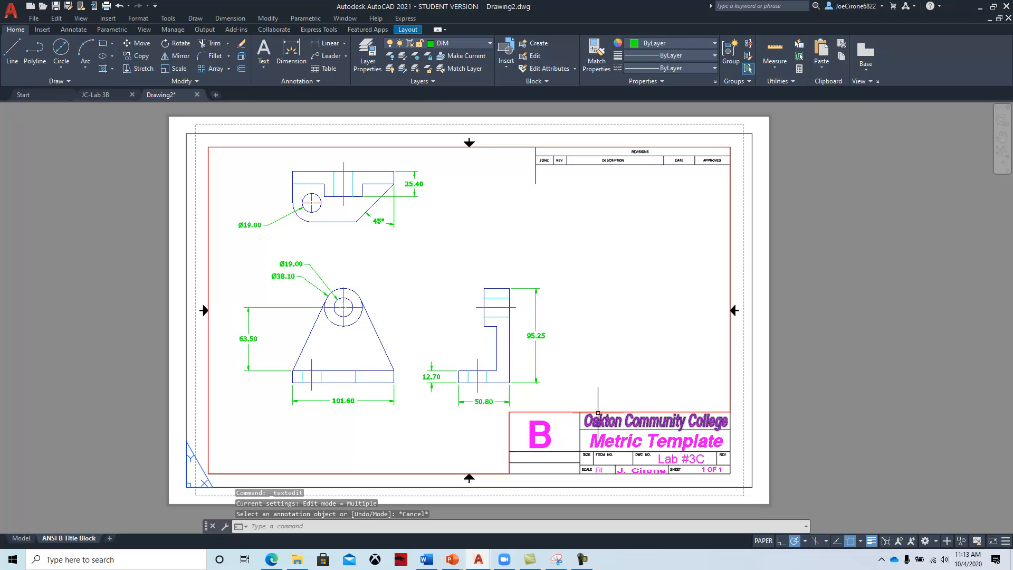
double_click(617, 349)
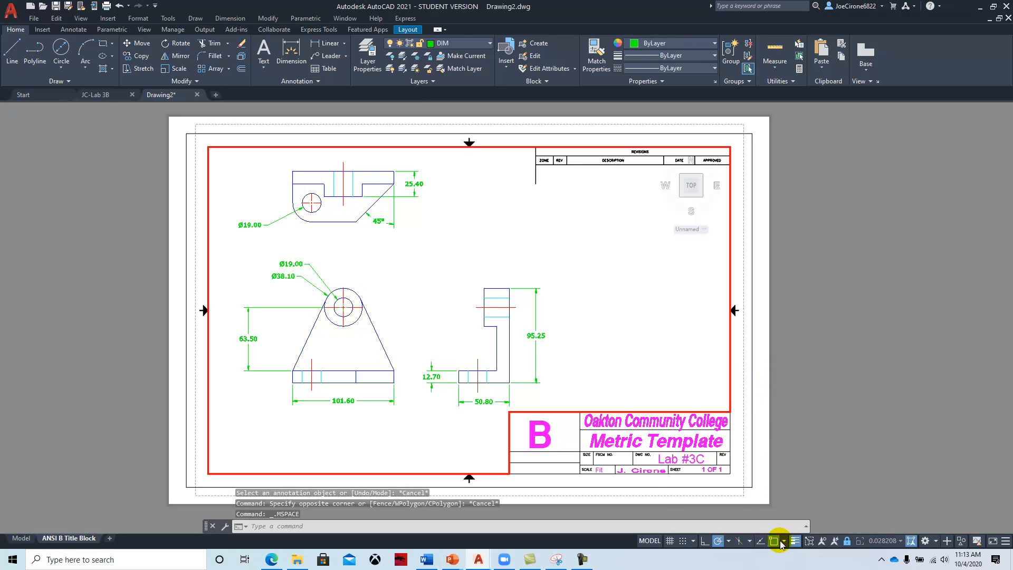
double_click(749, 369)
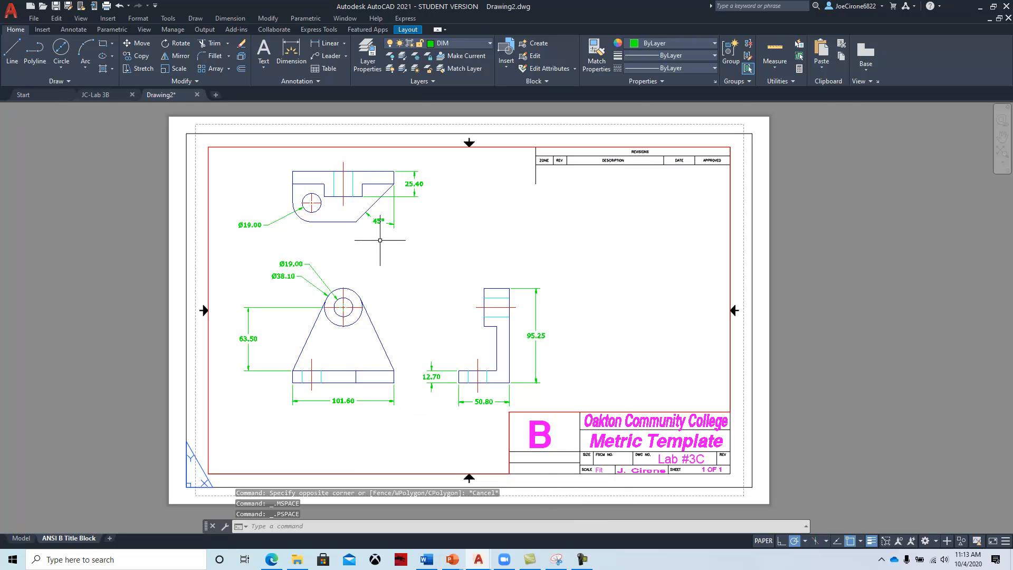
Save the drawing under the file name JC-3C in the CAD-117 folder as an AutoCAD 2018 drawing
left_click(33, 18)
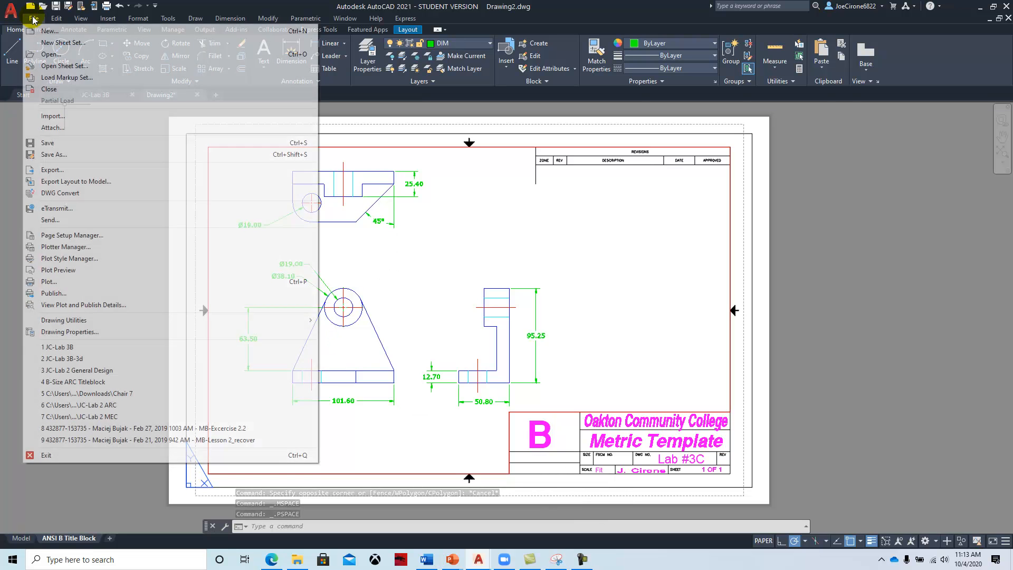
left_click(74, 153)
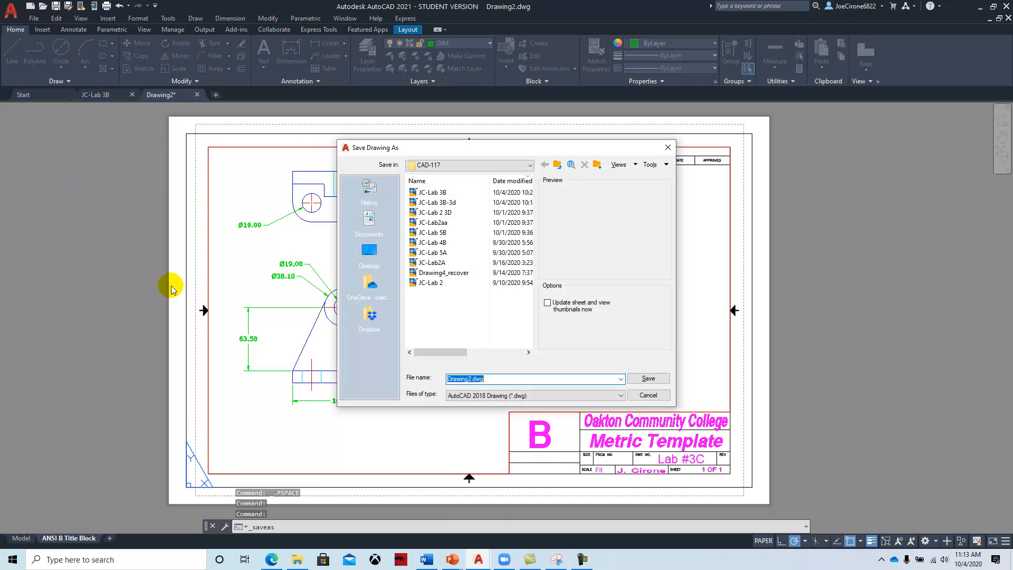
type("JC-")
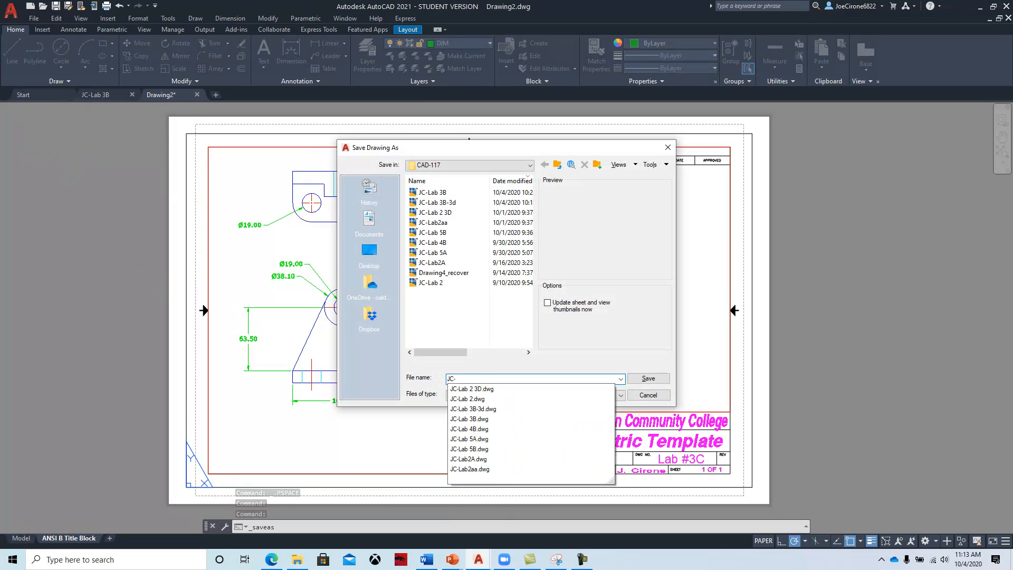
type("3")
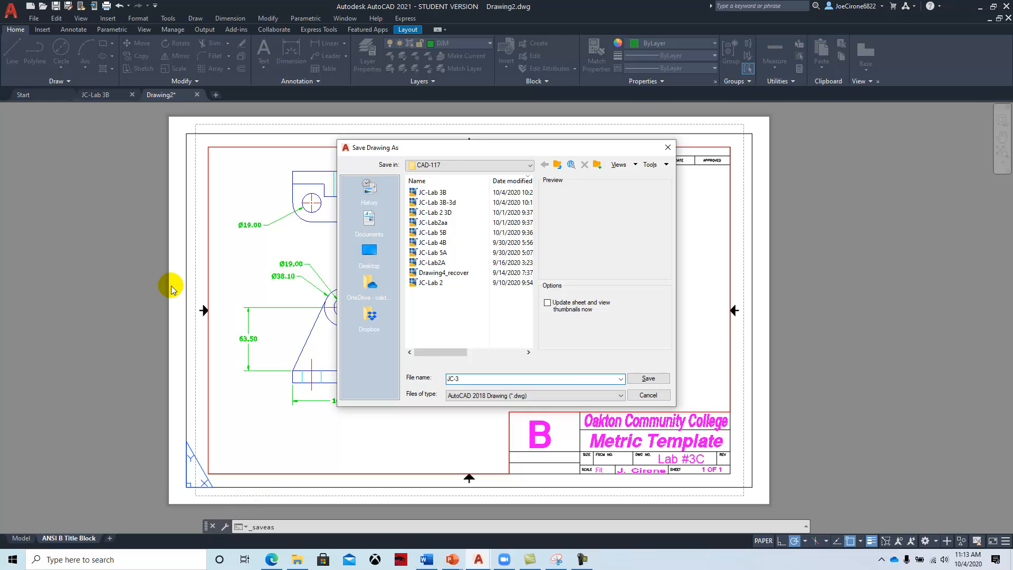
type("C")
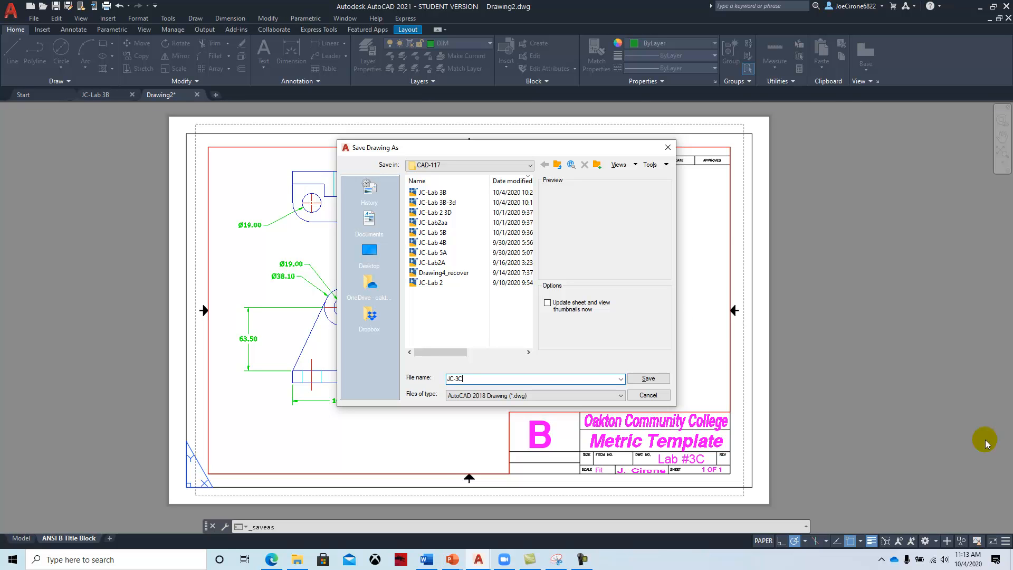
left_click(644, 379)
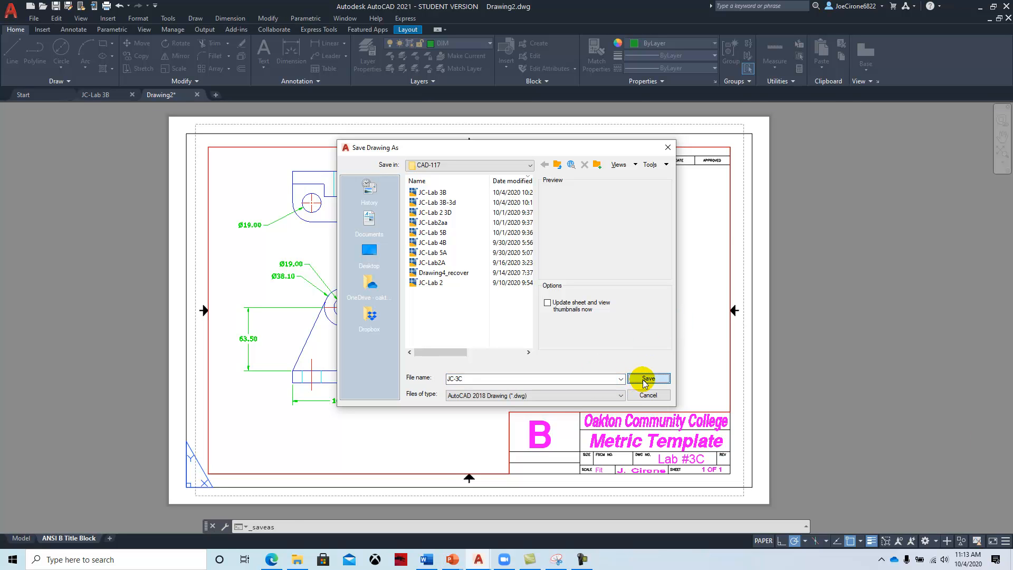